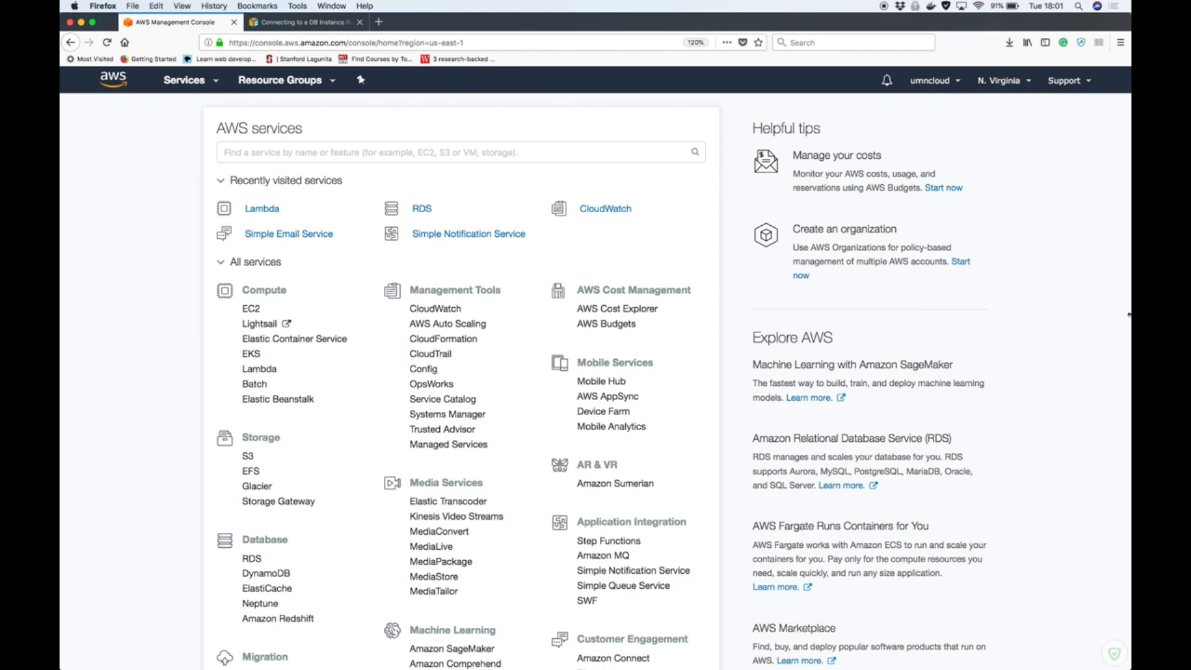
Open the DynamoDB service and start creating a new table
{"action": "scroll", "coordinate": [160, 547], "scroll_direction": "down", "scroll_amount": 2}
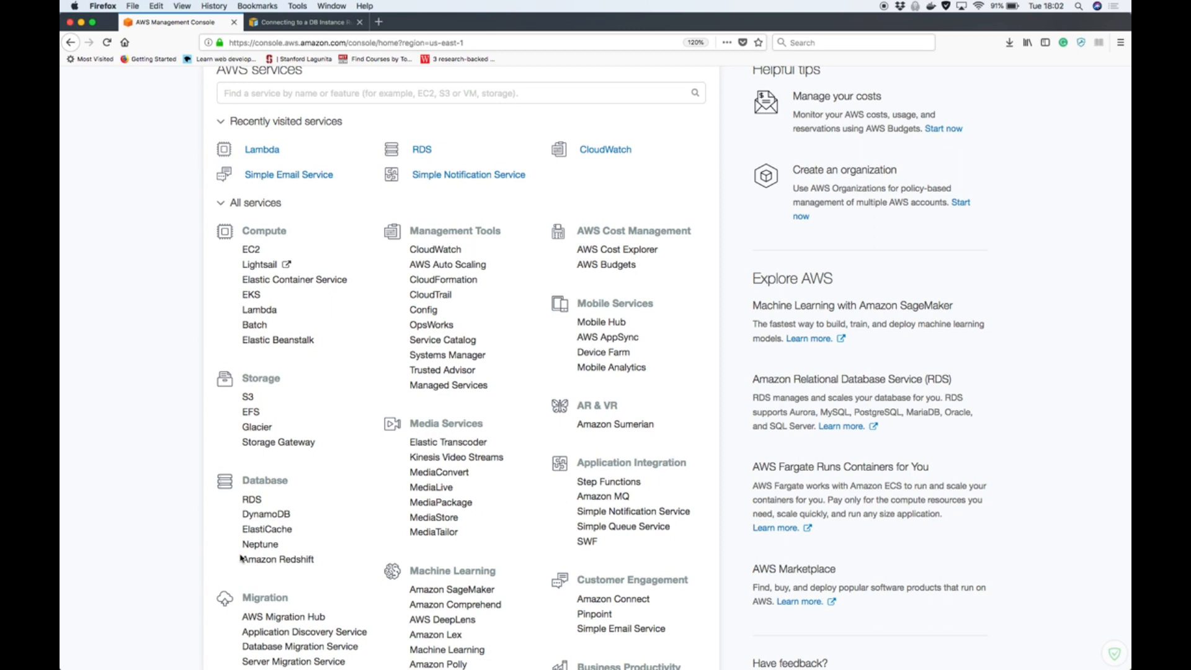
{"action": "left_click", "coordinate": [281, 516]}
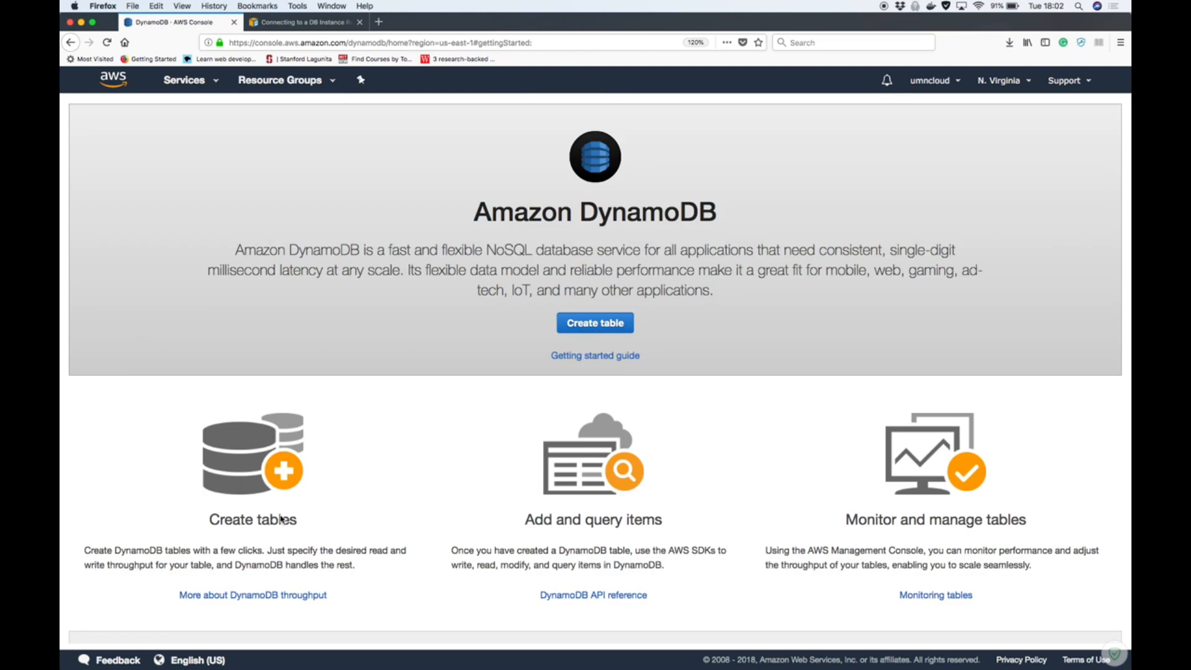
{"action": "left_click", "coordinate": [621, 325]}
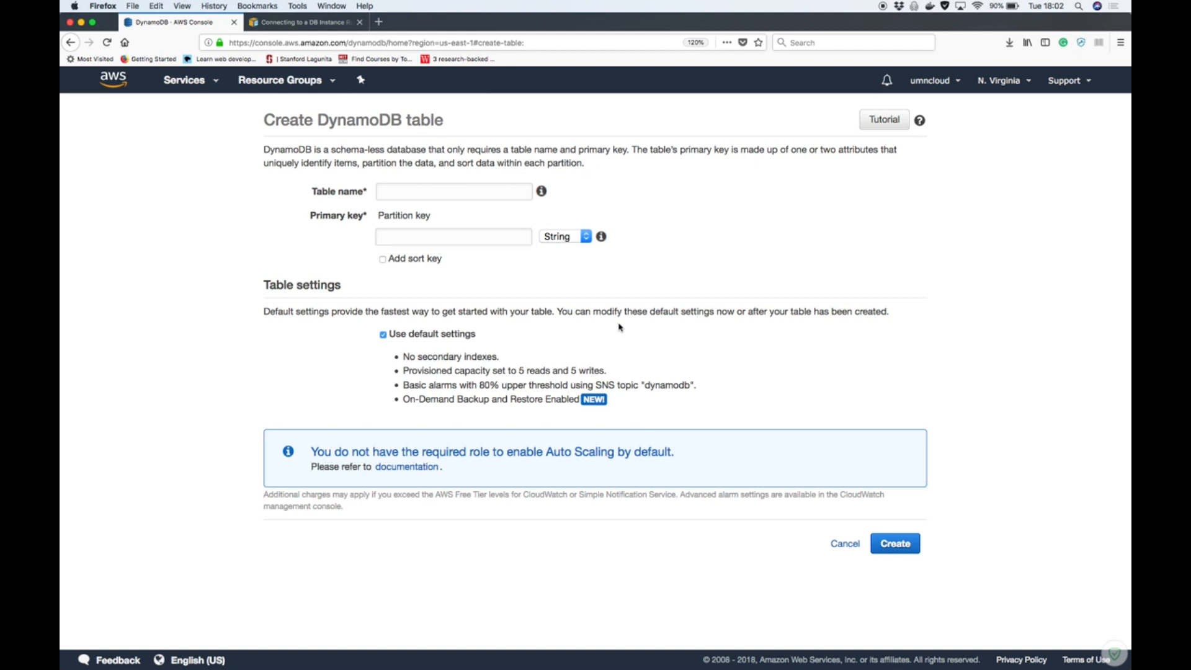
Create the table with the name temp and a partition key id of type Number, keeping the default settings
{"action": "left_click", "coordinate": [396, 186]}
{"action": "type", "text": "temp"}
{"action": "left_click", "coordinate": [411, 239]}
{"action": "type", "text": "id"}
{"action": "left_click", "coordinate": [567, 240]}
{"action": "left_click", "coordinate": [569, 258]}
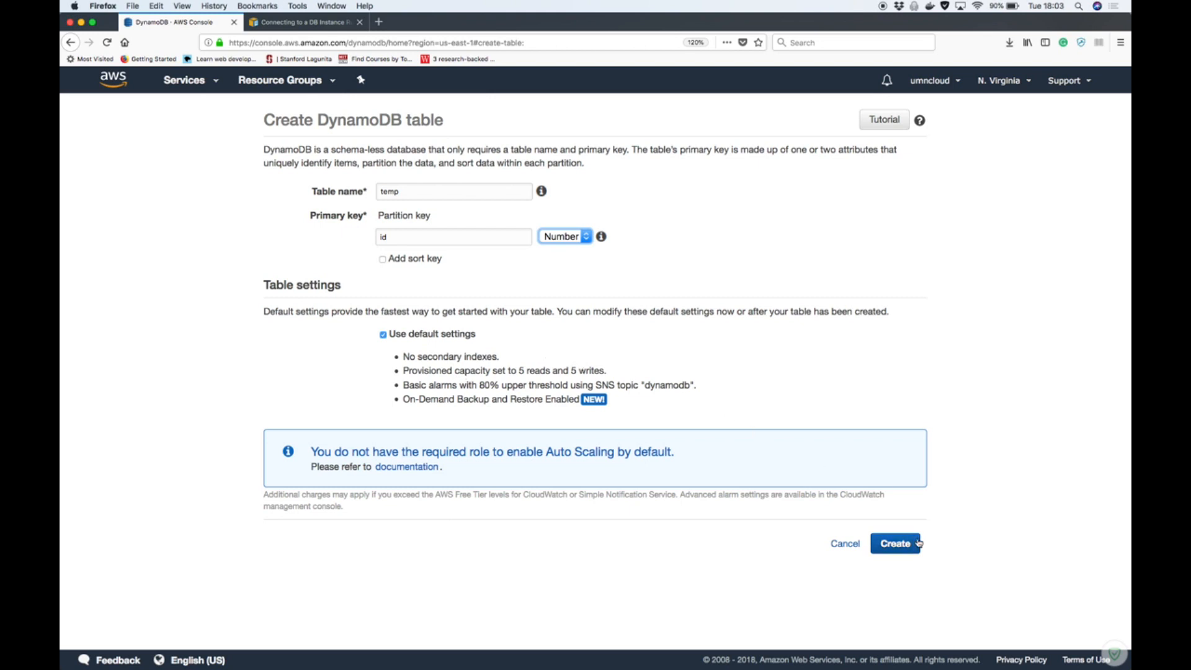
{"action": "left_click", "coordinate": [898, 543]}
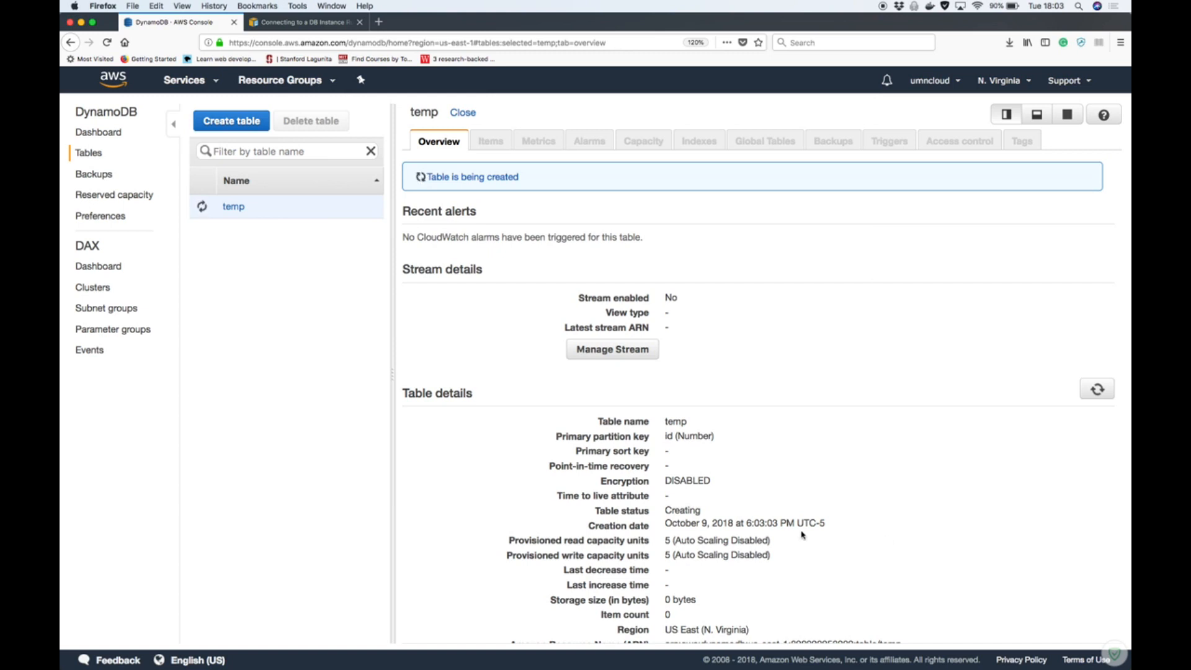
Examine the temp table's provisioned read and write capacity, its auto scaling status and the estimated monthly cost
{"action": "left_click_drag", "start_coordinate": [662, 540], "coordinate": [810, 549]}
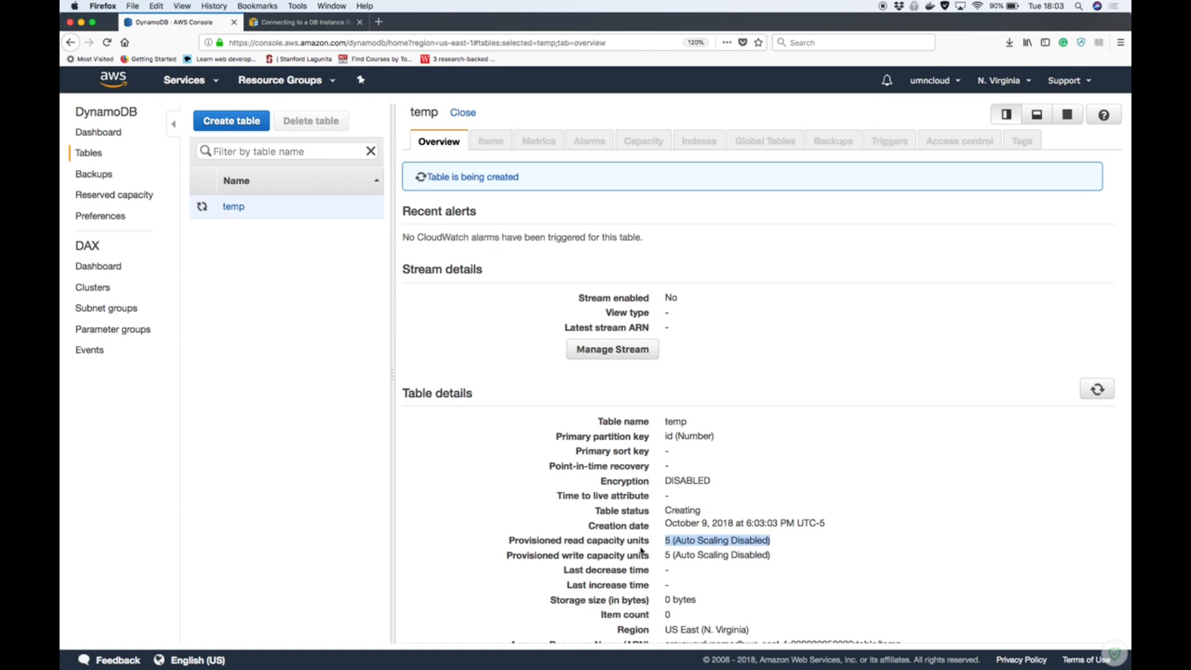
{"action": "left_click_drag", "start_coordinate": [664, 555], "coordinate": [780, 553]}
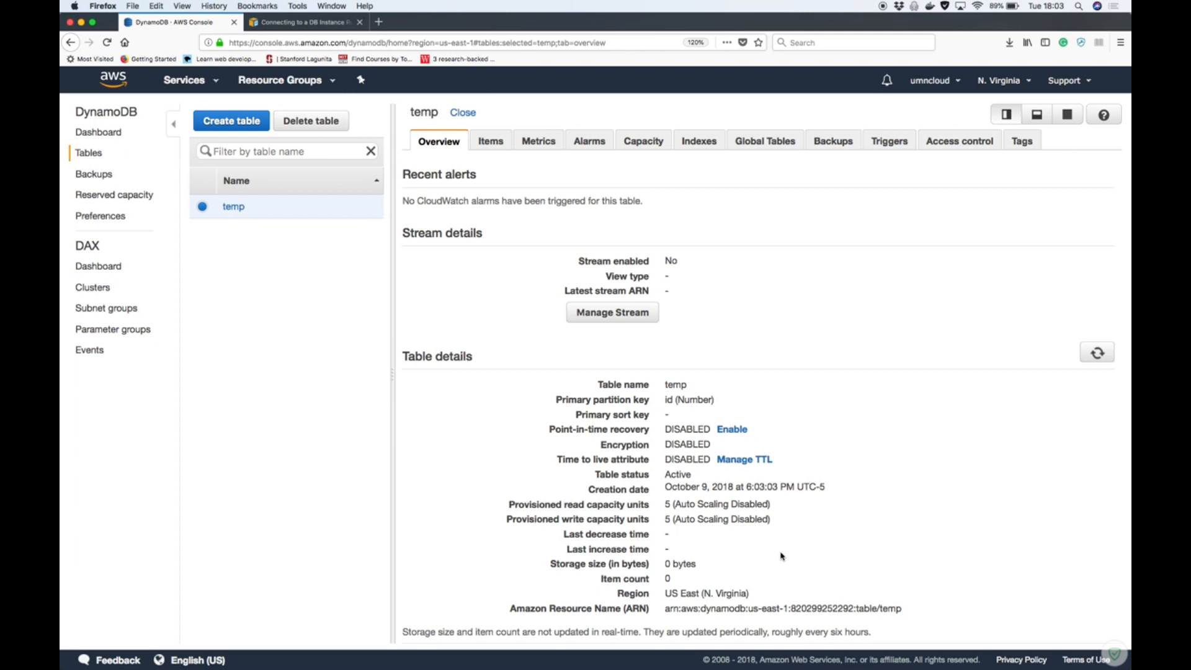
{"action": "left_click_drag", "start_coordinate": [672, 504], "coordinate": [760, 504]}
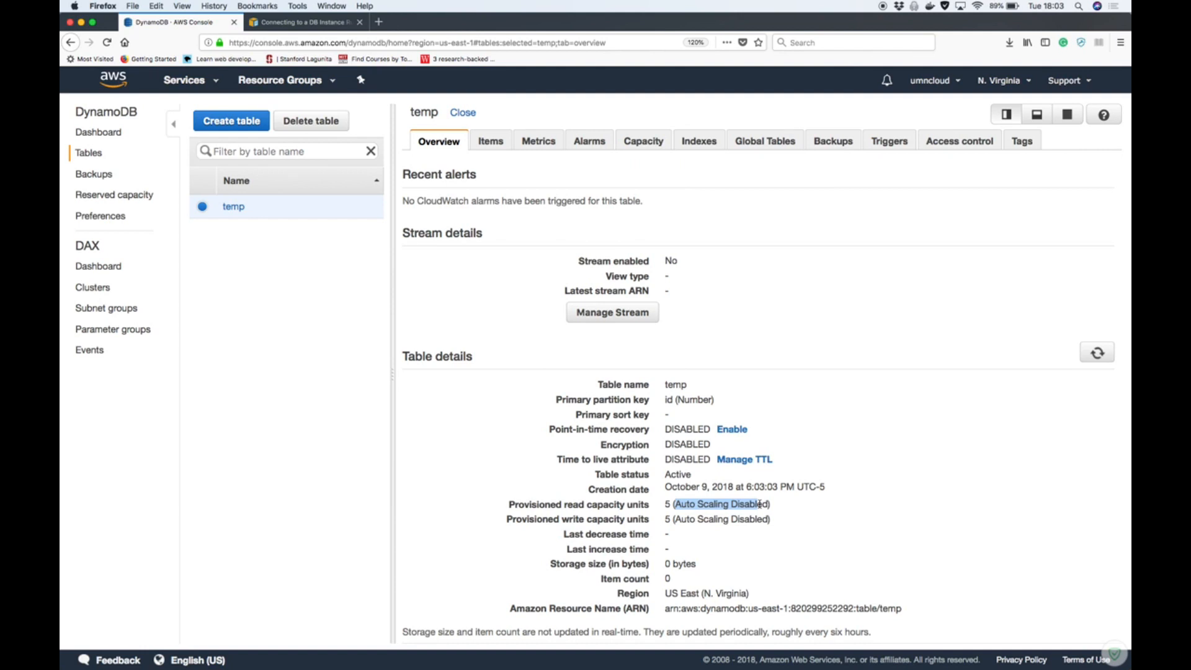
{"action": "left_click", "coordinate": [645, 145]}
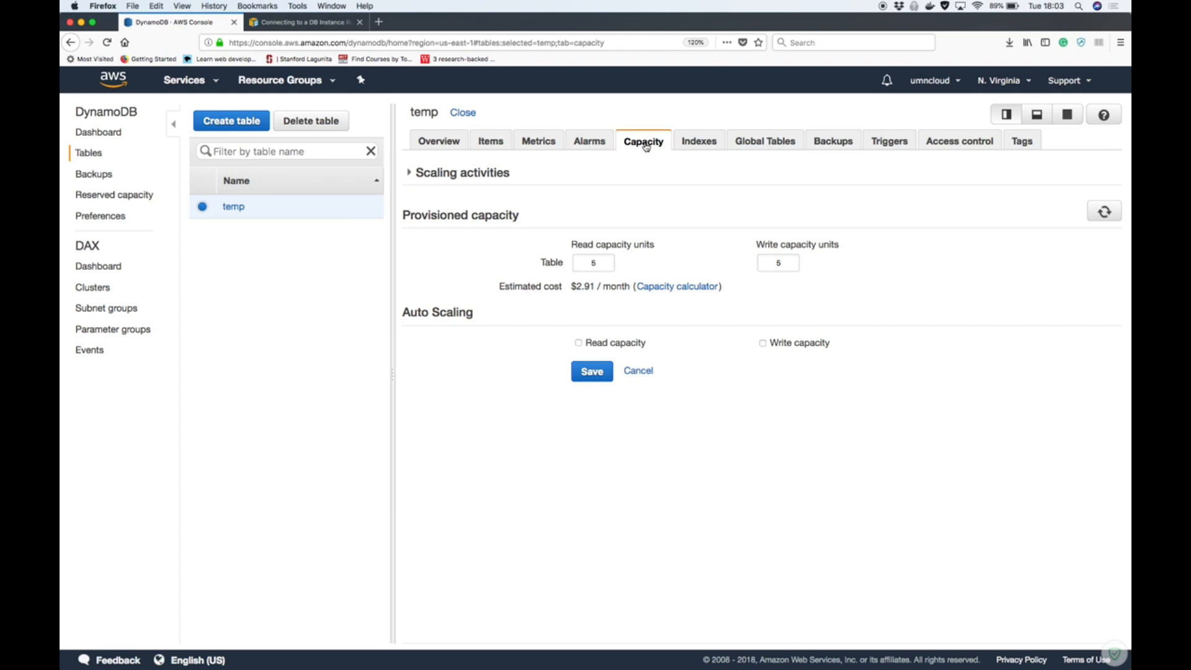
{"action": "left_click_drag", "start_coordinate": [572, 286], "coordinate": [724, 287]}
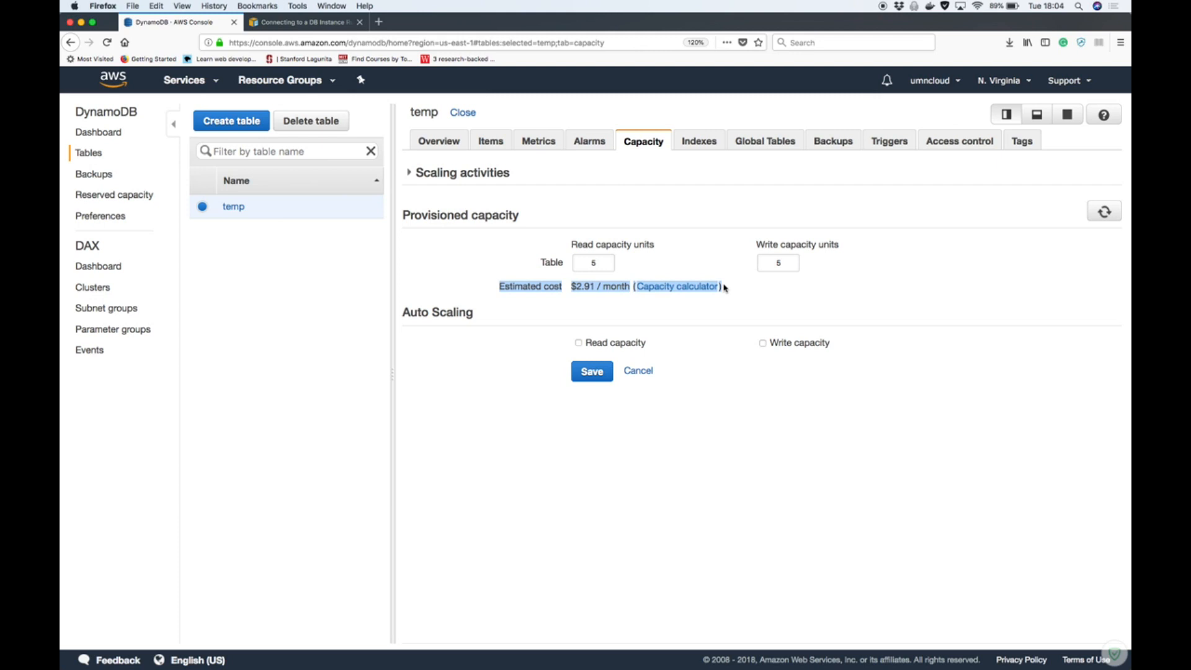
Try 10 read capacity units for the table to compare the estimated cost, and restore the value to 5
{"action": "double_click", "coordinate": [602, 264]}
{"action": "type", "text": "10"}
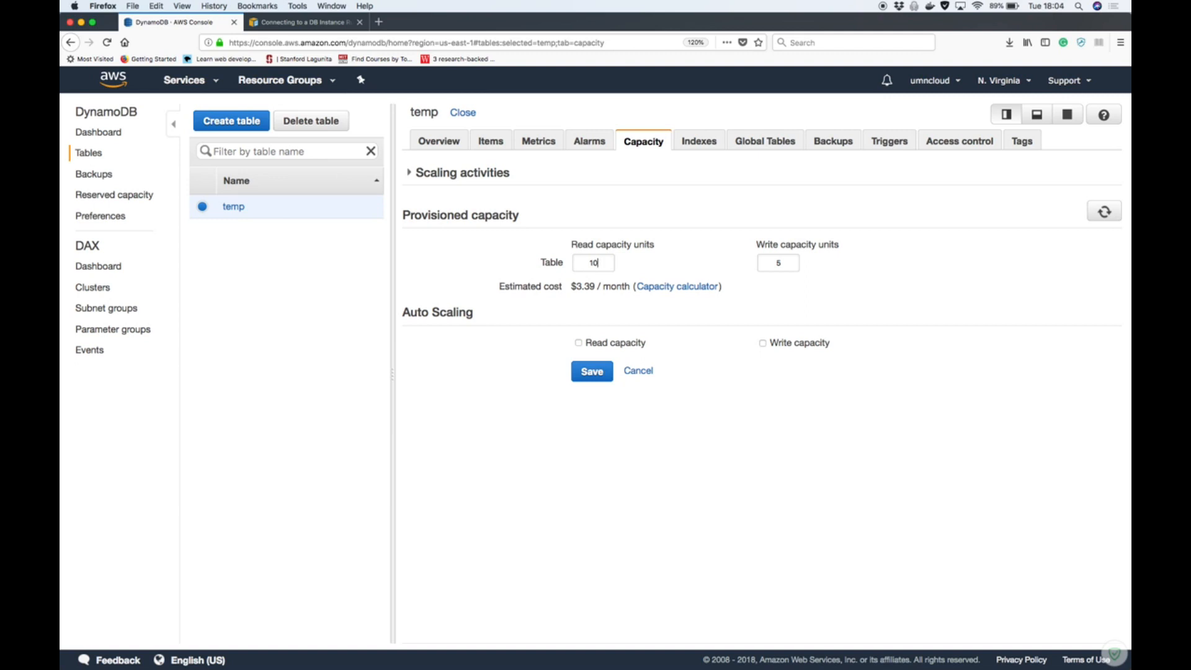
{"action": "key", "text": "BackSpace"}
{"action": "key", "text": "BackSpace"}
{"action": "type", "text": "5"}
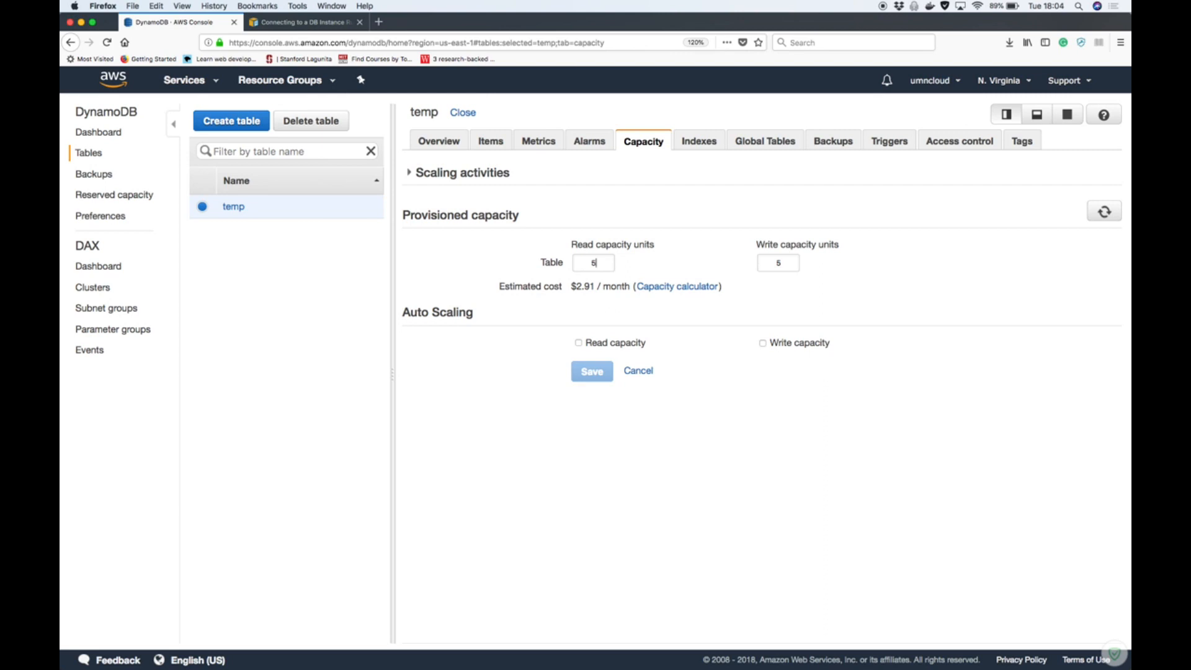
Review the temp table's alarms and look through its capacity and latency metrics
{"action": "left_click", "coordinate": [600, 145]}
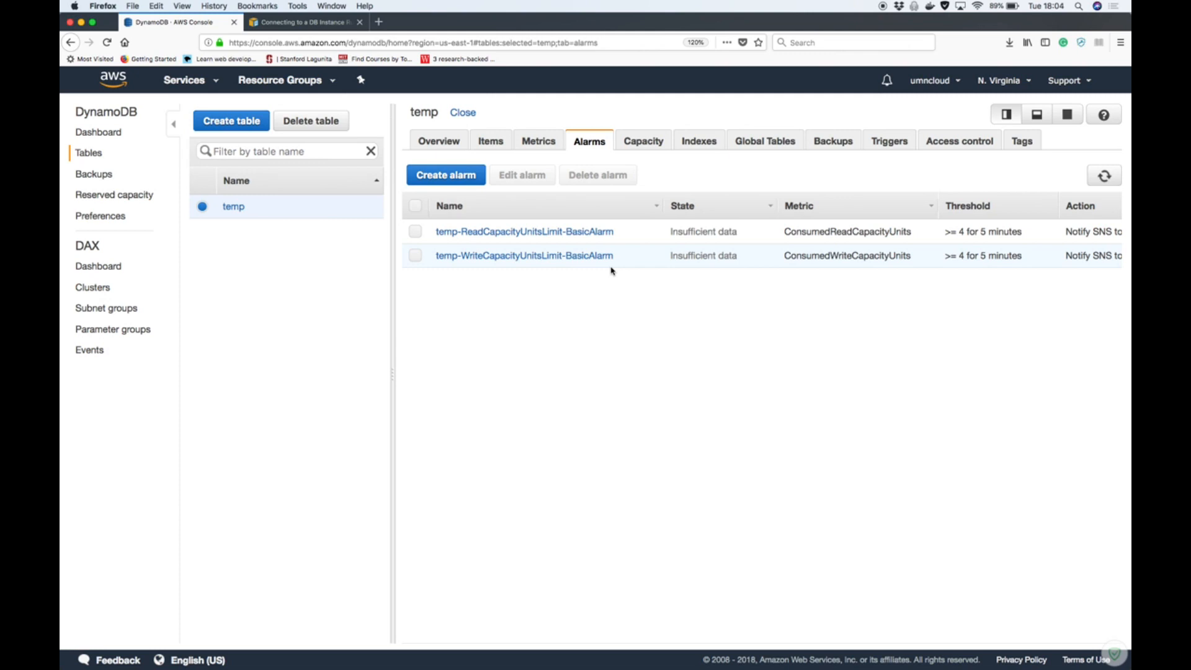
{"action": "left_click", "coordinate": [537, 142]}
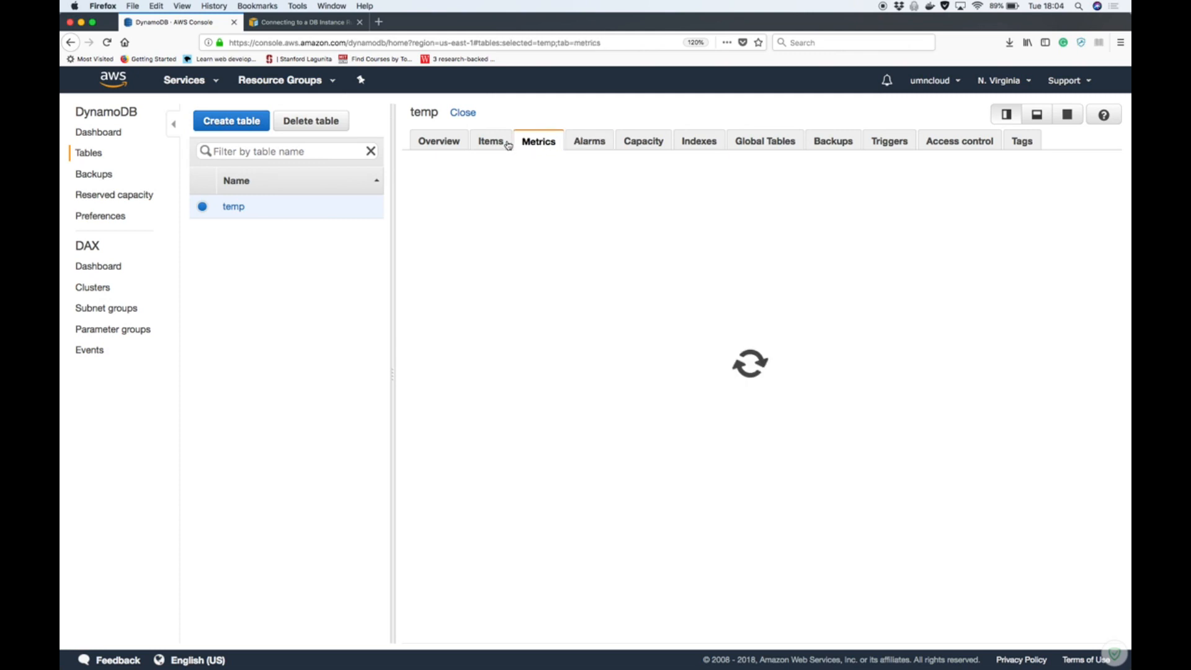
{"action": "scroll", "coordinate": [612, 372], "scroll_direction": "down", "scroll_amount": 2}
{"action": "scroll", "coordinate": [619, 373], "scroll_direction": "up", "scroll_amount": 2}
{"action": "scroll", "coordinate": [619, 372], "scroll_direction": "down", "scroll_amount": 5}
{"action": "scroll", "coordinate": [619, 372], "scroll_direction": "up", "scroll_amount": 4}
{"action": "scroll", "coordinate": [618, 372], "scroll_direction": "up", "scroll_amount": 1}
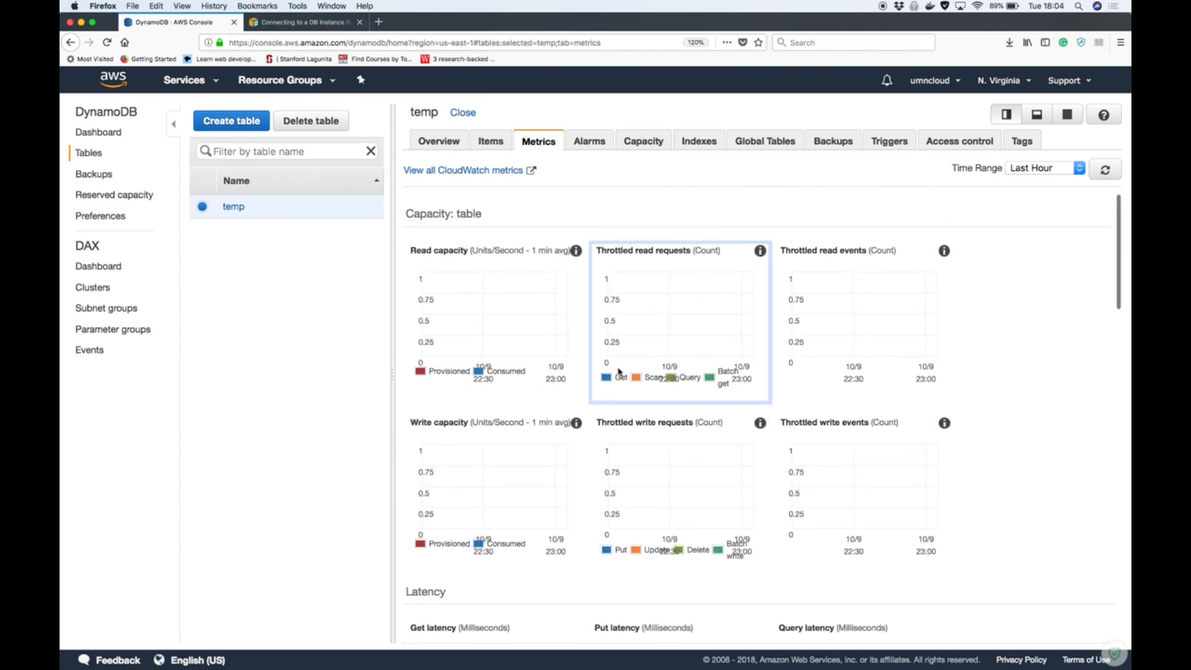
Start a new item in the temp table and set its id to 1
{"action": "left_click", "coordinate": [500, 147]}
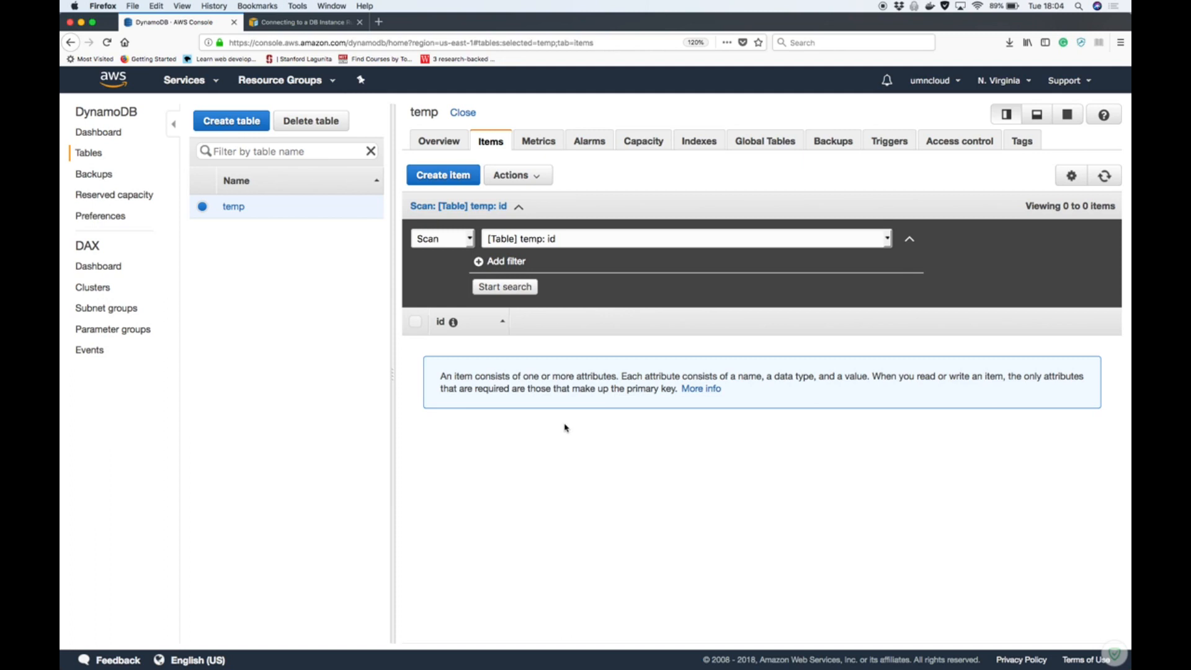
{"action": "left_click", "coordinate": [444, 179]}
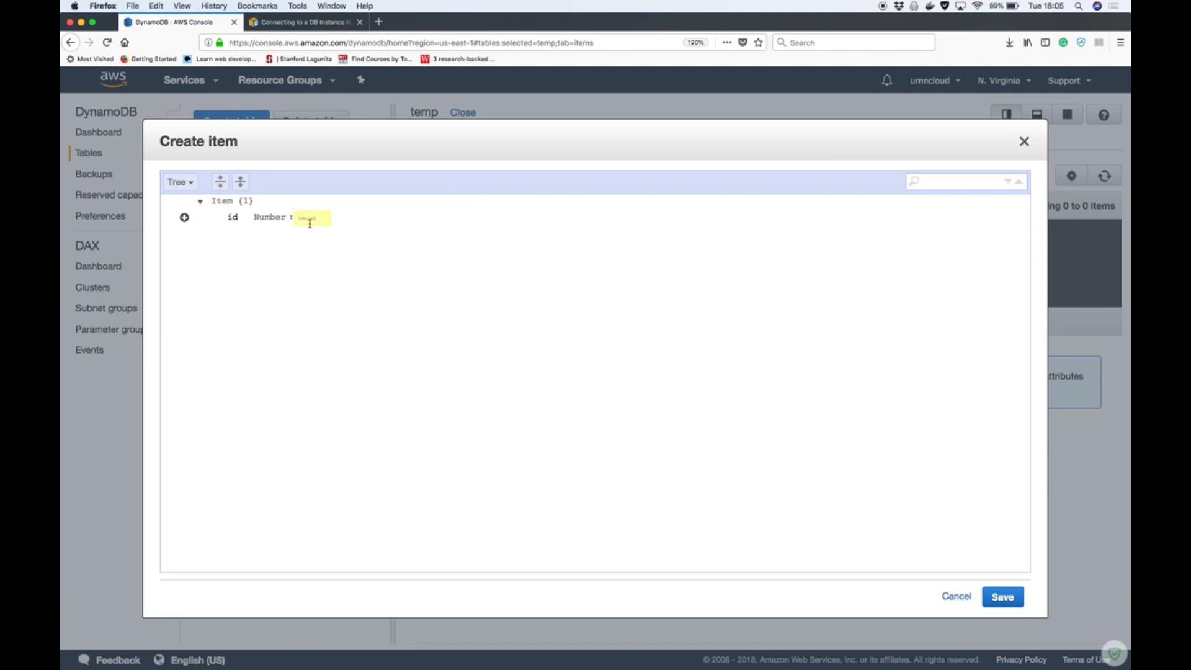
{"action": "type", "text": "1"}
{"action": "key", "text": "BackSpace"}
{"action": "type", "text": "\\"}
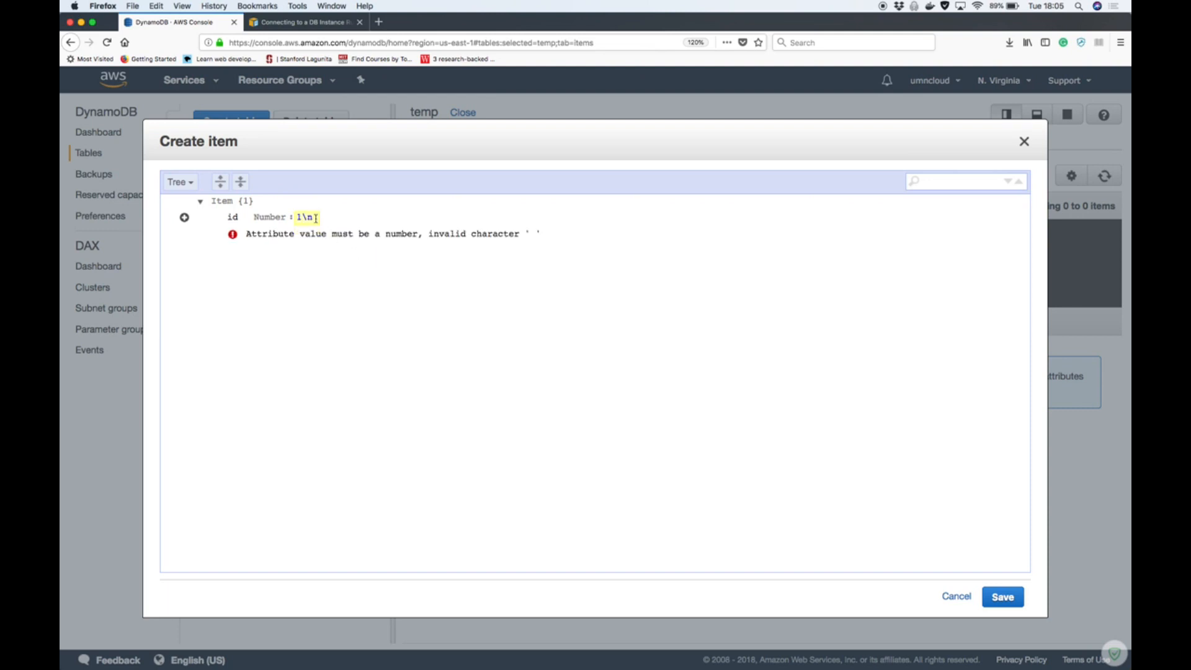
{"action": "key", "text": "BackSpace"}
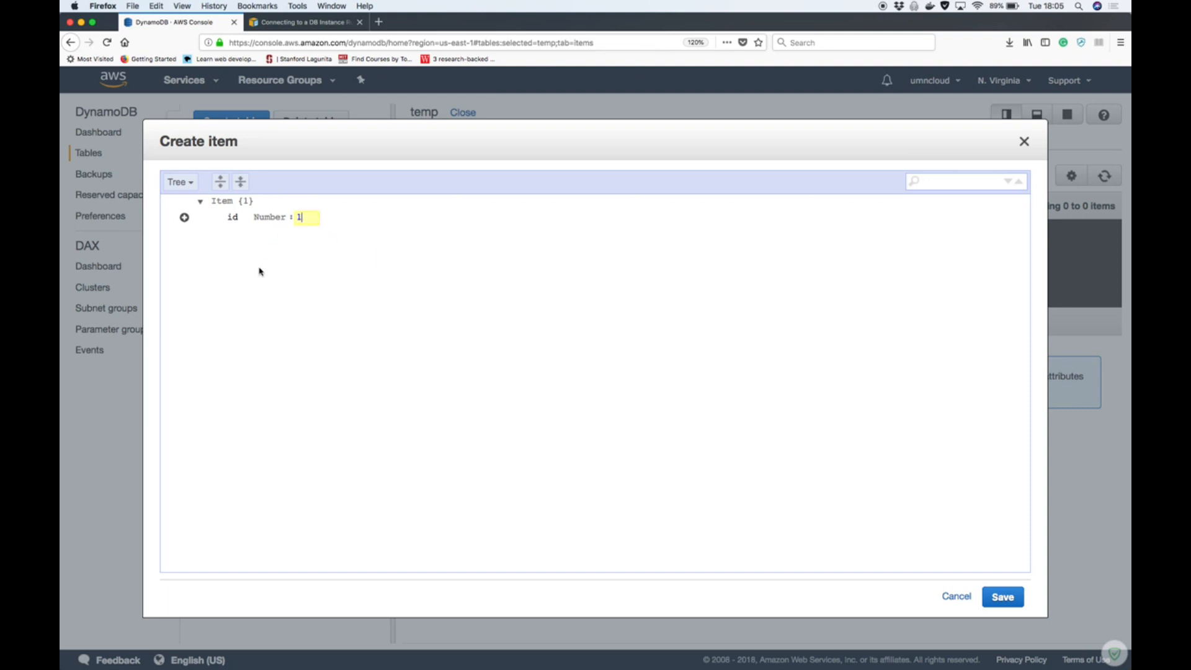
Insert a String attribute called name, fill in the person's first name and save the item
{"action": "left_click", "coordinate": [185, 217]}
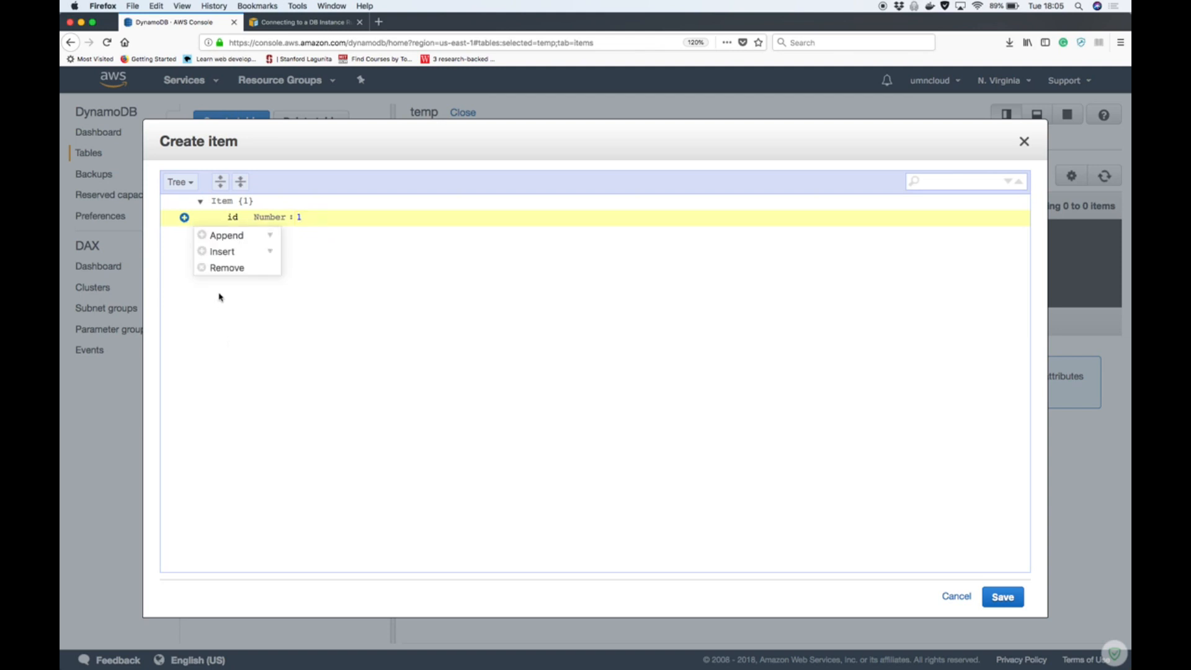
{"action": "left_click", "coordinate": [271, 253]}
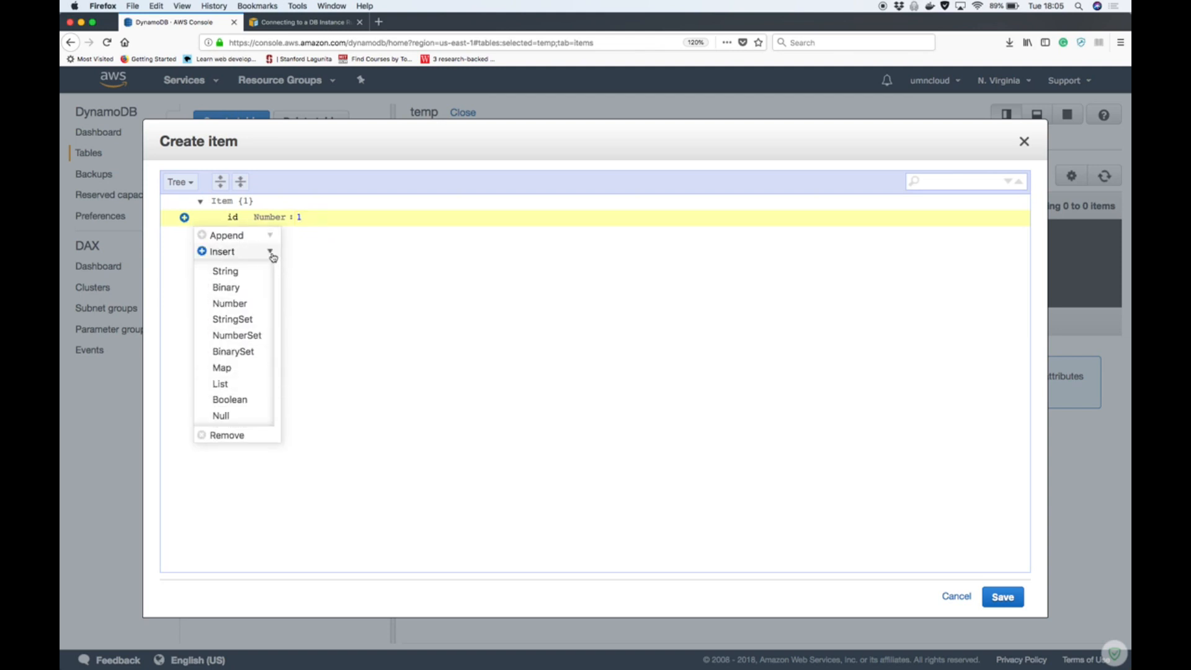
{"action": "left_click", "coordinate": [225, 271]}
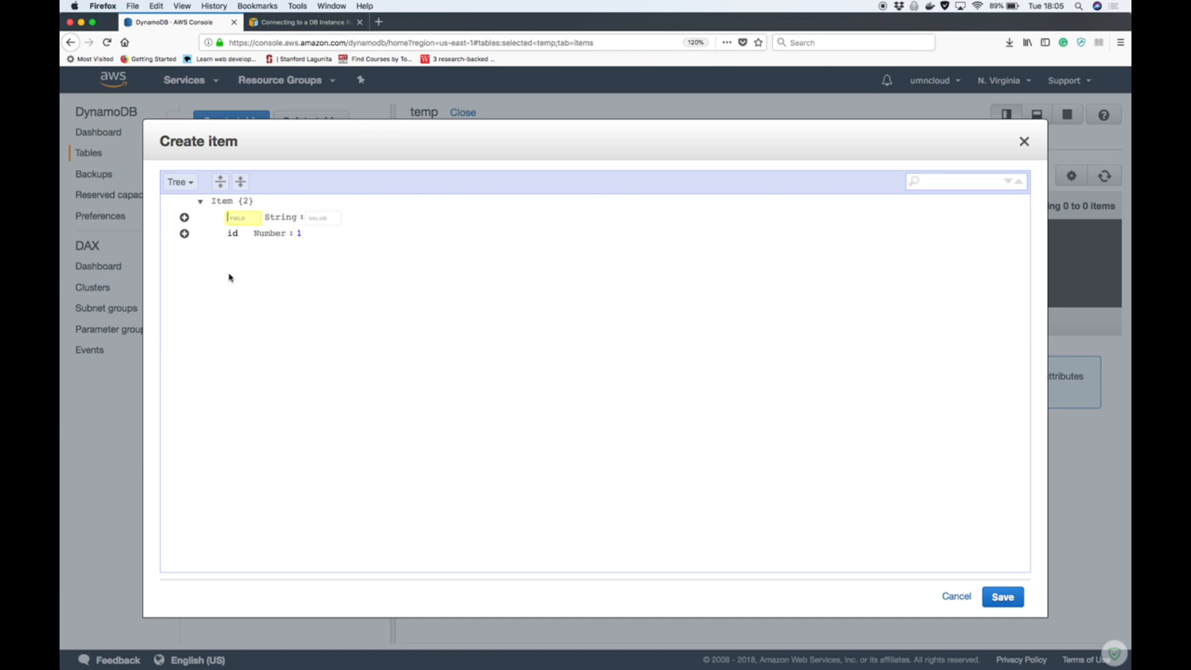
{"action": "type", "text": "name"}
{"action": "left_click", "coordinate": [317, 222]}
{"action": "left_click", "coordinate": [313, 218]}
{"action": "type", "text": "Jef"}
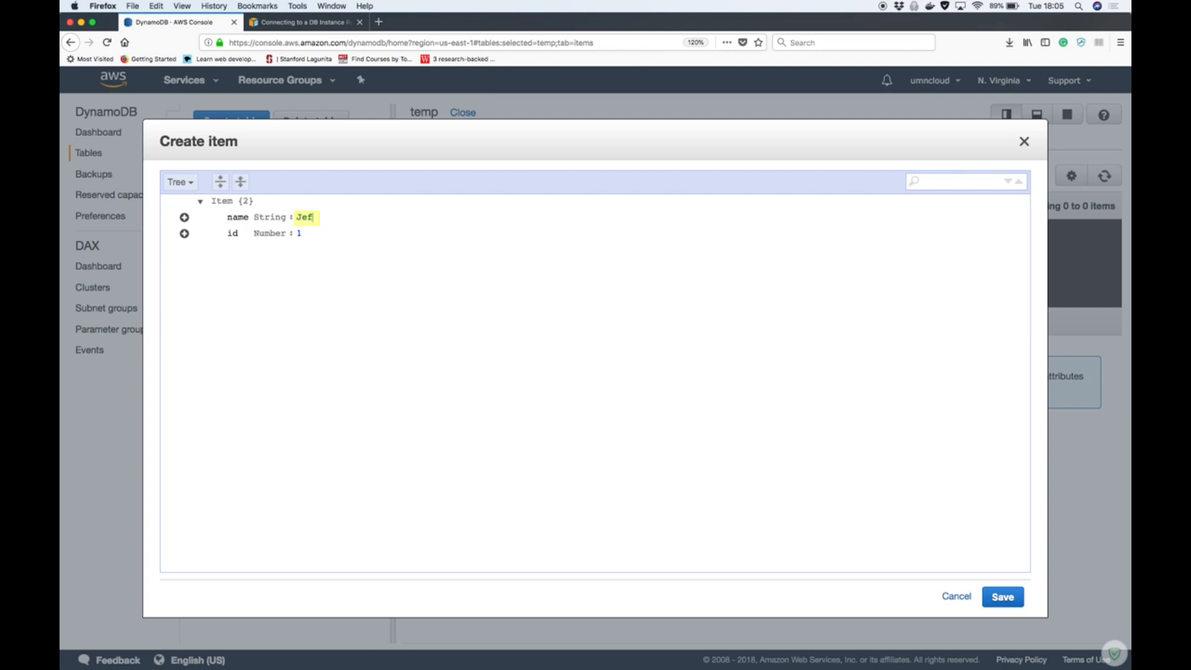
{"action": "left_click", "coordinate": [377, 352]}
{"action": "left_click", "coordinate": [998, 595]}
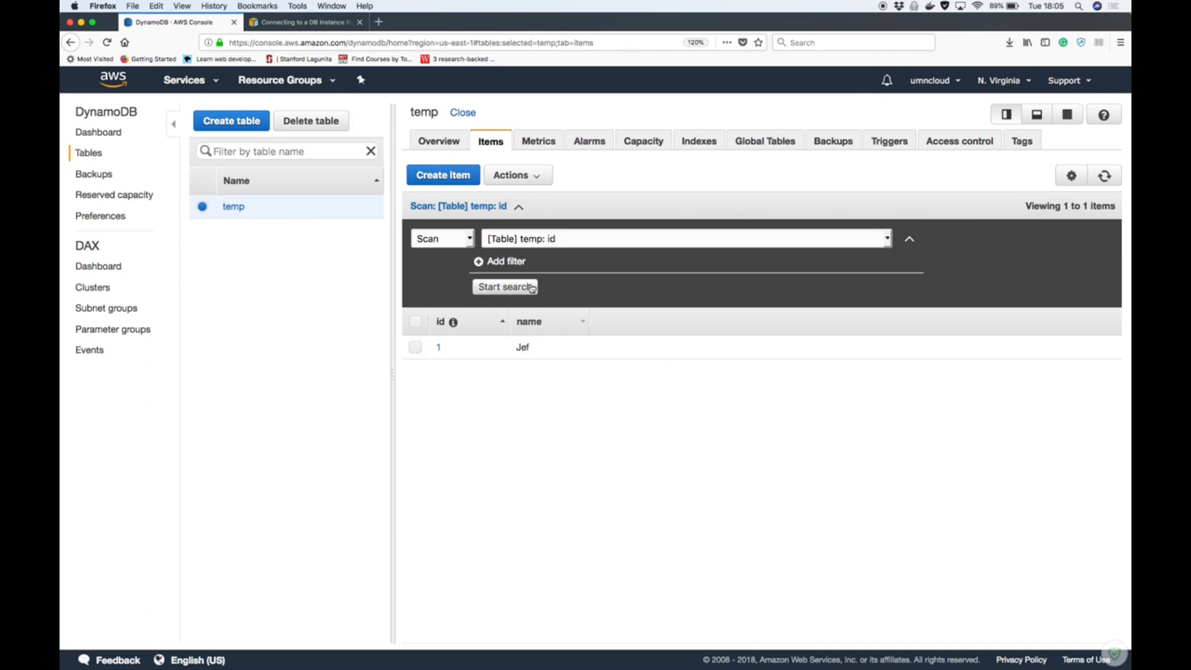
Start a second item in Text view and add a count attribute with the value 10 below the id
{"action": "left_click", "coordinate": [457, 180]}
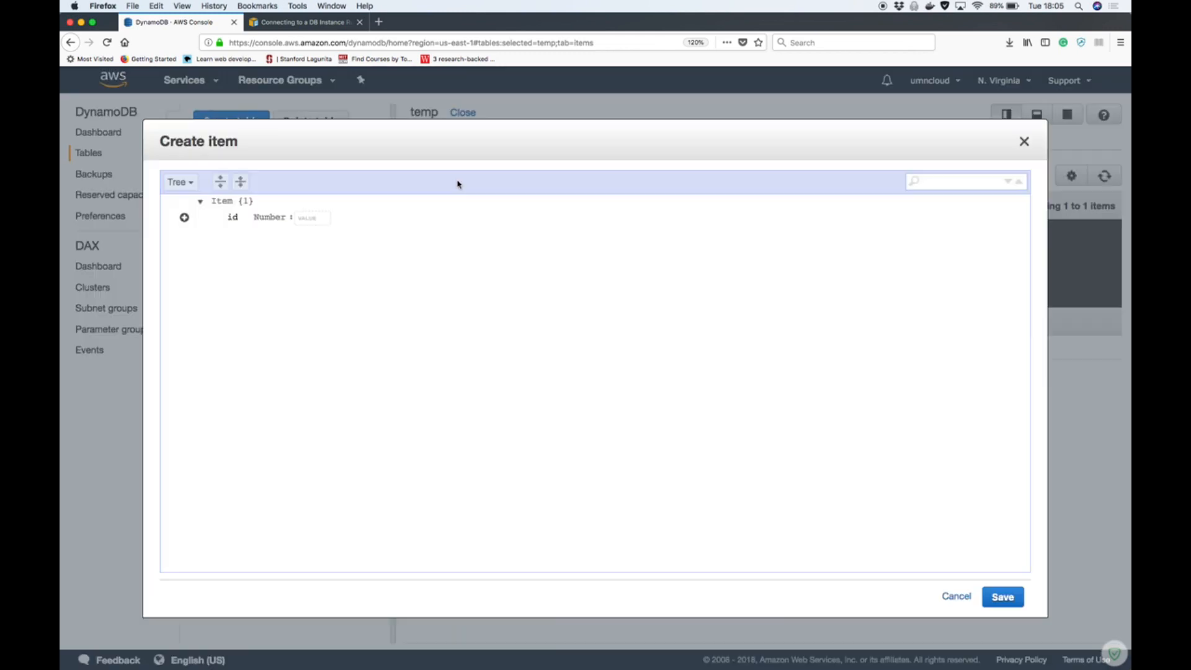
{"action": "left_click", "coordinate": [189, 184]}
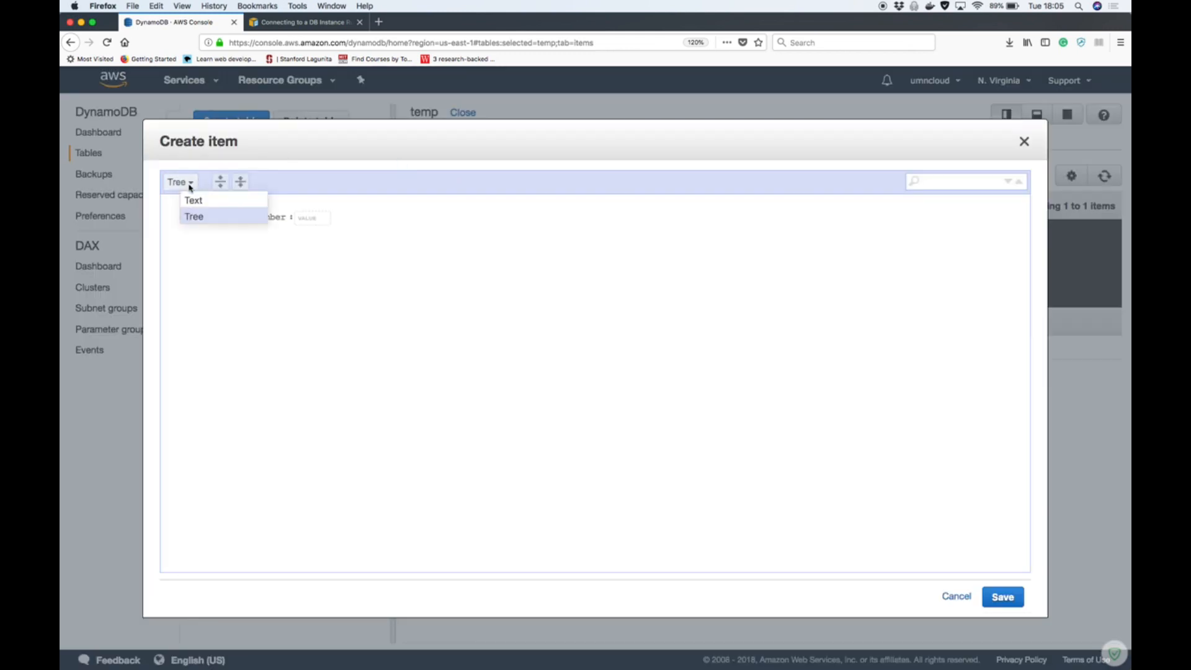
{"action": "left_click", "coordinate": [193, 200]}
{"action": "left_click", "coordinate": [247, 210]}
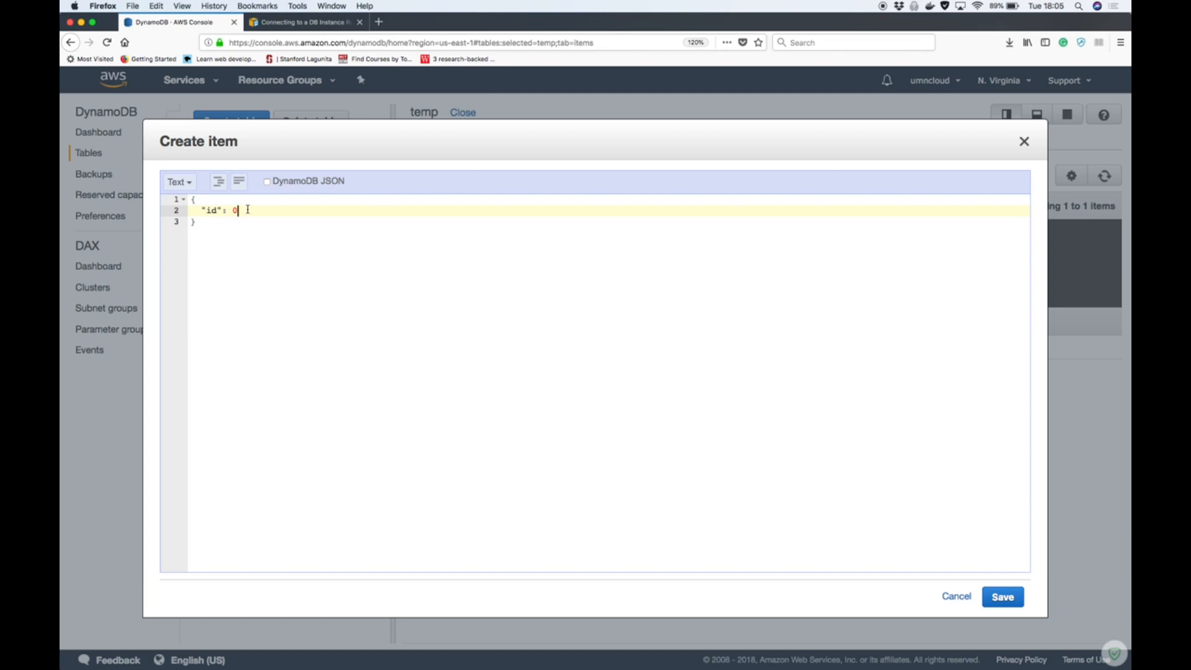
{"action": "type", "text": ","}
{"action": "key", "text": "Return"}
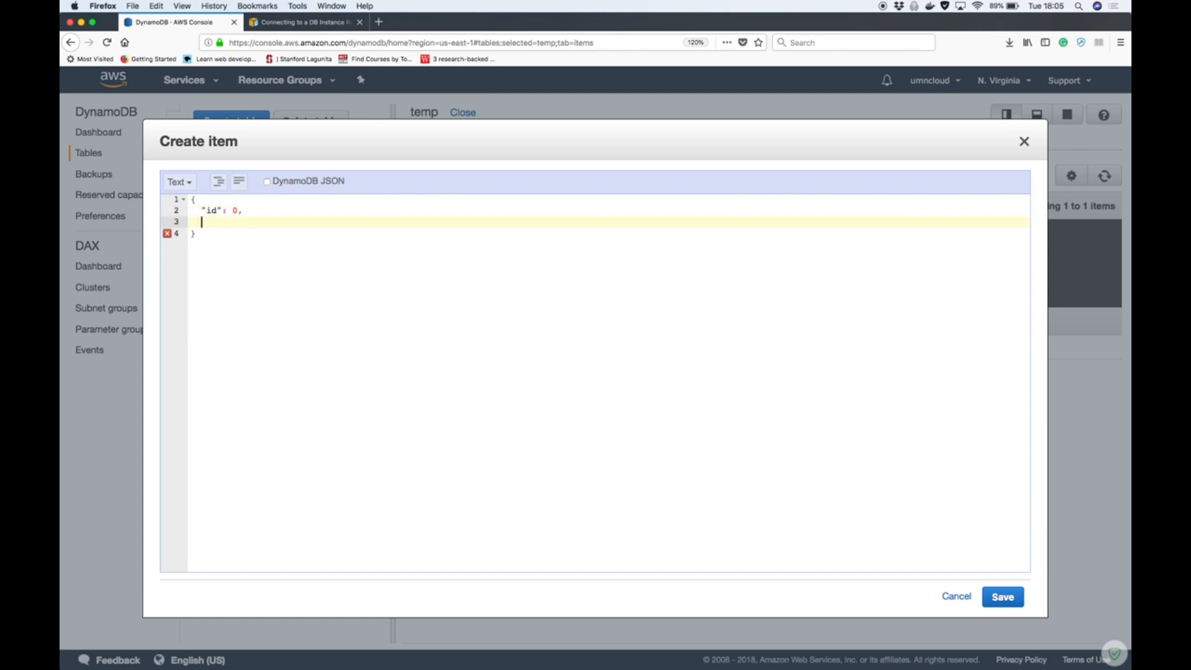
{"action": "type", "text": "\"count\": 10,"}
Add a type attribute with the value "dog" on a new line of the item's JSON
{"action": "key", "text": "Return"}
{"action": "type", "text": "\""}
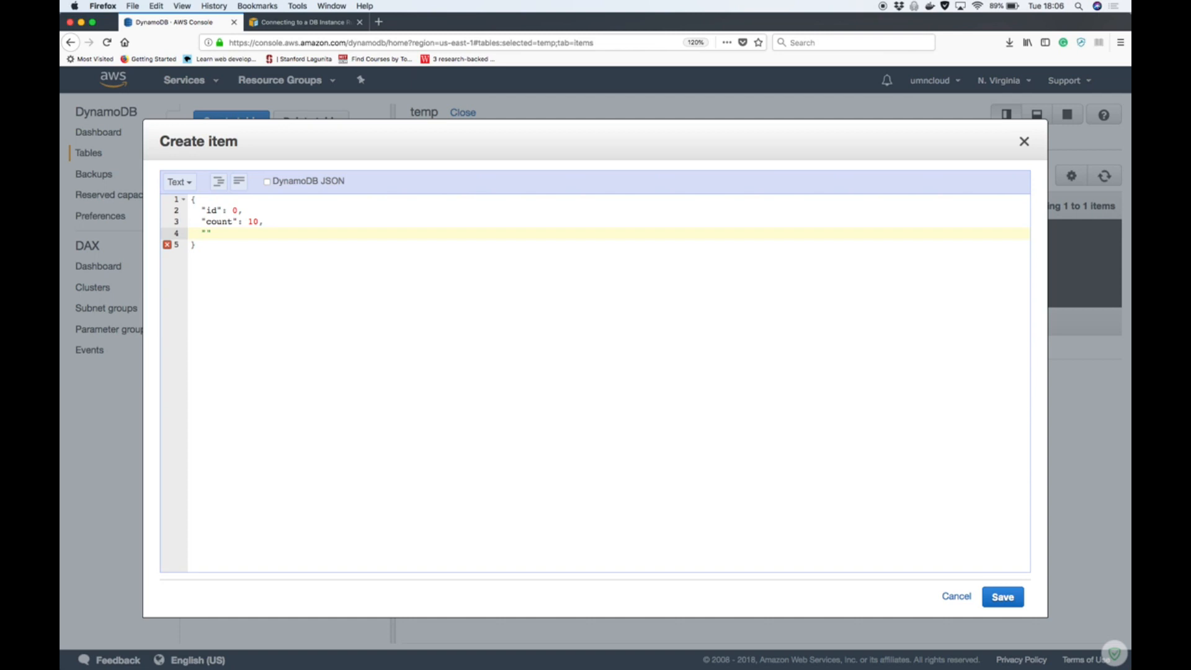
{"action": "type", "text": "type\": \"dog\""}
Set the item's id to 2 and save it to the table
{"action": "left_click", "coordinate": [237, 211]}
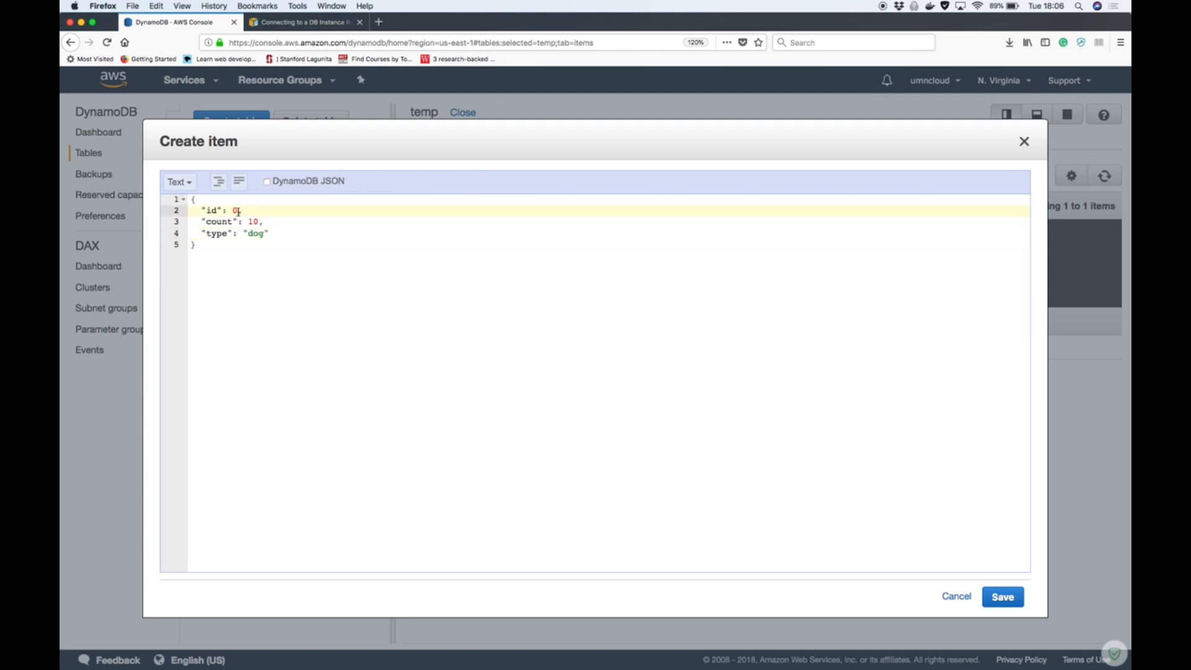
{"action": "key", "text": "BackSpace"}
{"action": "type", "text": "2"}
{"action": "left_click", "coordinate": [271, 256]}
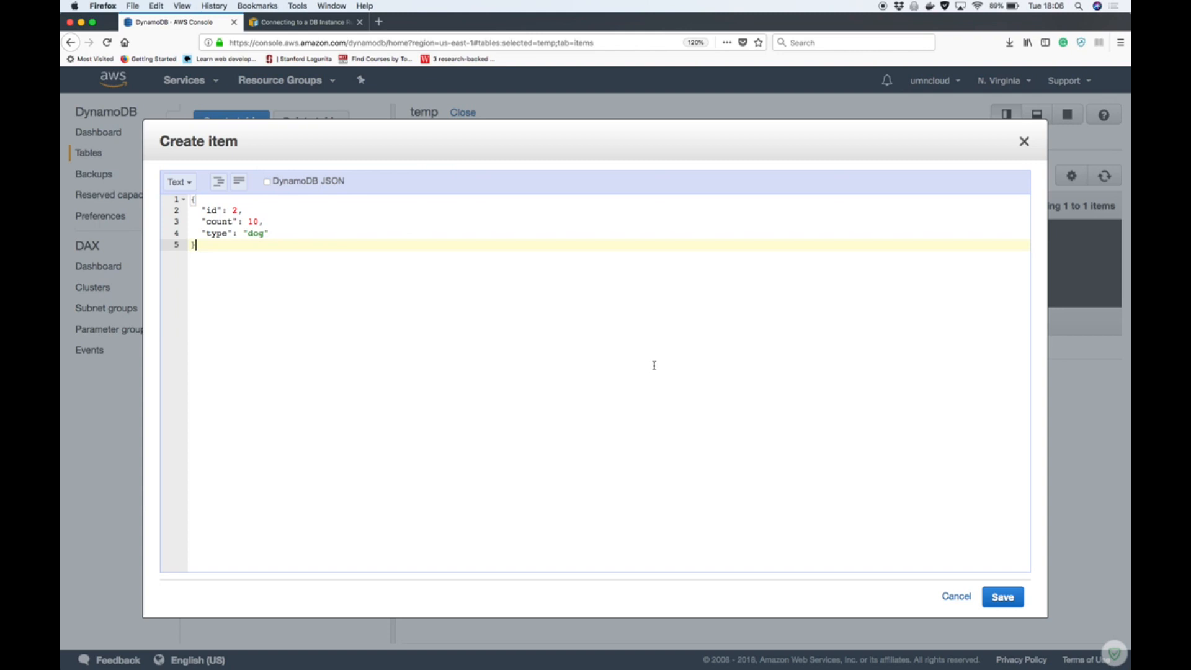
{"action": "left_click", "coordinate": [1002, 598]}
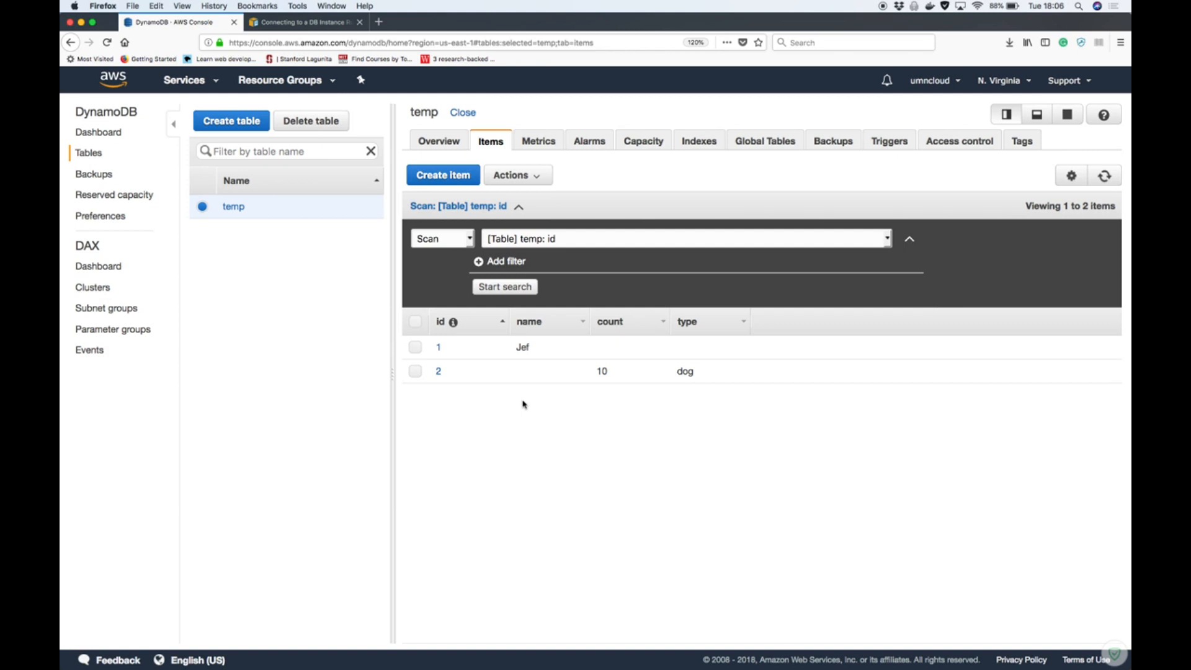
Start a third item in Text view and set its id to 3
{"action": "left_click", "coordinate": [443, 175]}
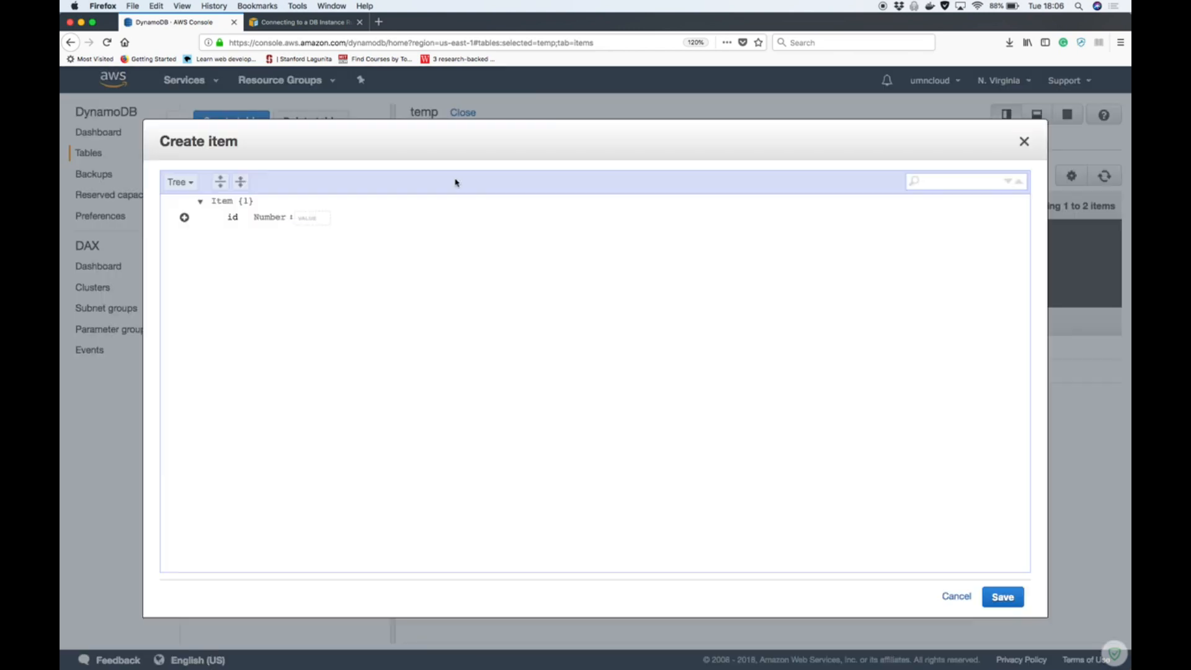
{"action": "left_click", "coordinate": [180, 182]}
{"action": "left_click", "coordinate": [189, 199]}
{"action": "left_click", "coordinate": [244, 212]}
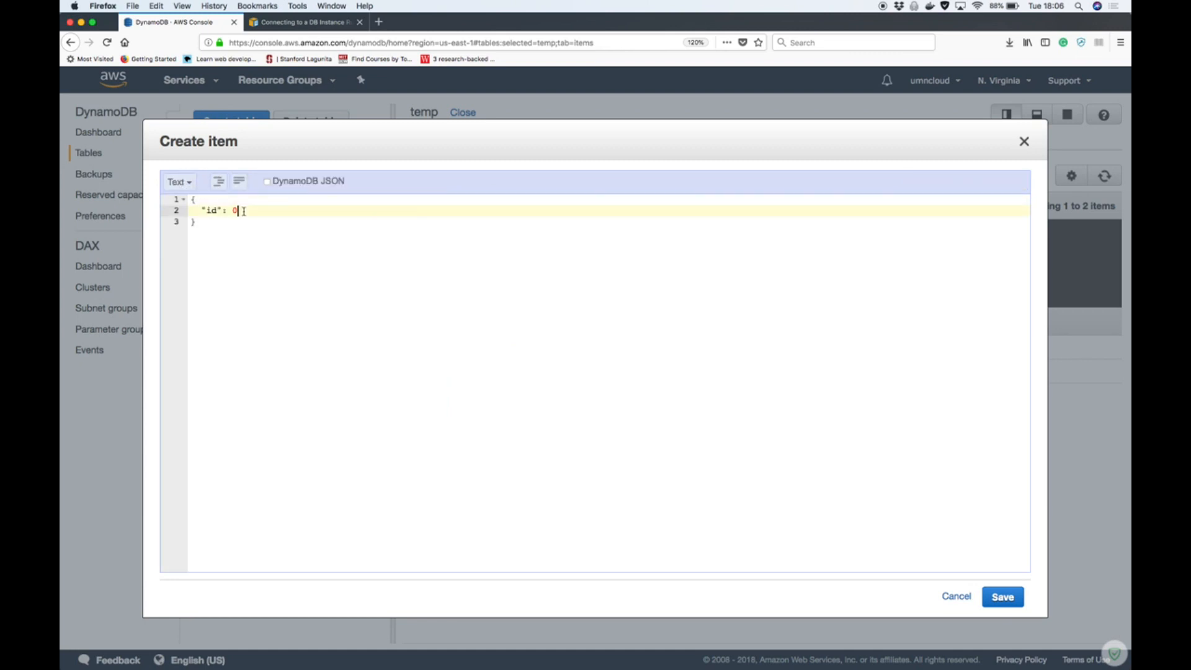
{"action": "key", "text": "BackSpace"}
{"action": "type", "text": "3,"}
Add a name attribute holding the sample first name below the id in the third item's JSON
{"action": "key", "text": "Return"}
{"action": "type", "text": "\"name\": "}
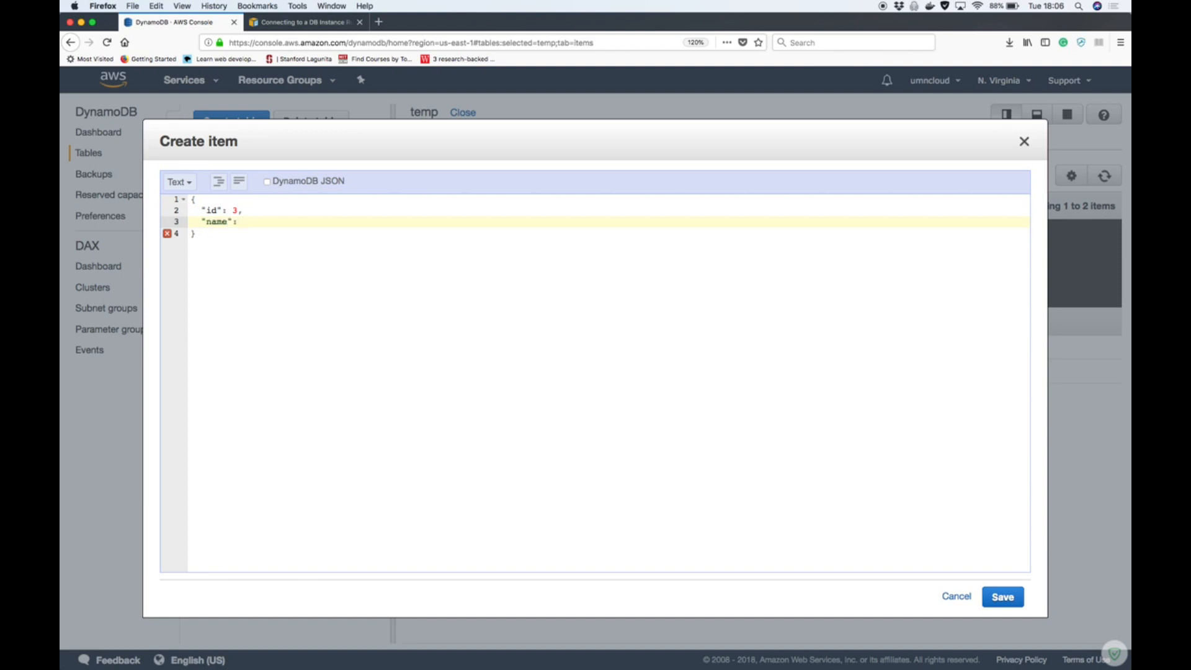
{"action": "type", "text": "\"Rick\","}
Add a count attribute with the value 7 below the name and save the item to the table
{"action": "key", "text": "Return"}
{"action": "type", "text": "\""}
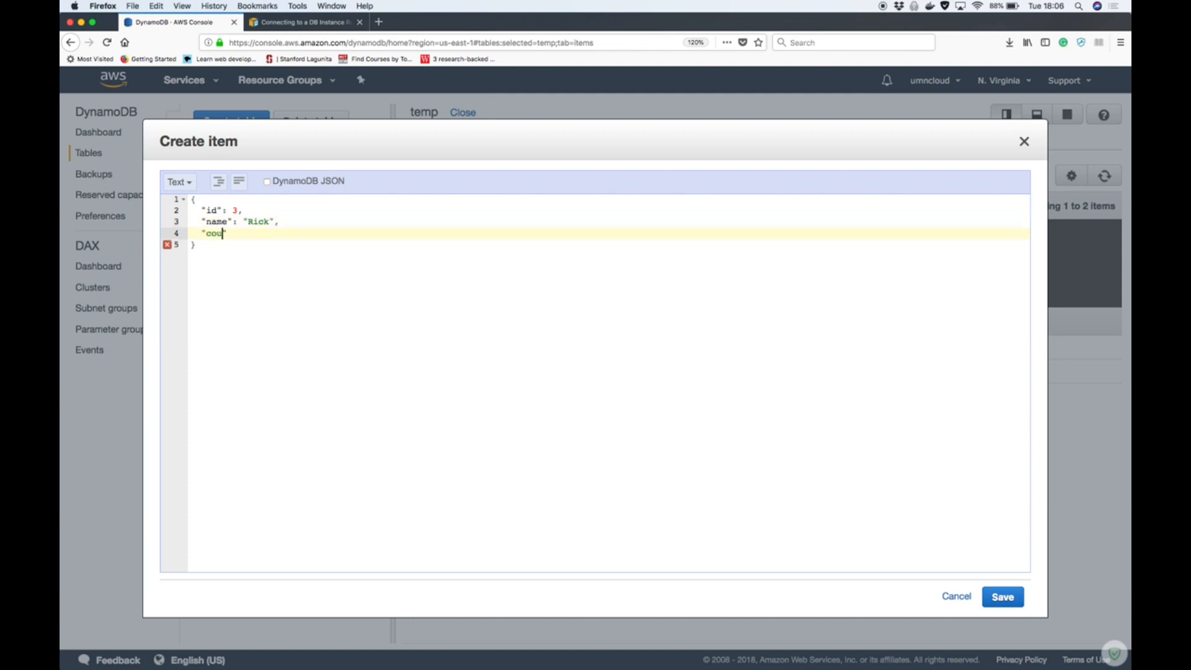
{"action": "type", "text": "count\": 7"}
{"action": "left_click", "coordinate": [1003, 596]}
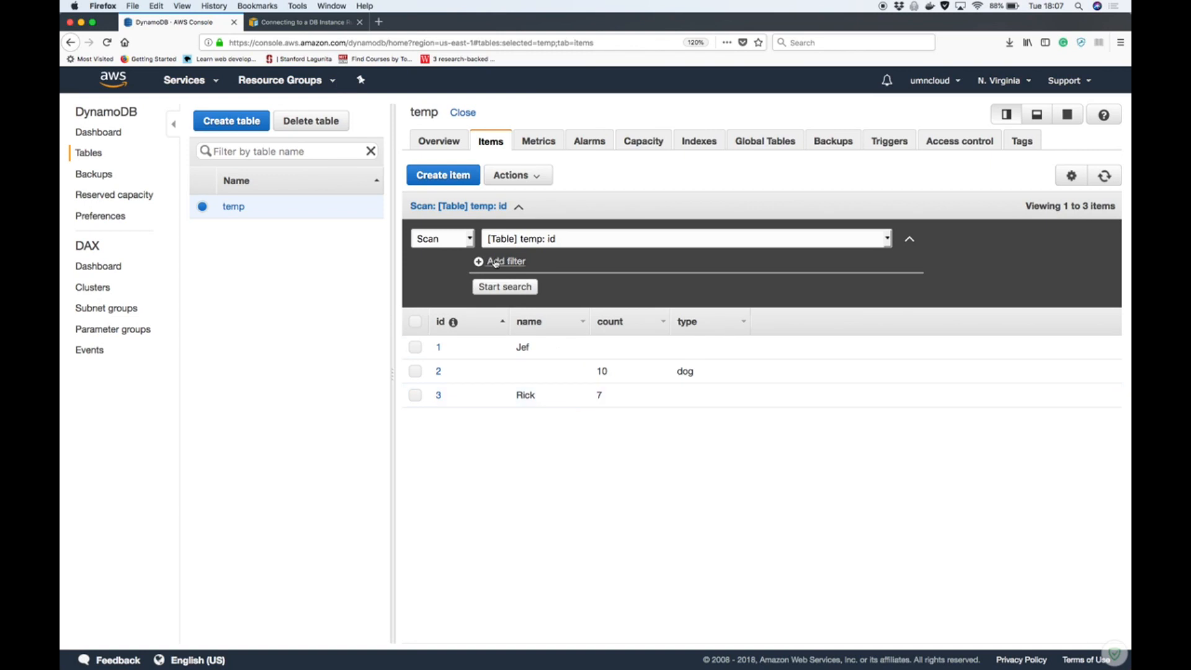
{"action": "left_click", "coordinate": [465, 246]}
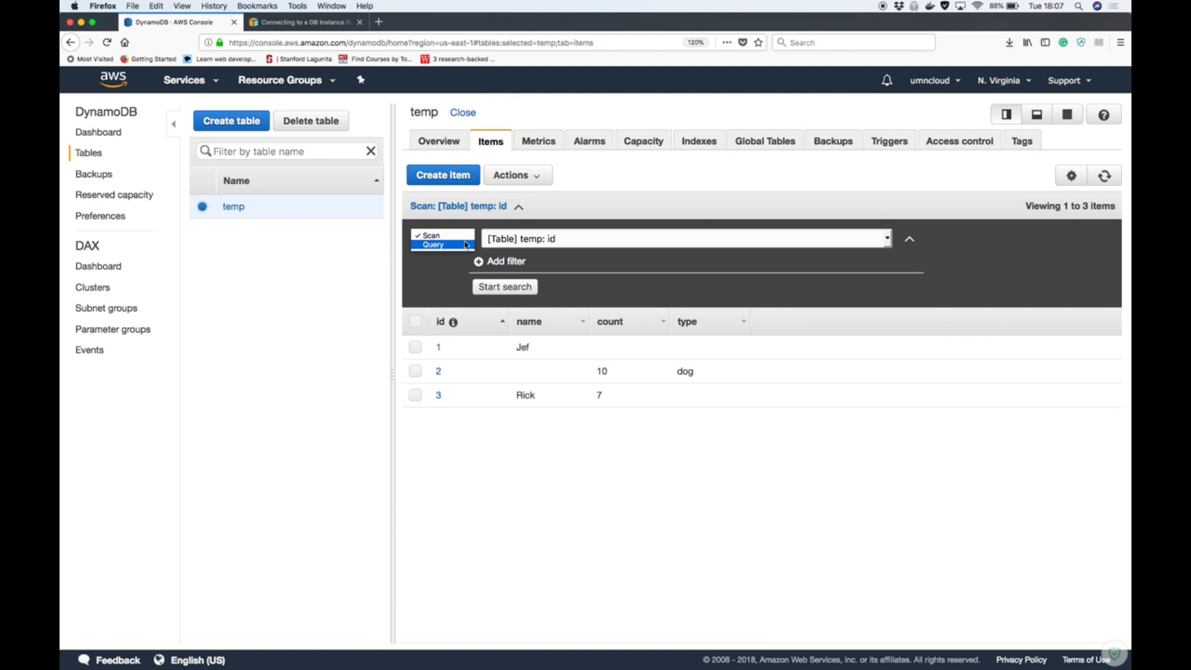
{"action": "left_click", "coordinate": [465, 246]}
{"action": "left_click", "coordinate": [465, 242]}
{"action": "left_click", "coordinate": [464, 228]}
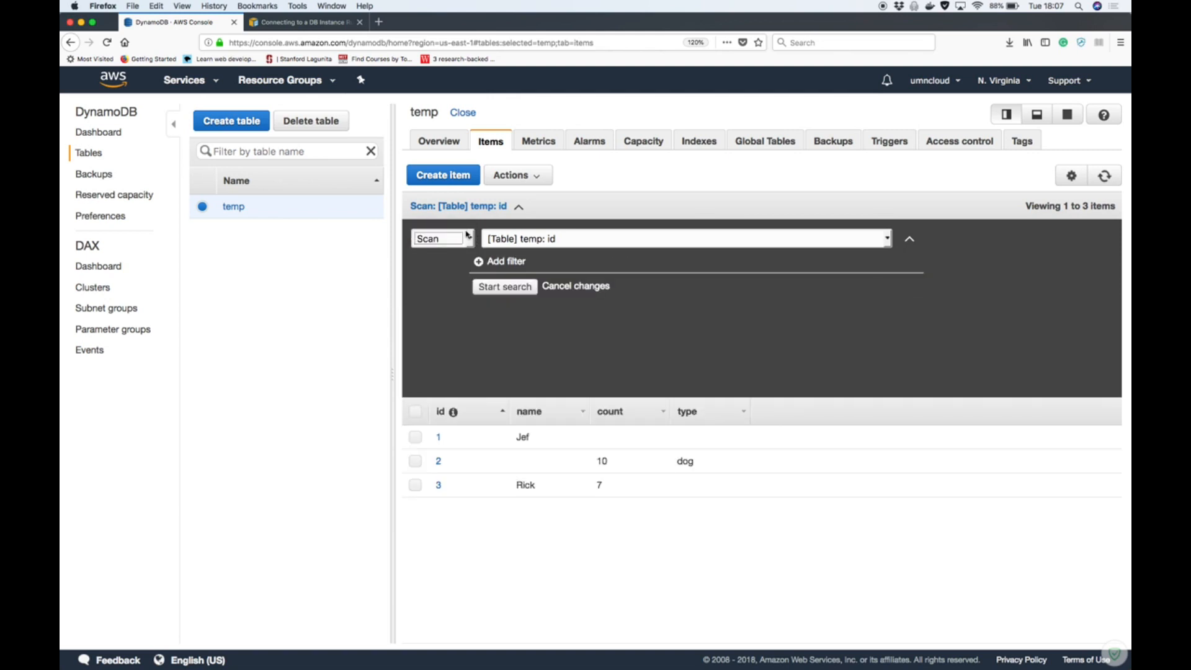
Scan the temp table with a filter for items whose count attribute, of type Number, is greater than 8
{"action": "left_click", "coordinate": [501, 261]}
{"action": "left_click", "coordinate": [512, 265]}
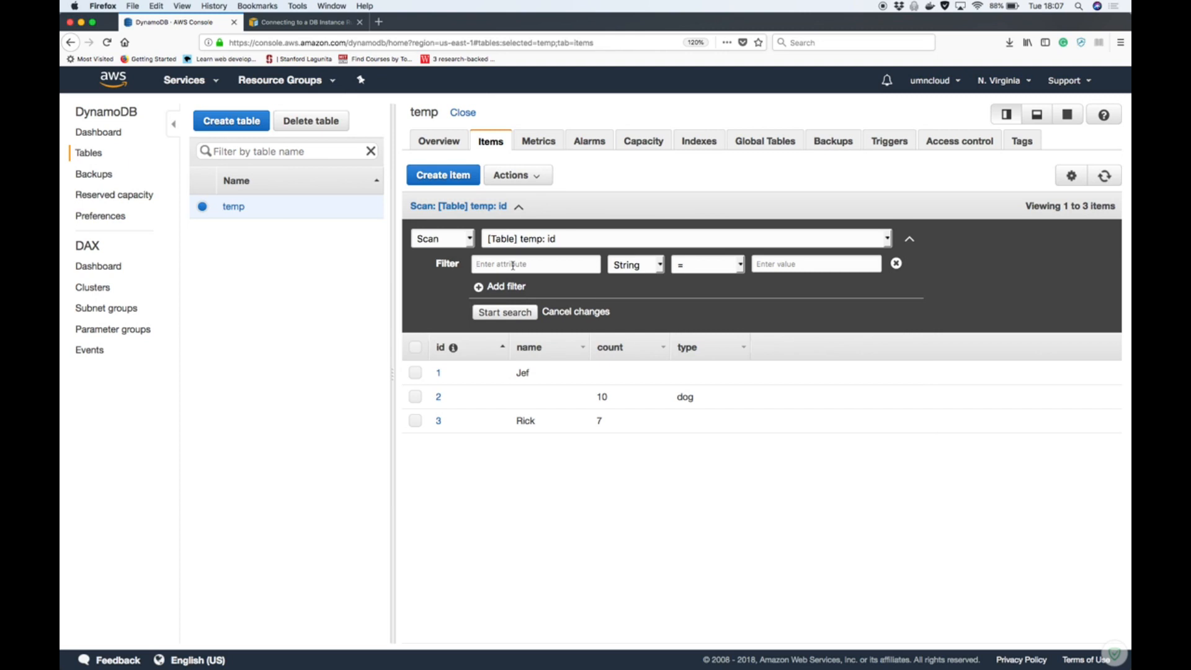
{"action": "type", "text": "count"}
{"action": "left_click", "coordinate": [659, 271]}
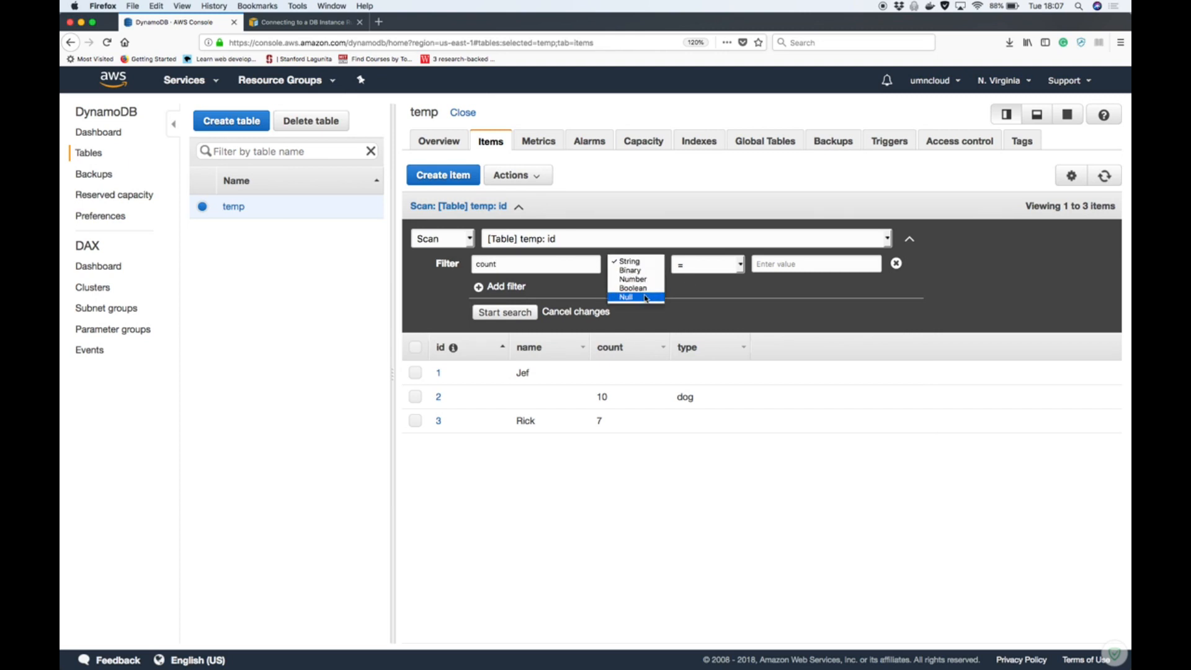
{"action": "left_click", "coordinate": [632, 279]}
{"action": "left_click", "coordinate": [700, 271]}
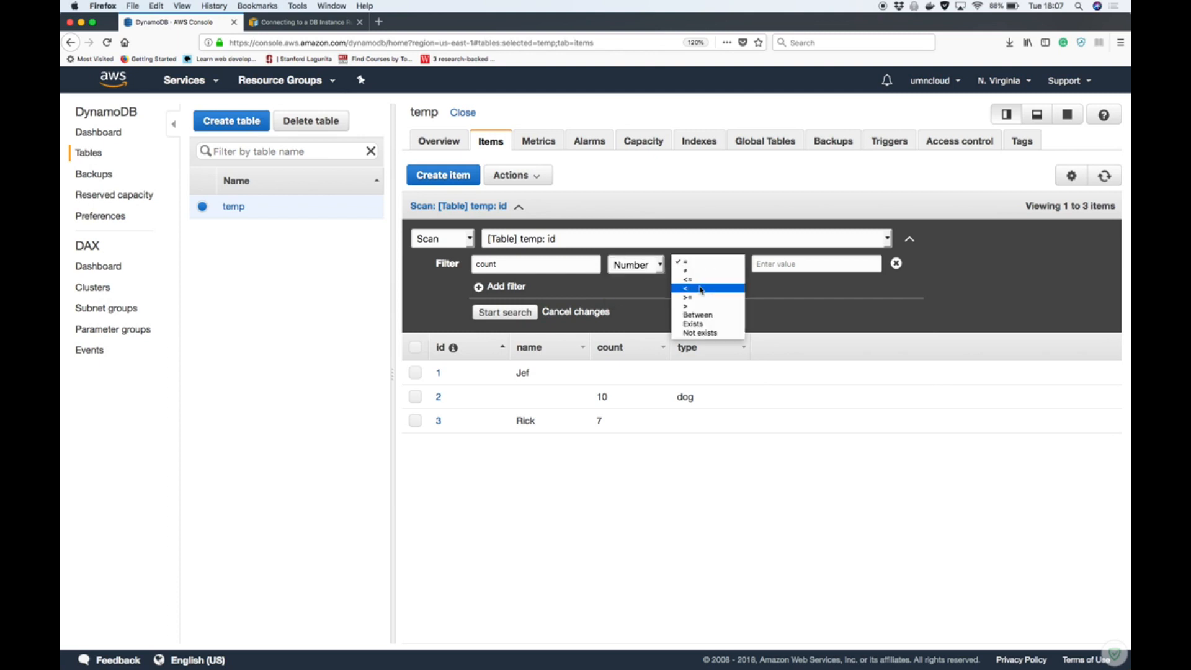
{"action": "left_click", "coordinate": [699, 309]}
{"action": "left_click", "coordinate": [788, 266]}
{"action": "type", "text": "8"}
{"action": "left_click", "coordinate": [519, 313]}
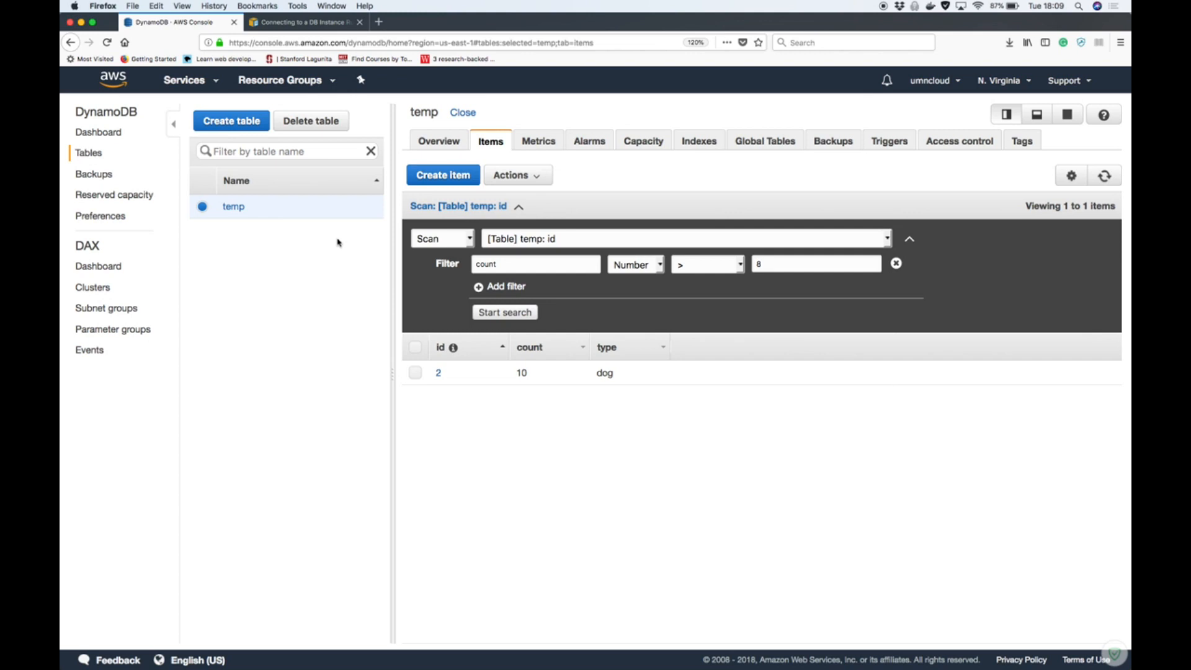
Delete the temp table together with all its CloudWatch alarms, without creating a backup
{"action": "left_click", "coordinate": [317, 124]}
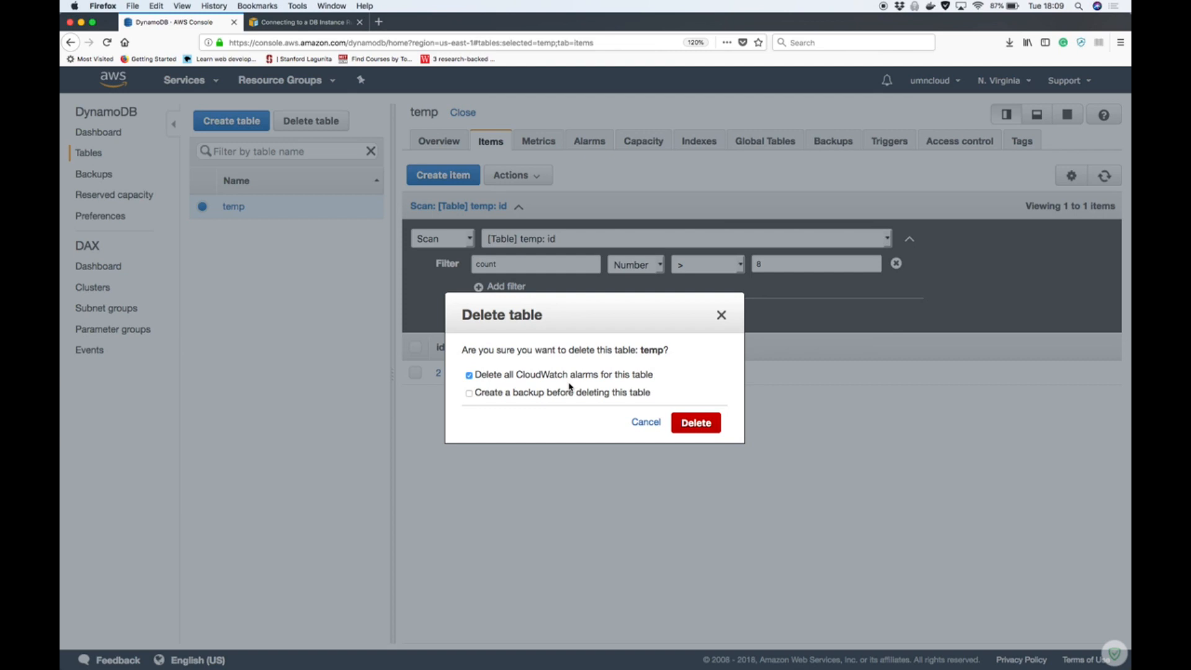
{"action": "left_click", "coordinate": [696, 424]}
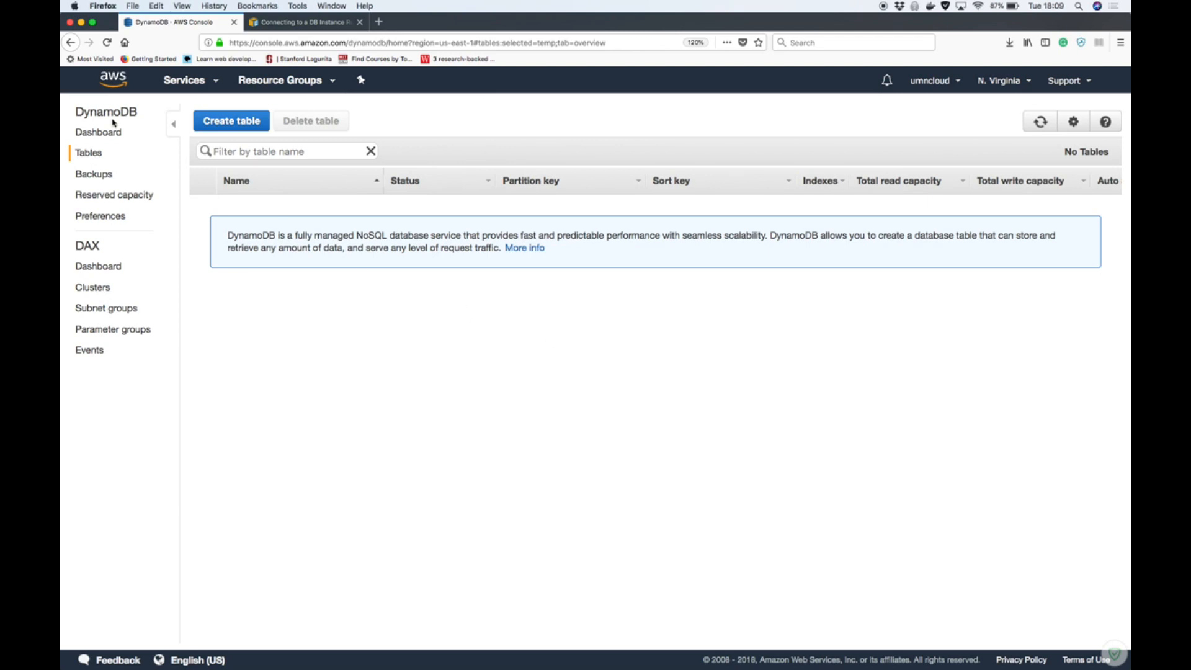
Leave DynamoDB for the RDS service and open its list of database instances
{"action": "left_click", "coordinate": [112, 139]}
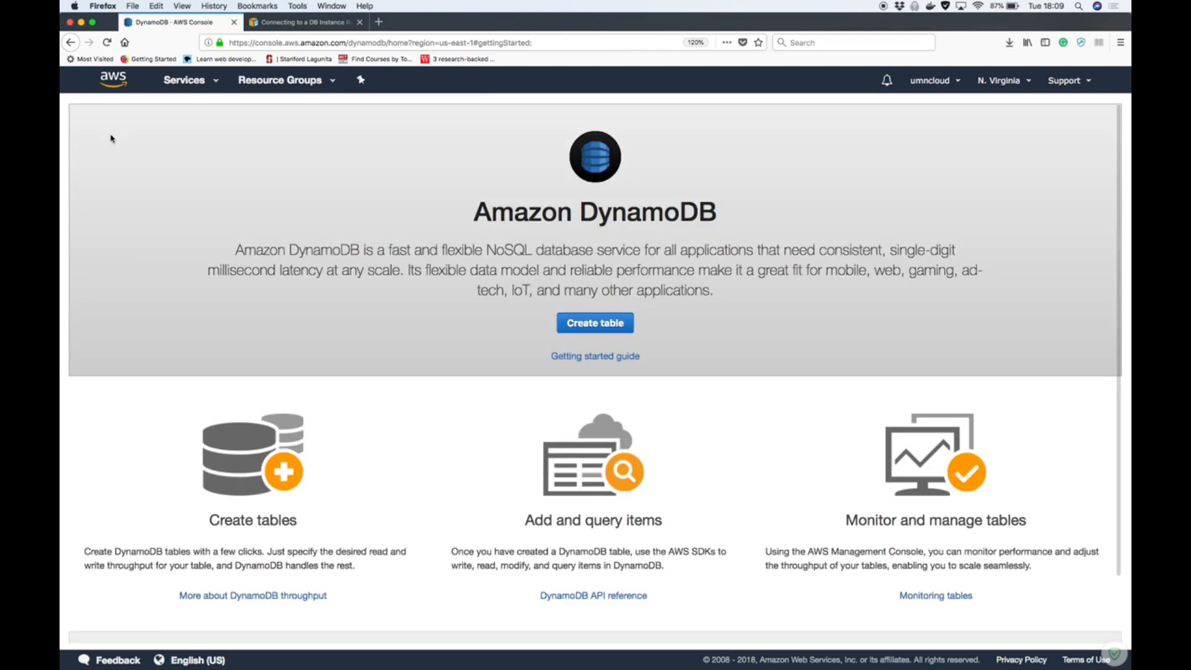
{"action": "left_click", "coordinate": [120, 91]}
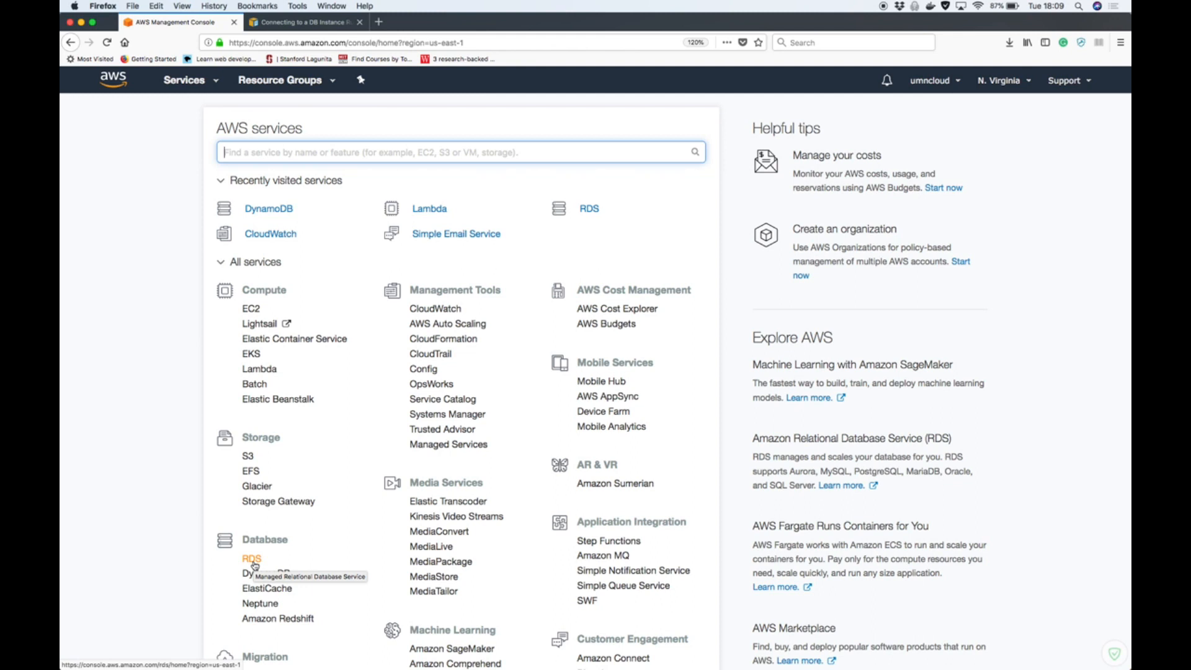
{"action": "left_click", "coordinate": [253, 563]}
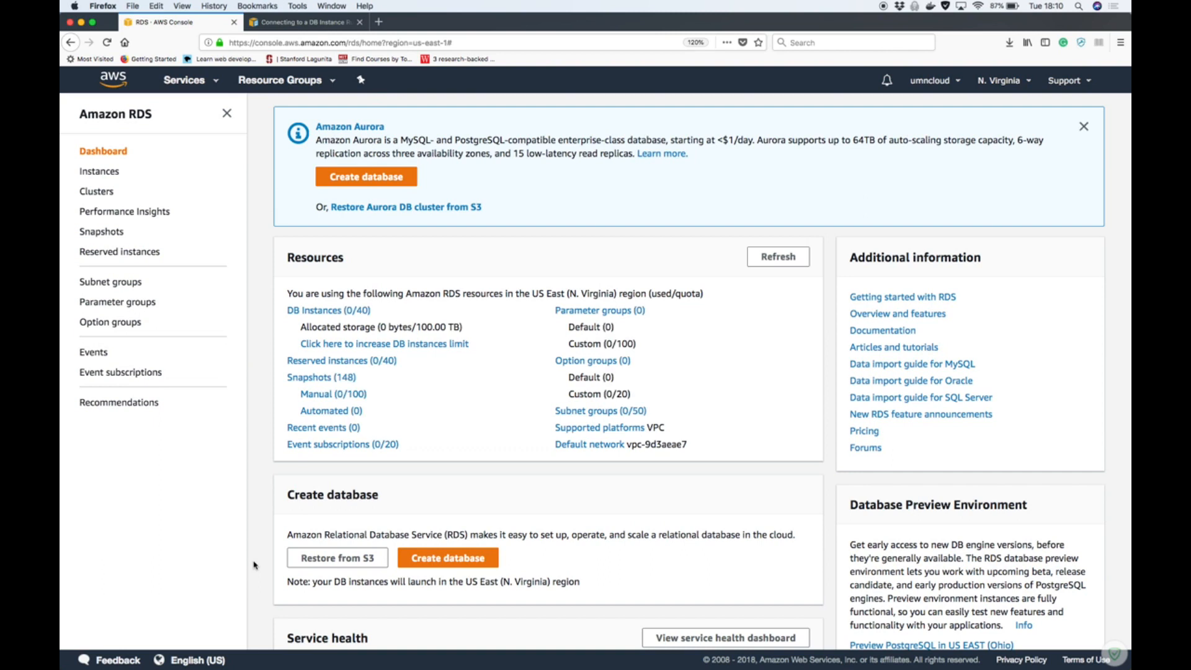
{"action": "left_click", "coordinate": [227, 117]}
{"action": "left_click", "coordinate": [167, 310]}
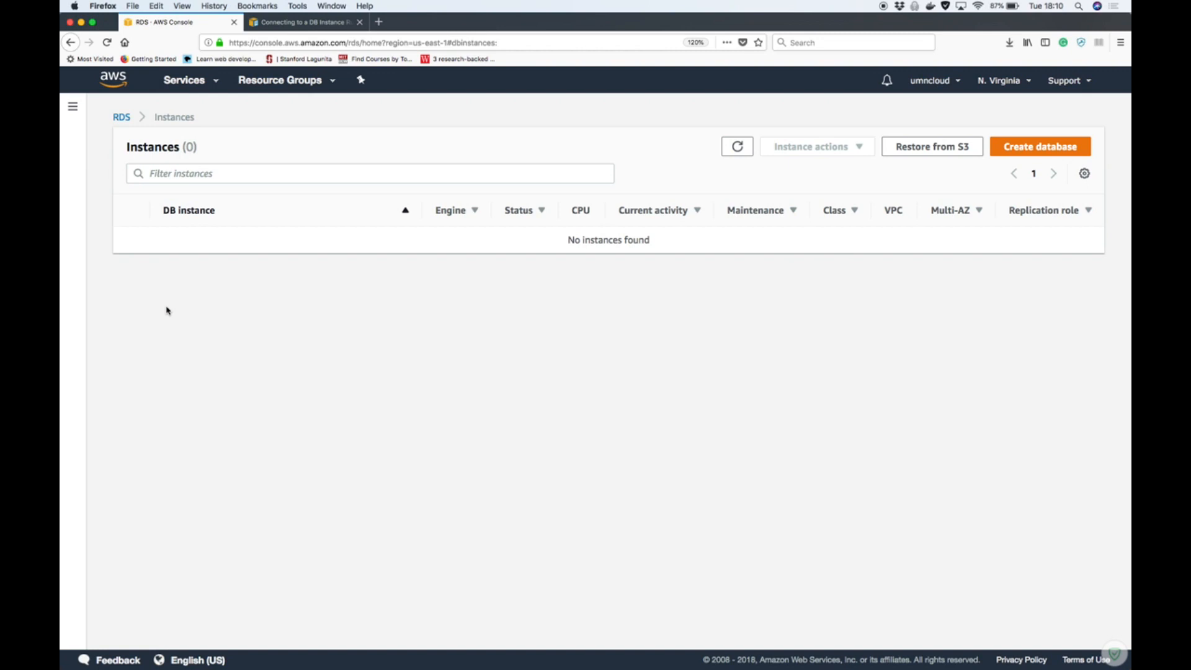
Start a new RDS database with the PostgreSQL engine, restricted to Free Usage Tier options, and proceed to the DB details
{"action": "left_click", "coordinate": [1022, 149]}
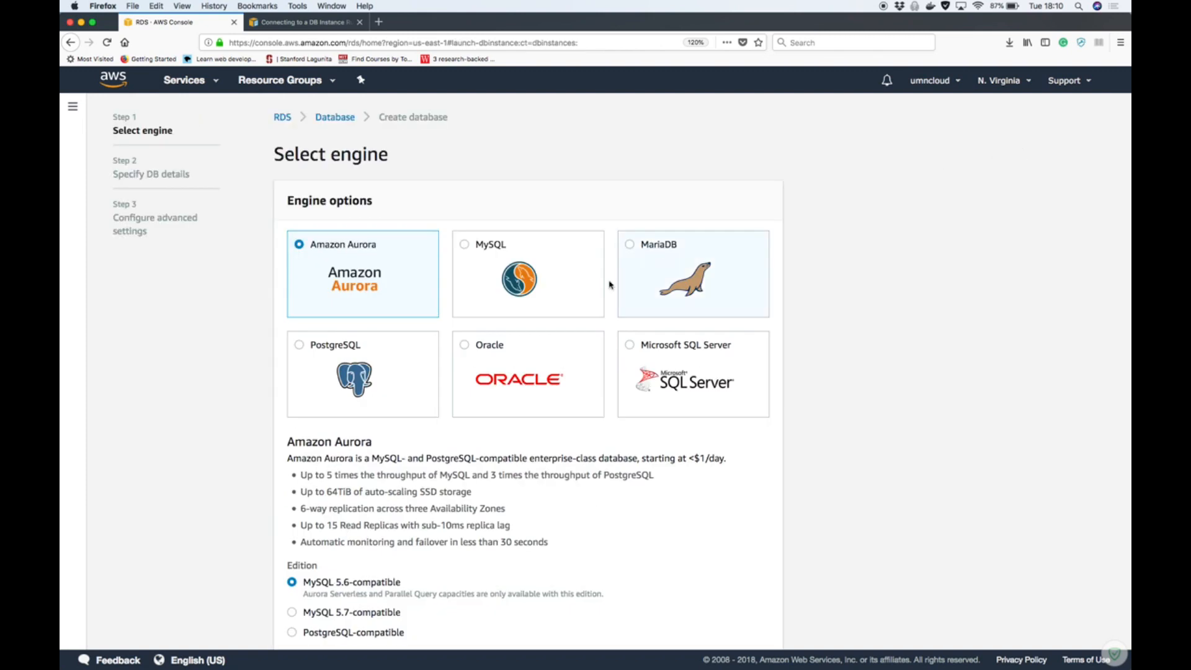
{"action": "left_click", "coordinate": [318, 358]}
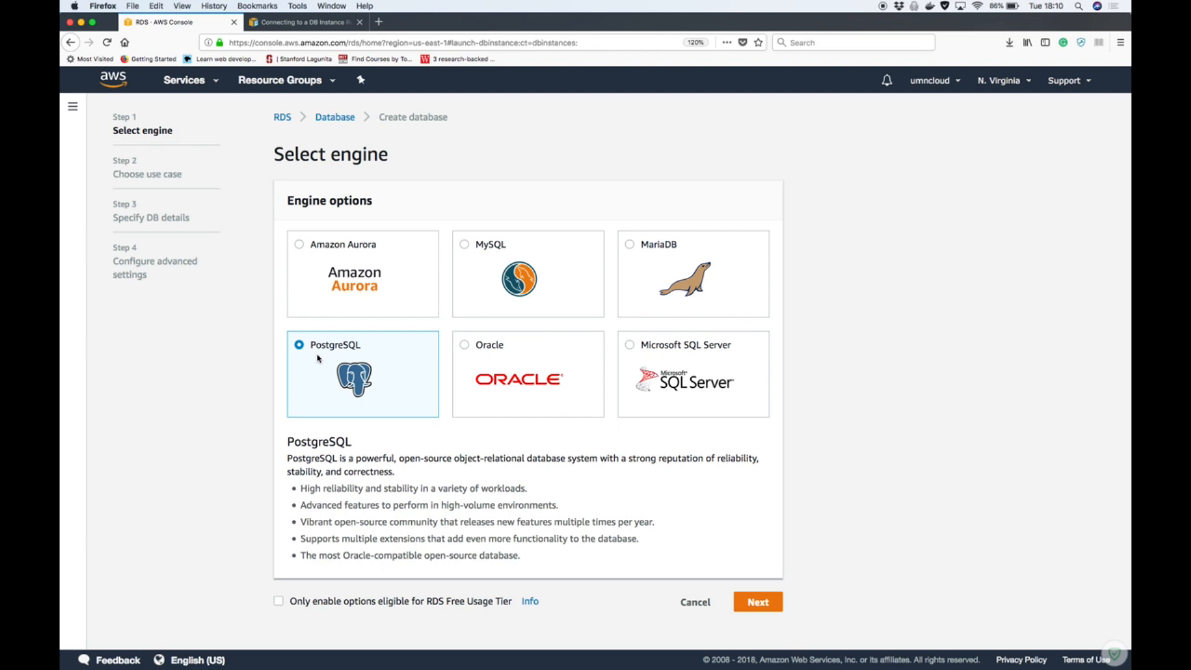
{"action": "left_click", "coordinate": [279, 600]}
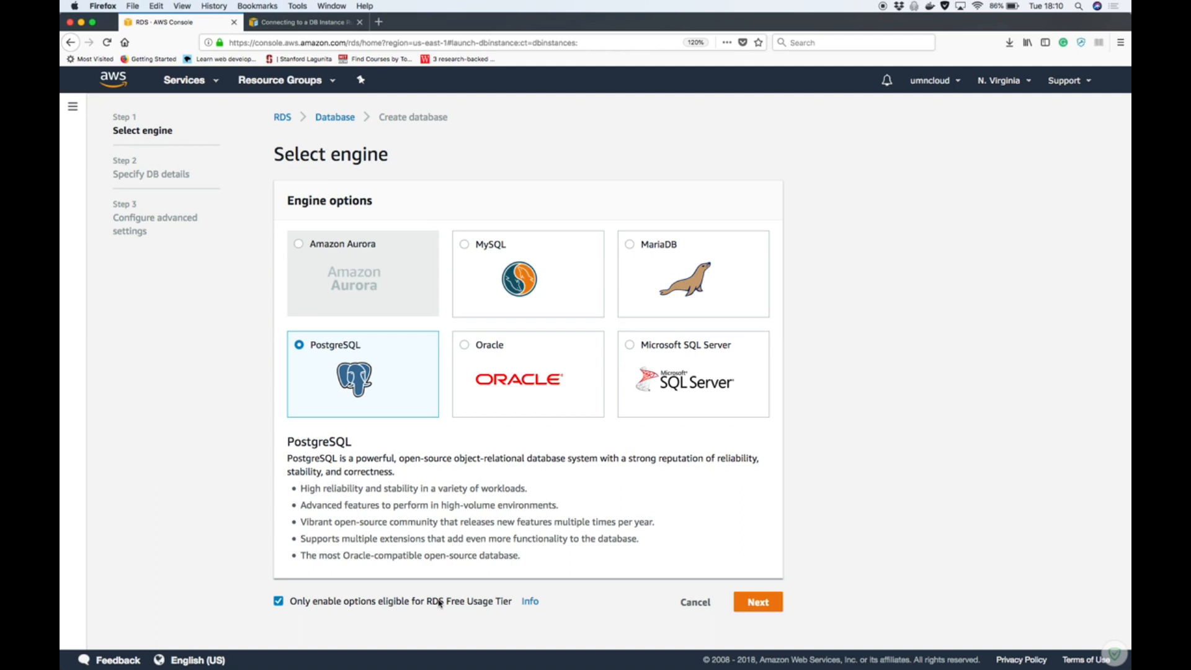
{"action": "left_click", "coordinate": [775, 599]}
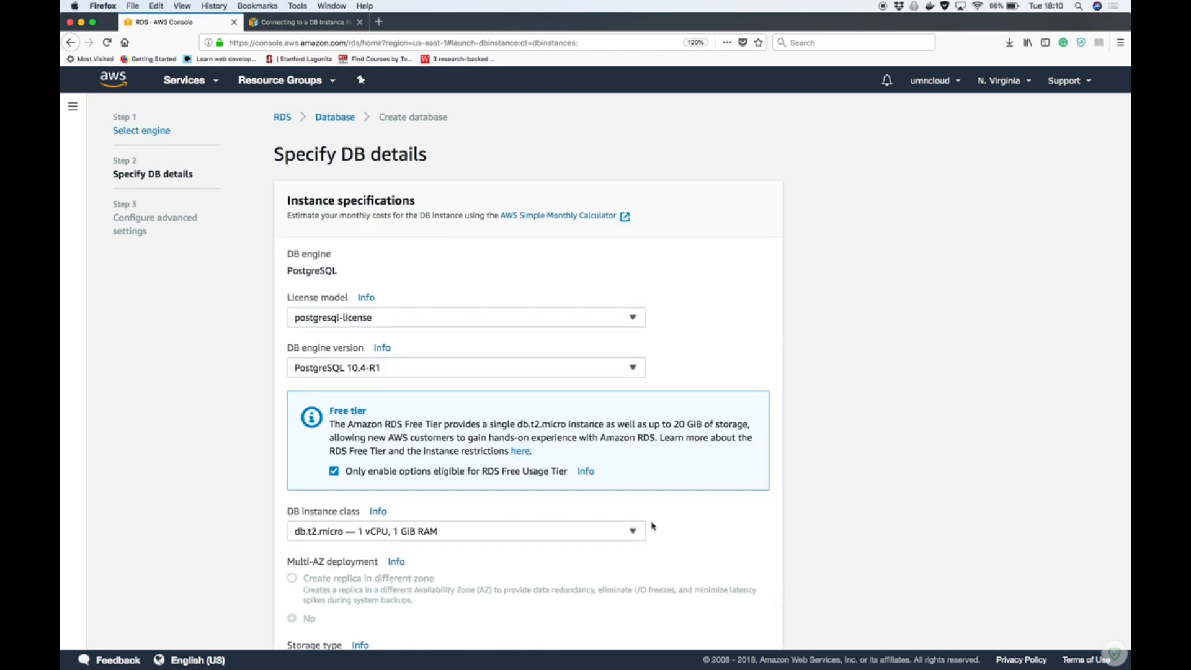
Set the DB instance identifier to temp-db, keeping the default instance specifications
{"action": "scroll", "coordinate": [754, 363], "scroll_direction": "down", "scroll_amount": 3}
{"action": "scroll", "coordinate": [754, 362], "scroll_direction": "down", "scroll_amount": 1}
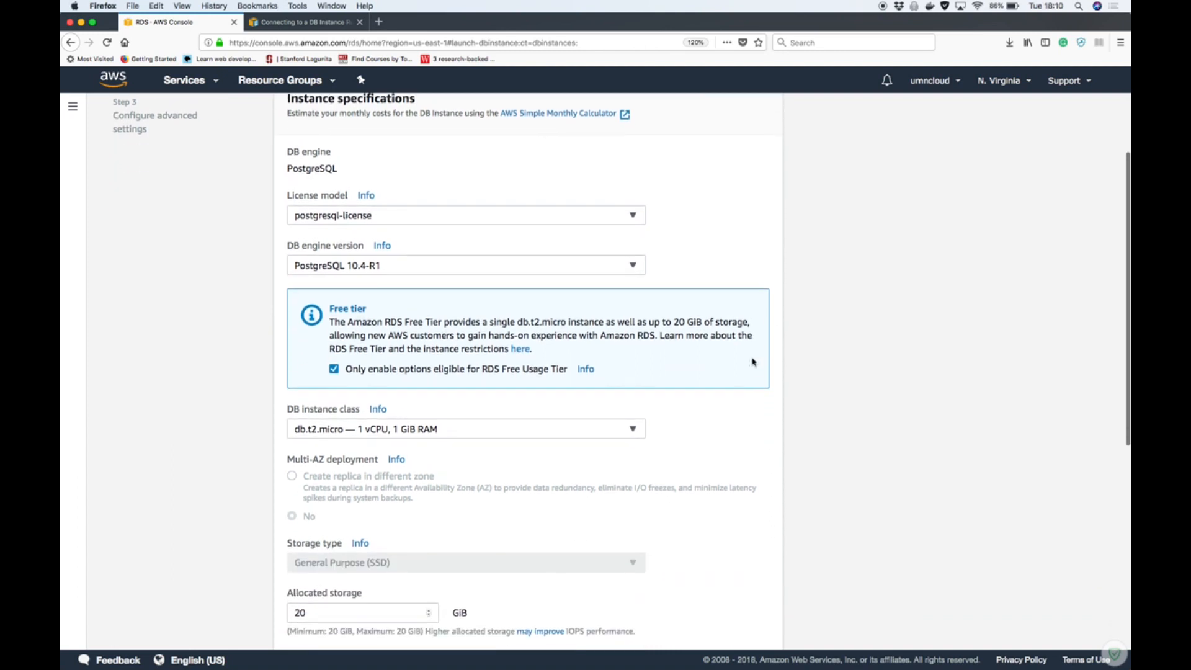
{"action": "scroll", "coordinate": [752, 361], "scroll_direction": "down", "scroll_amount": 2}
{"action": "scroll", "coordinate": [752, 361], "scroll_direction": "up", "scroll_amount": 5}
{"action": "scroll", "coordinate": [753, 362], "scroll_direction": "down", "scroll_amount": 2}
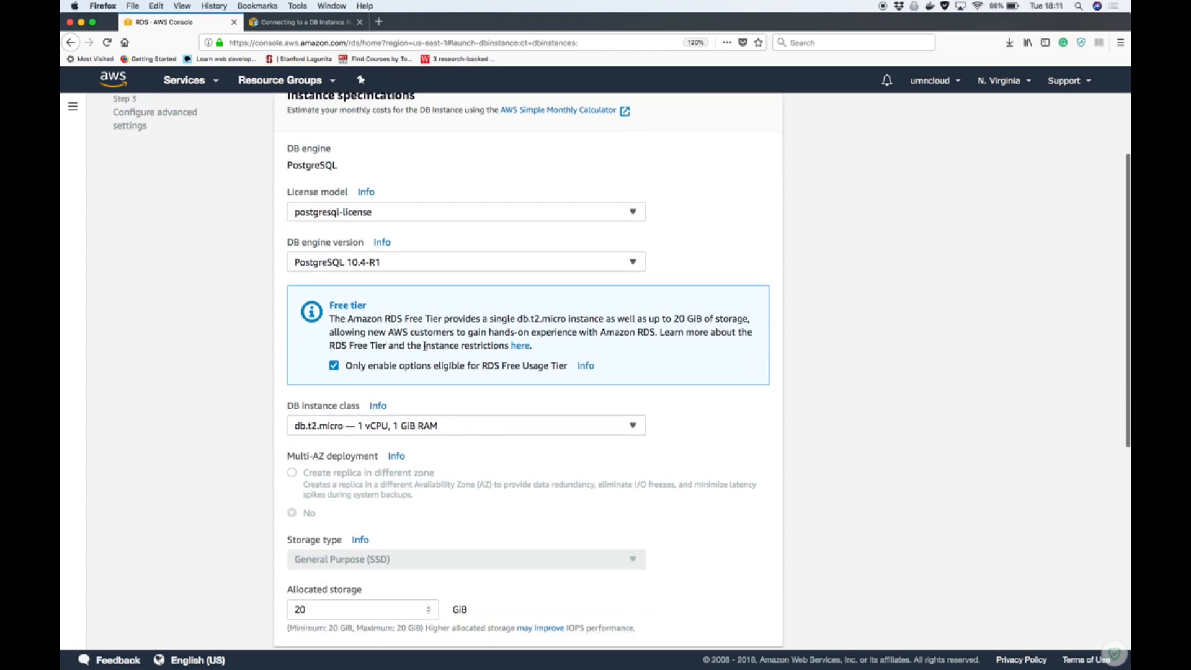
{"action": "scroll", "coordinate": [184, 416], "scroll_direction": "down", "scroll_amount": 3}
{"action": "scroll", "coordinate": [184, 416], "scroll_direction": "down", "scroll_amount": 3}
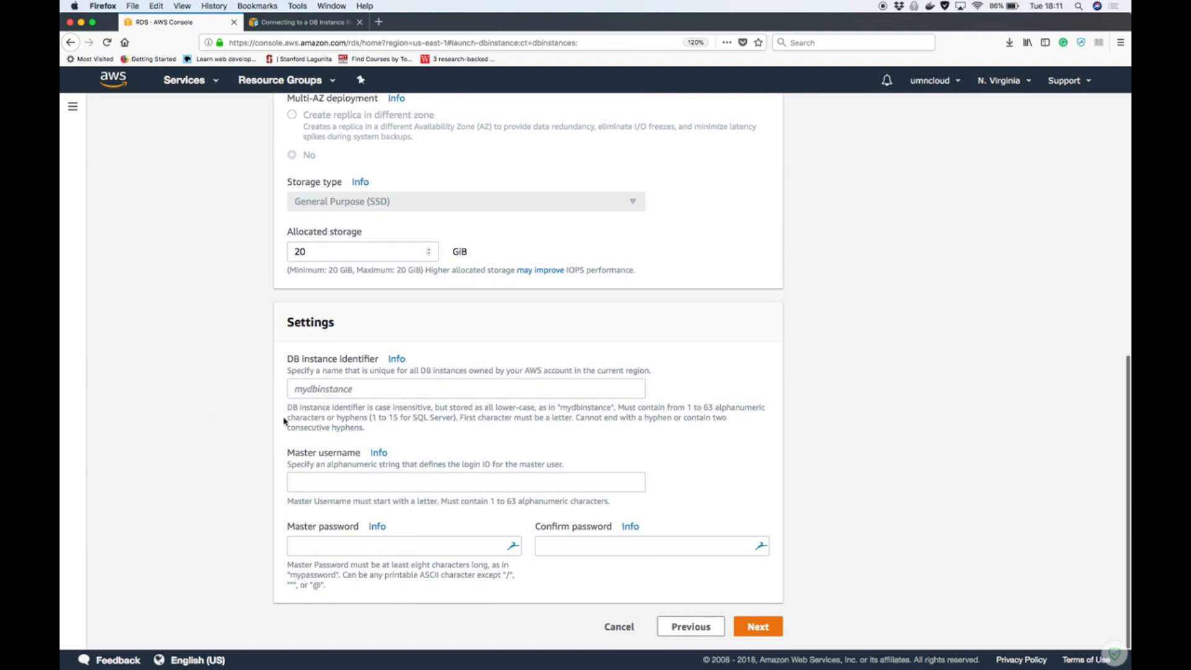
{"action": "left_click", "coordinate": [365, 391]}
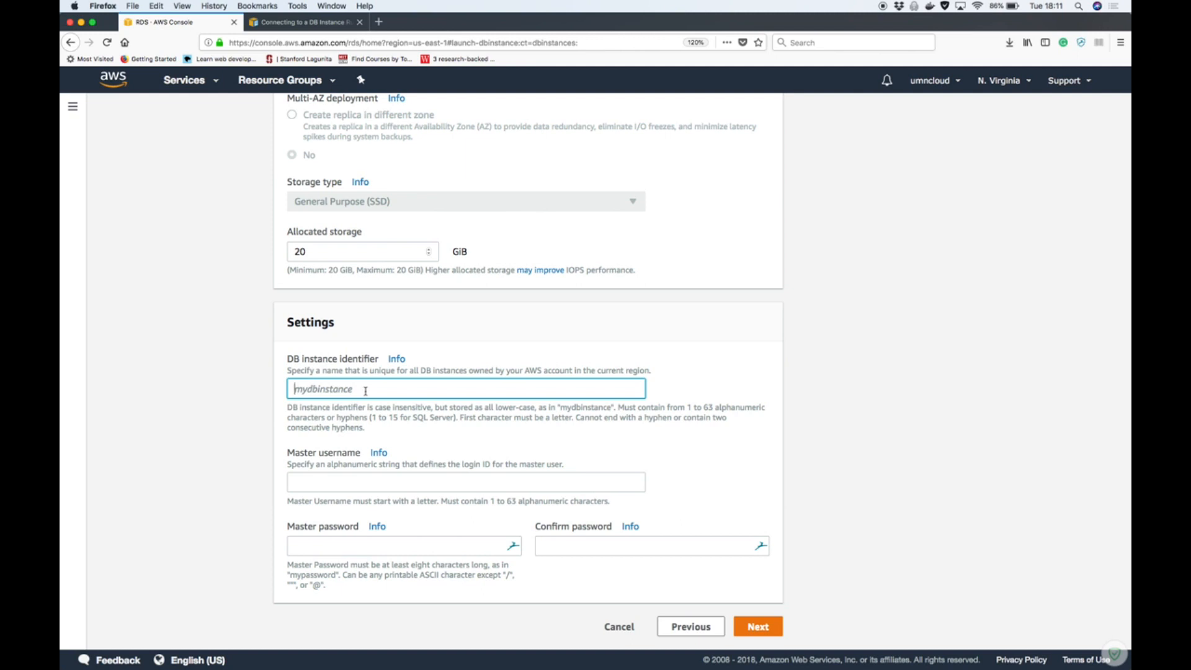
{"action": "type", "text": "temp_db"}
{"action": "left_click", "coordinate": [357, 487]}
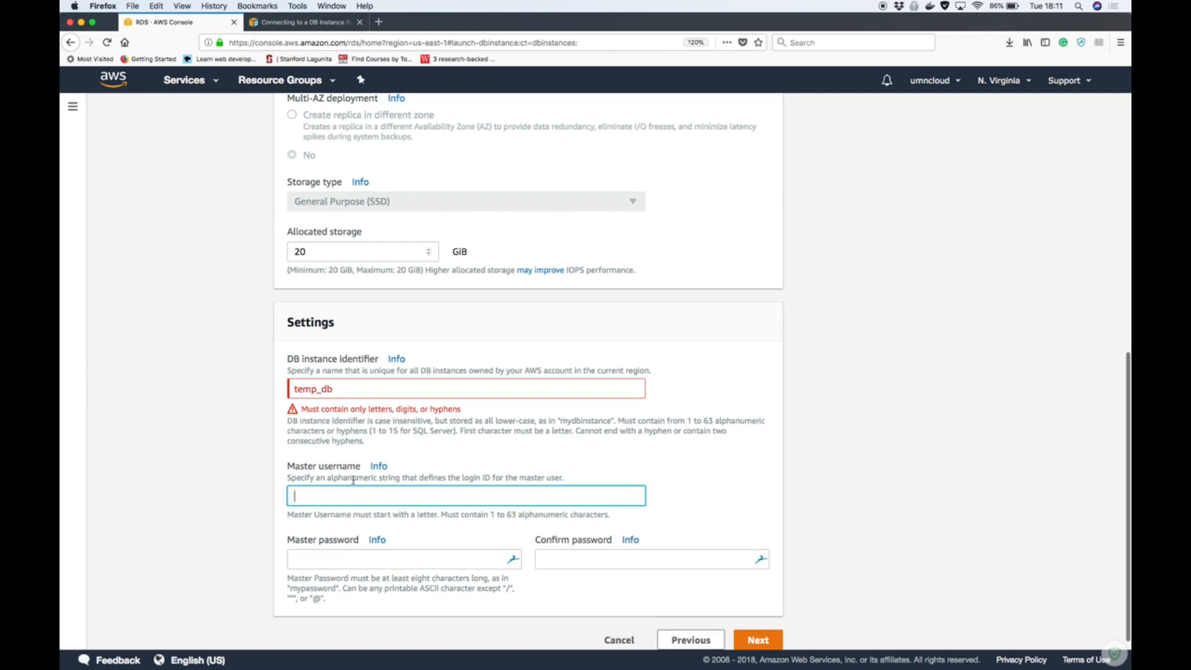
{"action": "left_click", "coordinate": [318, 389]}
{"action": "key", "text": "BackSpace"}
{"action": "type", "text": "-"}
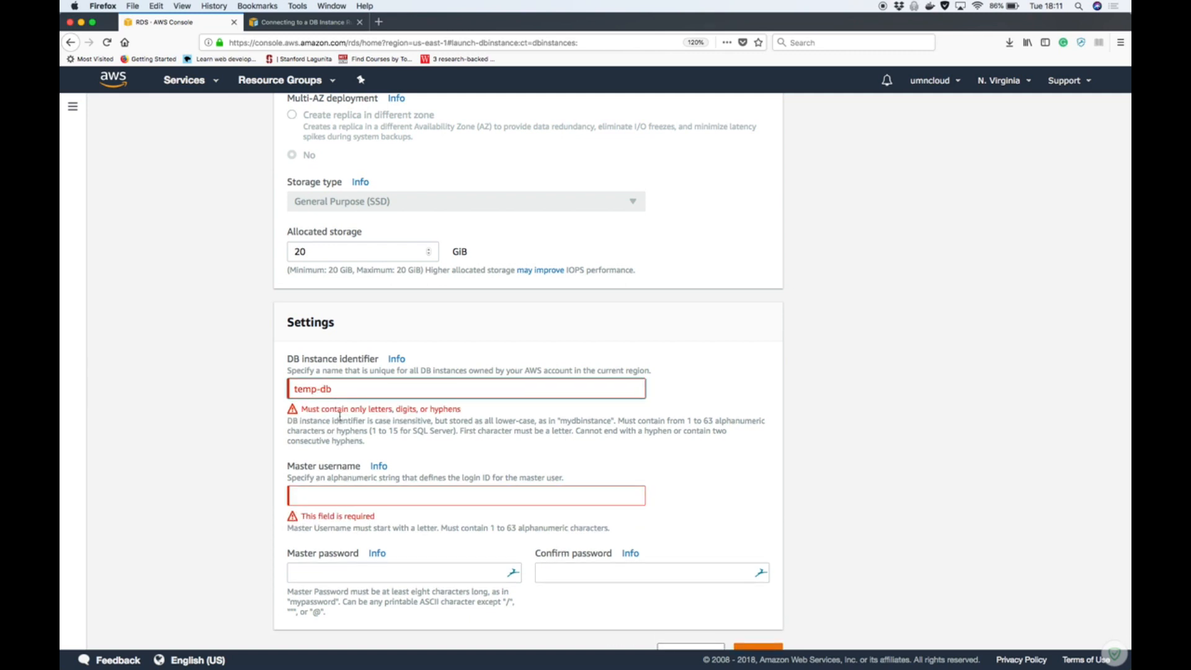
Set the master username of the database instance to awsmaster
{"action": "left_click", "coordinate": [360, 499]}
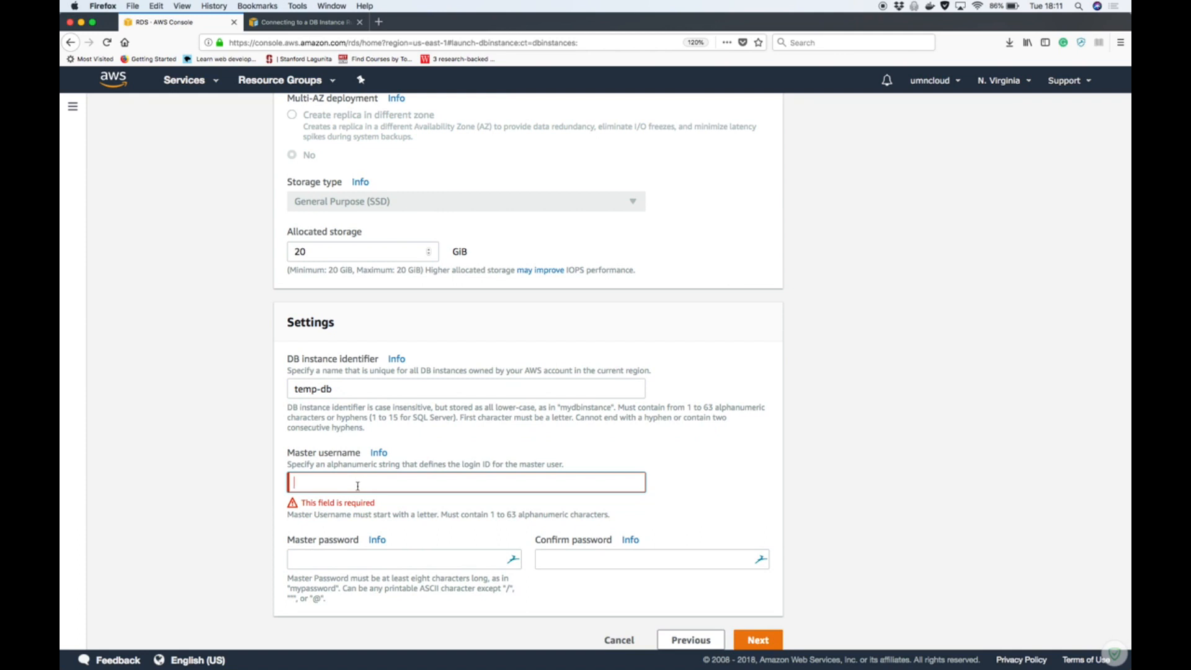
{"action": "type", "text": "awsmaster"}
Enter and confirm the master password, and proceed to the advanced settings
{"action": "left_click", "coordinate": [365, 556]}
{"action": "left_click", "coordinate": [301, 545]}
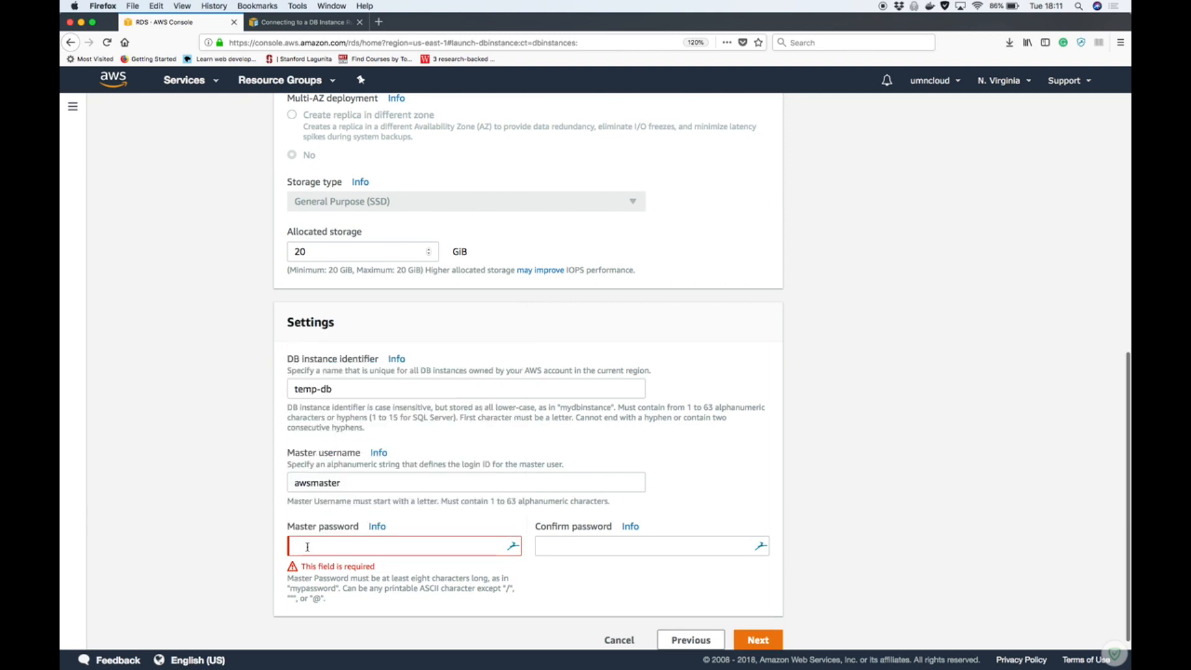
{"action": "left_click", "coordinate": [372, 541]}
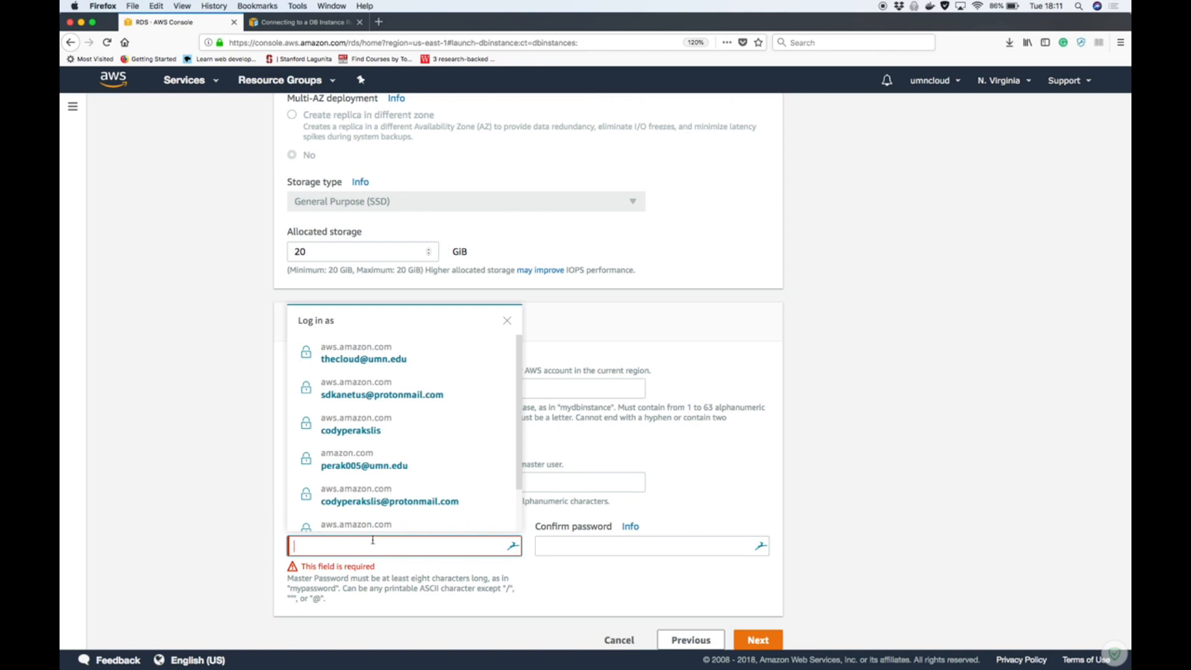
{"action": "type", "text": "password"}
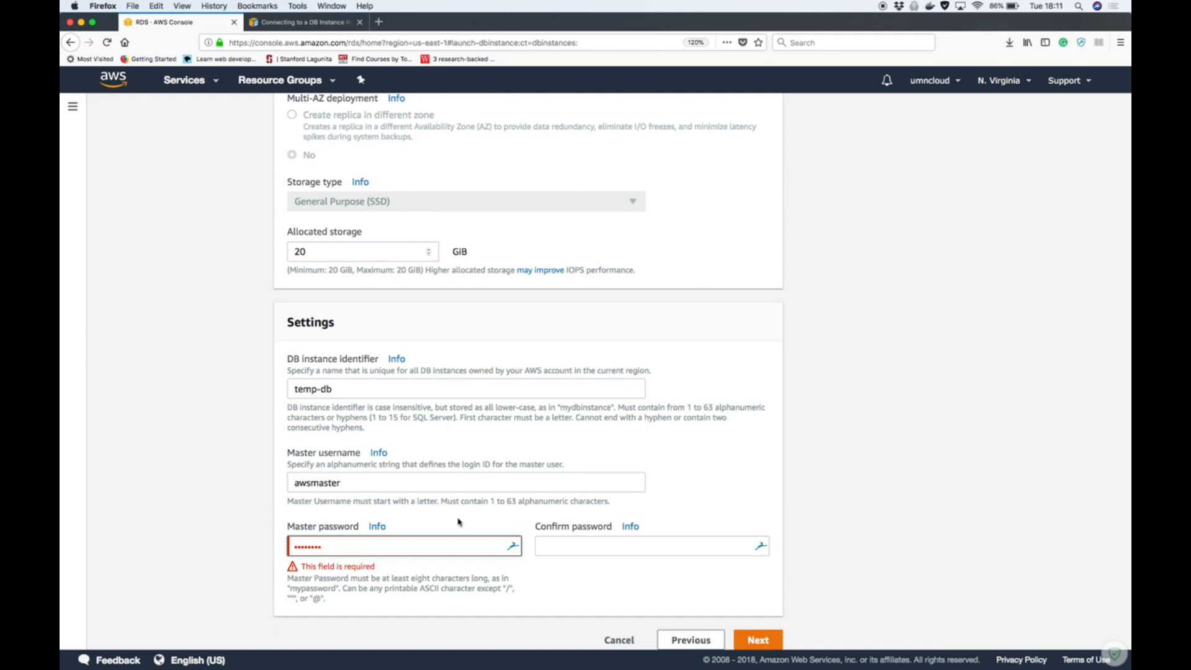
{"action": "left_click", "coordinate": [614, 551]}
{"action": "type", "text": "password"}
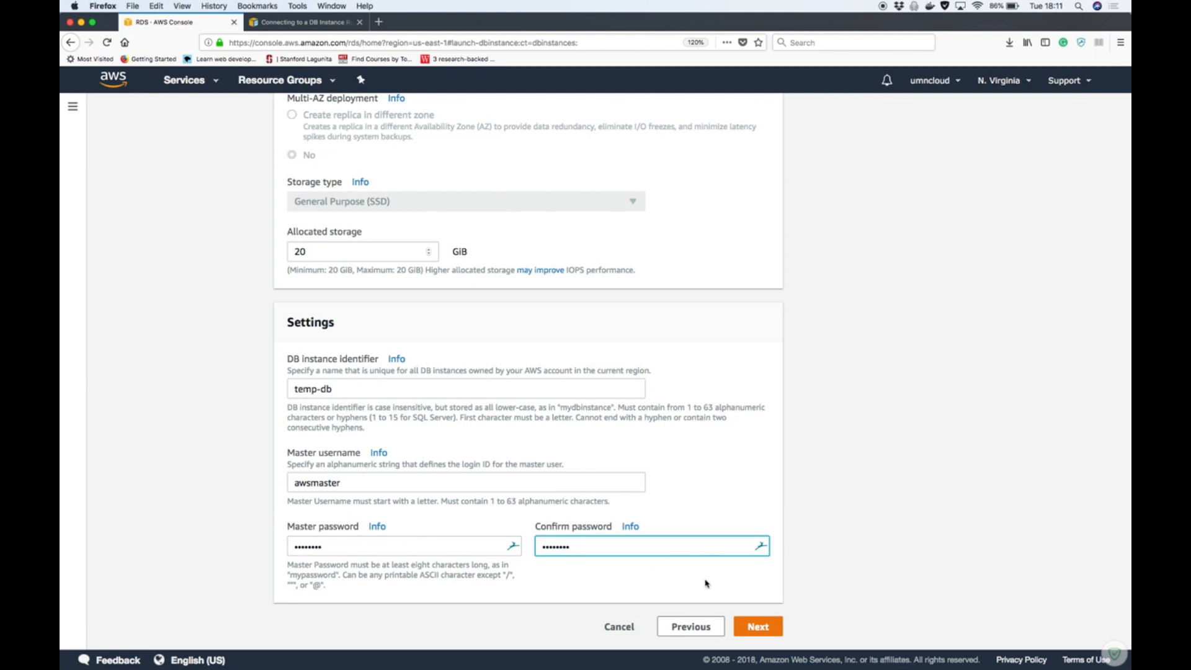
{"action": "left_click", "coordinate": [747, 624]}
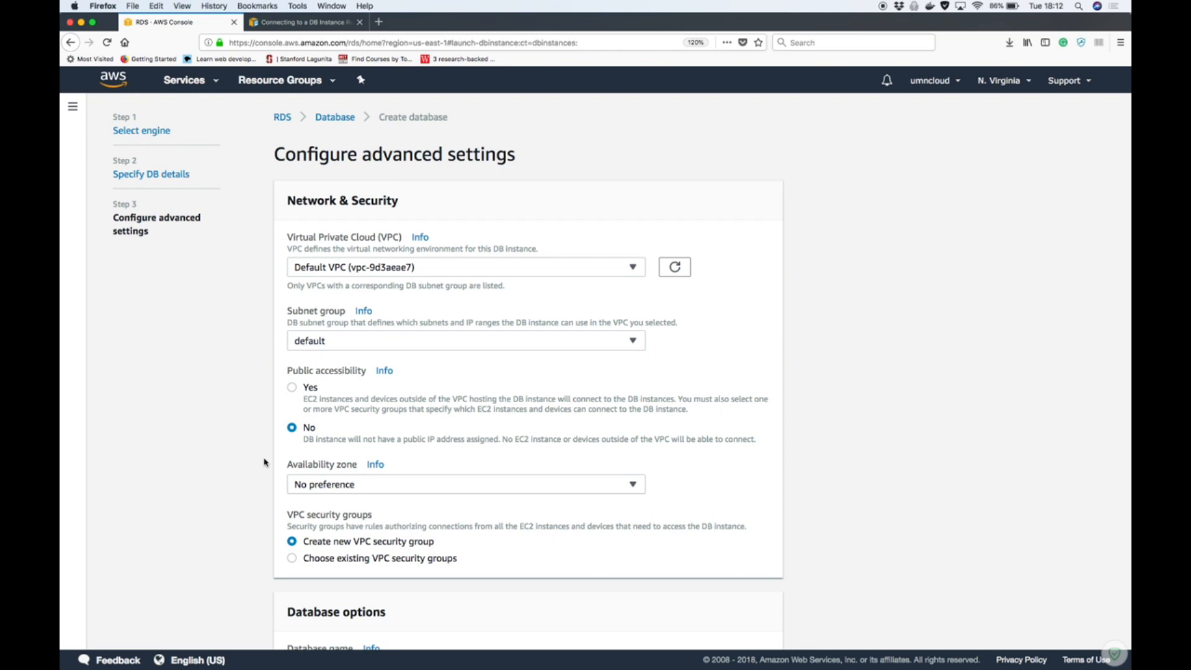
Make the DB instance publicly accessible and set the database name to umncloud_temp
{"action": "left_click", "coordinate": [292, 389]}
{"action": "scroll", "coordinate": [272, 552], "scroll_direction": "down", "scroll_amount": 8}
{"action": "scroll", "coordinate": [271, 551], "scroll_direction": "down", "scroll_amount": 5}
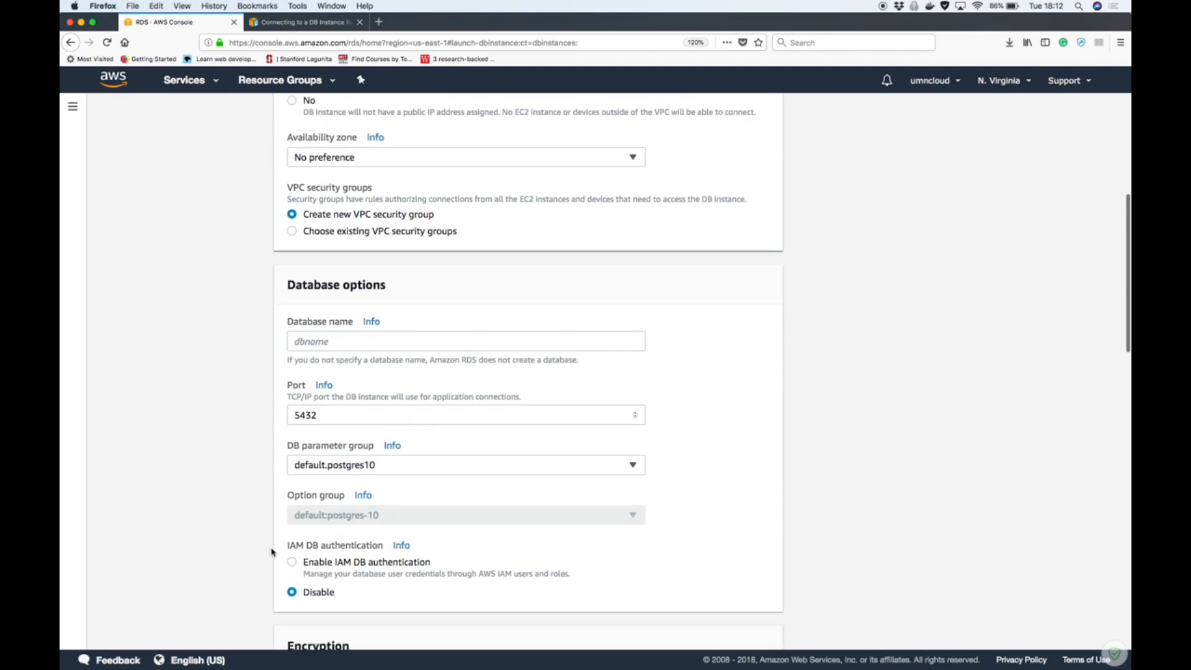
{"action": "left_click", "coordinate": [359, 263]}
{"action": "type", "text": "u"}
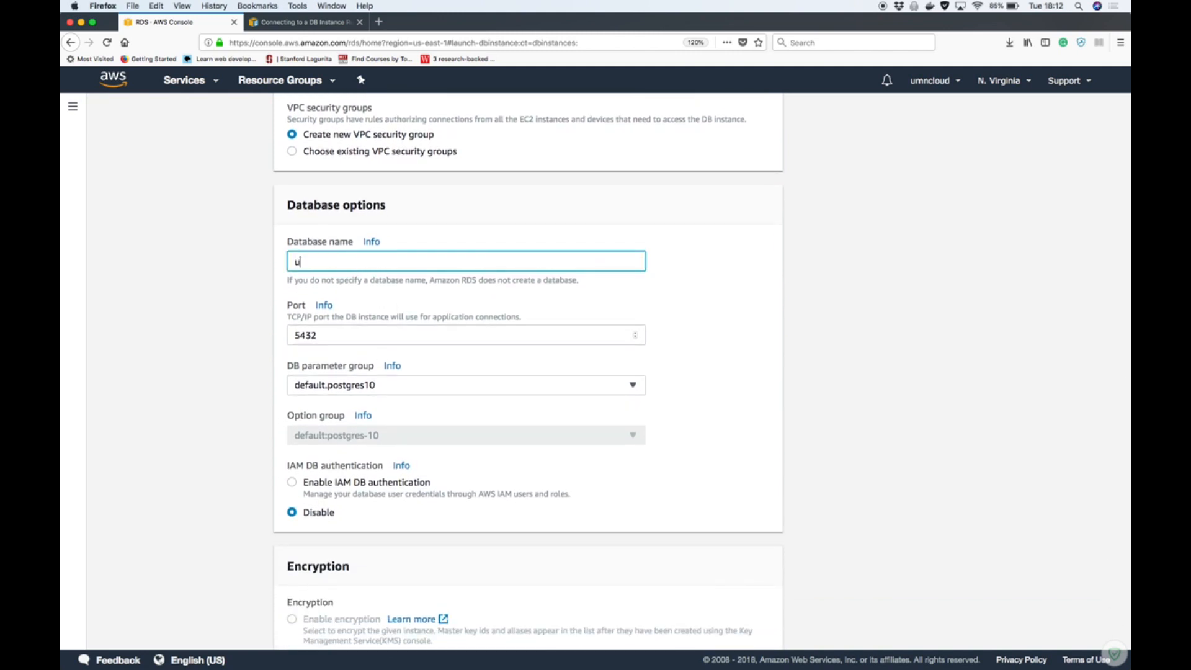
{"action": "type", "text": "mncloud-temp"}
{"action": "left_click", "coordinate": [258, 298]}
{"action": "left_click", "coordinate": [342, 262]}
{"action": "key", "text": "BackSpace"}
{"action": "type", "text": "_temp"}
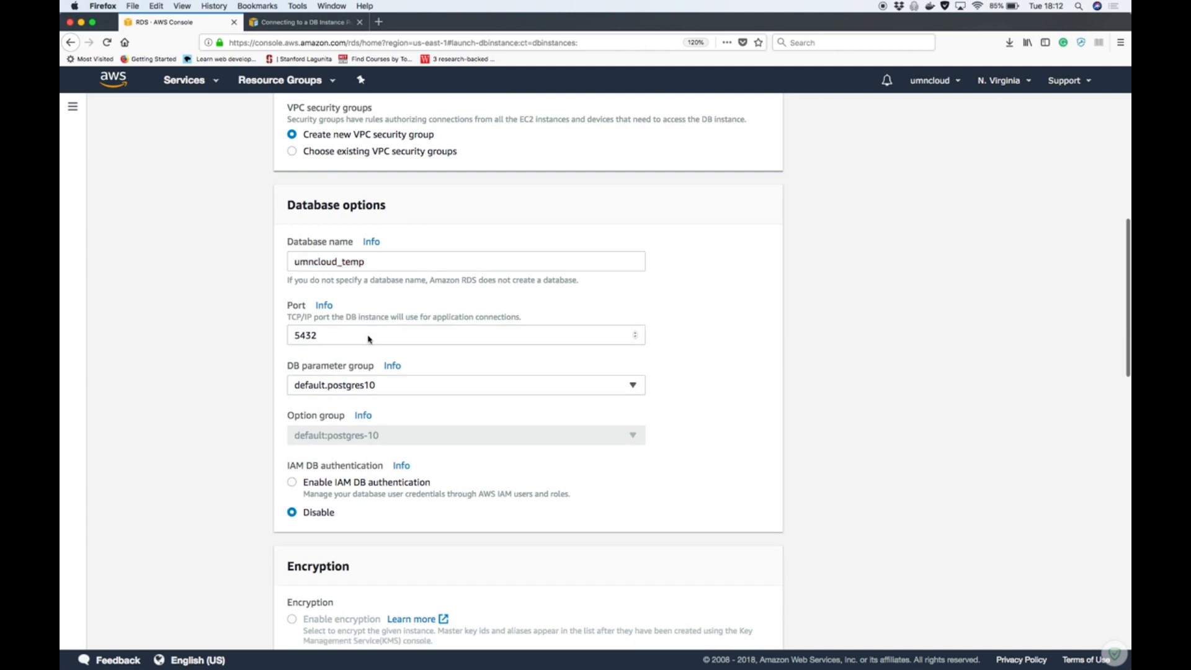
Disable deletion protection, leave the remaining advanced settings at their defaults, and create the database
{"action": "scroll", "coordinate": [526, 370], "scroll_direction": "down", "scroll_amount": 1}
{"action": "scroll", "coordinate": [527, 369], "scroll_direction": "down", "scroll_amount": 1}
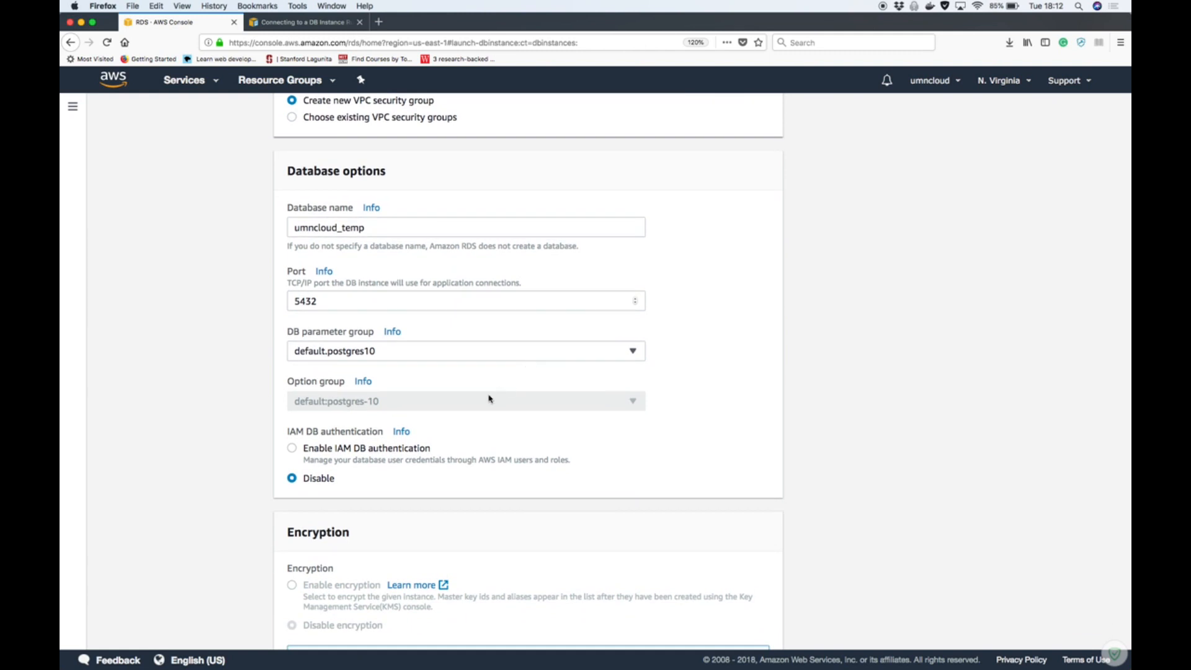
{"action": "scroll", "coordinate": [515, 436], "scroll_direction": "down", "scroll_amount": 2}
{"action": "scroll", "coordinate": [515, 434], "scroll_direction": "down", "scroll_amount": 2}
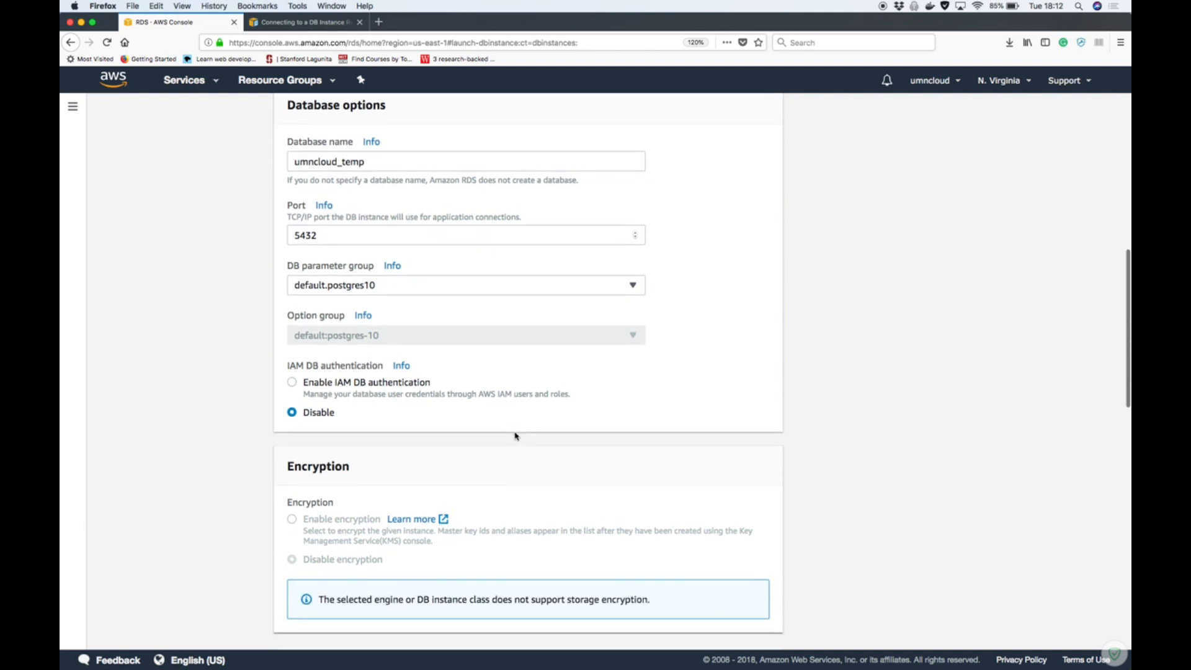
{"action": "scroll", "coordinate": [439, 470], "scroll_direction": "down", "scroll_amount": 4}
{"action": "scroll", "coordinate": [439, 472], "scroll_direction": "down", "scroll_amount": 9}
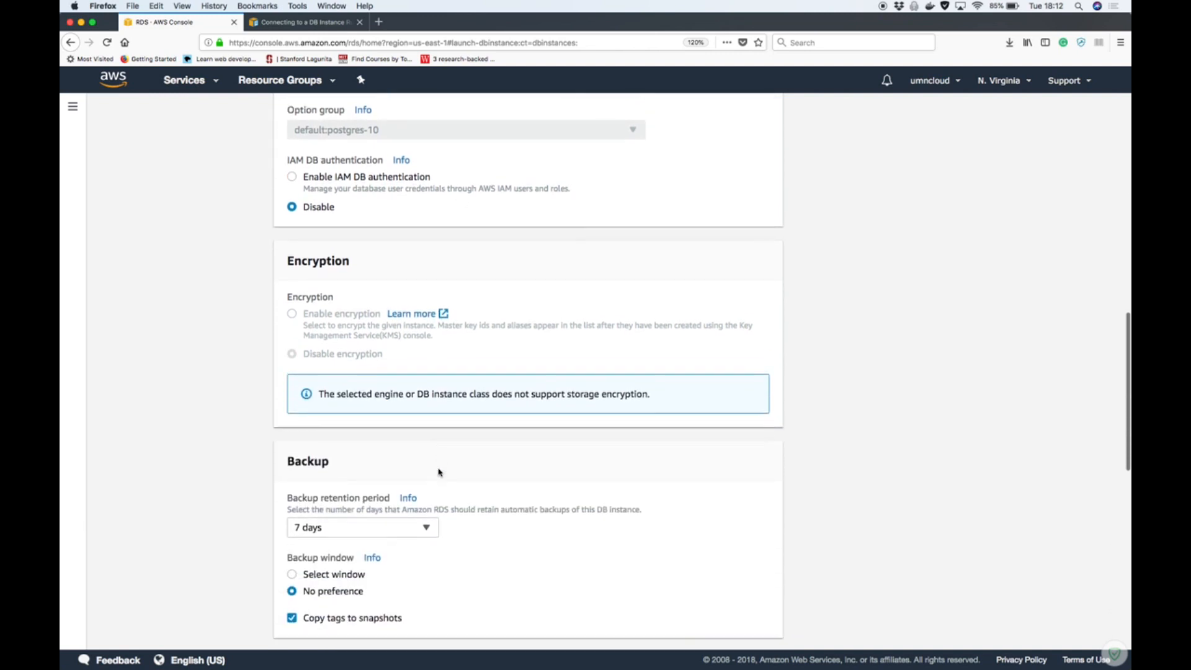
{"action": "scroll", "coordinate": [438, 472], "scroll_direction": "down", "scroll_amount": 1}
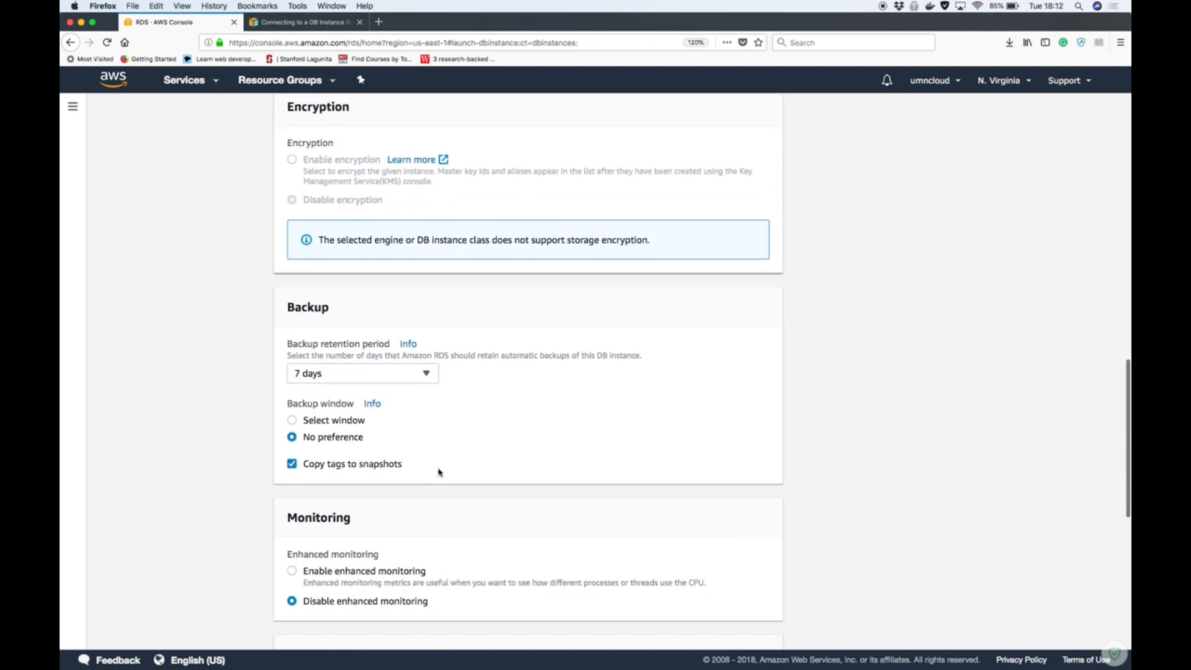
{"action": "scroll", "coordinate": [439, 472], "scroll_direction": "down", "scroll_amount": 1}
{"action": "scroll", "coordinate": [439, 472], "scroll_direction": "down", "scroll_amount": 3}
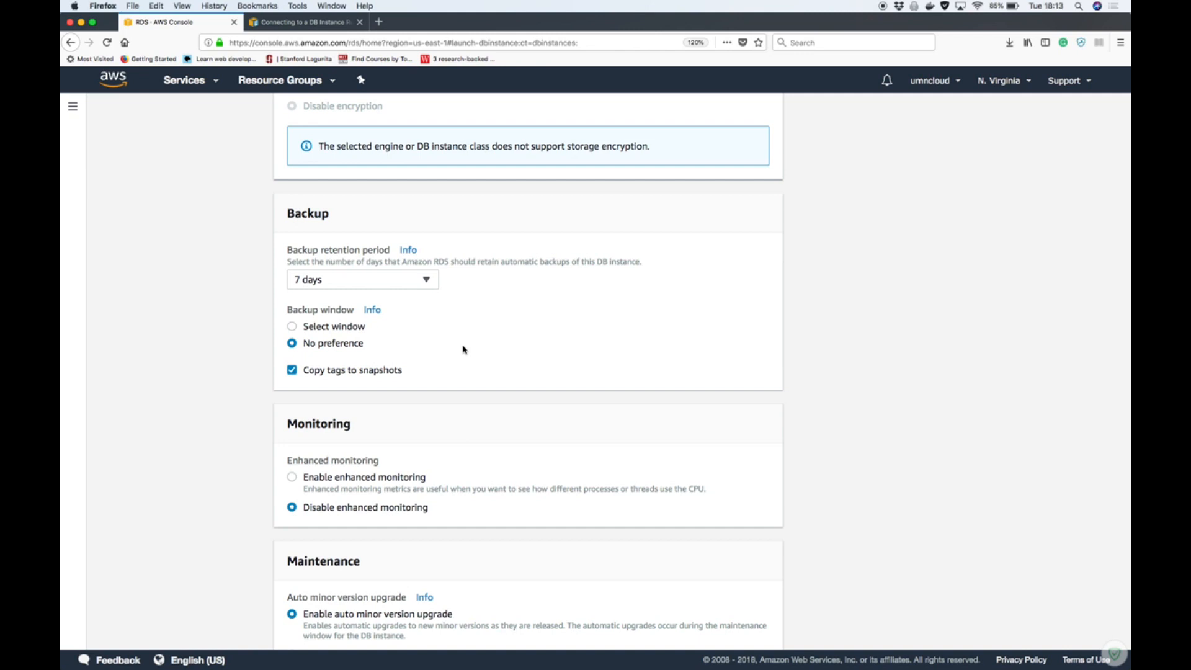
{"action": "scroll", "coordinate": [464, 349], "scroll_direction": "down", "scroll_amount": 5}
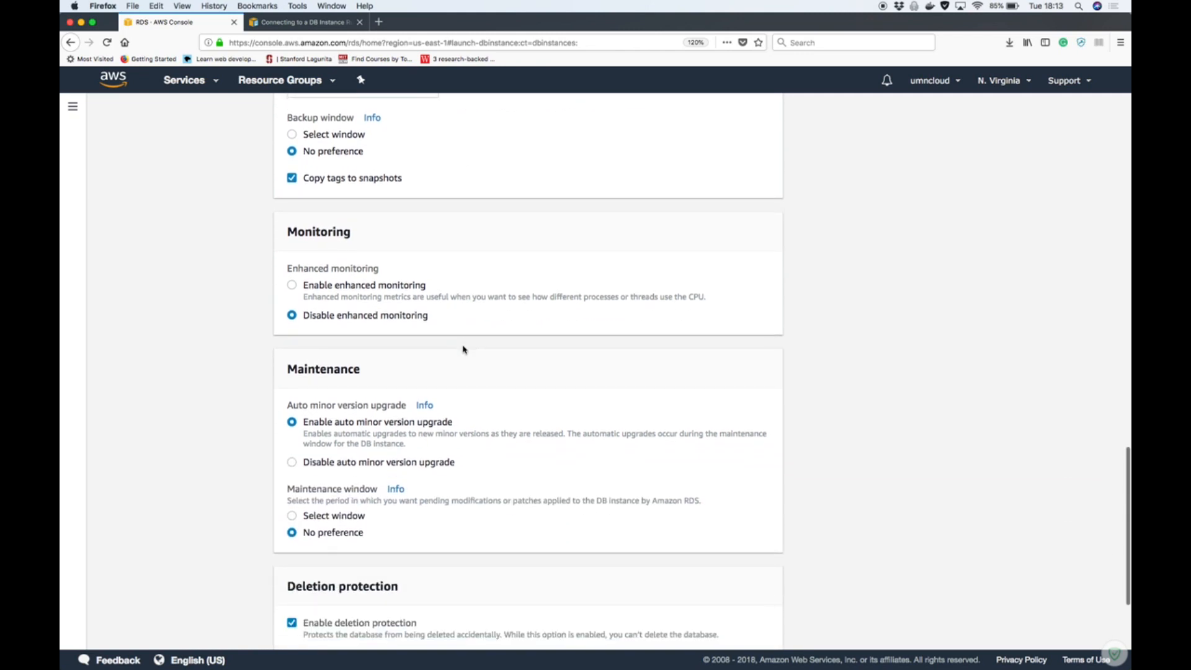
{"action": "scroll", "coordinate": [464, 349], "scroll_direction": "down", "scroll_amount": 4}
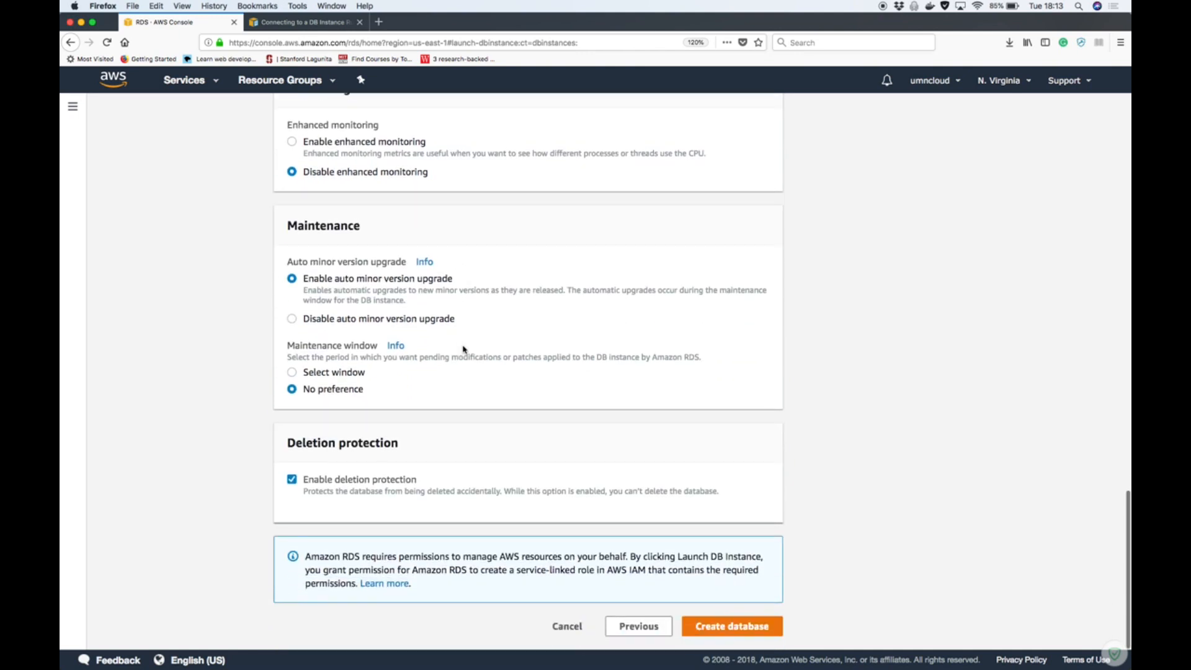
{"action": "left_click", "coordinate": [292, 481]}
{"action": "left_click", "coordinate": [730, 627]}
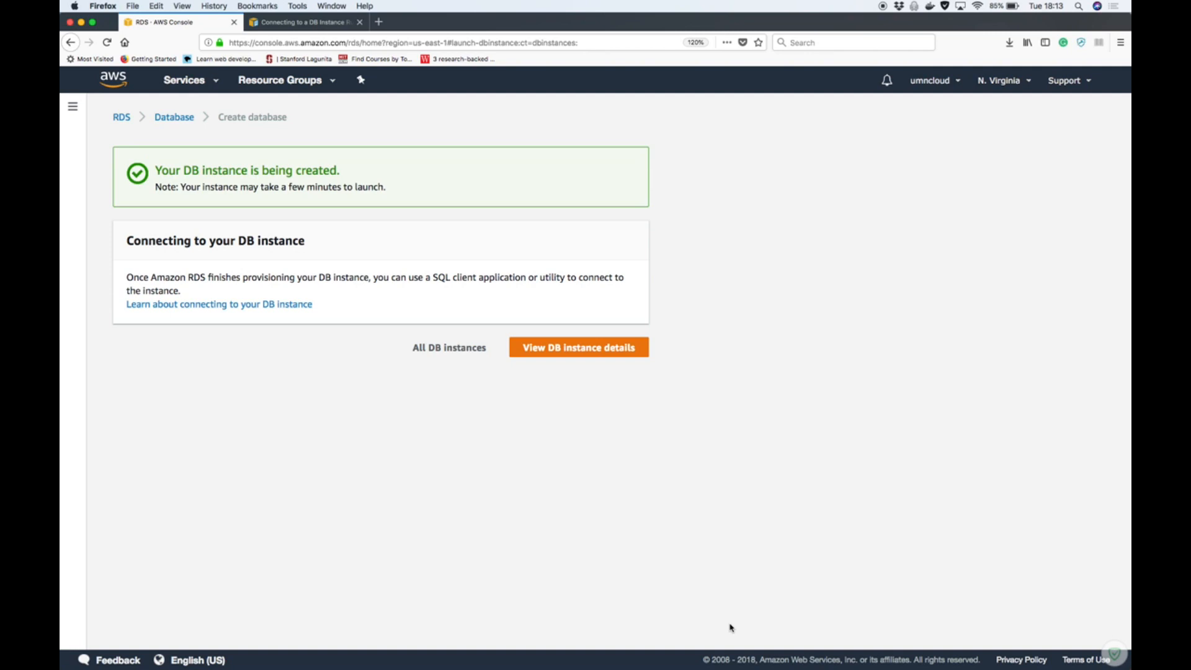
Open the details of the new temp-db instance, check its DB instance status, and refresh the CloudWatch metrics
{"action": "left_click", "coordinate": [560, 349]}
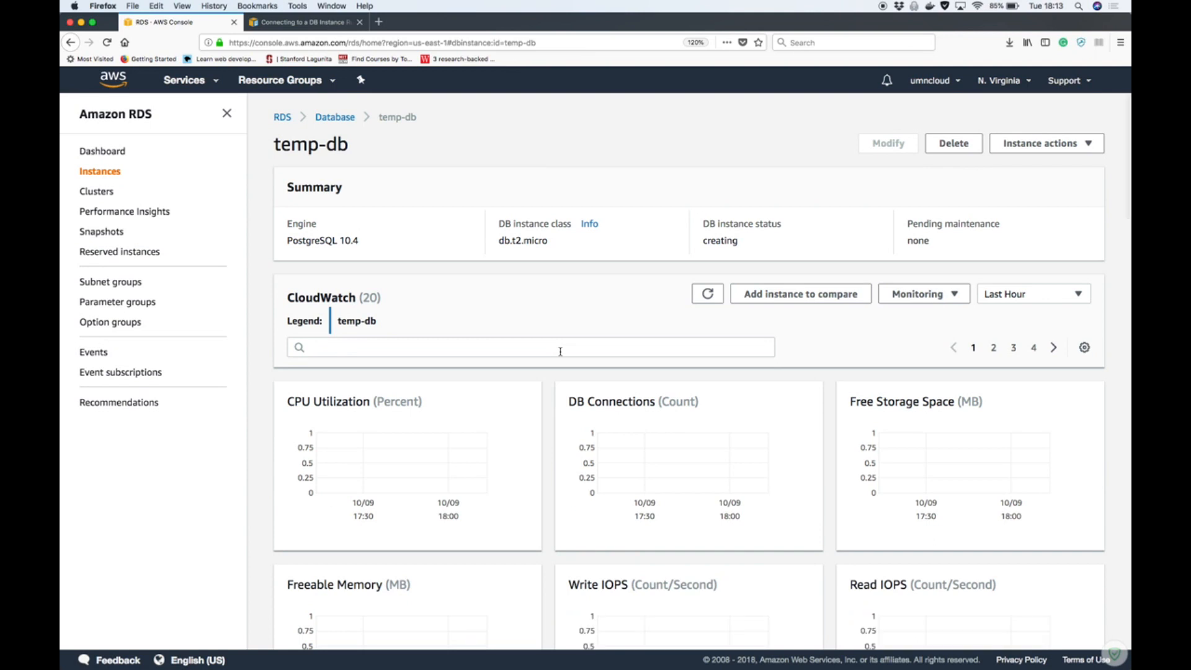
{"action": "scroll", "coordinate": [560, 351], "scroll_direction": "down", "scroll_amount": 5}
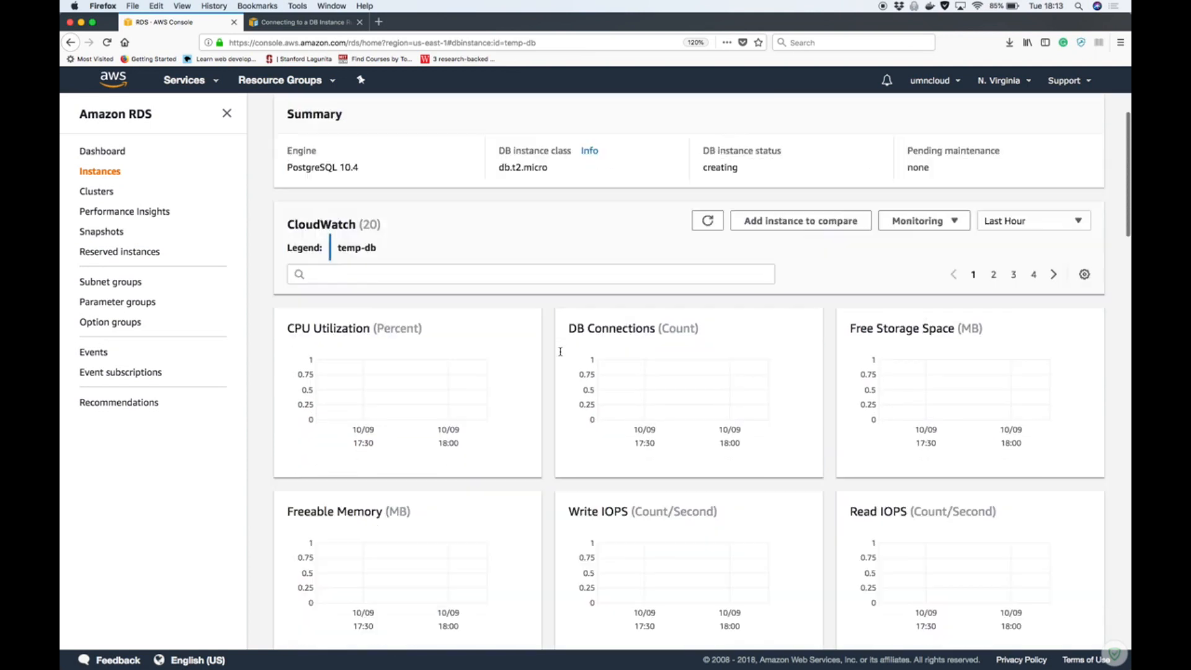
{"action": "scroll", "coordinate": [560, 351], "scroll_direction": "up", "scroll_amount": 5}
{"action": "double_click", "coordinate": [722, 241]}
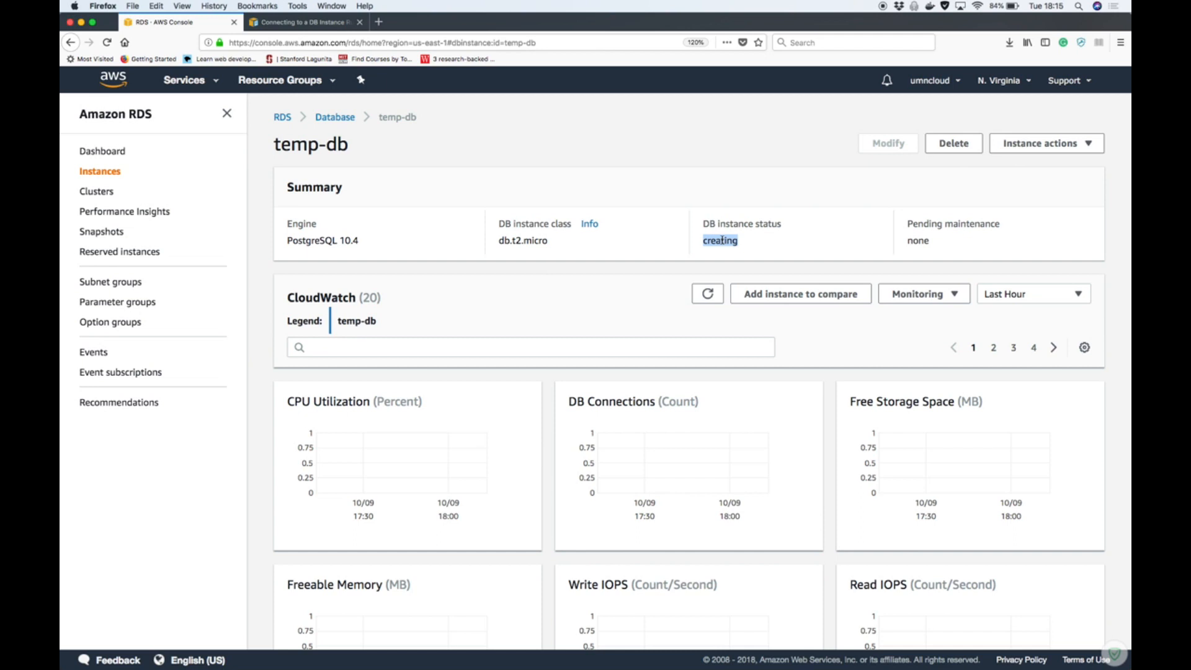
{"action": "left_click", "coordinate": [708, 294]}
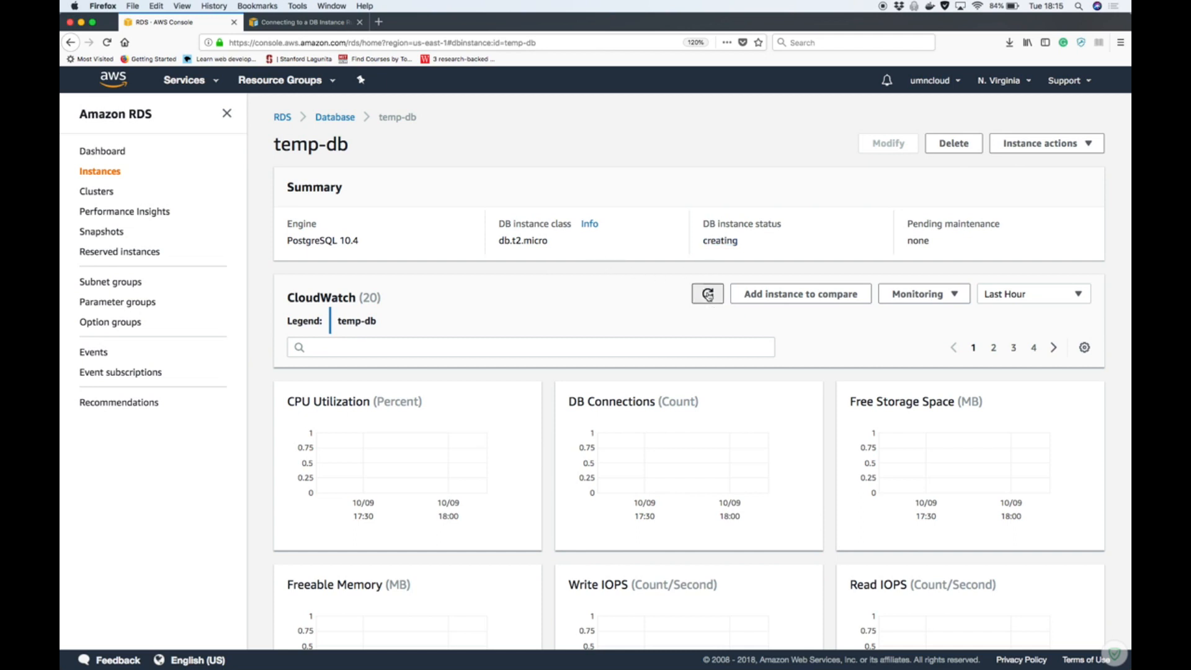
Check temp-db's status in the instances list, refreshing the list and reopening it through the RDS dashboard
{"action": "left_click", "coordinate": [103, 172]}
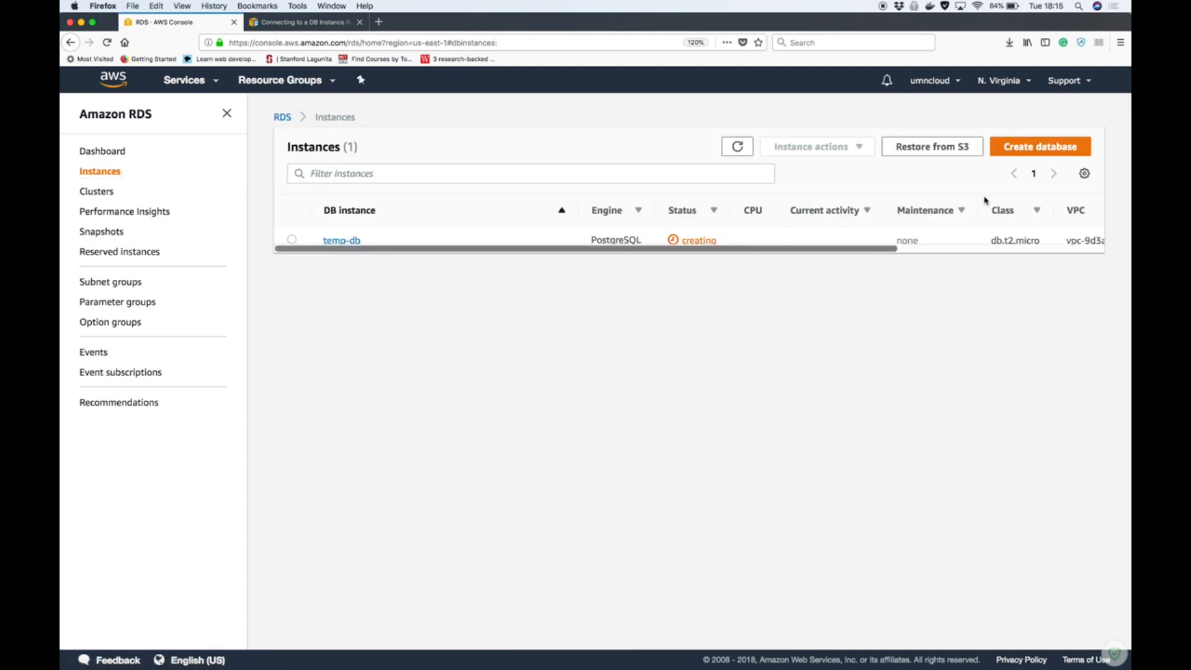
{"action": "left_click", "coordinate": [738, 148]}
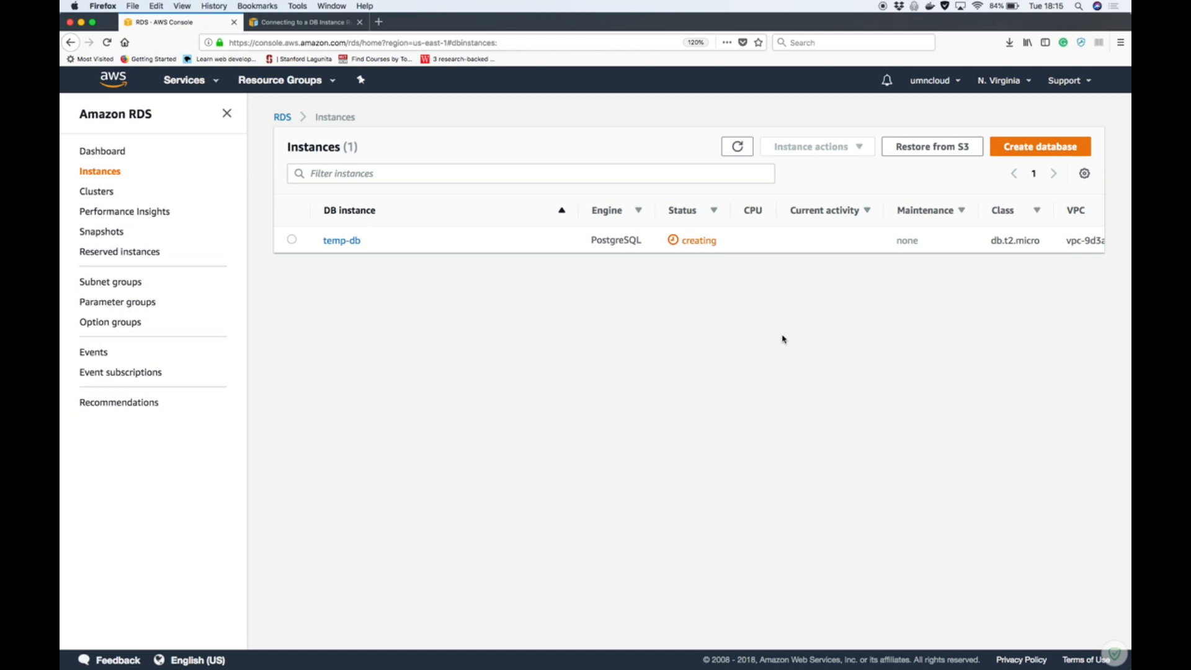
{"action": "left_click", "coordinate": [124, 151]}
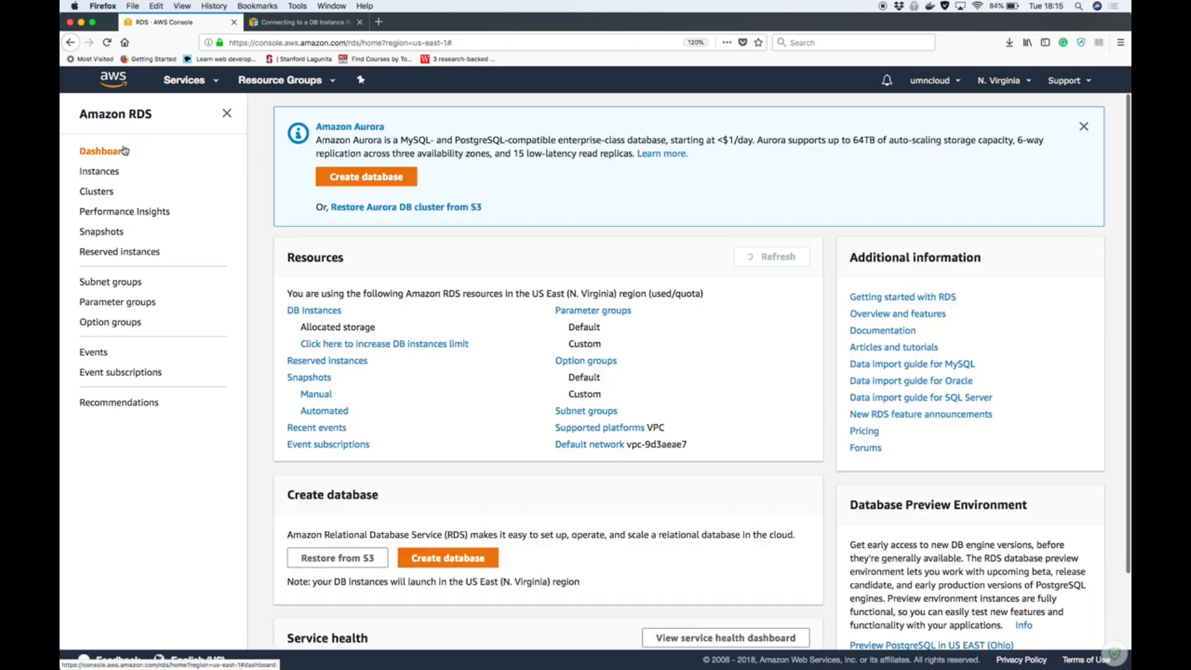
{"action": "left_click", "coordinate": [317, 311]}
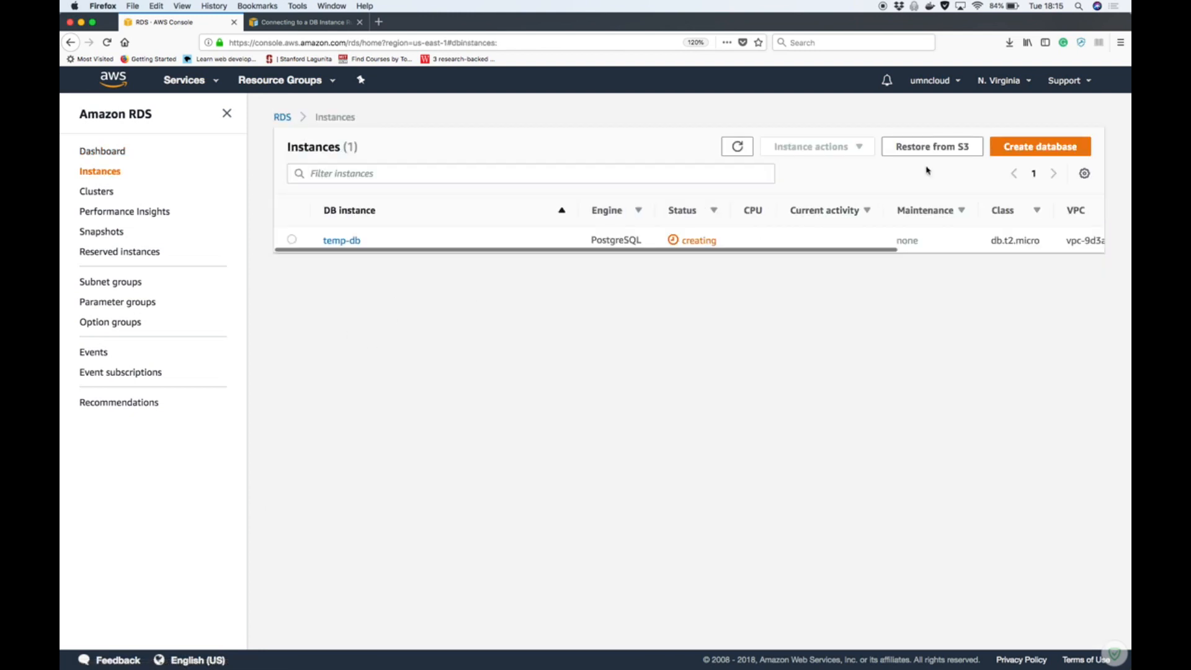
Review the engine options for a new database restricted to the RDS Free Usage Tier, and return to the RDS dashboard
{"action": "left_click", "coordinate": [1033, 149]}
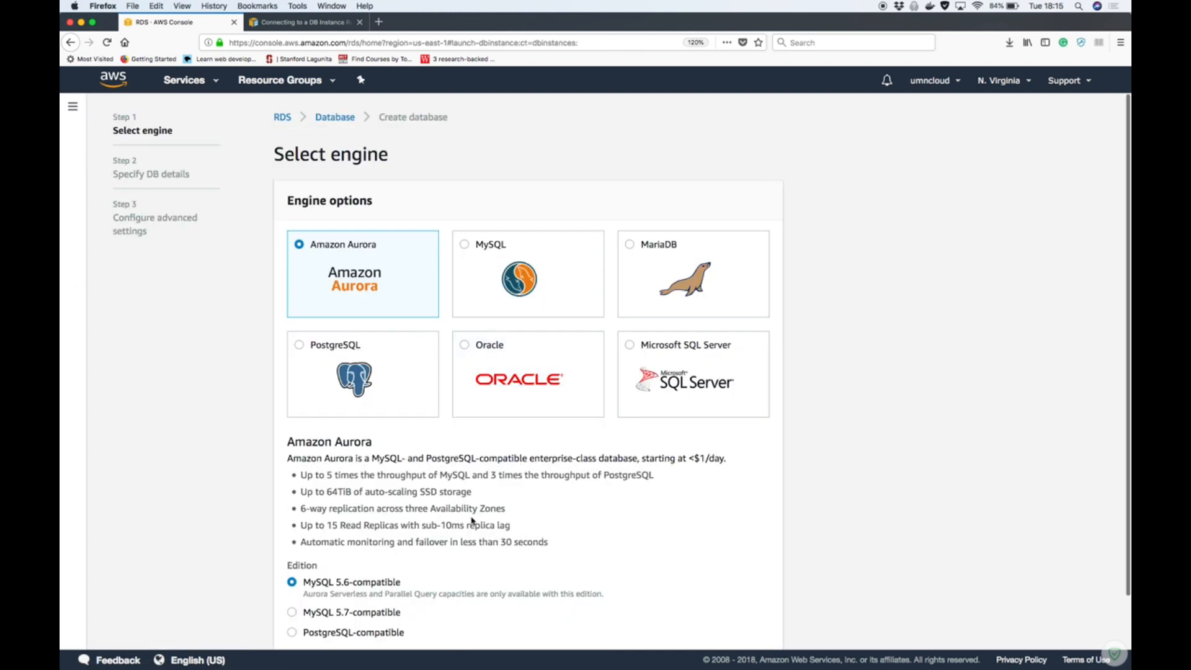
{"action": "scroll", "coordinate": [472, 521], "scroll_direction": "down", "scroll_amount": 2}
{"action": "left_click", "coordinate": [279, 620]}
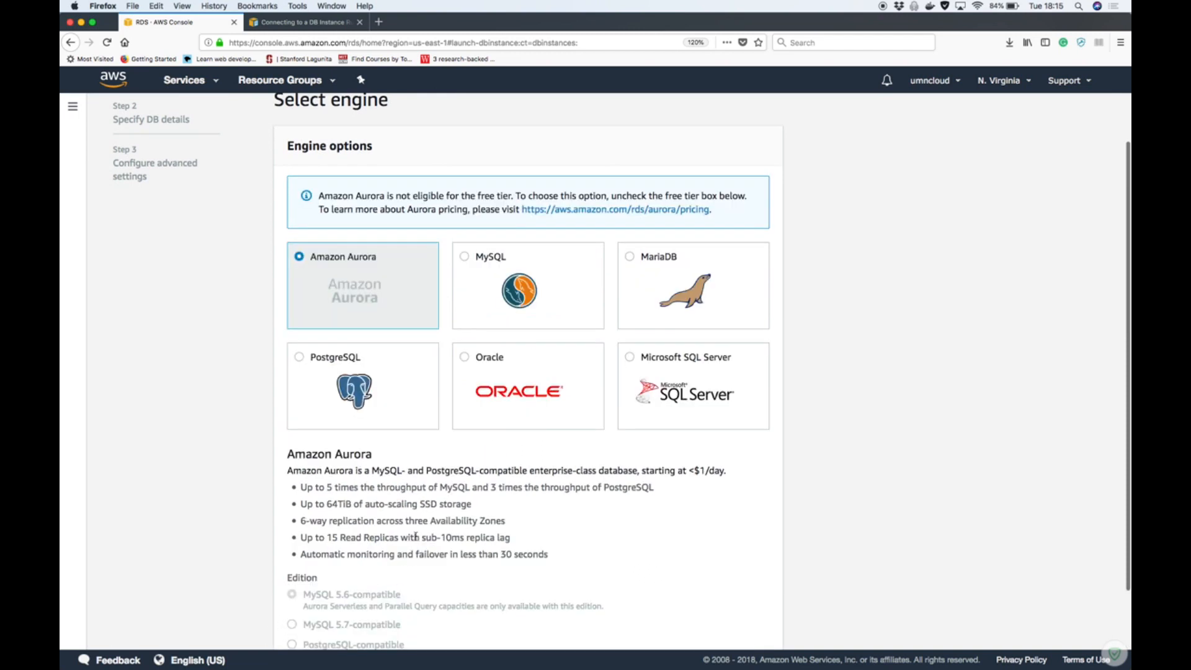
{"action": "scroll", "coordinate": [416, 539], "scroll_direction": "down", "scroll_amount": 2}
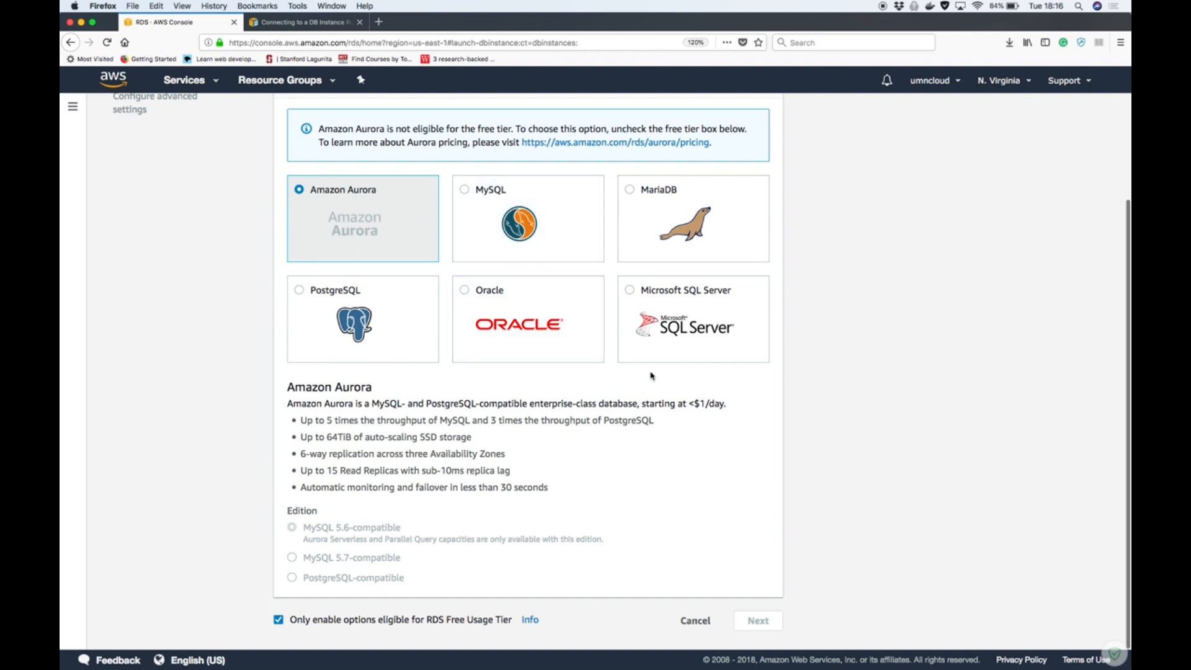
{"action": "scroll", "coordinate": [652, 376], "scroll_direction": "up", "scroll_amount": 1}
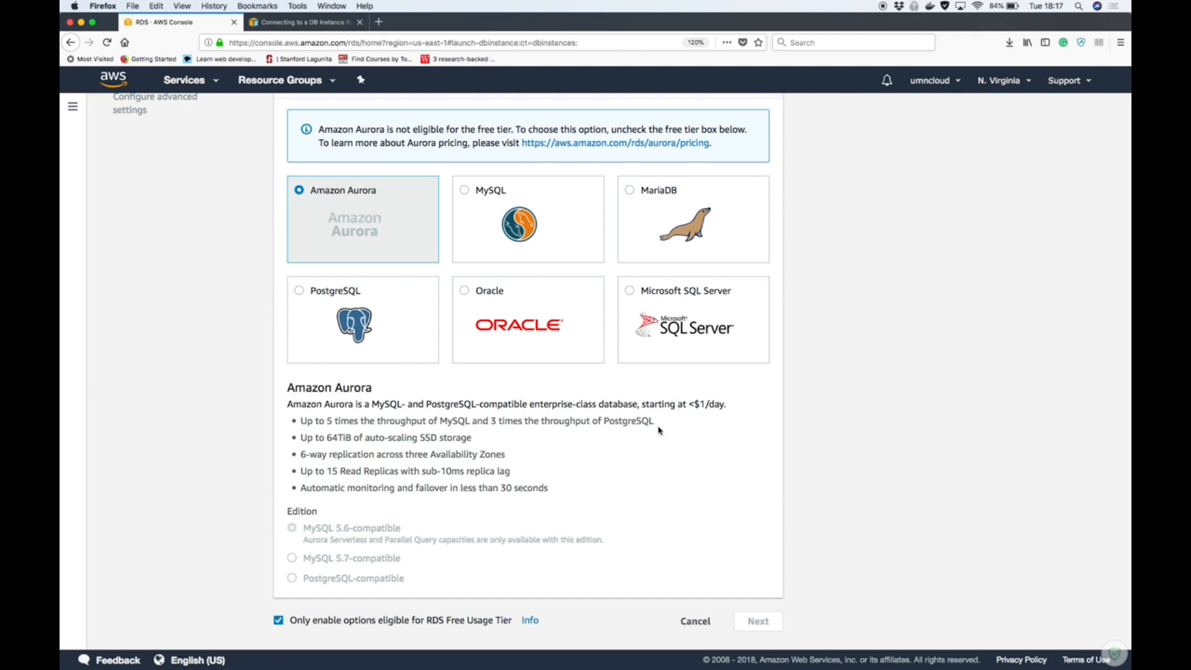
{"action": "scroll", "coordinate": [658, 430], "scroll_direction": "up", "scroll_amount": 3}
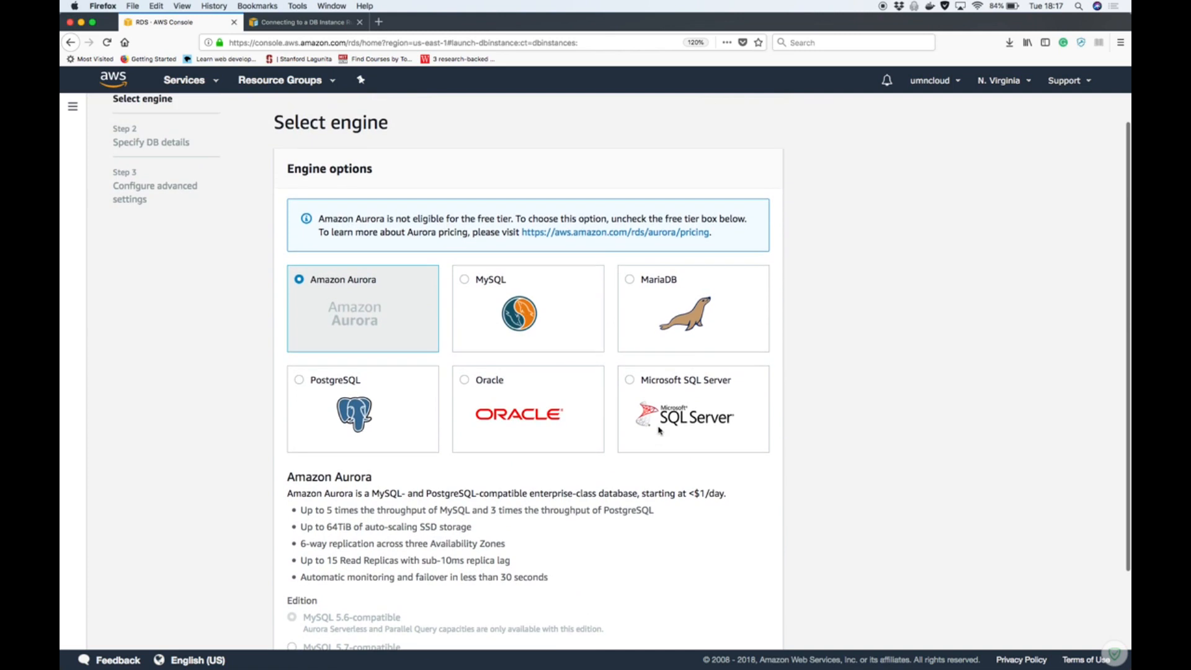
{"action": "scroll", "coordinate": [183, 174], "scroll_direction": "up", "scroll_amount": 1}
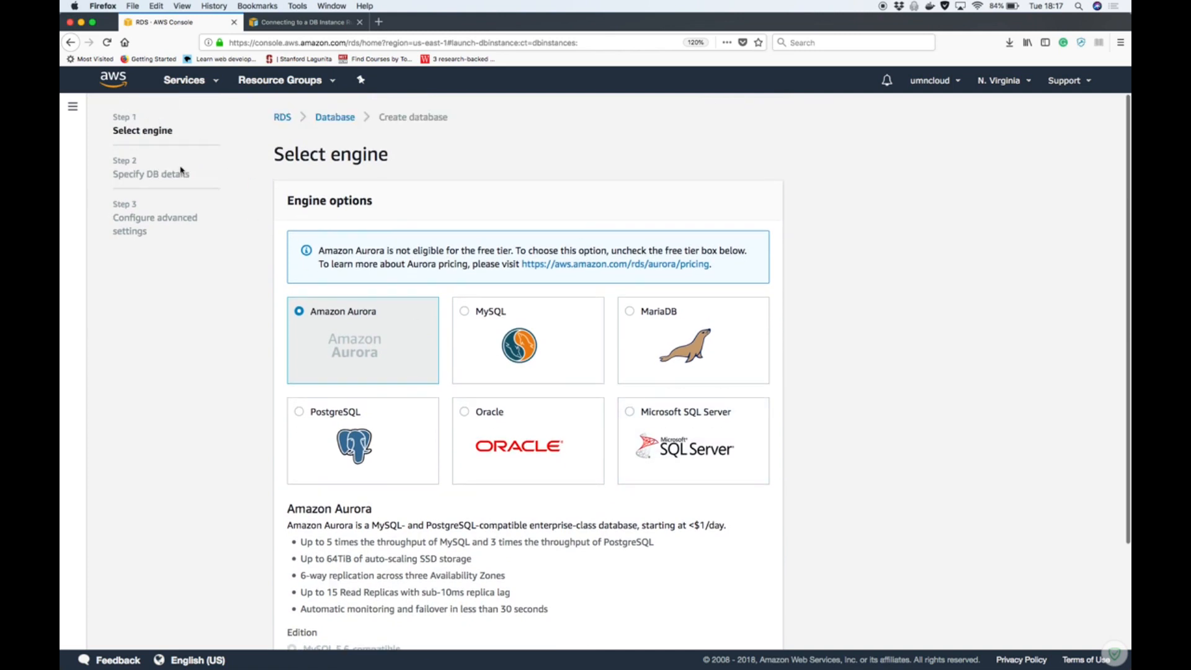
{"action": "left_click", "coordinate": [285, 119]}
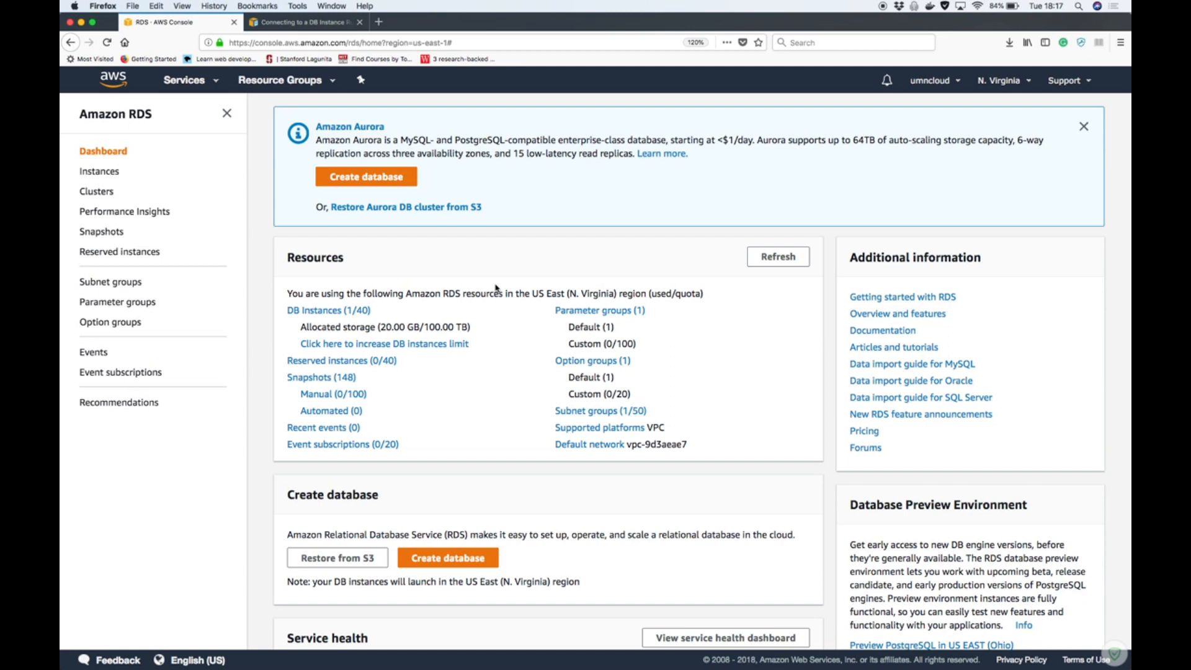
Examine the resources on the RDS dashboard and recheck the status of temp-db in the instances list
{"action": "scroll", "coordinate": [482, 436], "scroll_direction": "down", "scroll_amount": 1}
{"action": "scroll", "coordinate": [482, 436], "scroll_direction": "down", "scroll_amount": 1}
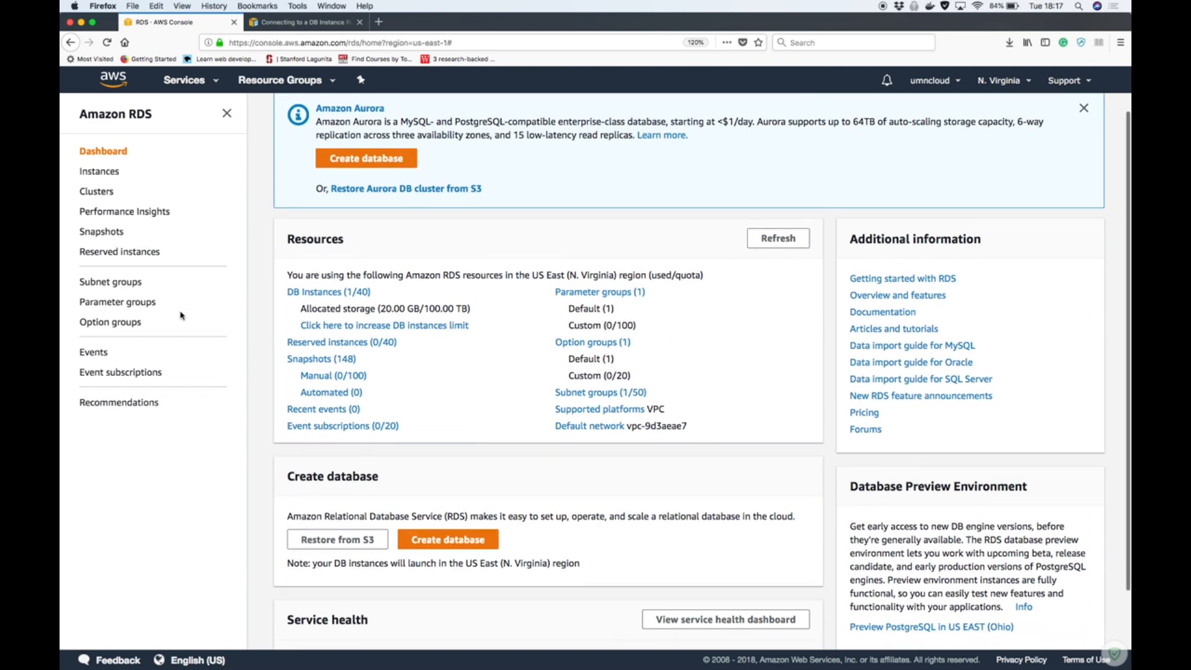
{"action": "left_click", "coordinate": [332, 301]}
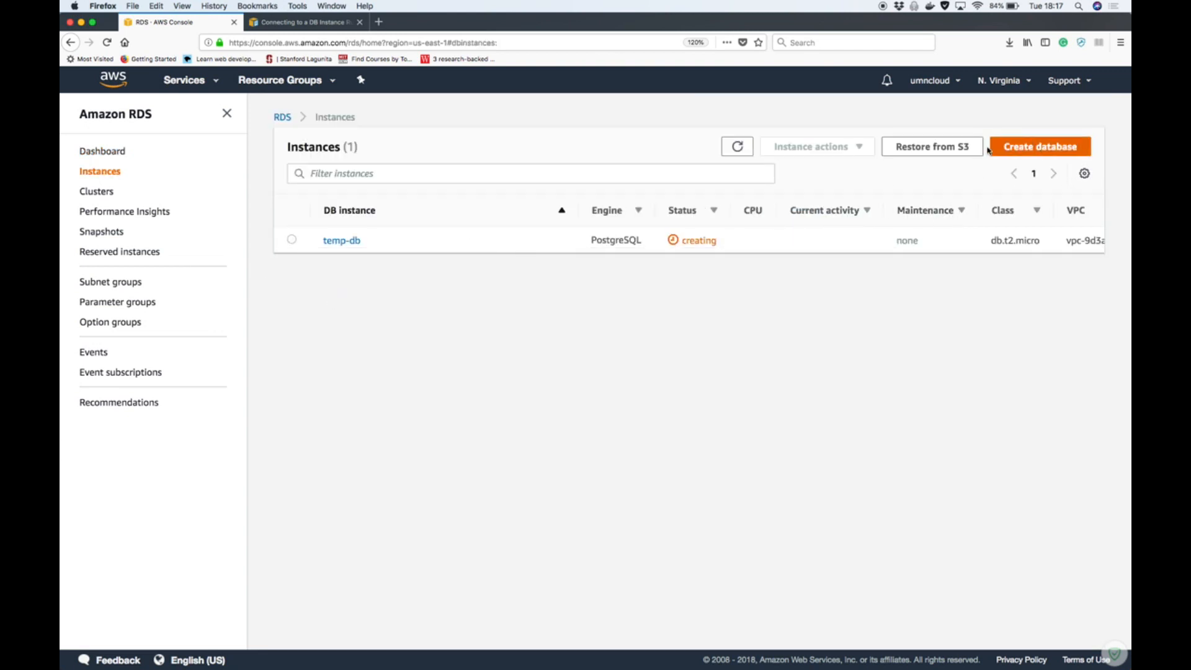
{"action": "left_click", "coordinate": [91, 157]}
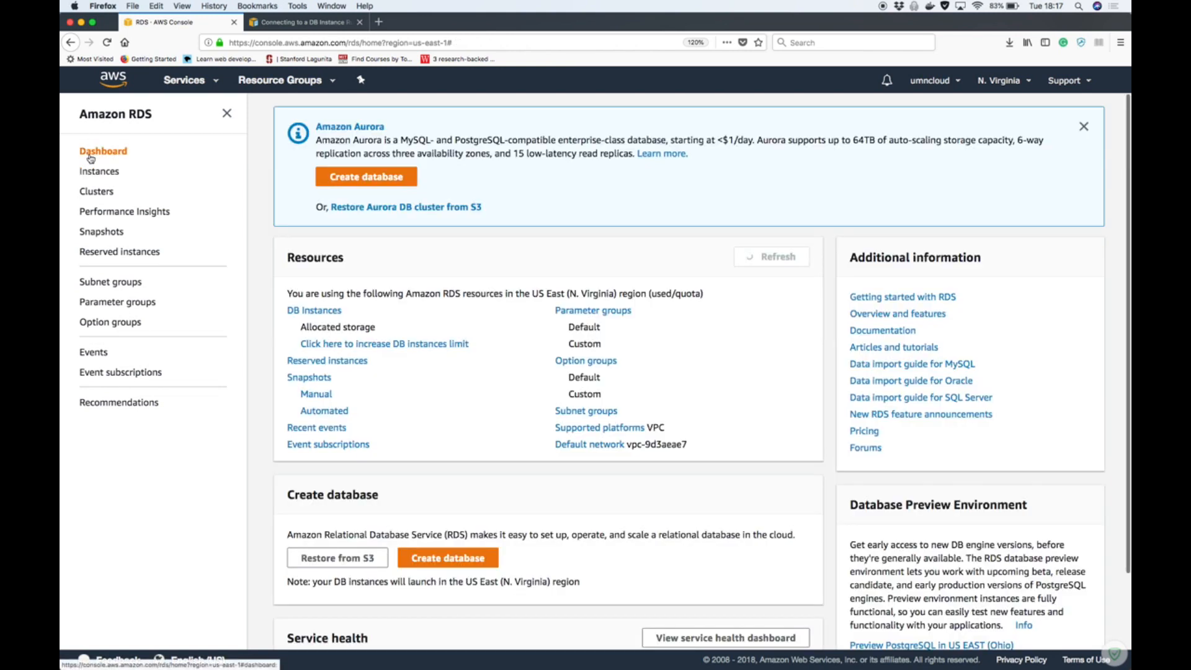
{"action": "scroll", "coordinate": [482, 268], "scroll_direction": "down", "scroll_amount": 2}
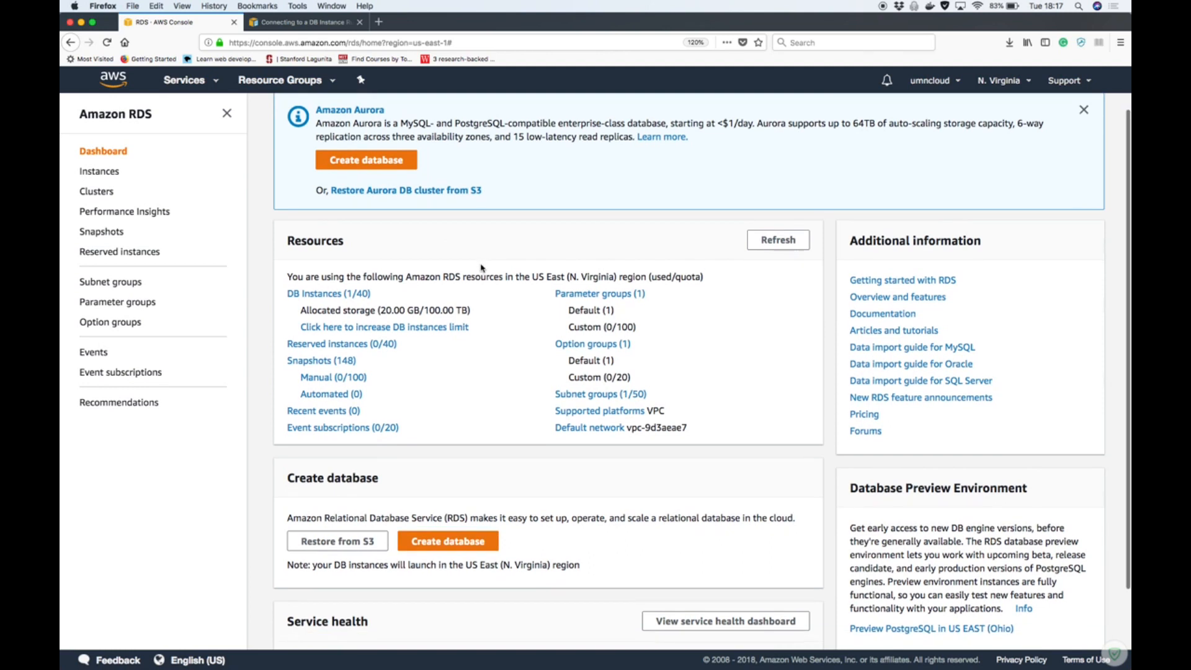
{"action": "scroll", "coordinate": [482, 267], "scroll_direction": "up", "scroll_amount": 2}
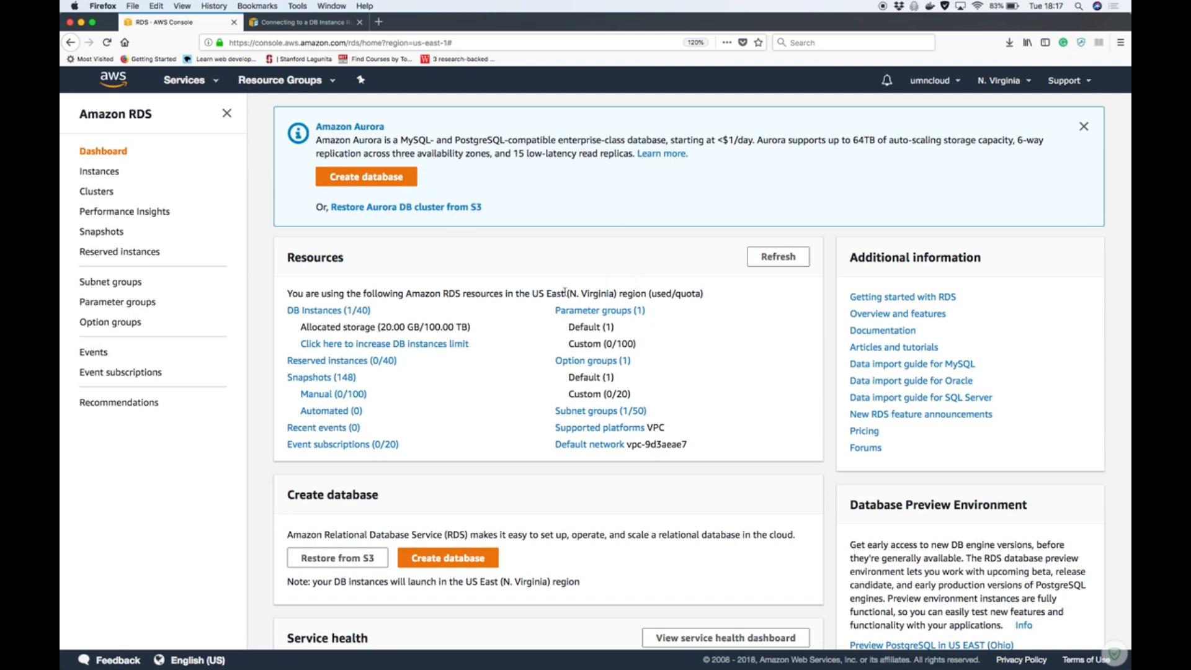
{"action": "scroll", "coordinate": [577, 293], "scroll_direction": "down", "scroll_amount": 2}
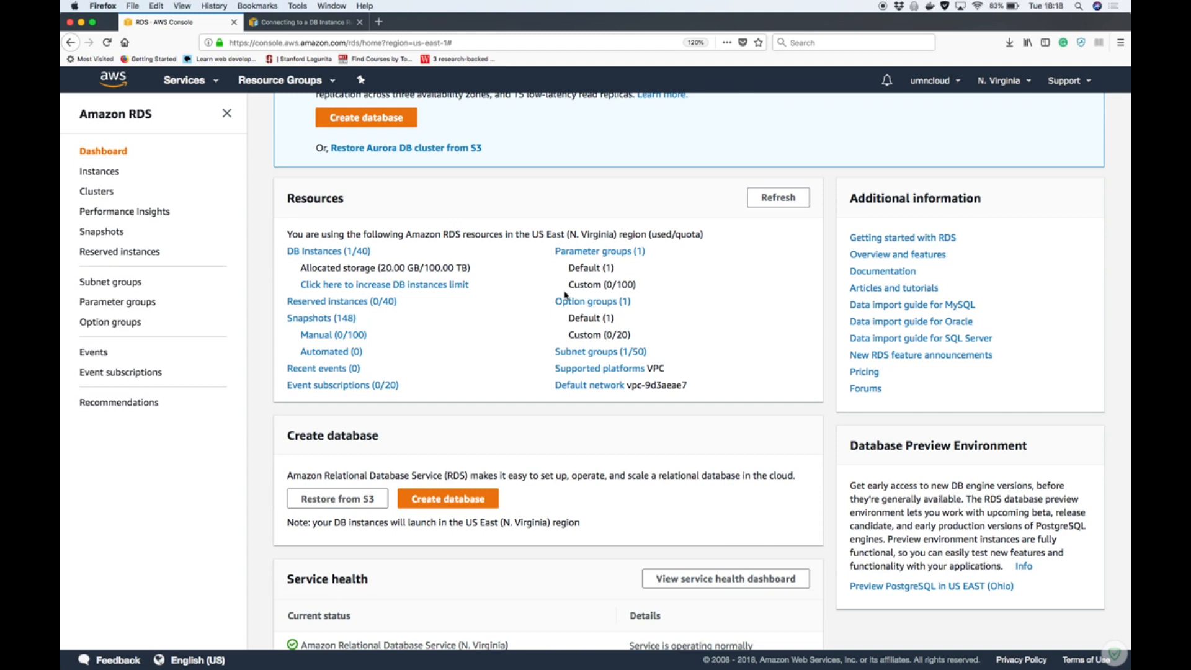
{"action": "left_click", "coordinate": [291, 251]}
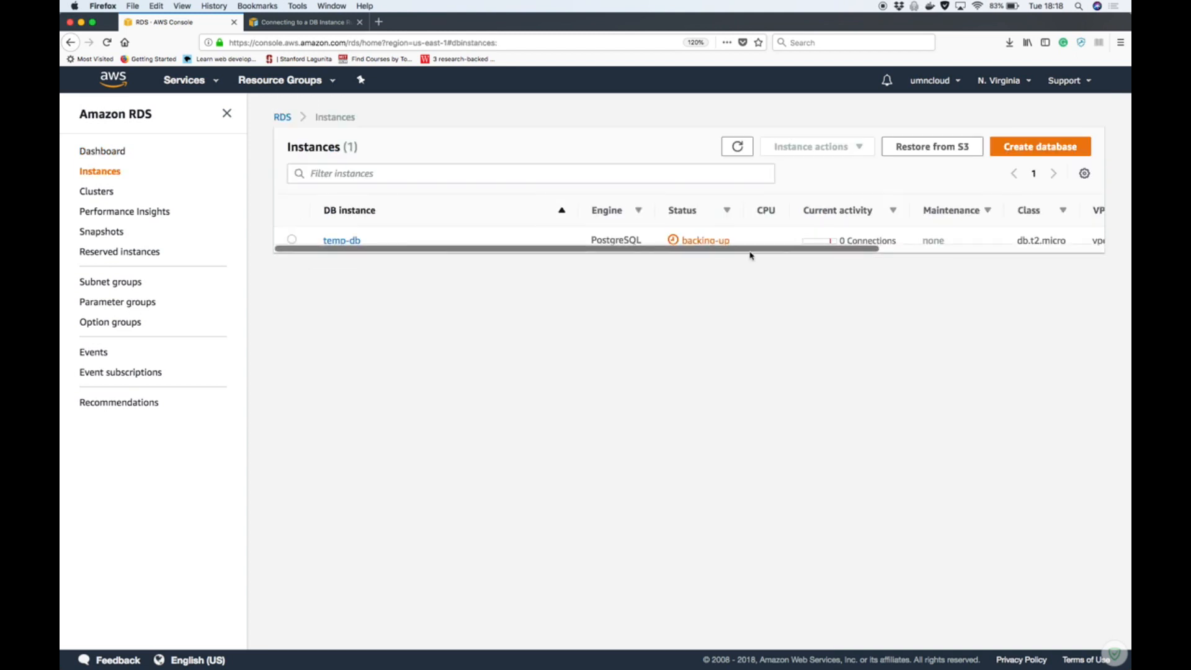
Examine temp-db's metrics, connection endpoint and configuration details, and return to the instances list
{"action": "left_click", "coordinate": [336, 241]}
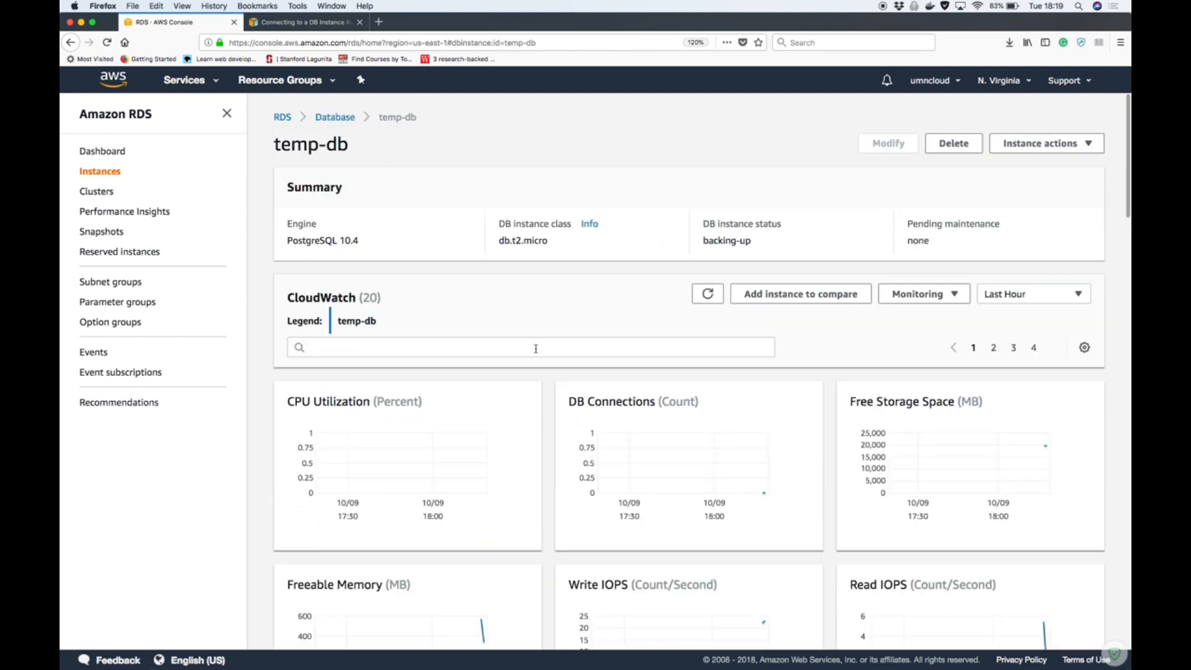
{"action": "scroll", "coordinate": [536, 348], "scroll_direction": "down", "scroll_amount": 6}
{"action": "scroll", "coordinate": [536, 351], "scroll_direction": "up", "scroll_amount": 2}
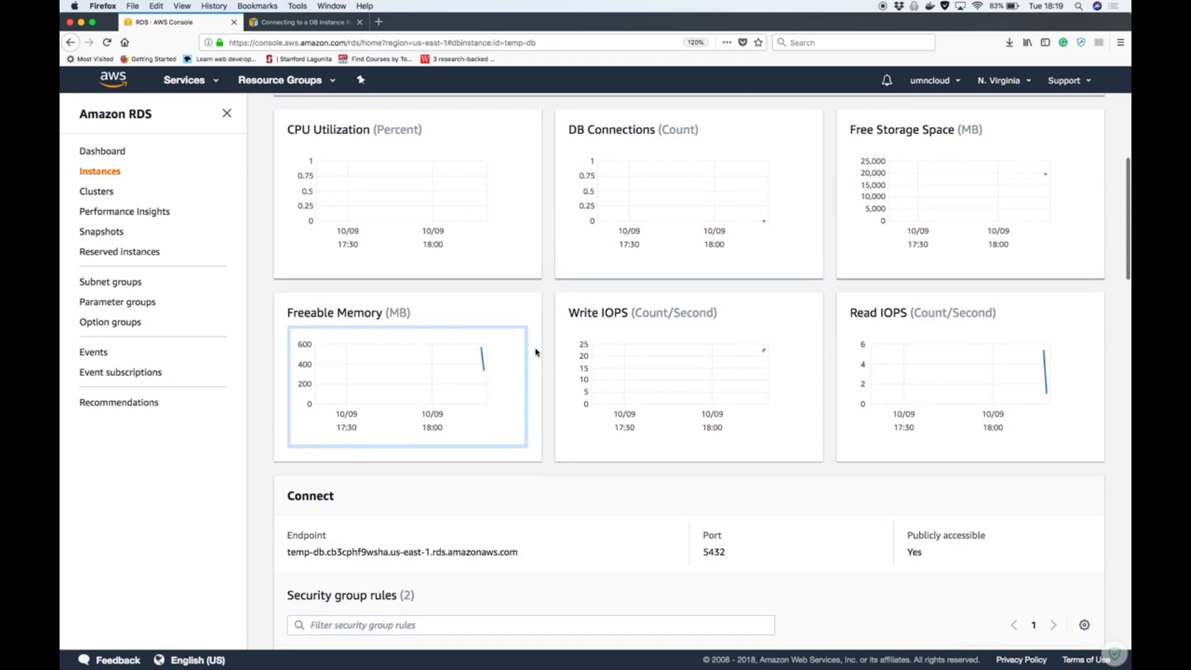
{"action": "scroll", "coordinate": [536, 352], "scroll_direction": "down", "scroll_amount": 8}
{"action": "scroll", "coordinate": [536, 353], "scroll_direction": "down", "scroll_amount": 4}
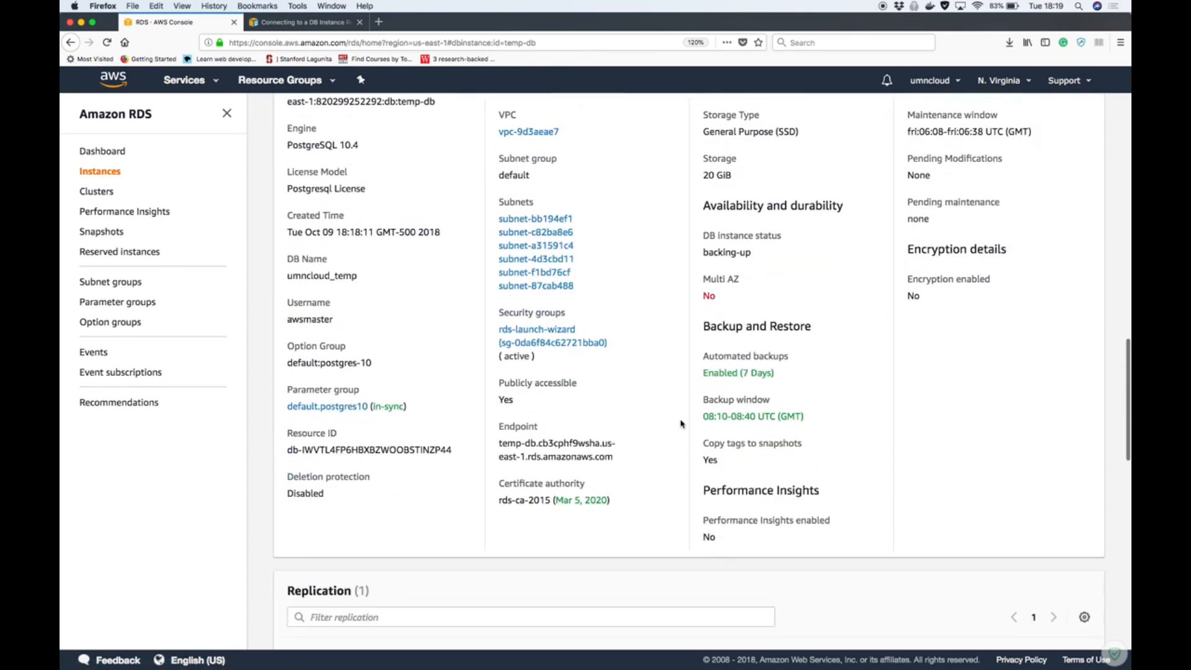
{"action": "scroll", "coordinate": [681, 421], "scroll_direction": "up", "scroll_amount": 12}
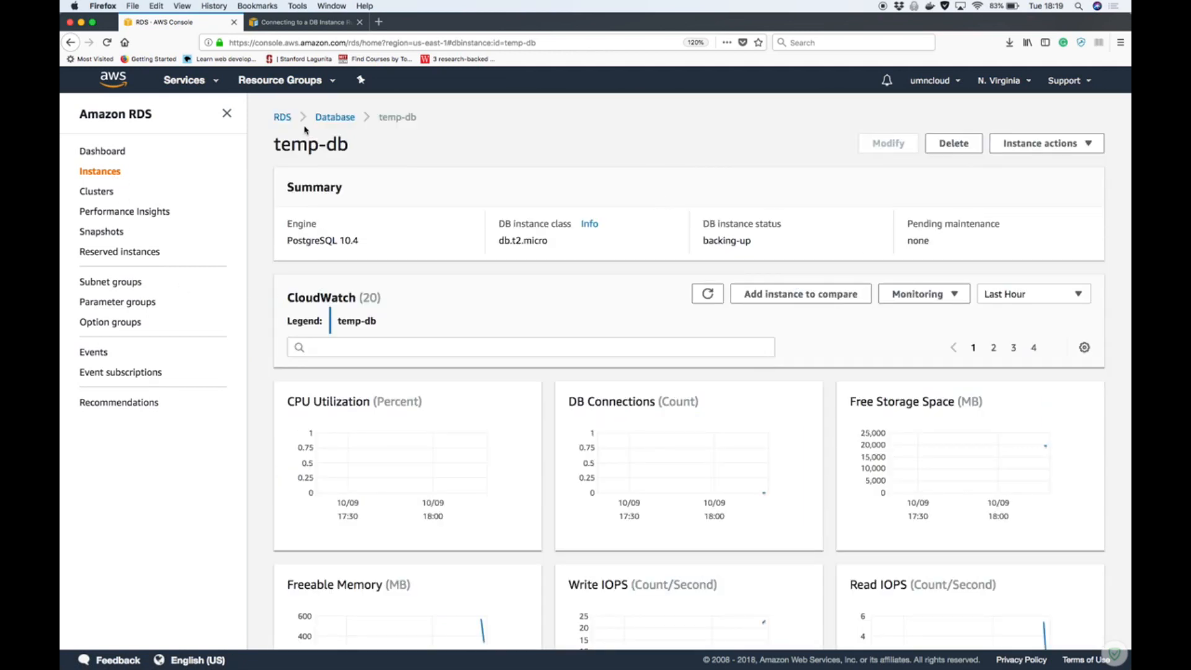
{"action": "left_click", "coordinate": [334, 118]}
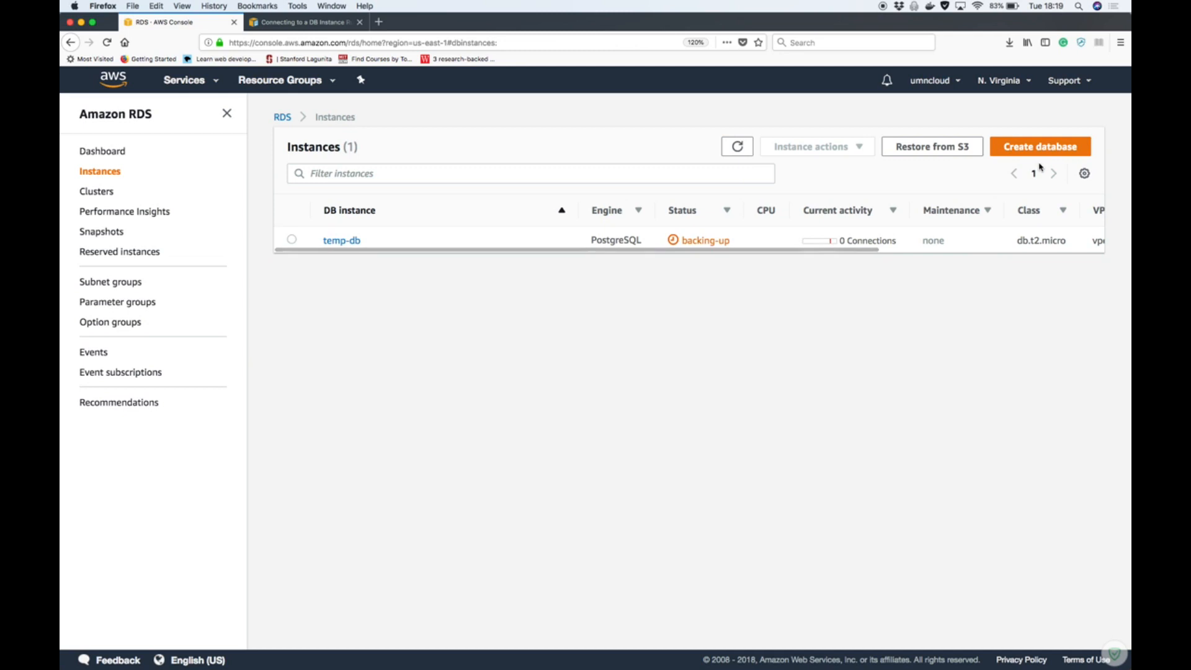
Monitor temp-db's status by refreshing the RDS instances list repeatedly
{"action": "left_click", "coordinate": [741, 147]}
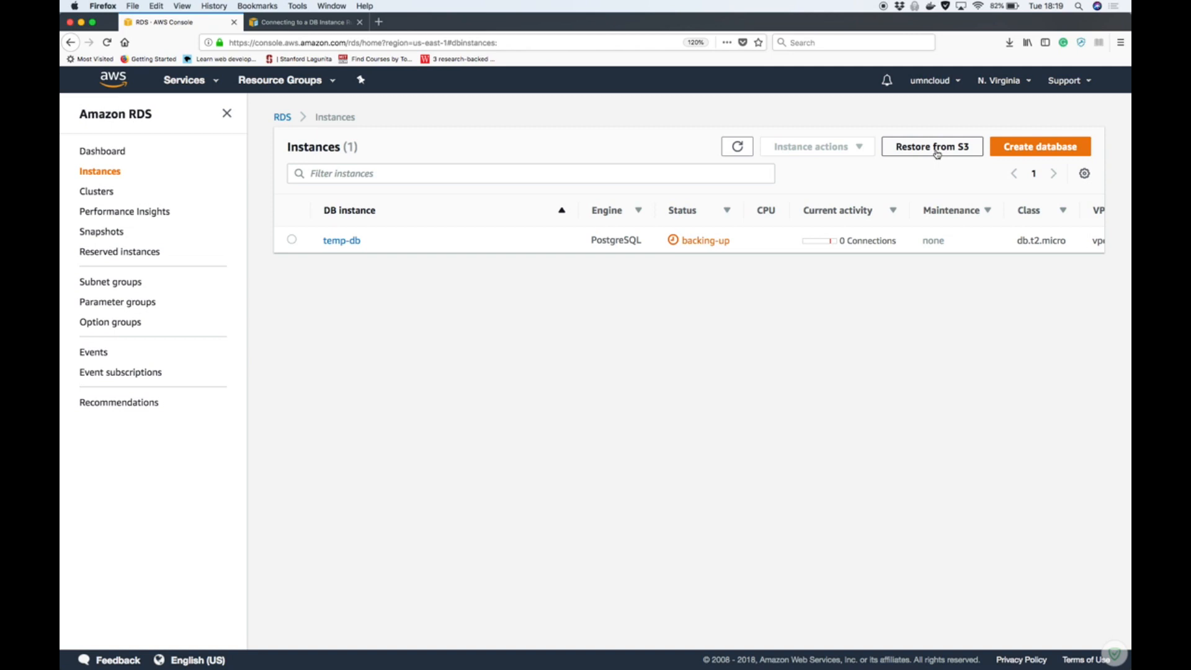
{"action": "left_click", "coordinate": [735, 156]}
{"action": "left_click", "coordinate": [735, 154]}
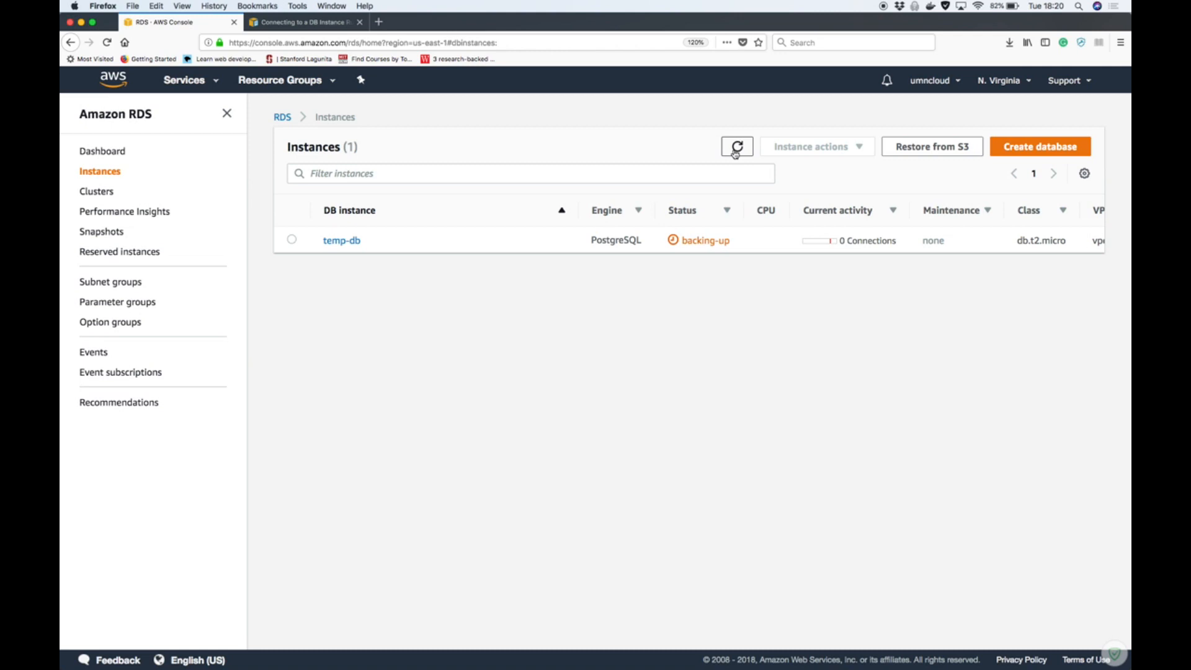
{"action": "left_click", "coordinate": [735, 153]}
{"action": "left_click", "coordinate": [735, 153]}
{"action": "left_click", "coordinate": [735, 153]}
{"action": "left_click", "coordinate": [736, 149]}
{"action": "left_click", "coordinate": [746, 149]}
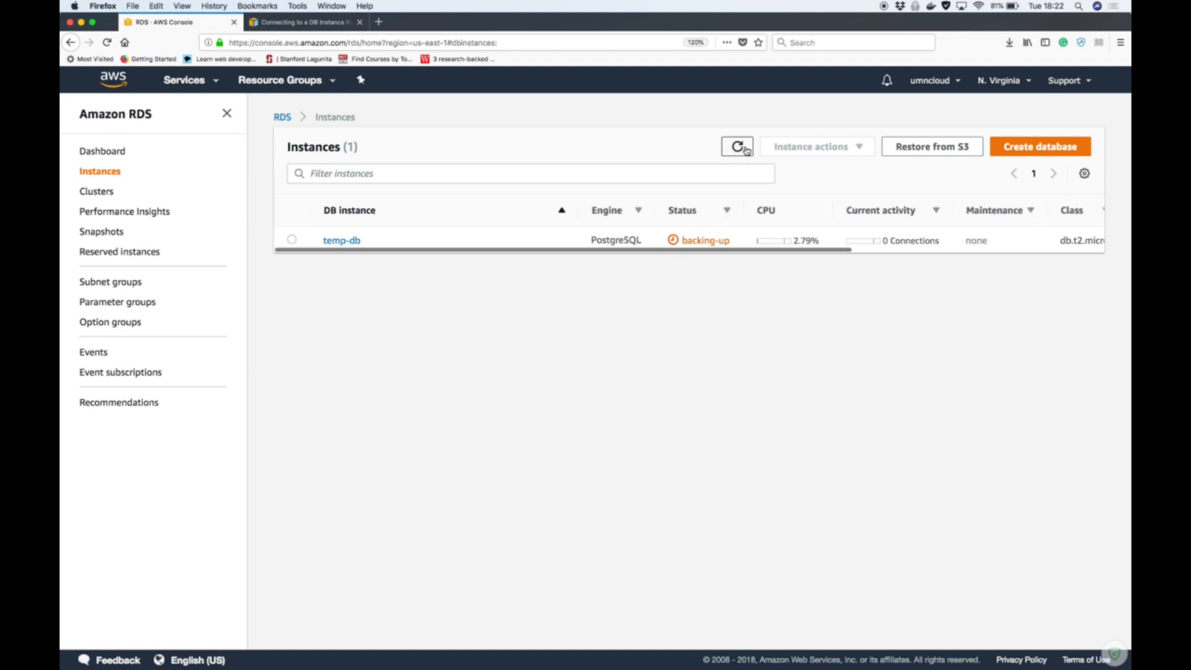
{"action": "left_click", "coordinate": [745, 149]}
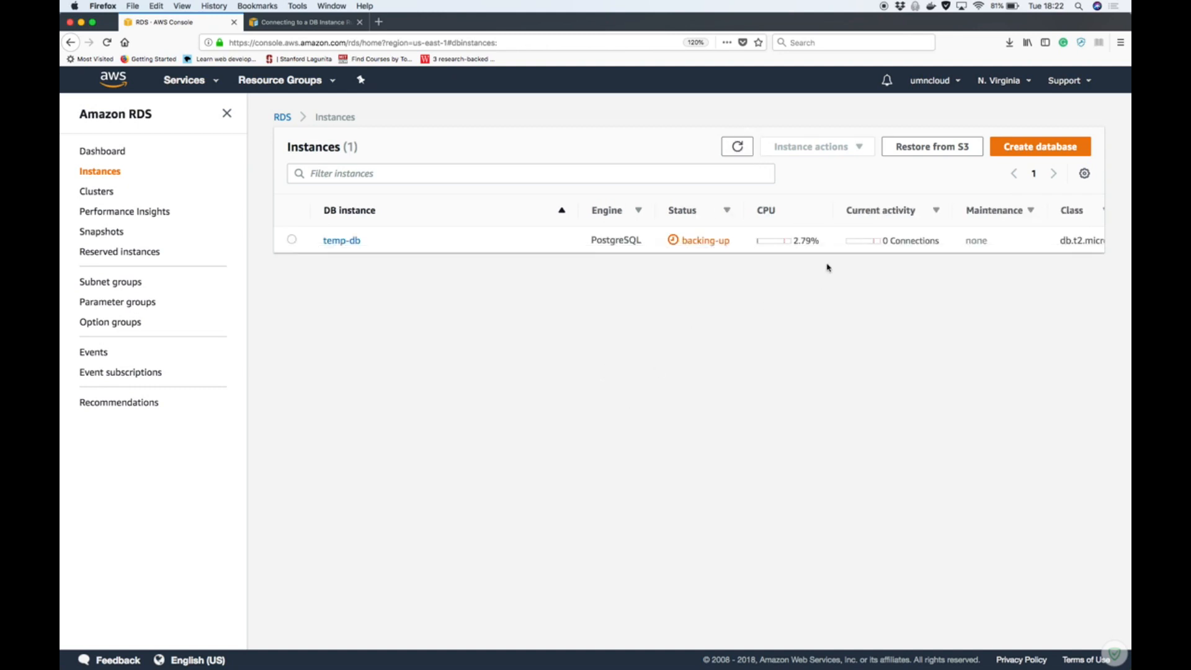
Examine temp-db's class, VPC and Multi-AZ columns, and keep refreshing the instances list to recheck its status
{"action": "scroll", "coordinate": [808, 248], "scroll_direction": "right", "scroll_amount": 5}
{"action": "scroll", "coordinate": [808, 248], "scroll_direction": "left", "scroll_amount": 5}
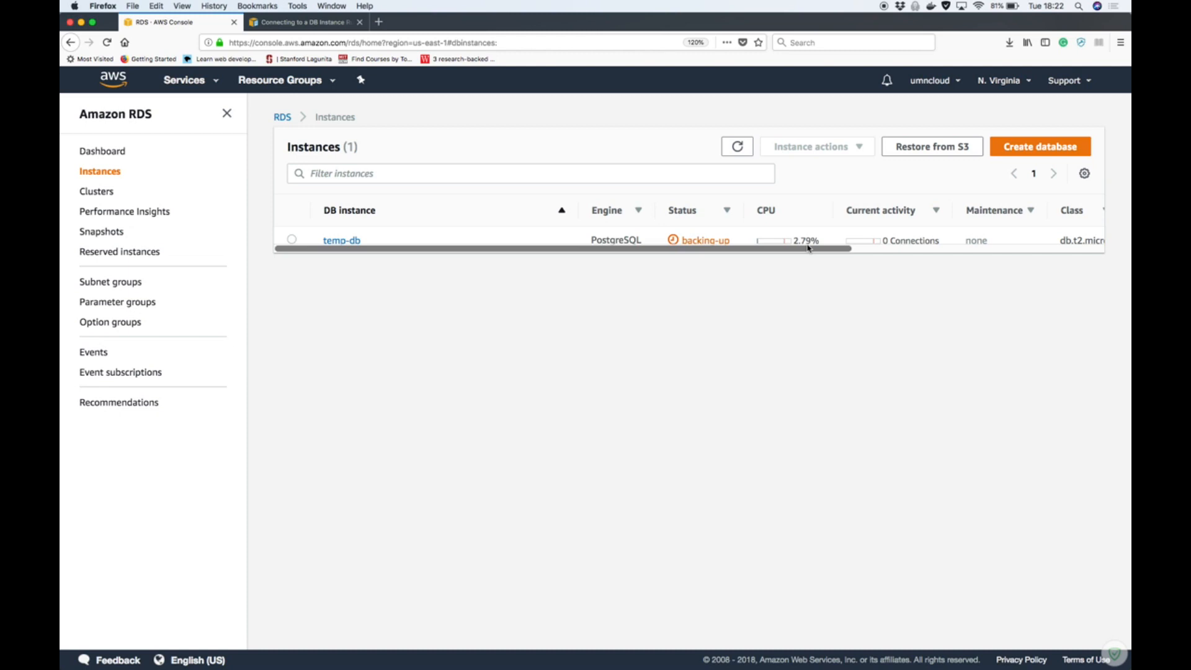
{"action": "left_click", "coordinate": [737, 146]}
{"action": "scroll", "coordinate": [792, 246], "scroll_direction": "right", "scroll_amount": 5}
{"action": "scroll", "coordinate": [792, 246], "scroll_direction": "right", "scroll_amount": 2}
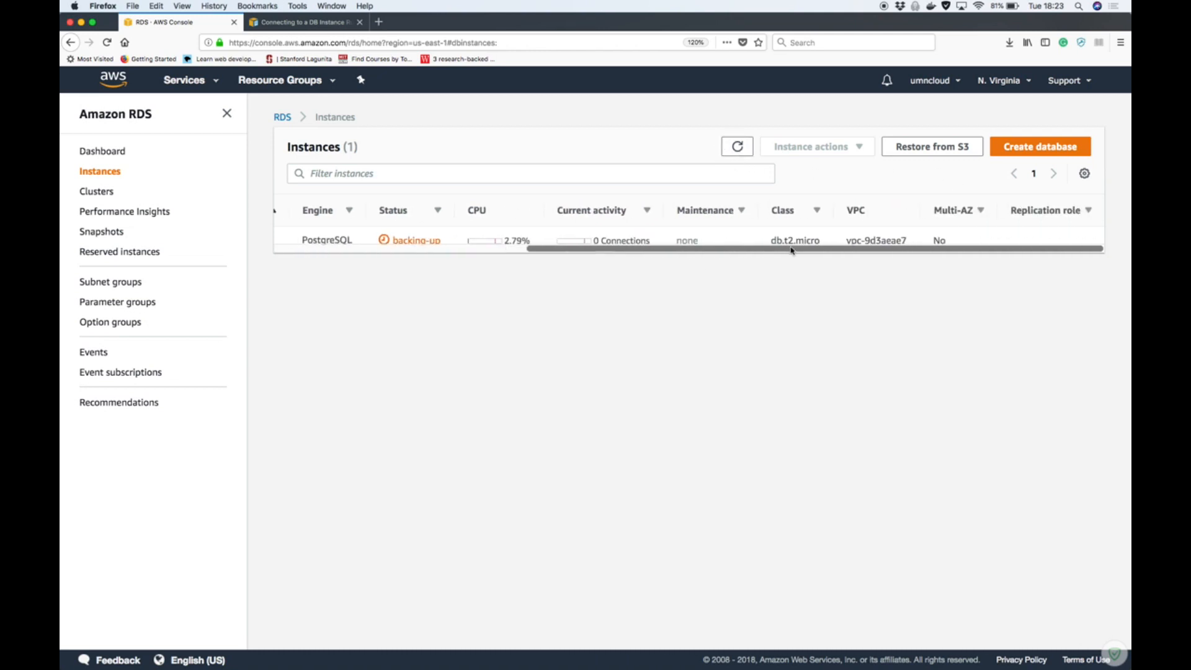
{"action": "scroll", "coordinate": [792, 245], "scroll_direction": "left", "scroll_amount": 6}
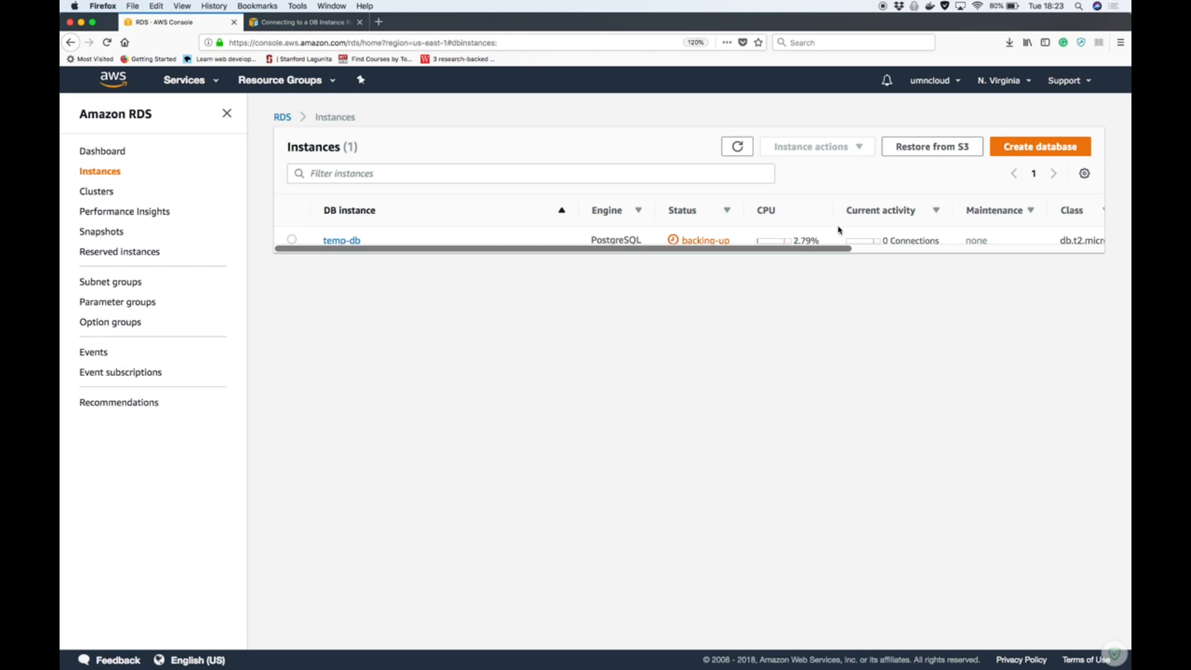
{"action": "left_click", "coordinate": [750, 150]}
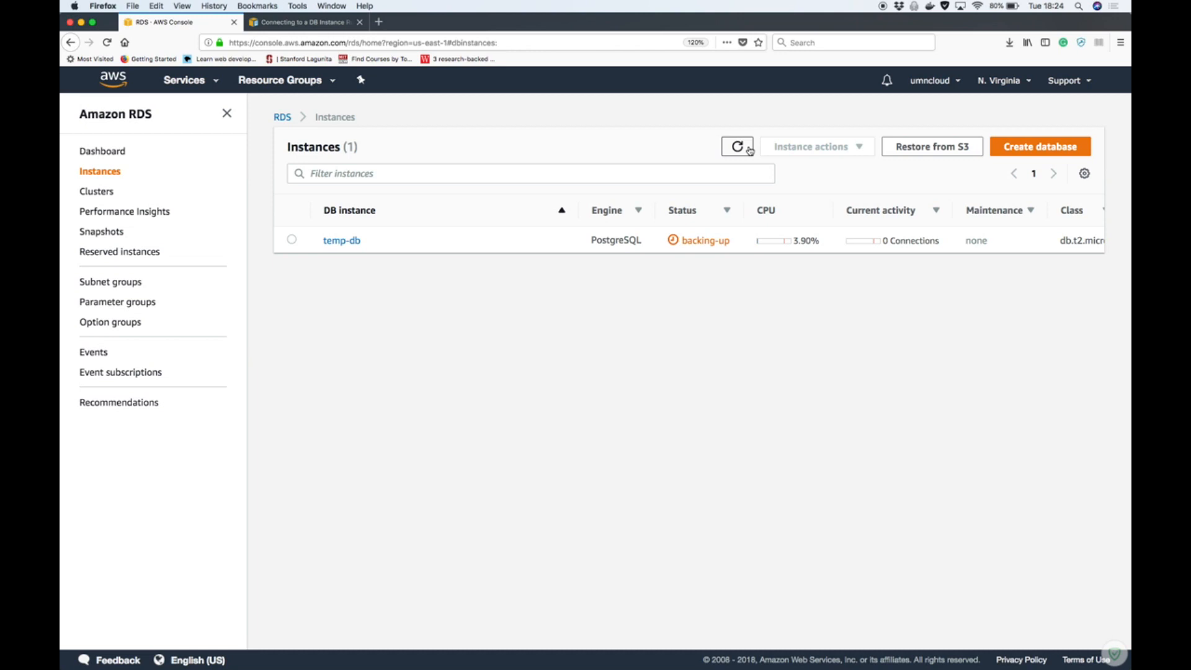
{"action": "left_click", "coordinate": [749, 150]}
{"action": "left_click", "coordinate": [738, 147]}
Switch to Google Inbox in Chrome and open the "Hosting Group Week 1" conversation among the sent messages
{"action": "mouse_move", "coordinate": [692, 659]}
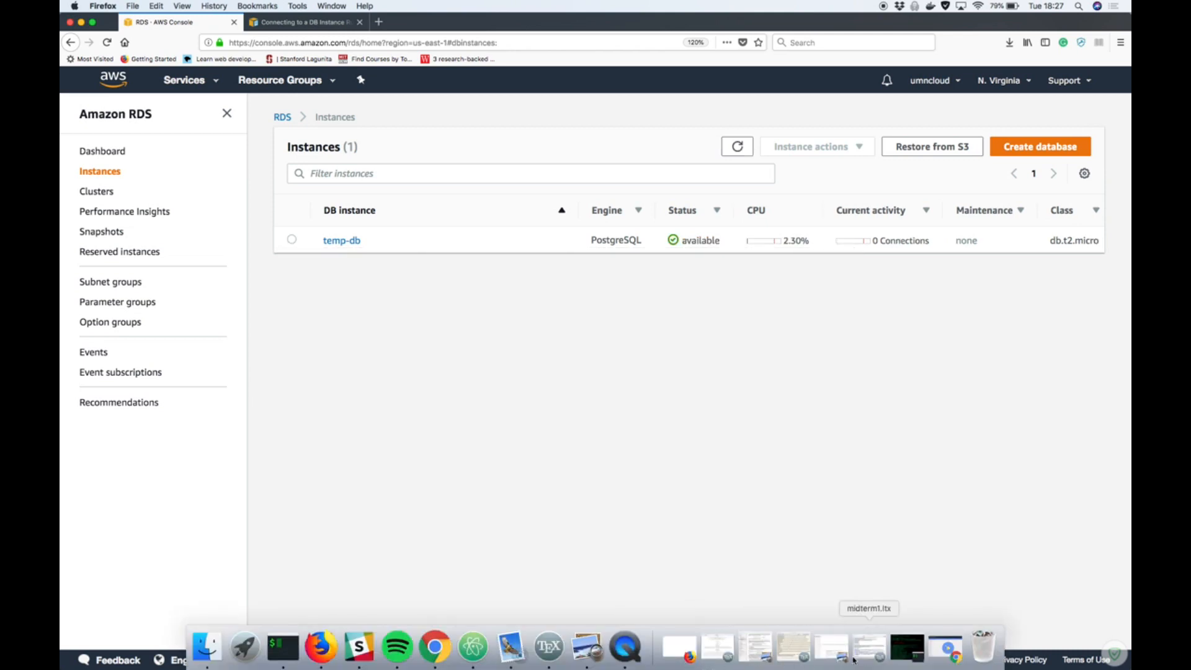
{"action": "left_click", "coordinate": [942, 661]}
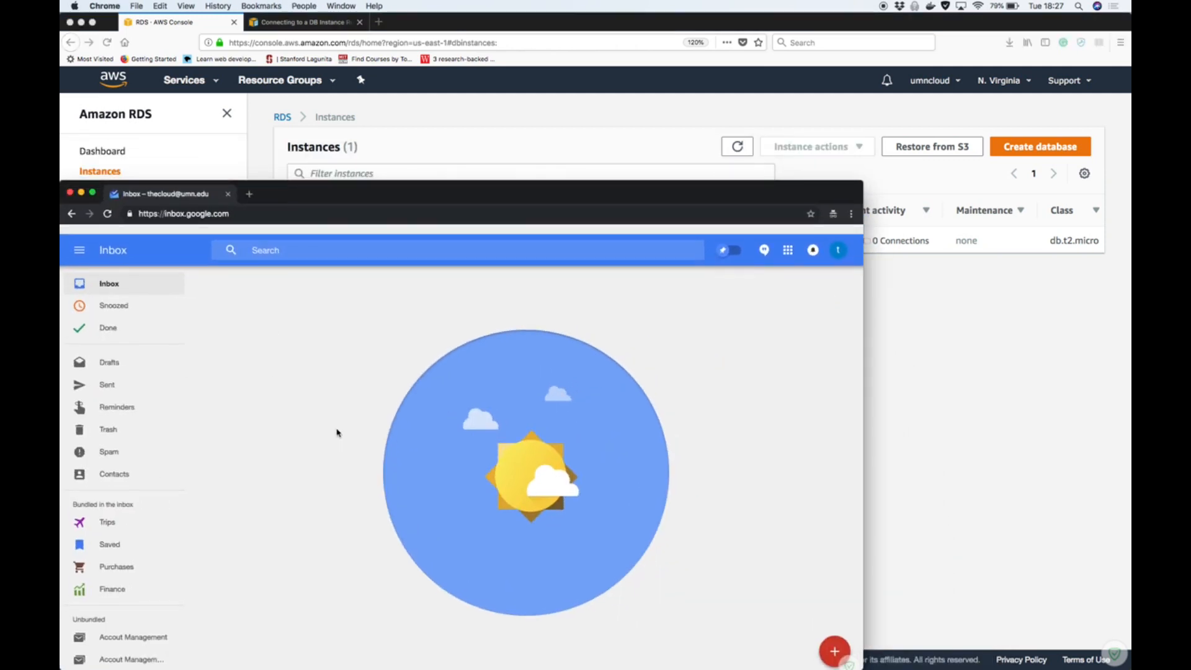
{"action": "left_click", "coordinate": [121, 381]}
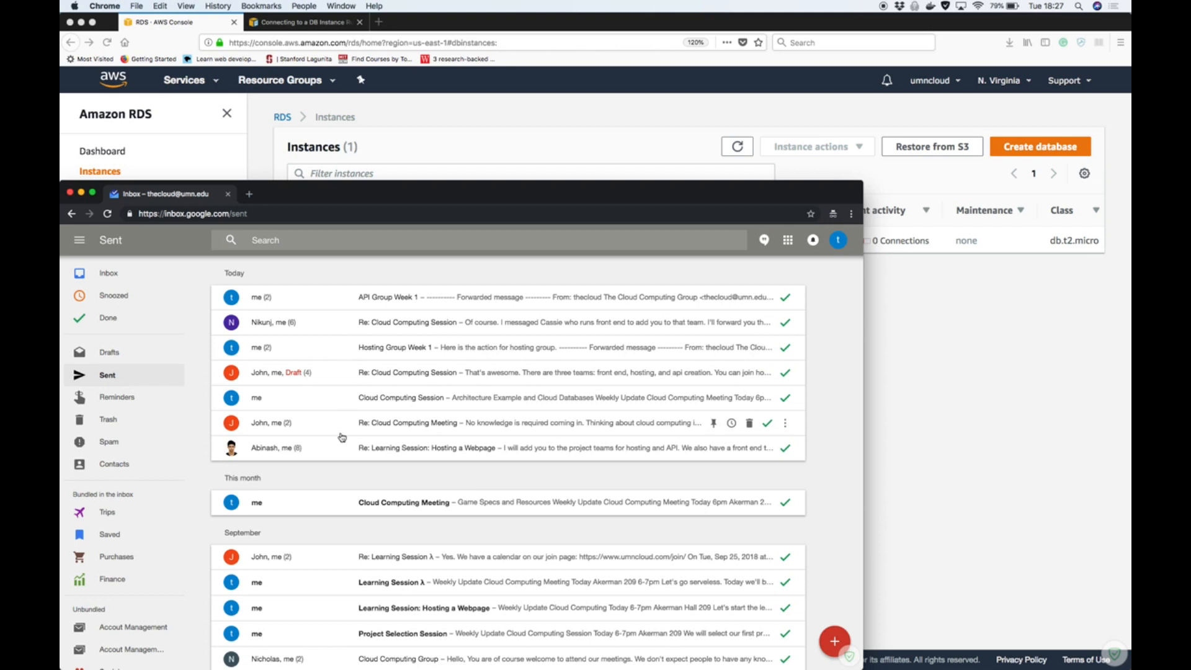
{"action": "scroll", "coordinate": [342, 434], "scroll_direction": "down", "scroll_amount": 2}
{"action": "scroll", "coordinate": [342, 437], "scroll_direction": "down", "scroll_amount": 3}
{"action": "scroll", "coordinate": [341, 438], "scroll_direction": "up", "scroll_amount": 5}
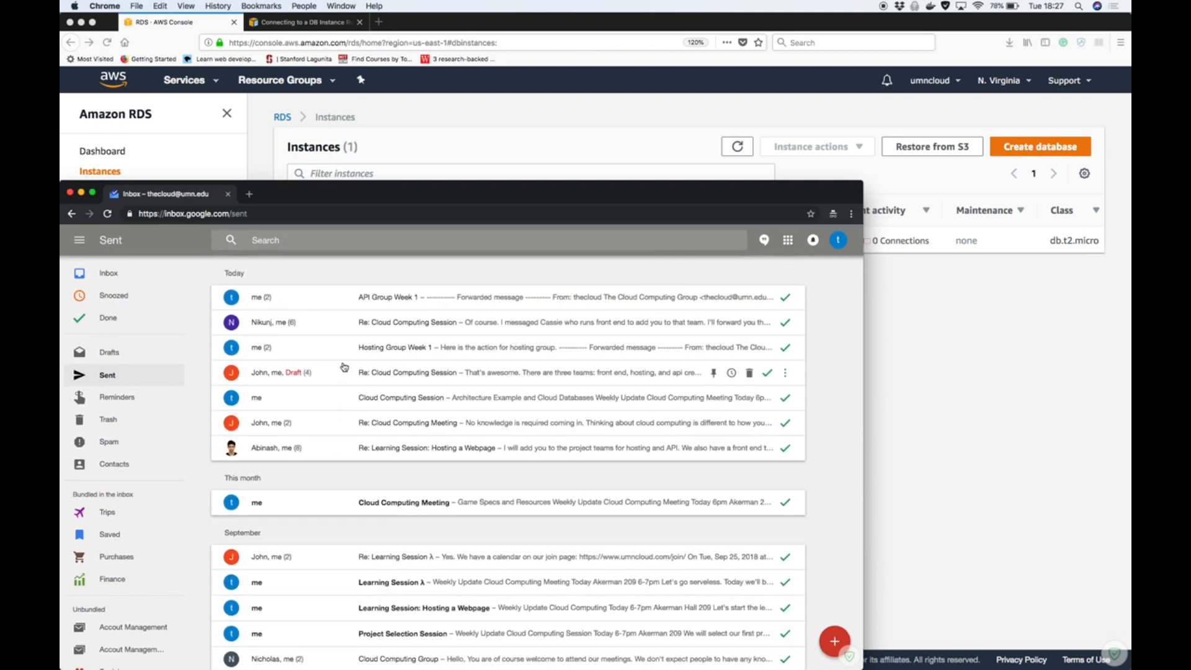
{"action": "left_click", "coordinate": [342, 355]}
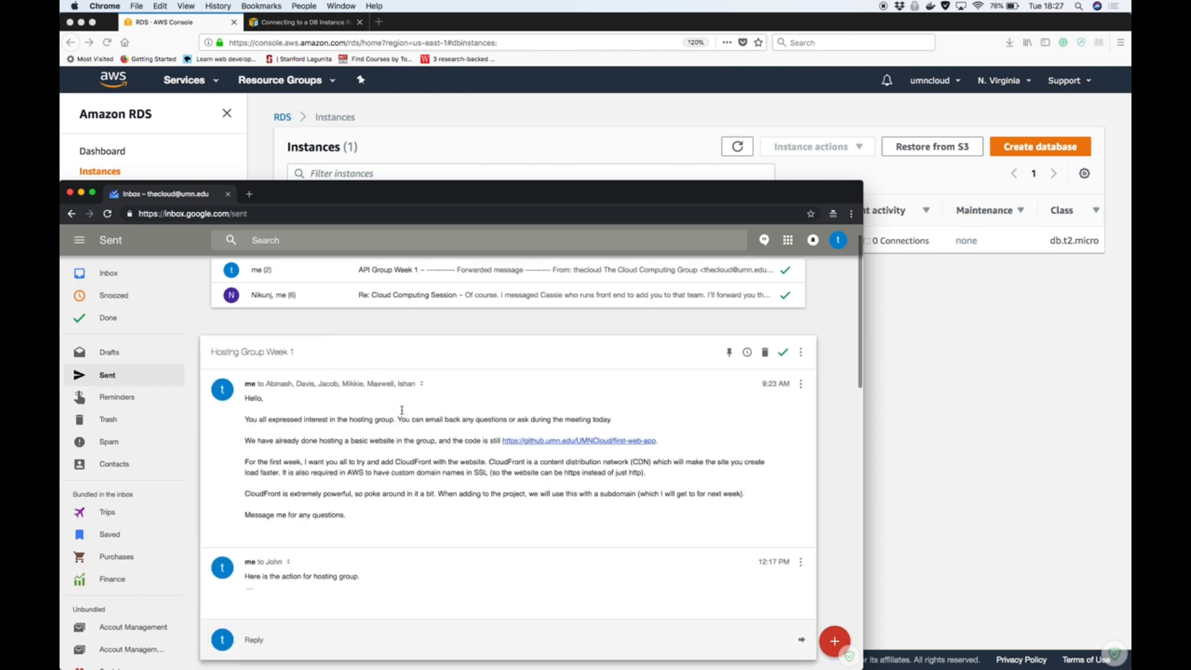
Check the full recipient details of the first "Hosting Group Week 1" message, and collapse them again
{"action": "left_click", "coordinate": [422, 385]}
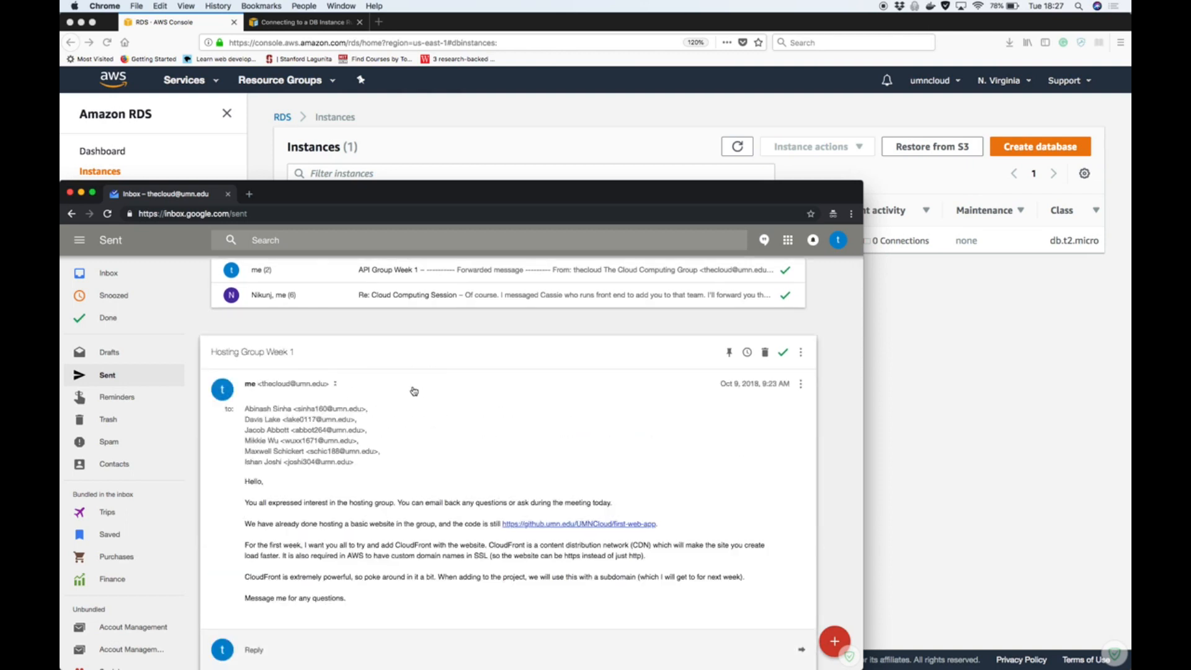
{"action": "mouse_move", "coordinate": [323, 427]}
{"action": "left_click", "coordinate": [337, 386]}
{"action": "scroll", "coordinate": [351, 419], "scroll_direction": "up", "scroll_amount": 2}
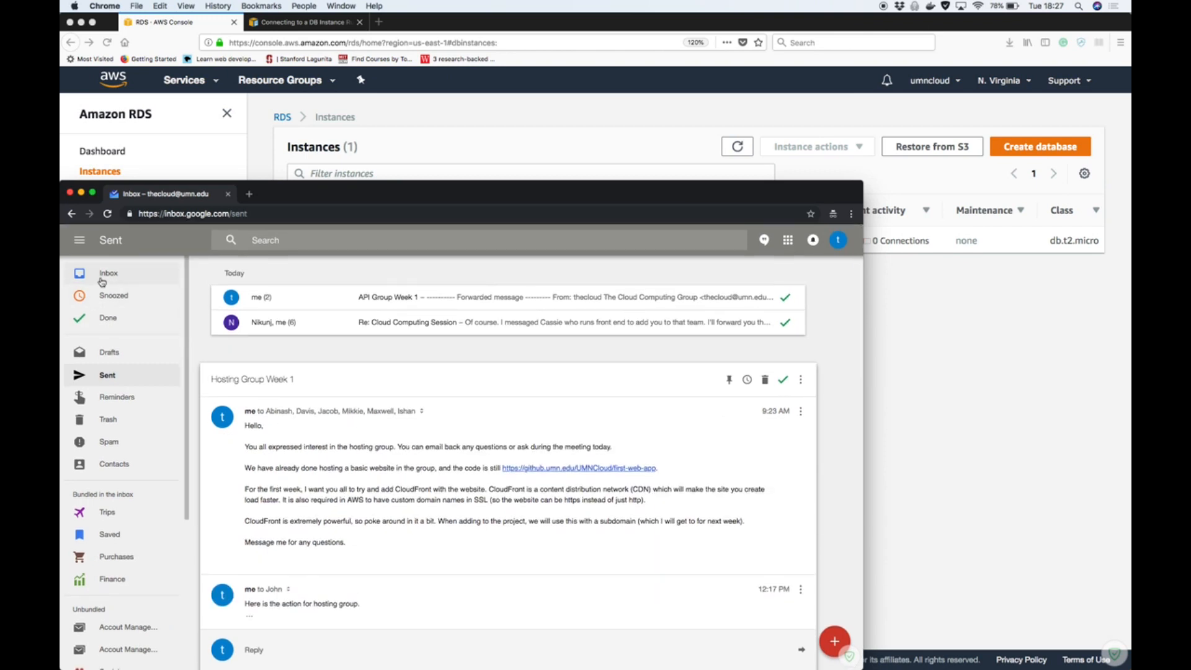
Forward the first "Hosting Group Week 1" message to the additional recipient's e-mail address, and return to the RDS instances list in Firefox
{"action": "left_click", "coordinate": [800, 411]}
{"action": "left_click", "coordinate": [724, 481]}
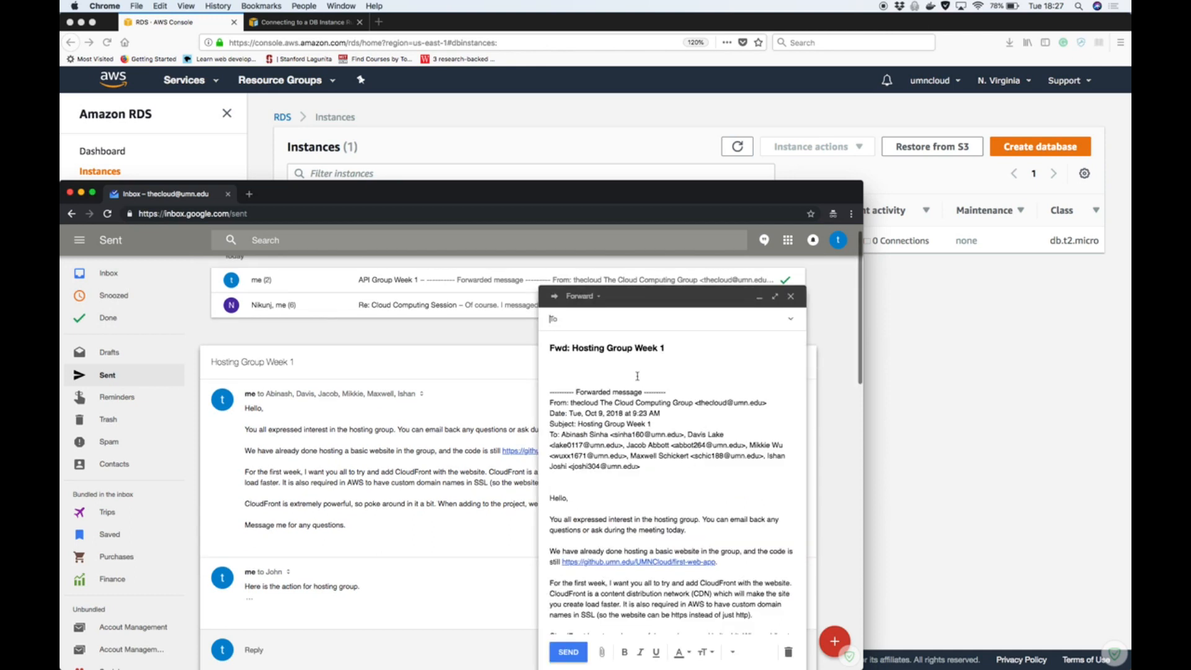
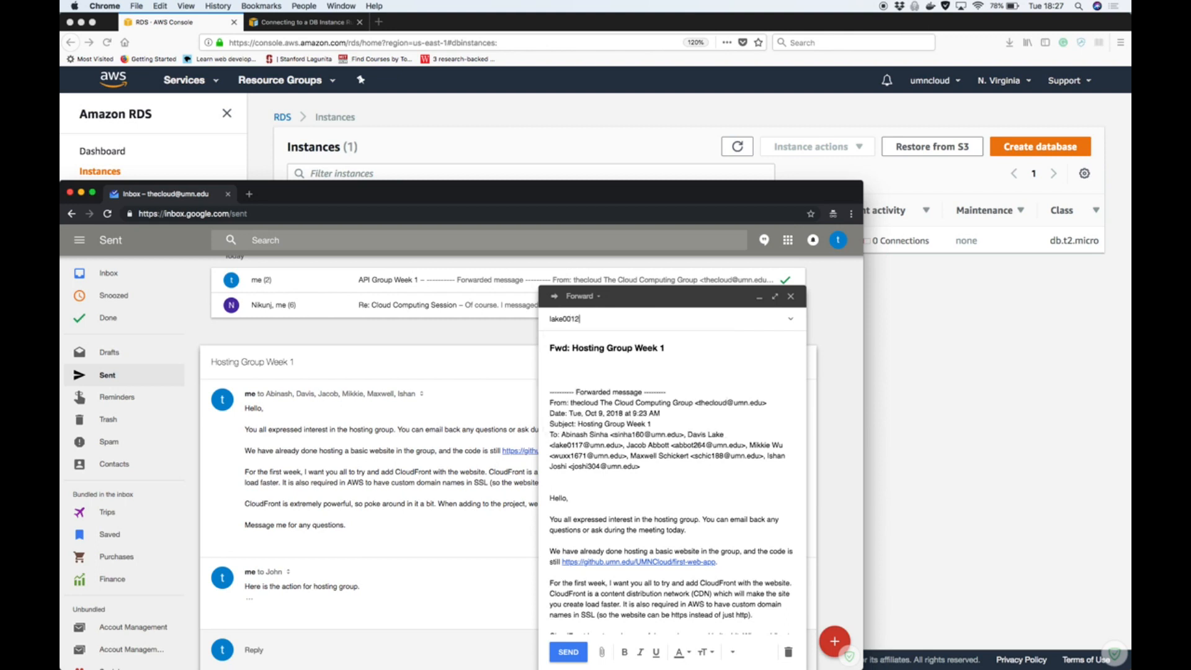
{"action": "left_click", "coordinate": [568, 652]}
{"action": "left_click", "coordinate": [146, 279]}
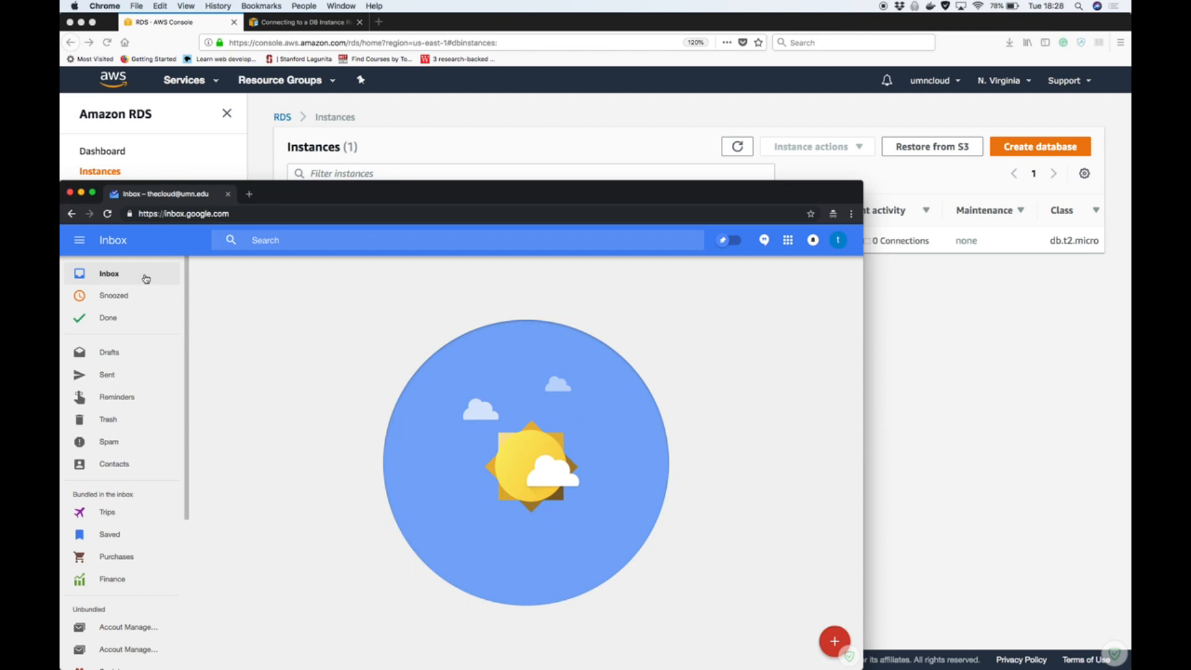
{"action": "left_click", "coordinate": [1008, 360]}
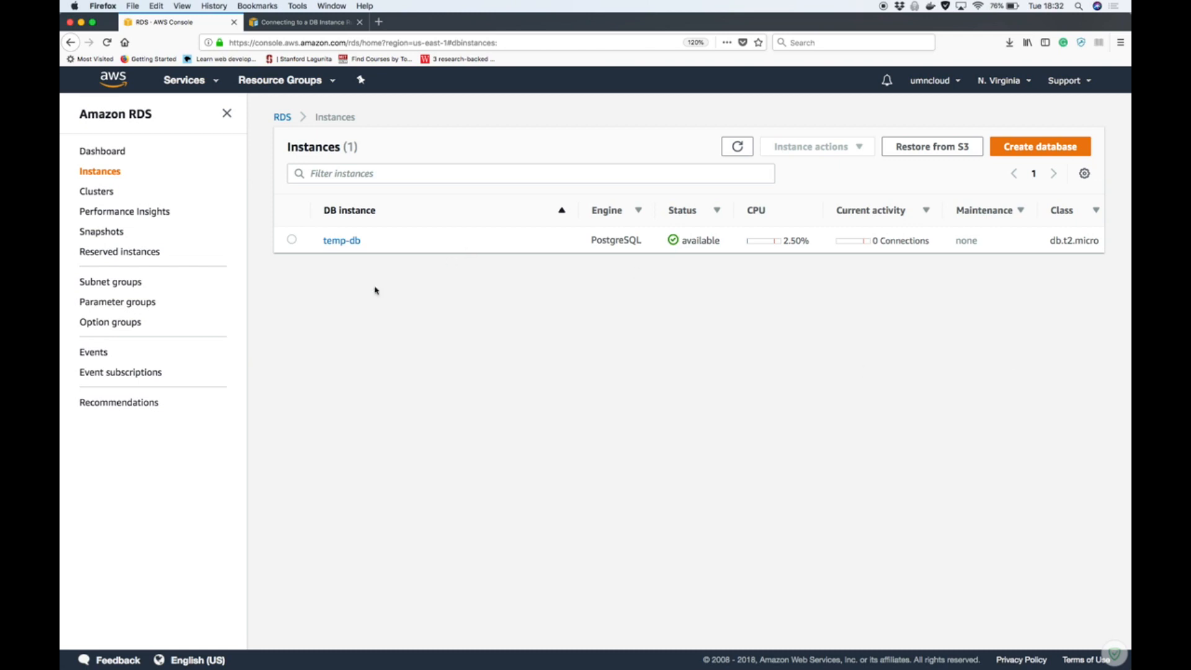
Open the details page of the temp-db instance and examine its CloudWatch graphs
{"action": "left_click", "coordinate": [342, 241]}
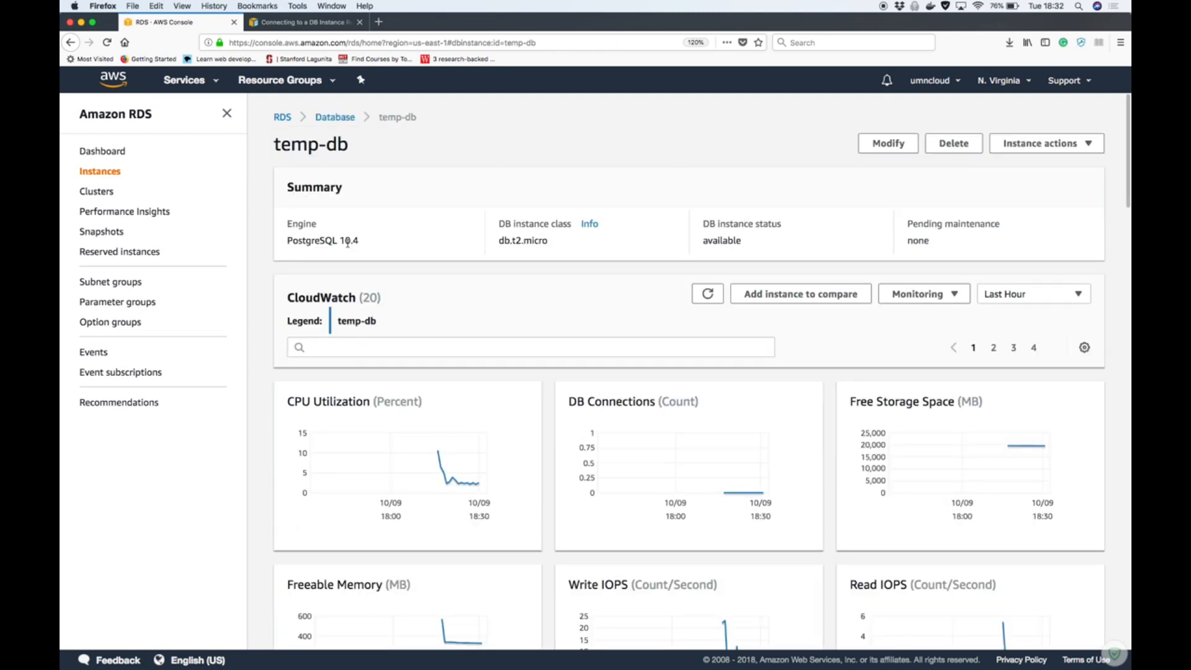
{"action": "scroll", "coordinate": [509, 297], "scroll_direction": "down", "scroll_amount": 6}
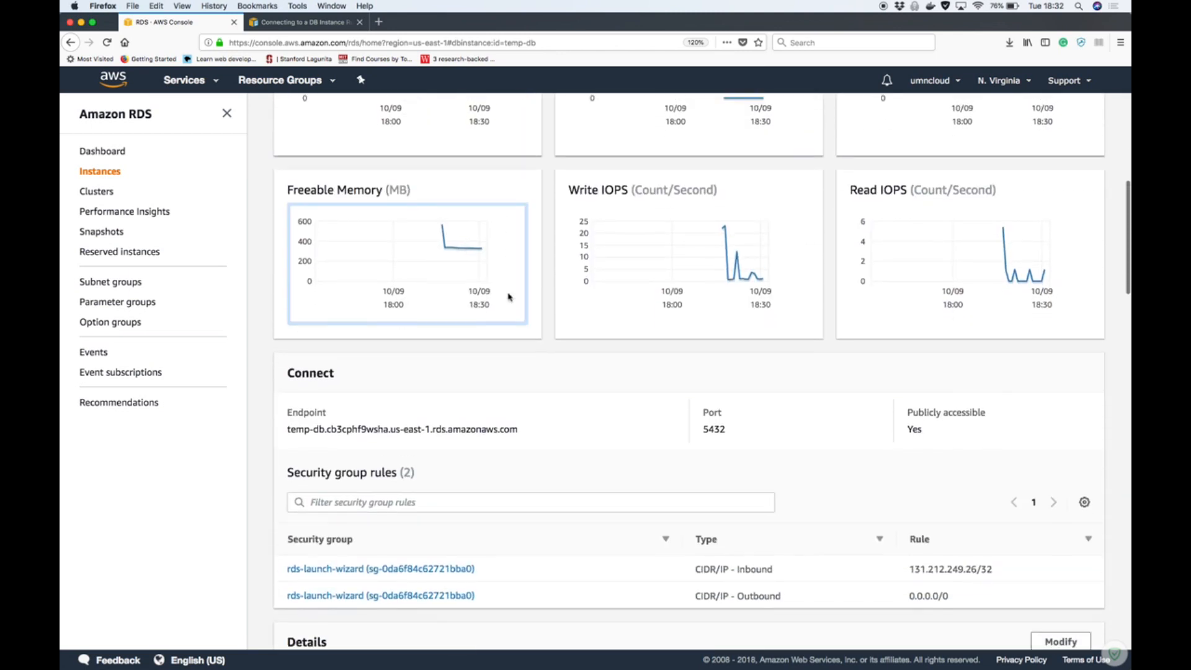
{"action": "scroll", "coordinate": [508, 297], "scroll_direction": "up", "scroll_amount": 2}
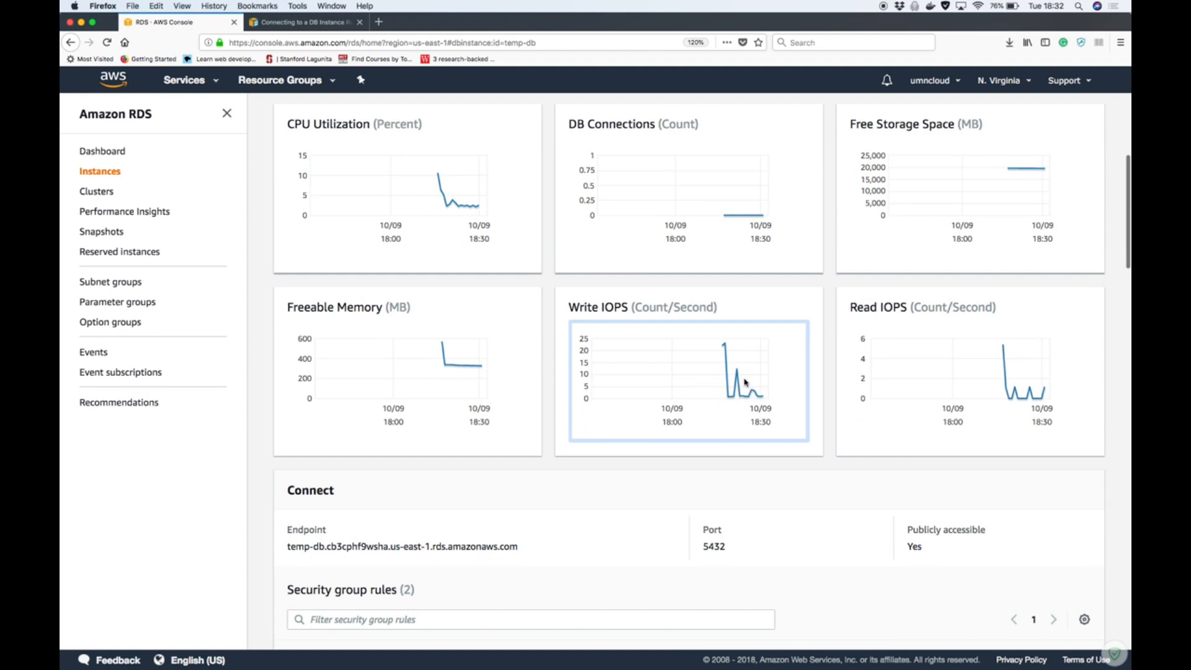
{"action": "scroll", "coordinate": [682, 350], "scroll_direction": "up", "scroll_amount": 1}
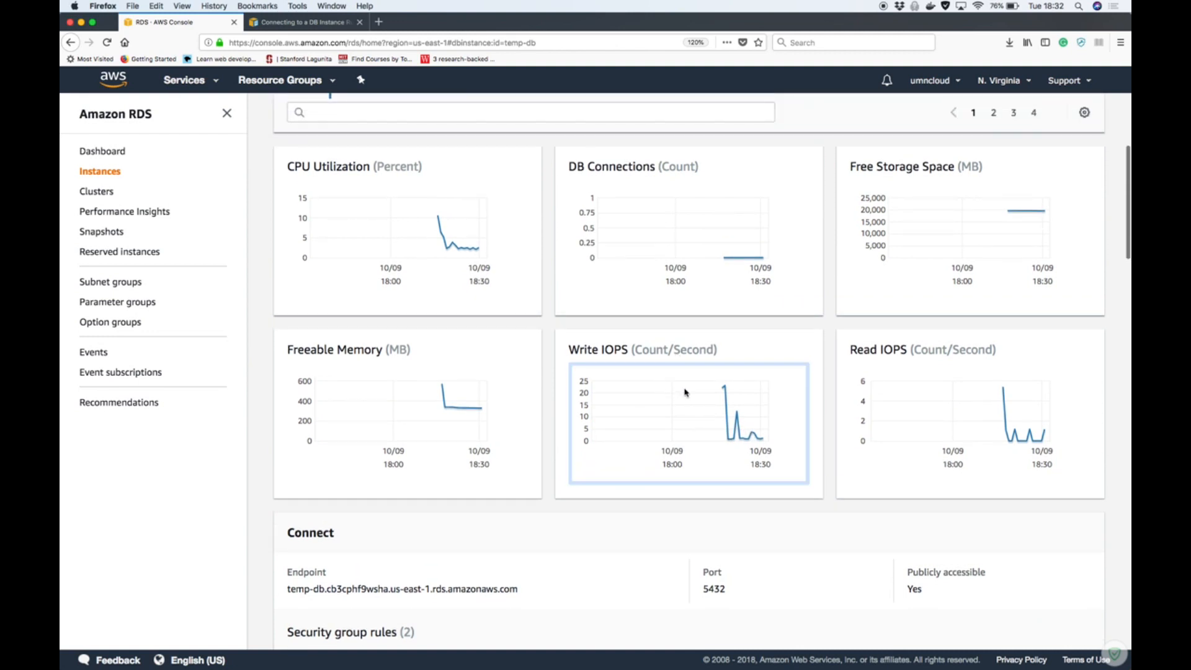
{"action": "scroll", "coordinate": [685, 392], "scroll_direction": "up", "scroll_amount": 1}
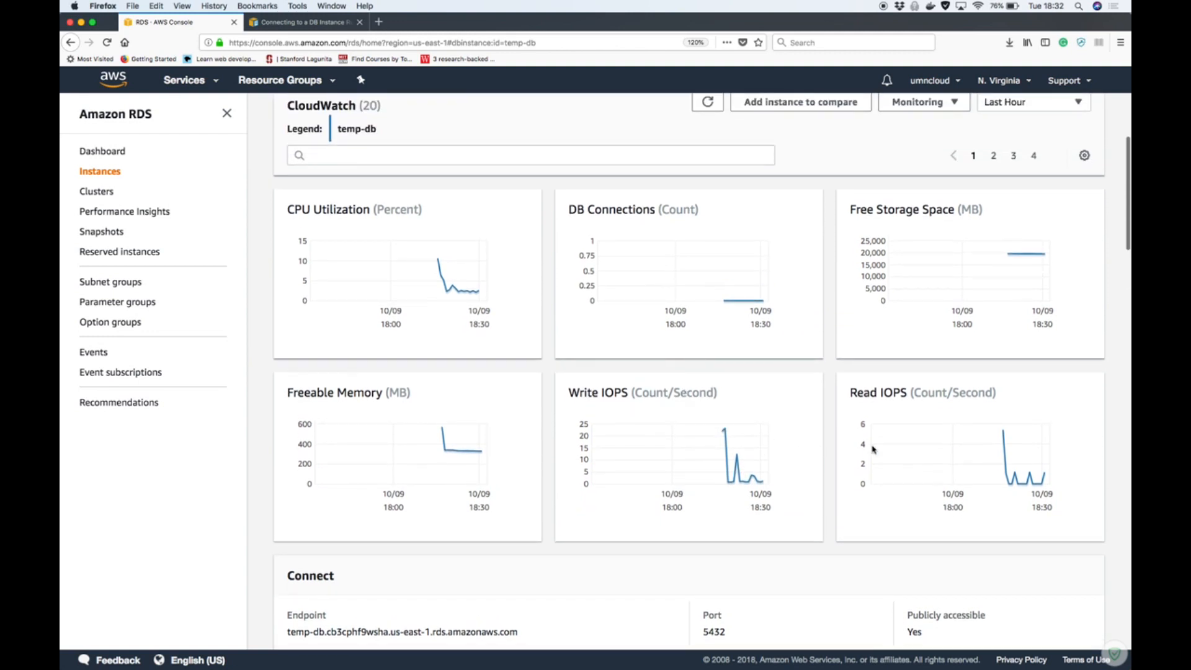
Examine temp-db's connection info, security group rules, configuration details, snapshots, logs and recent events
{"action": "scroll", "coordinate": [912, 464], "scroll_direction": "down", "scroll_amount": 10}
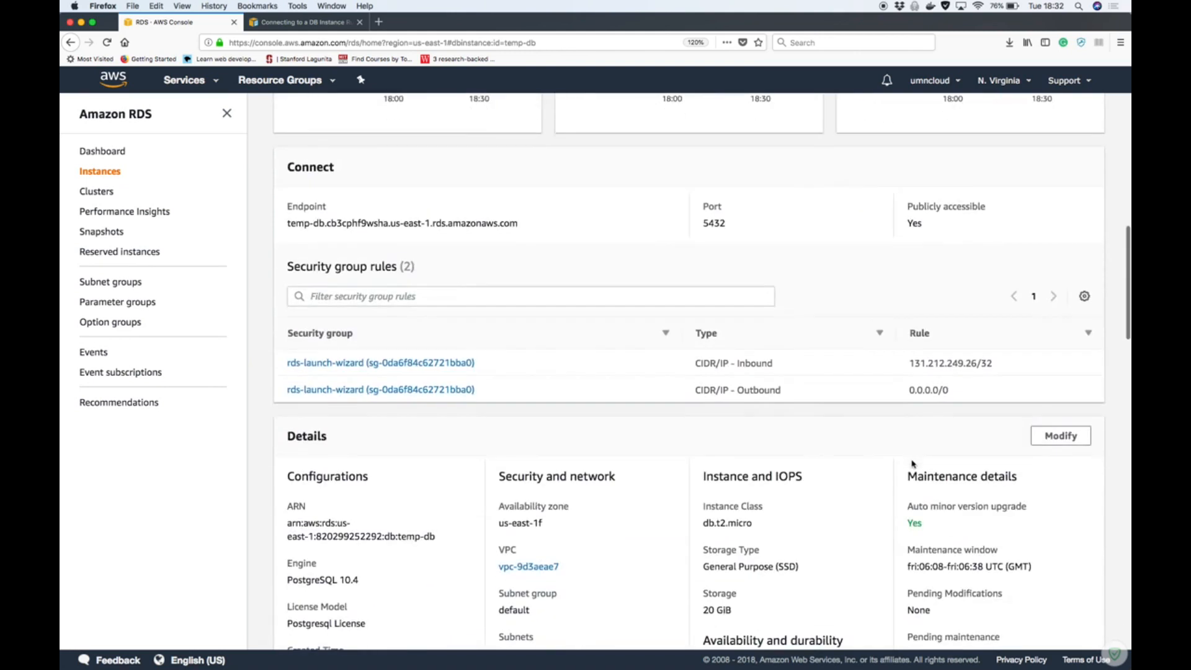
{"action": "scroll", "coordinate": [775, 466], "scroll_direction": "down", "scroll_amount": 9}
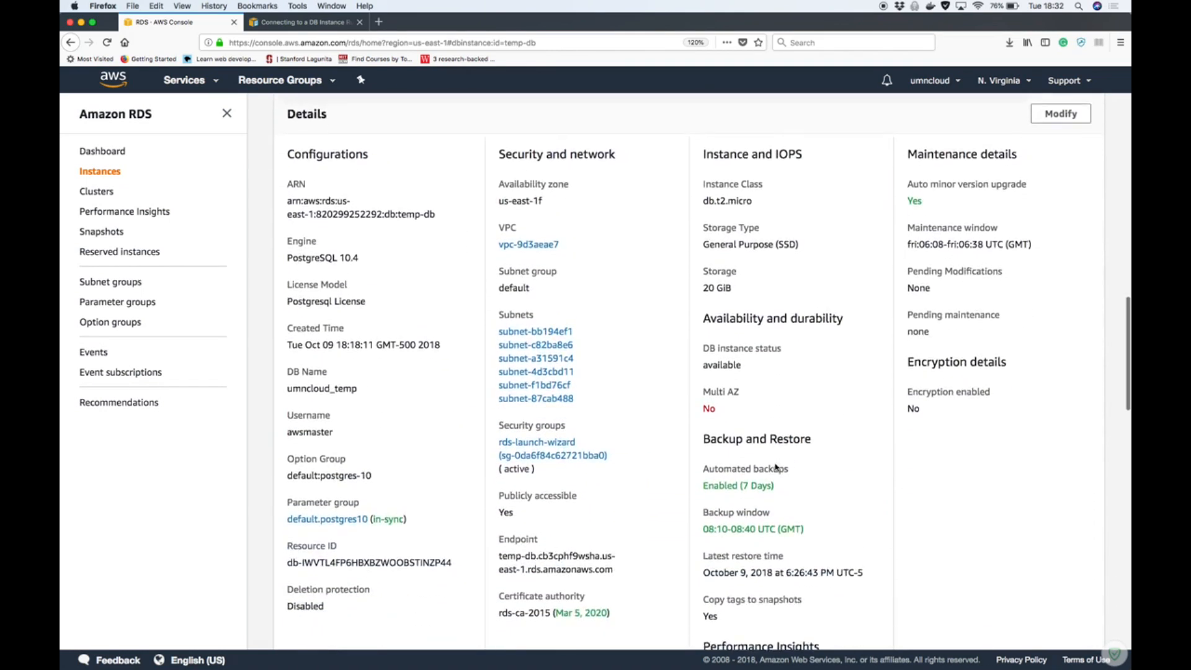
{"action": "scroll", "coordinate": [775, 466], "scroll_direction": "down", "scroll_amount": 15}
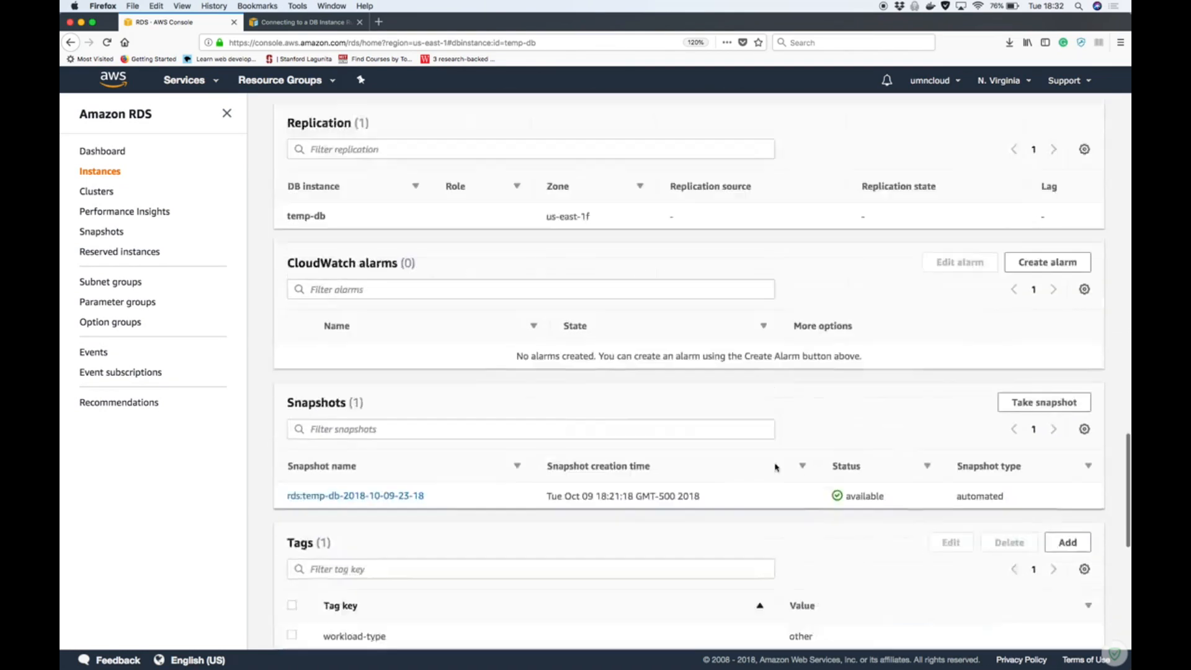
{"action": "scroll", "coordinate": [775, 466], "scroll_direction": "down", "scroll_amount": 8}
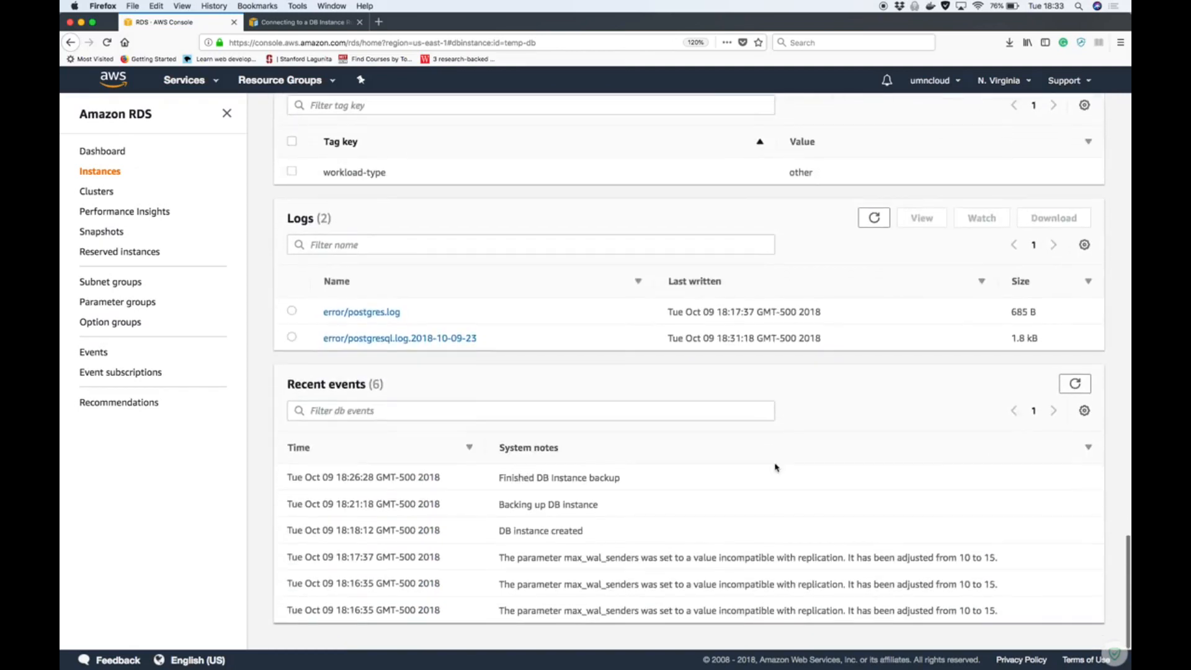
{"action": "scroll", "coordinate": [775, 467], "scroll_direction": "up", "scroll_amount": 20}
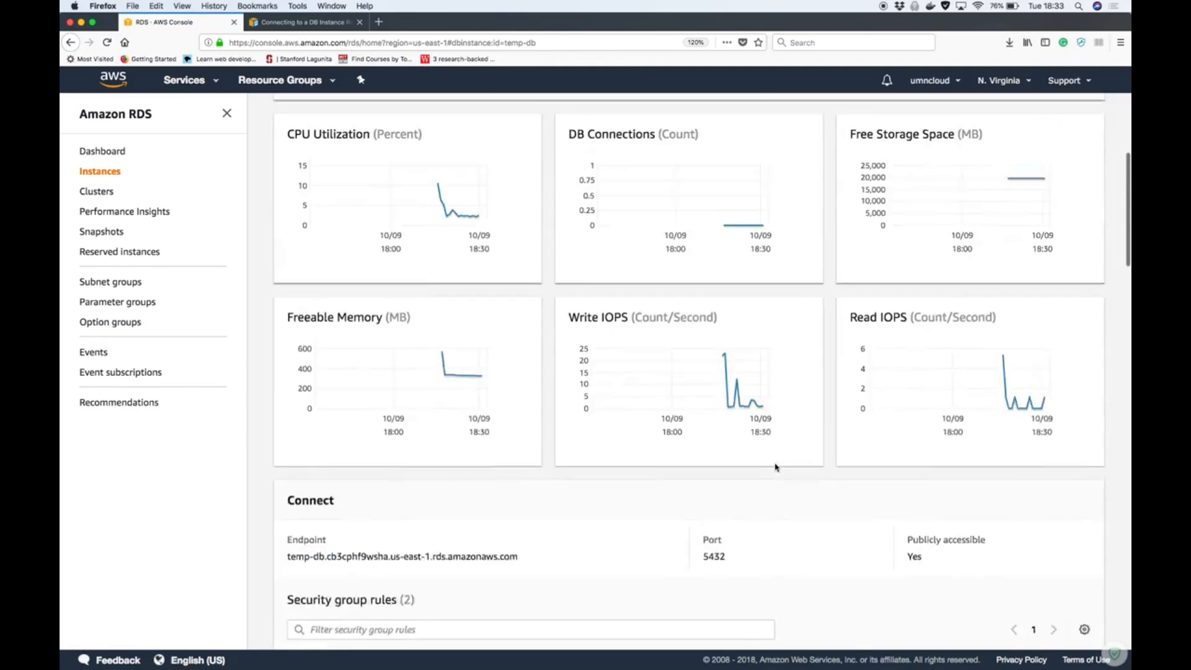
{"action": "scroll", "coordinate": [776, 466], "scroll_direction": "down", "scroll_amount": 10}
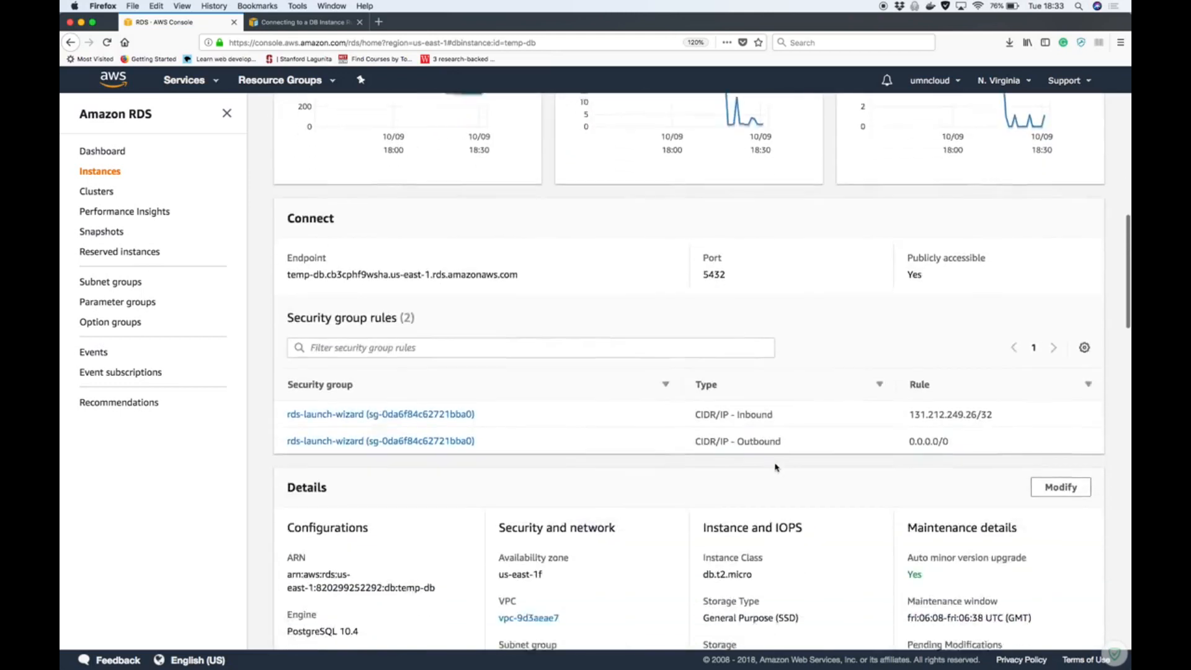
{"action": "scroll", "coordinate": [775, 466], "scroll_direction": "down", "scroll_amount": 2}
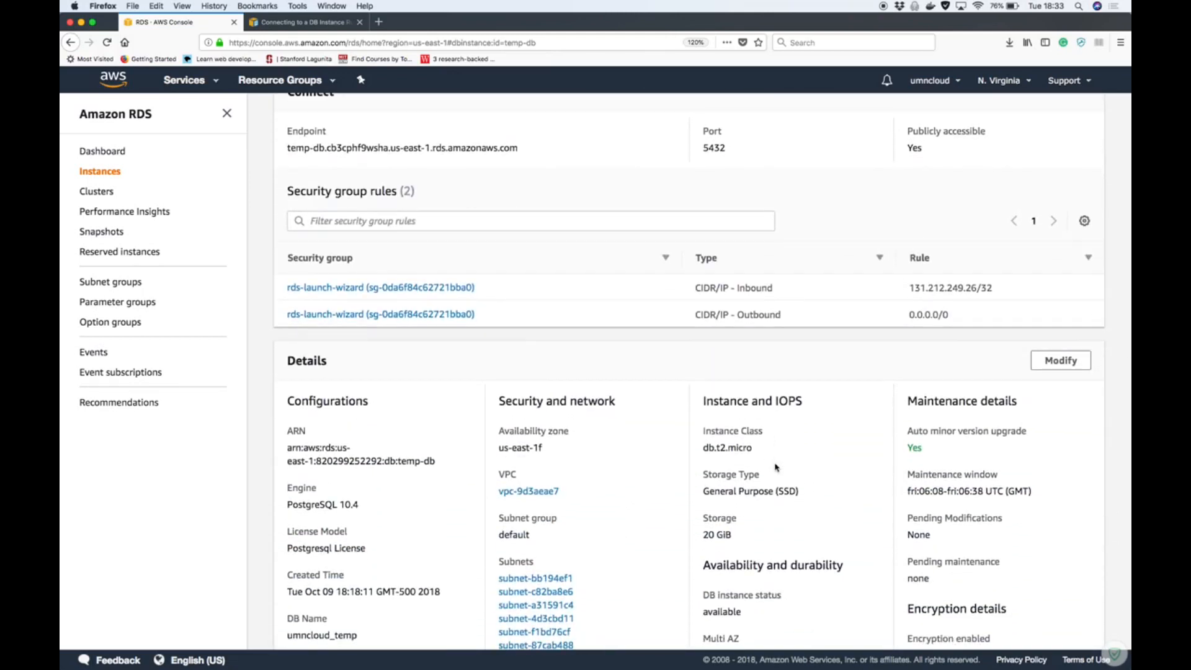
{"action": "scroll", "coordinate": [680, 516], "scroll_direction": "down", "scroll_amount": 4}
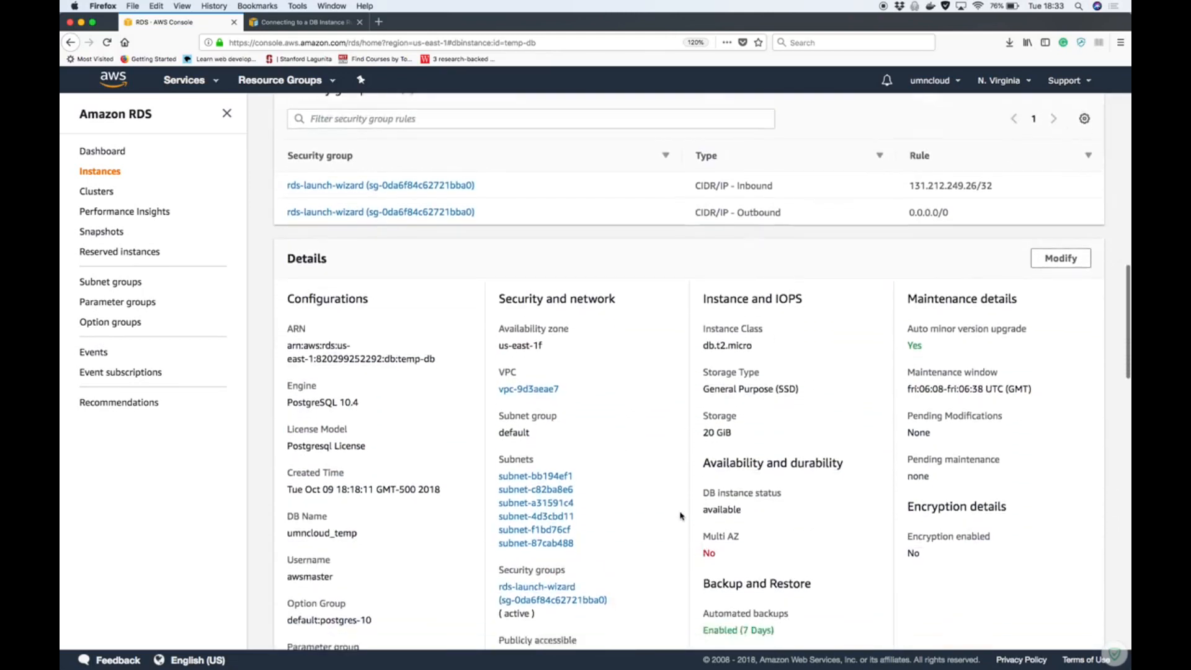
{"action": "scroll", "coordinate": [680, 512], "scroll_direction": "down", "scroll_amount": 1}
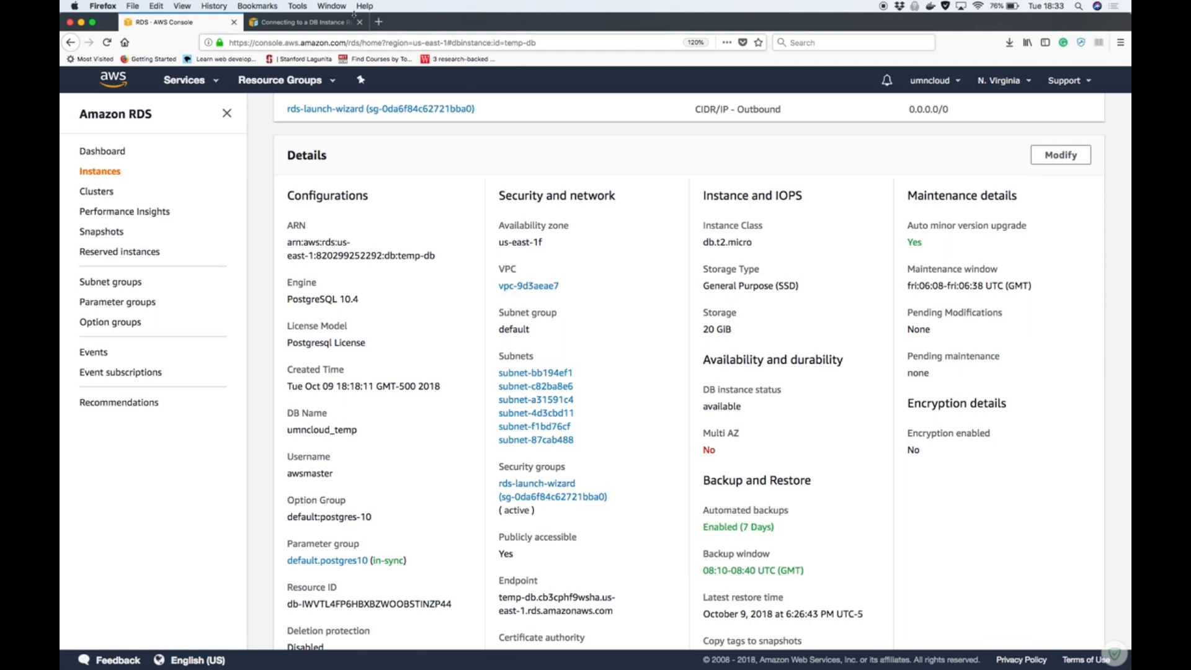
Show the psql formats in the PostgreSQL connection guide, and place an iTerm2 window with only a fresh shell session over the guide
{"action": "left_click", "coordinate": [289, 22]}
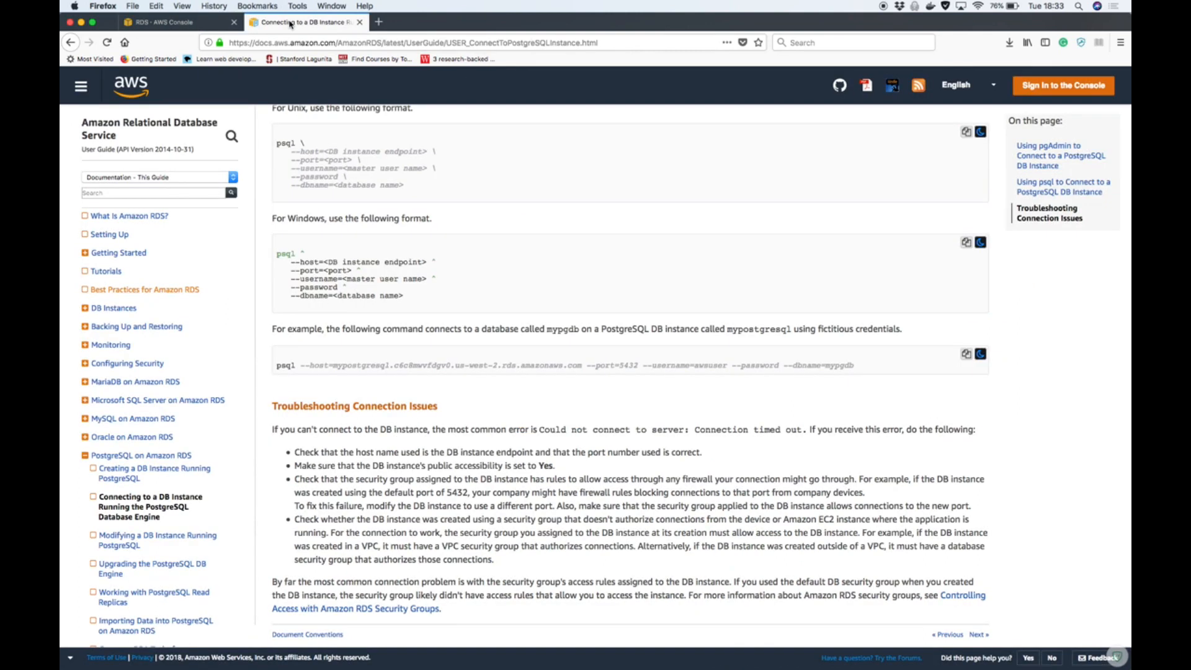
{"action": "scroll", "coordinate": [323, 258], "scroll_direction": "up", "scroll_amount": 1}
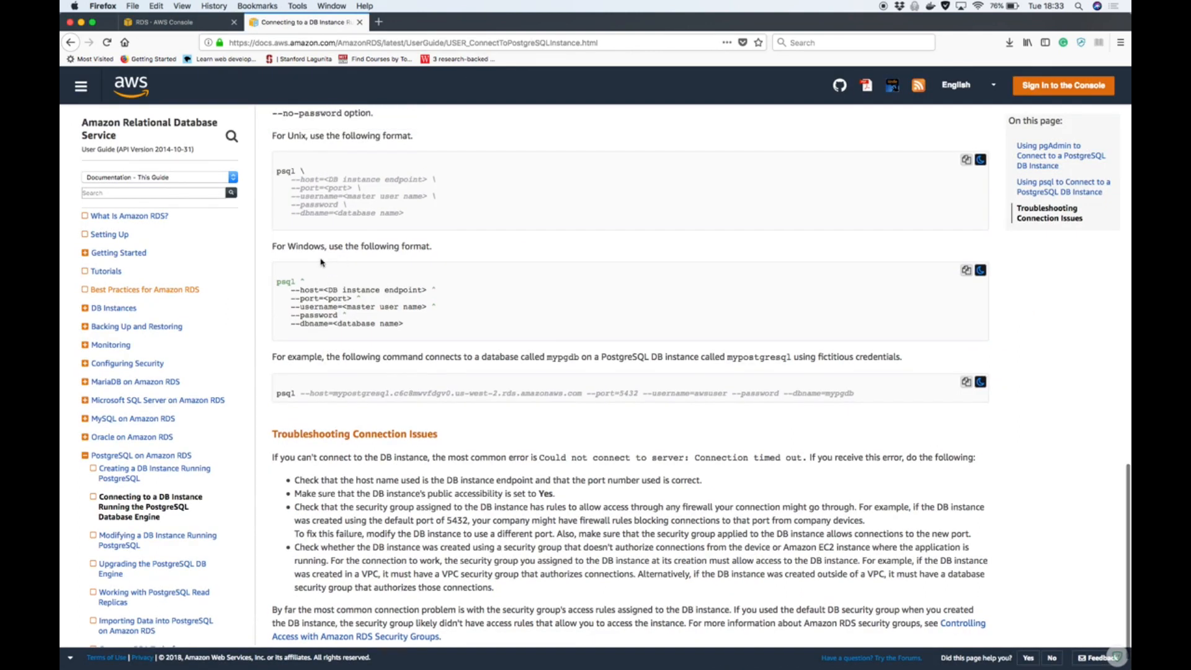
{"action": "mouse_move", "coordinate": [453, 665]}
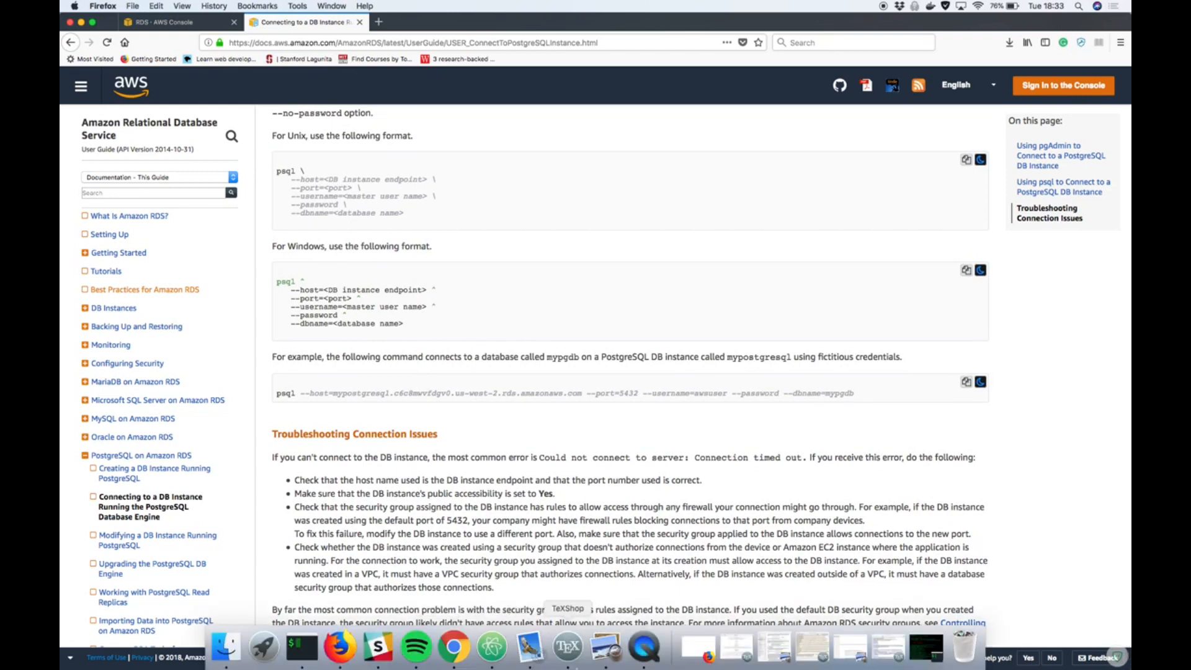
{"action": "left_click", "coordinate": [913, 657]}
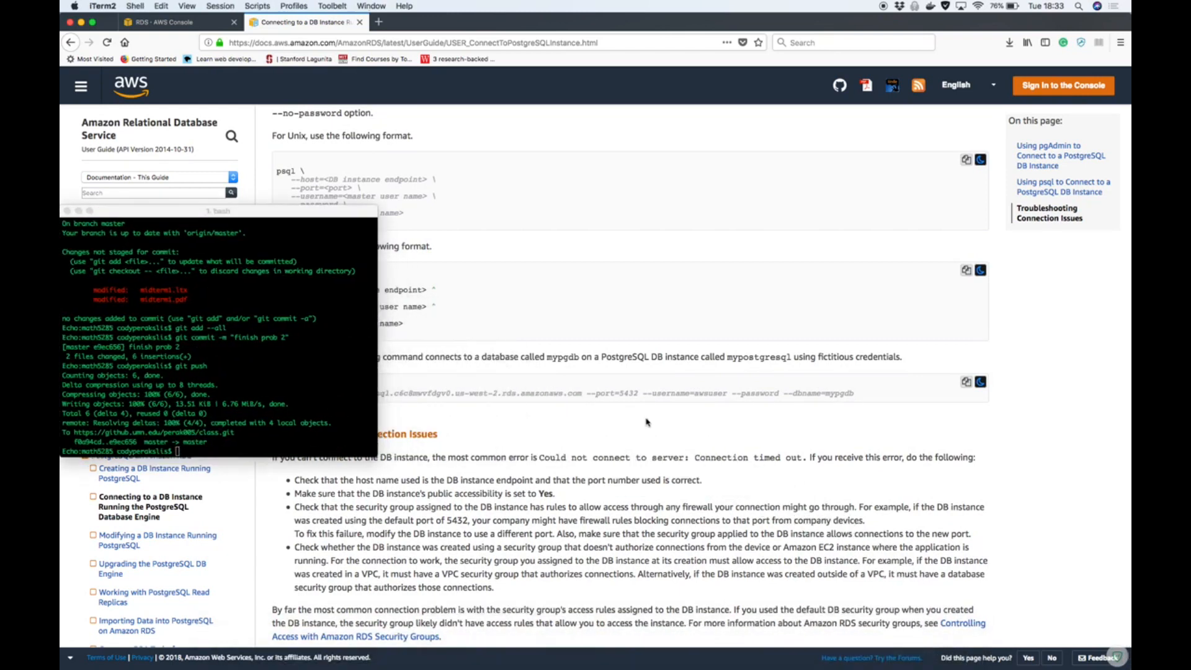
{"action": "key", "text": "super+t"}
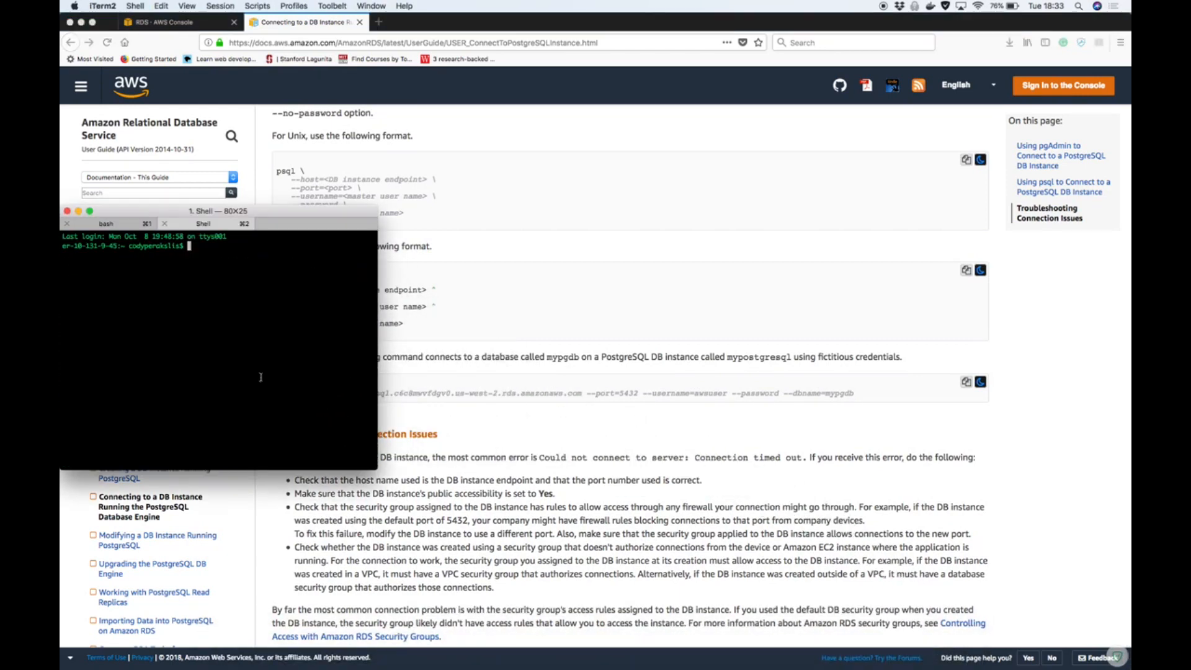
{"action": "key", "text": "super+w"}
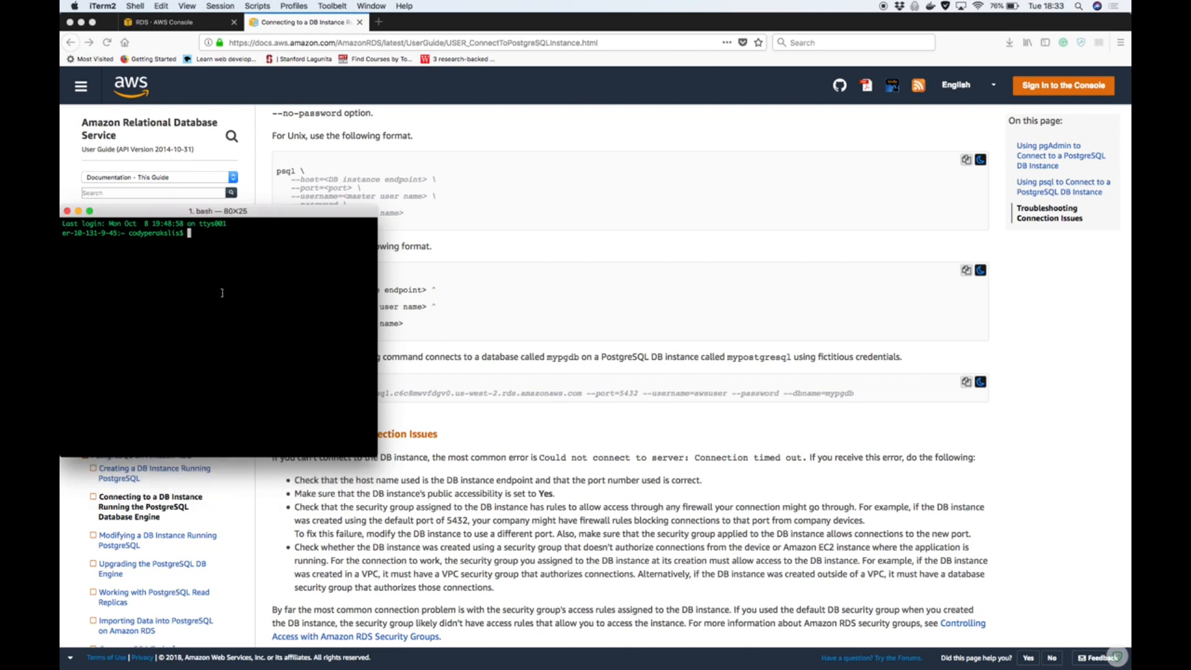
{"action": "left_click", "coordinate": [264, 210]}
{"action": "left_click_drag", "start_coordinate": [263, 211], "coordinate": [832, 149]}
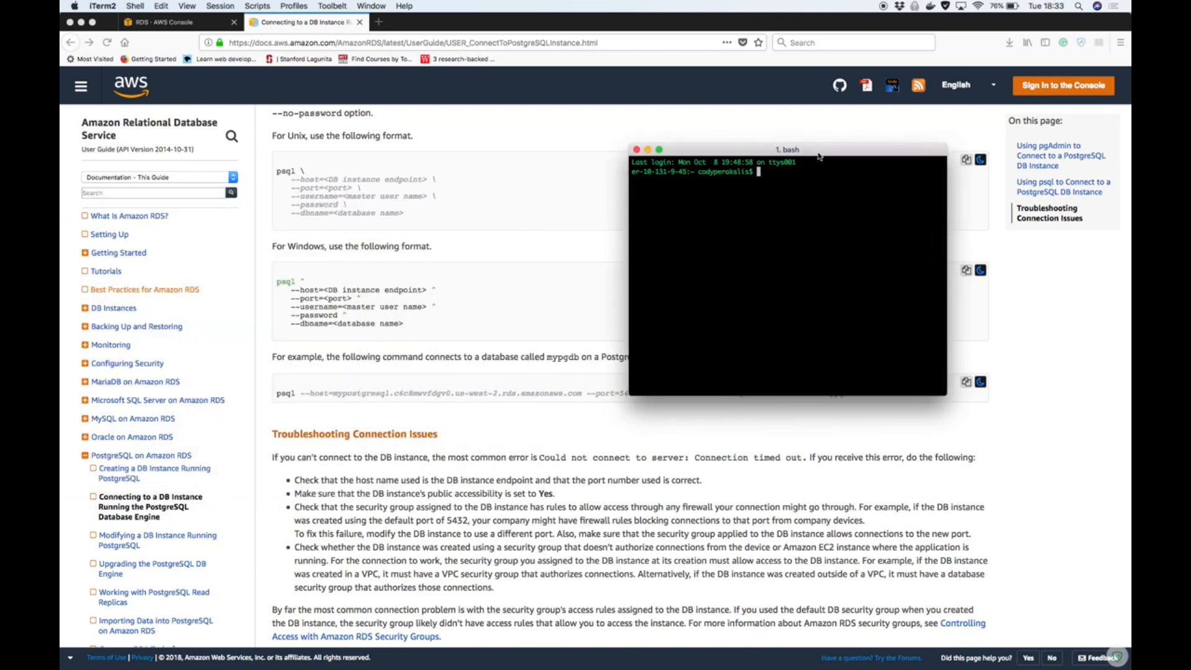
Begin the connection command with "psql --host=" in the terminal, and enlarge the terminal text three levels
{"action": "type", "text": "psql"}
{"action": "key", "text": "super+equal"}
{"action": "key", "text": "super+equal"}
{"action": "key", "text": "super+equal"}
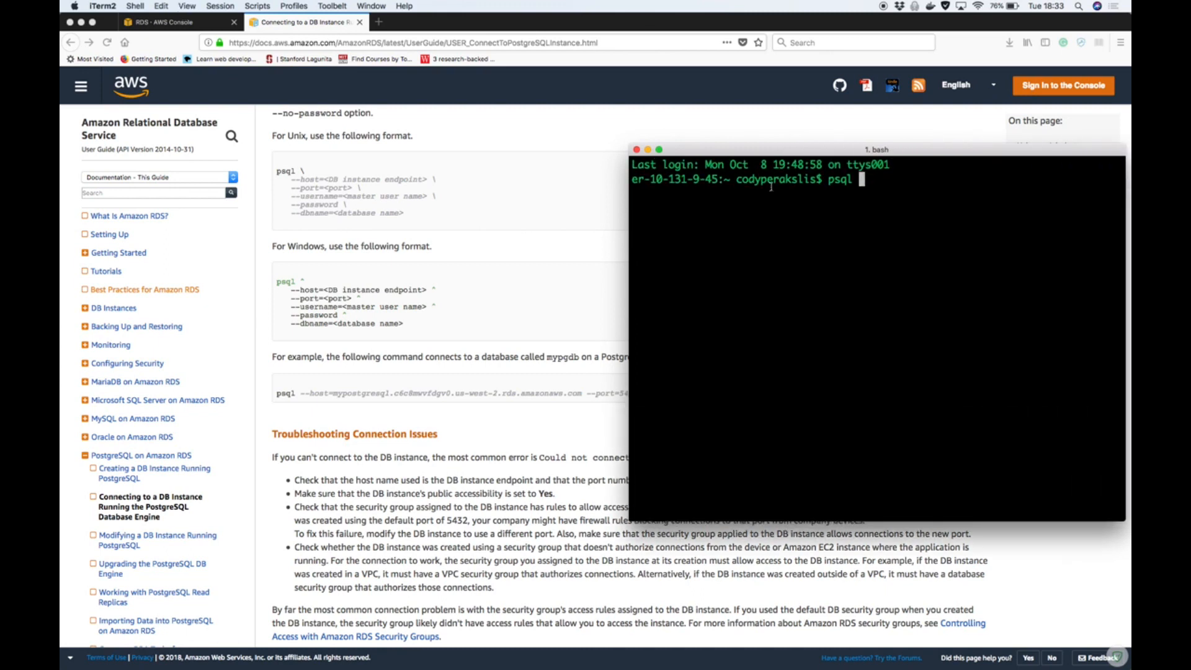
{"action": "type", "text": "--host="}
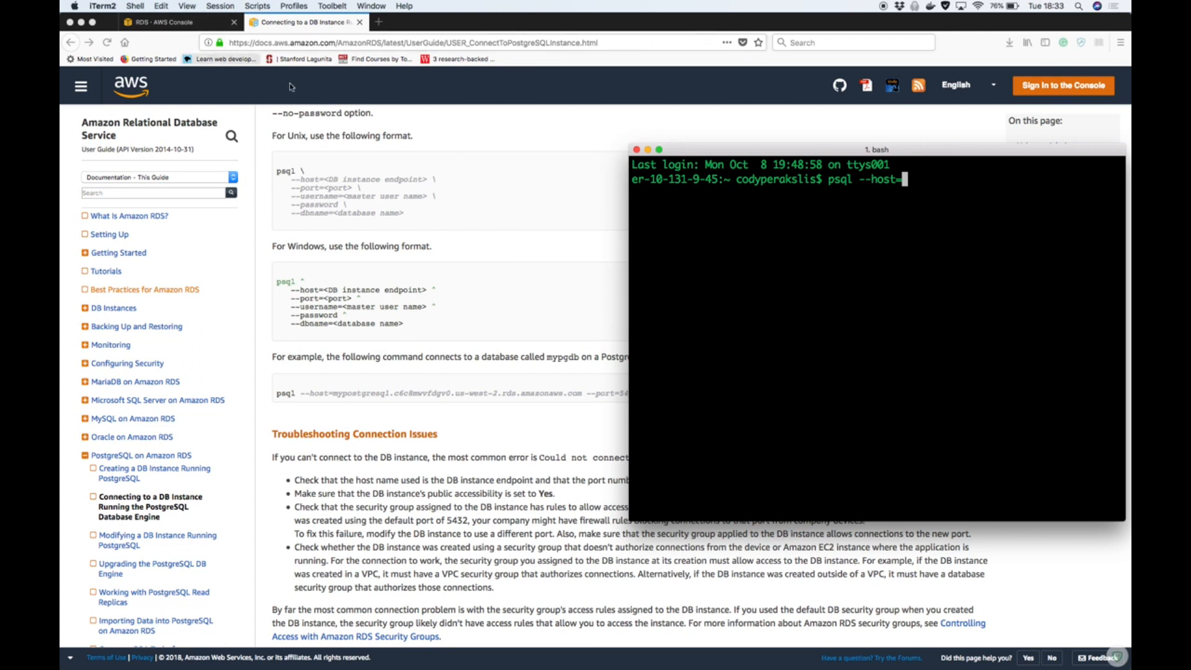
Copy temp-db's endpoint address from the Security and network details in the RDS console
{"action": "left_click", "coordinate": [192, 24]}
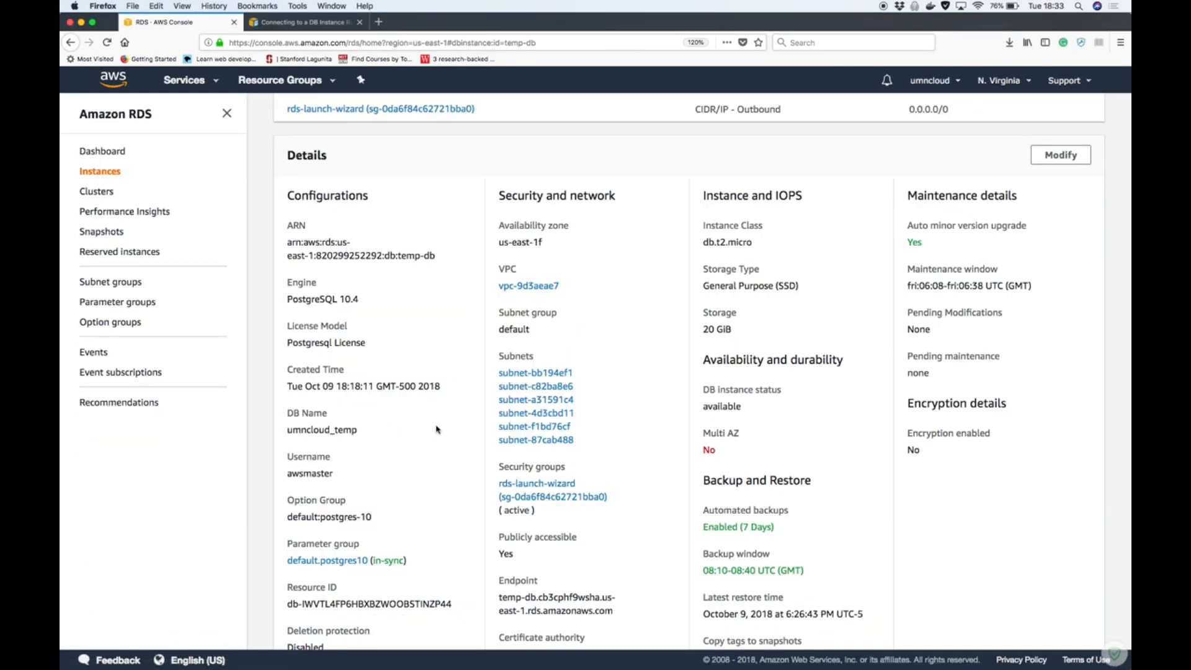
{"action": "scroll", "coordinate": [437, 429], "scroll_direction": "down", "scroll_amount": 2}
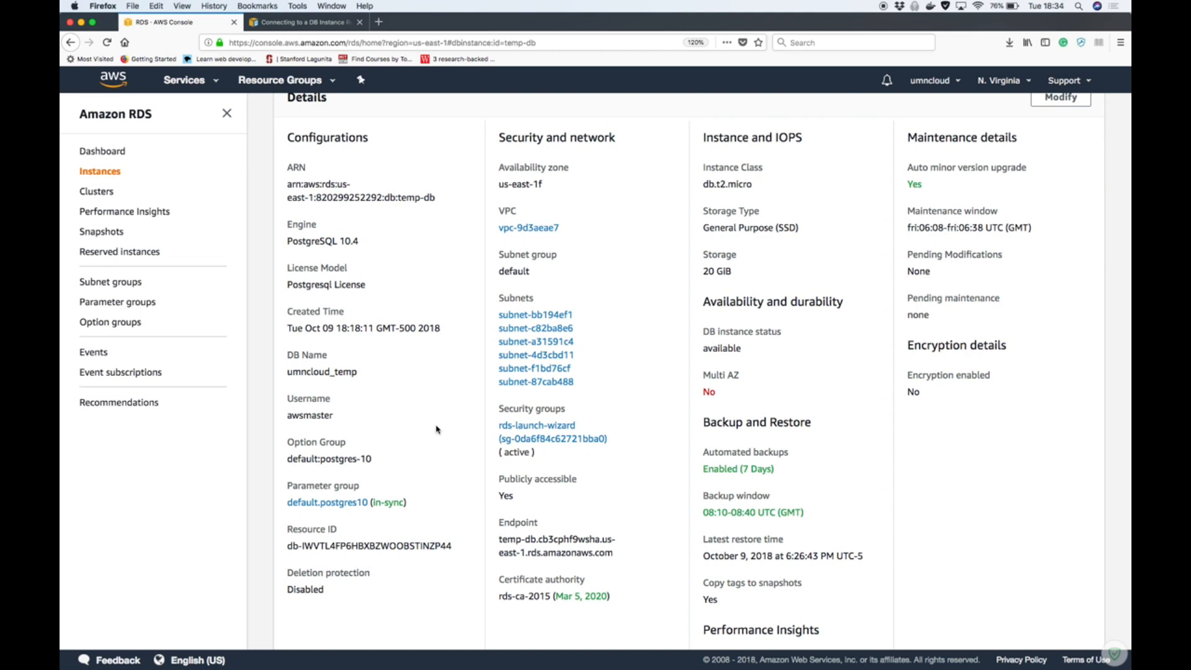
{"action": "scroll", "coordinate": [436, 429], "scroll_direction": "down", "scroll_amount": 2}
{"action": "scroll", "coordinate": [436, 428], "scroll_direction": "up", "scroll_amount": 1}
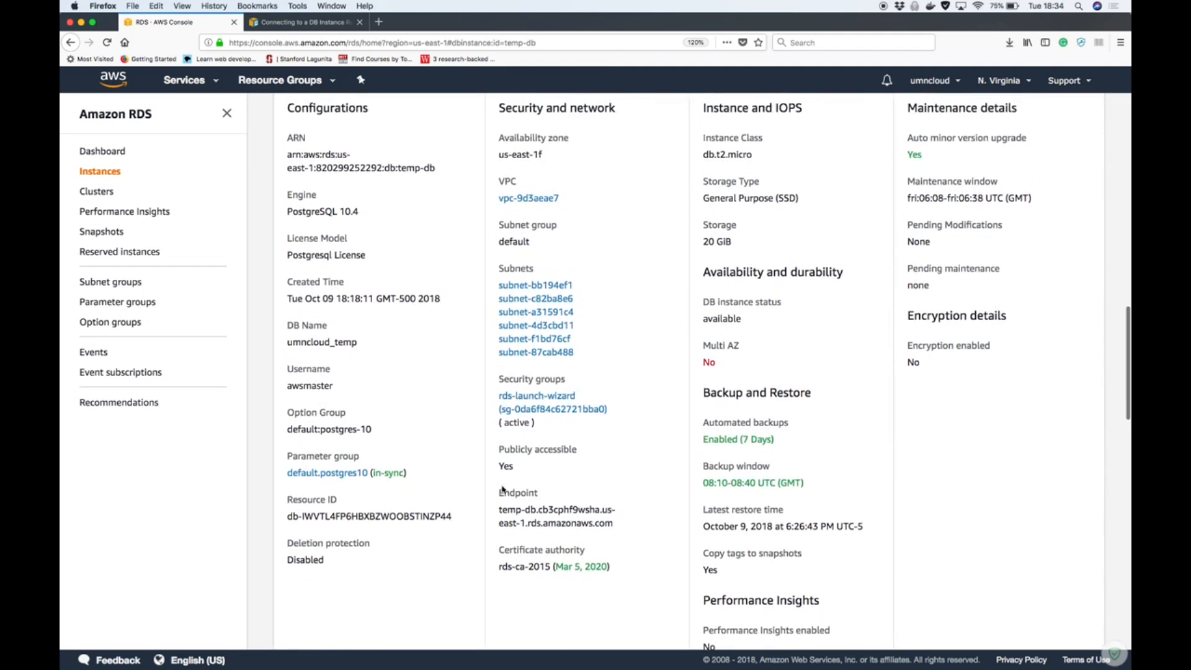
{"action": "left_click_drag", "start_coordinate": [498, 509], "coordinate": [610, 524]}
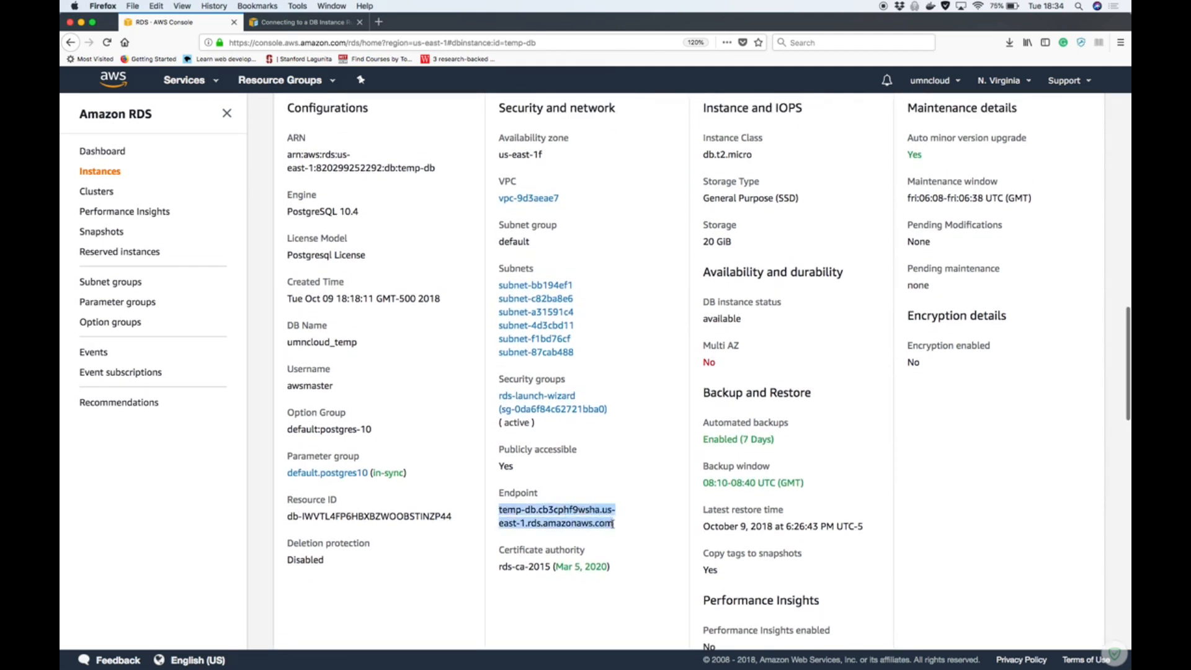
{"action": "key", "text": "super+c"}
Minimize the Chrome Inbox window, and paste the endpoint temp-db.cb3cphf9wsha.us-east-1.rds.amazonaws.com as the psql host in iTerm2
{"action": "key", "text": "ctrl+Up"}
{"action": "left_click", "coordinate": [466, 171]}
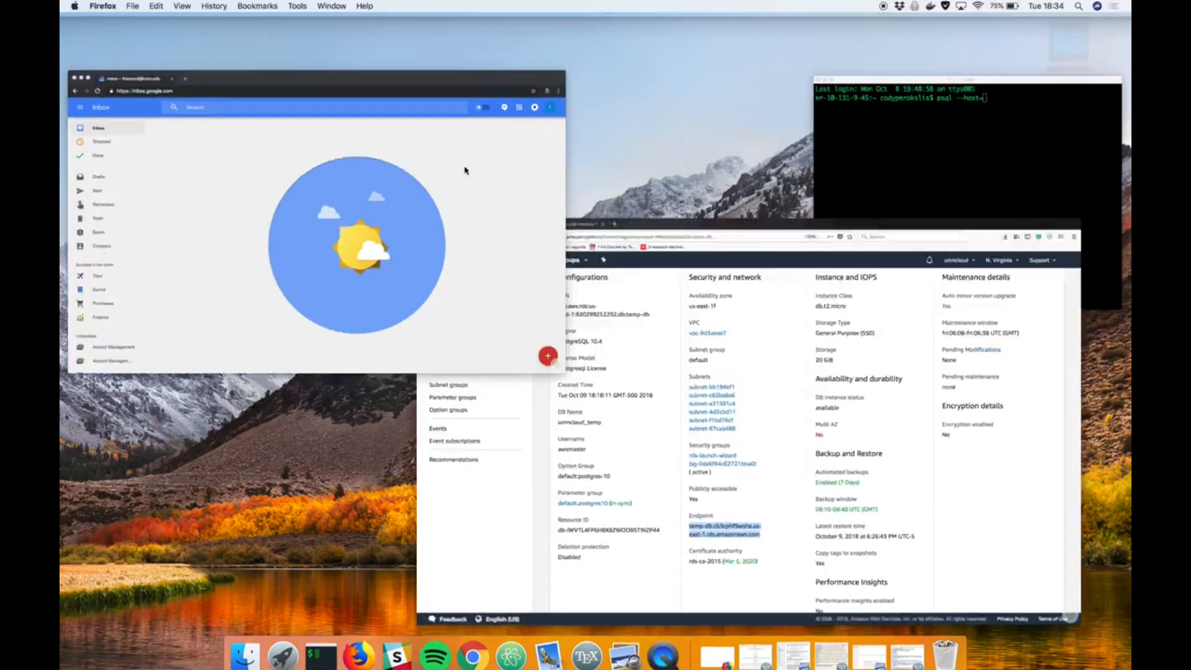
{"action": "left_click", "coordinate": [90, 192]}
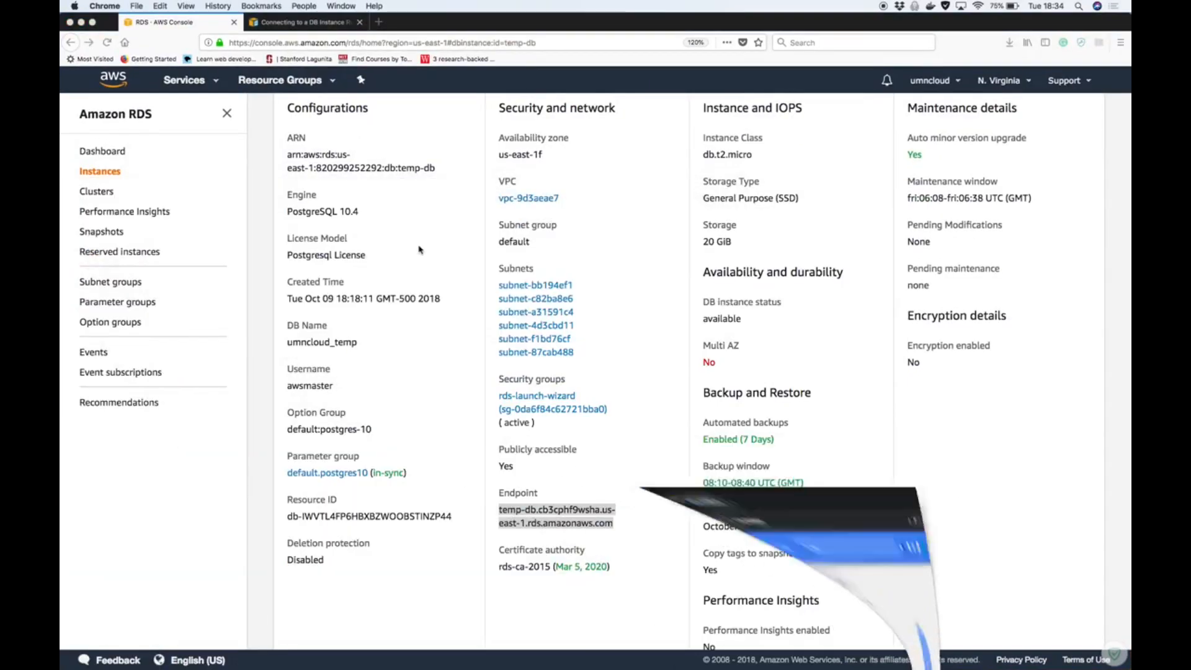
{"action": "key", "text": "ctrl+Up"}
{"action": "left_click", "coordinate": [943, 319]}
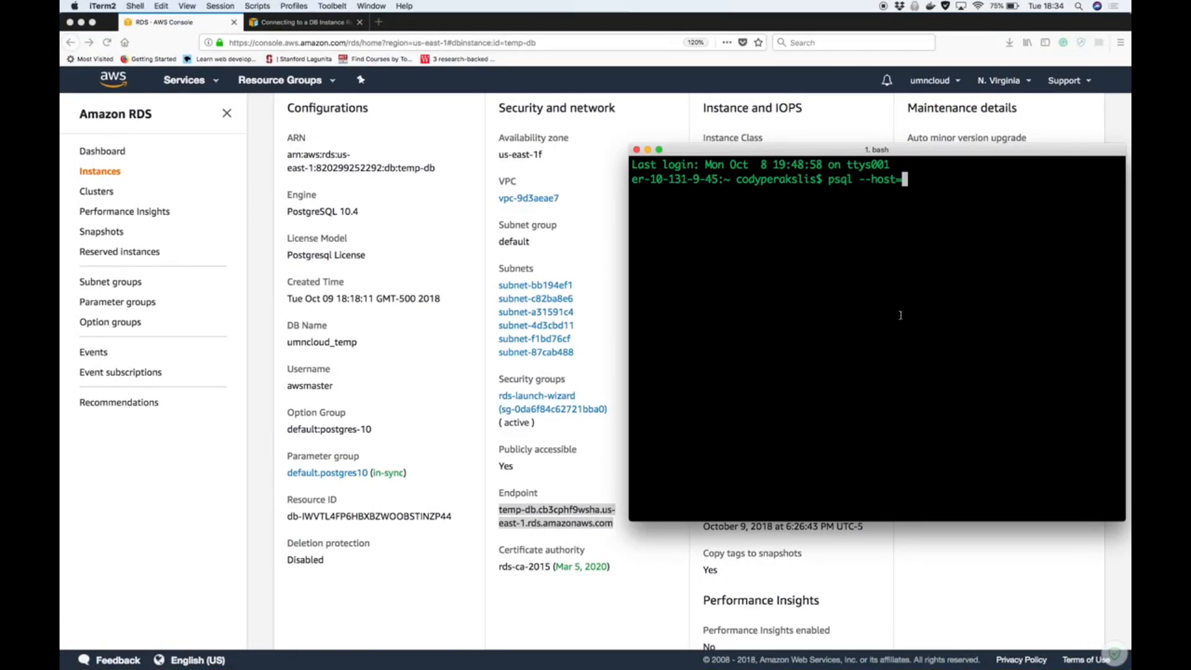
{"action": "key", "text": "super+v"}
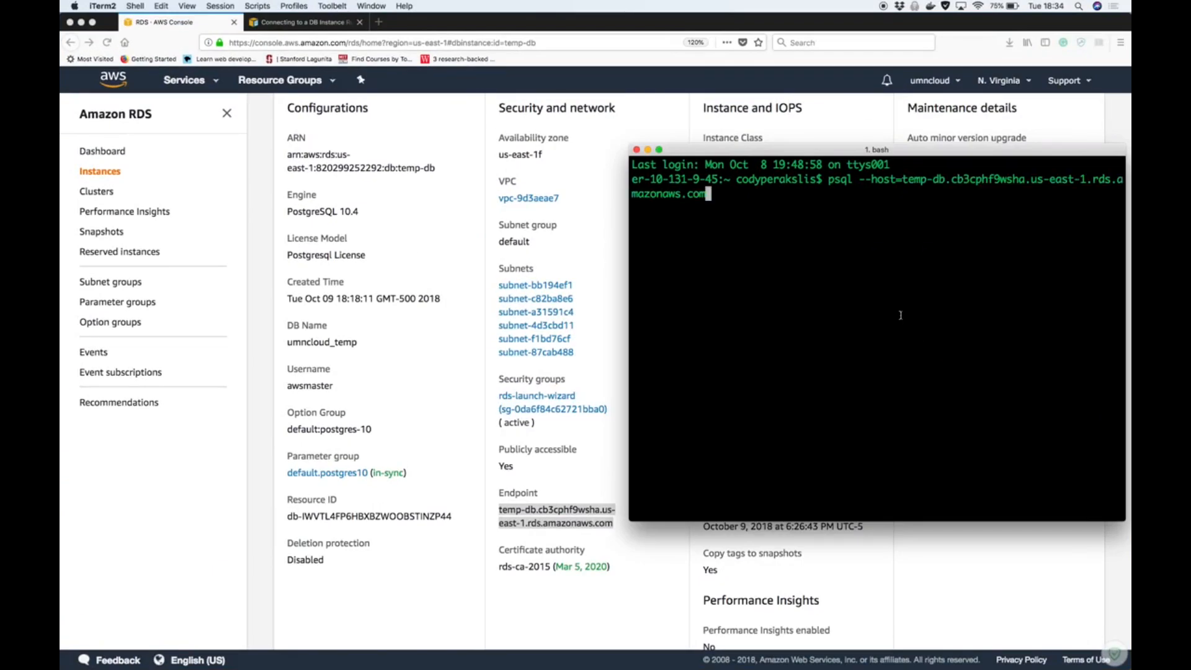
Check the psql connection options in the PostgreSQL connection guide, and return to temp-db's details in the RDS console
{"action": "left_click", "coordinate": [315, 24]}
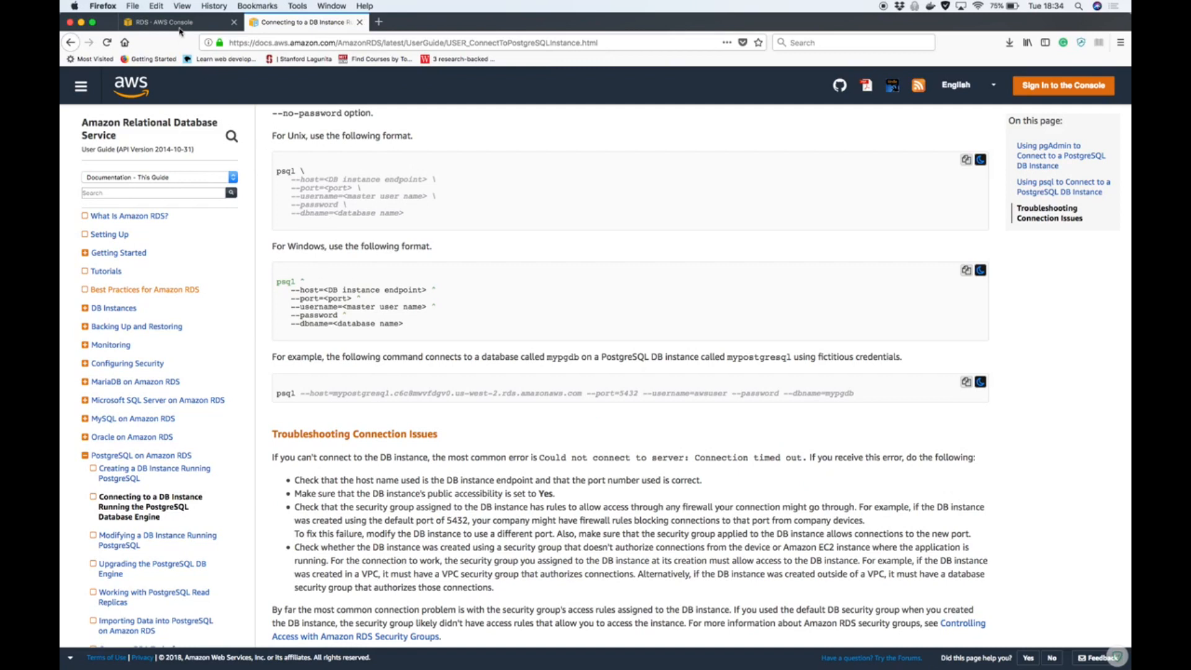
{"action": "scroll", "coordinate": [399, 240], "scroll_direction": "up", "scroll_amount": 1}
{"action": "scroll", "coordinate": [399, 240], "scroll_direction": "up", "scroll_amount": 3}
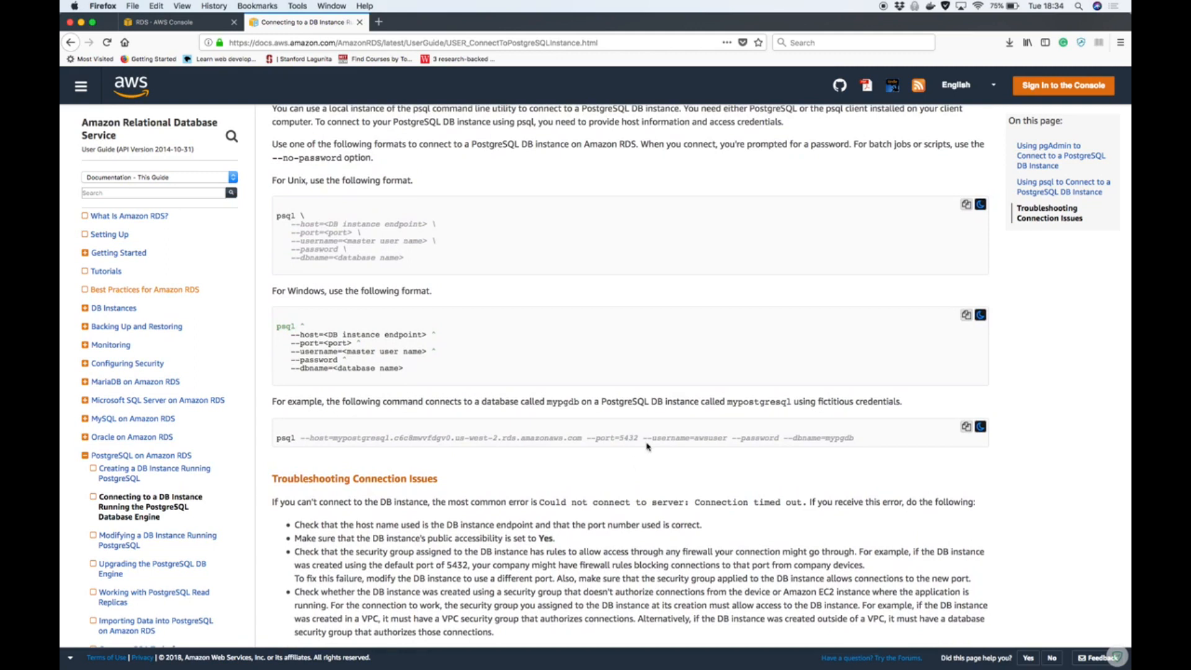
{"action": "scroll", "coordinate": [647, 447], "scroll_direction": "down", "scroll_amount": 1}
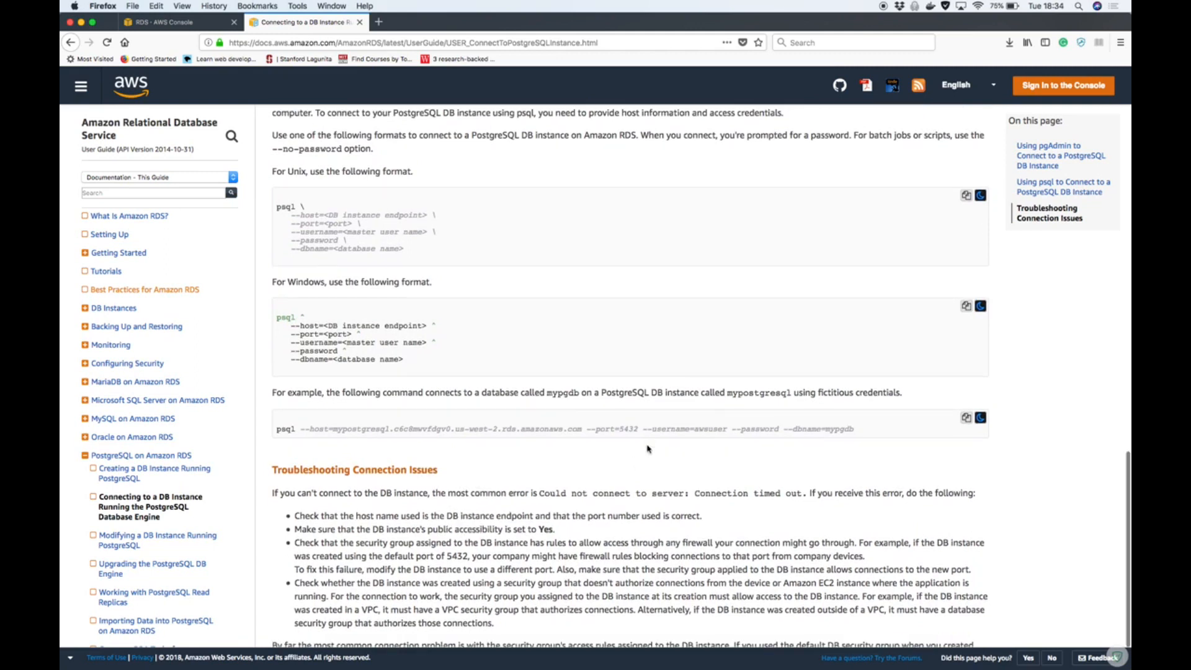
{"action": "left_click", "coordinate": [169, 25]}
Add the option --username=awsmaster to the psql command in iTerm2
{"action": "key", "text": "ctrl+Up"}
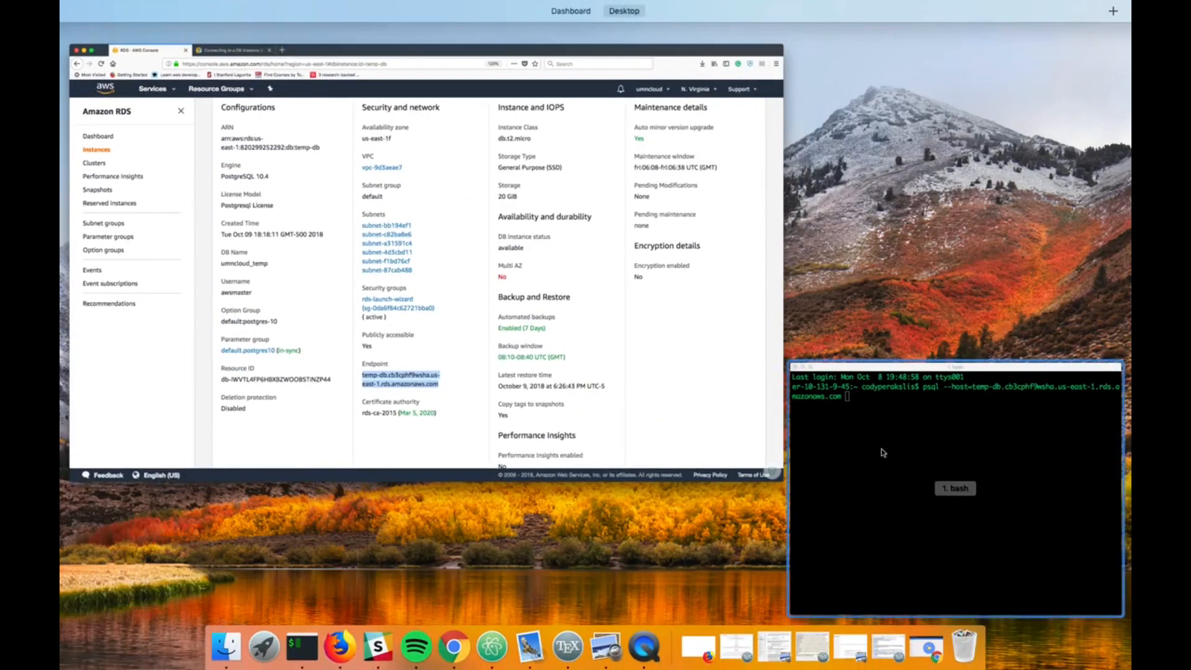
{"action": "left_click", "coordinate": [883, 453]}
{"action": "type", "text": "--username awsmaster"}
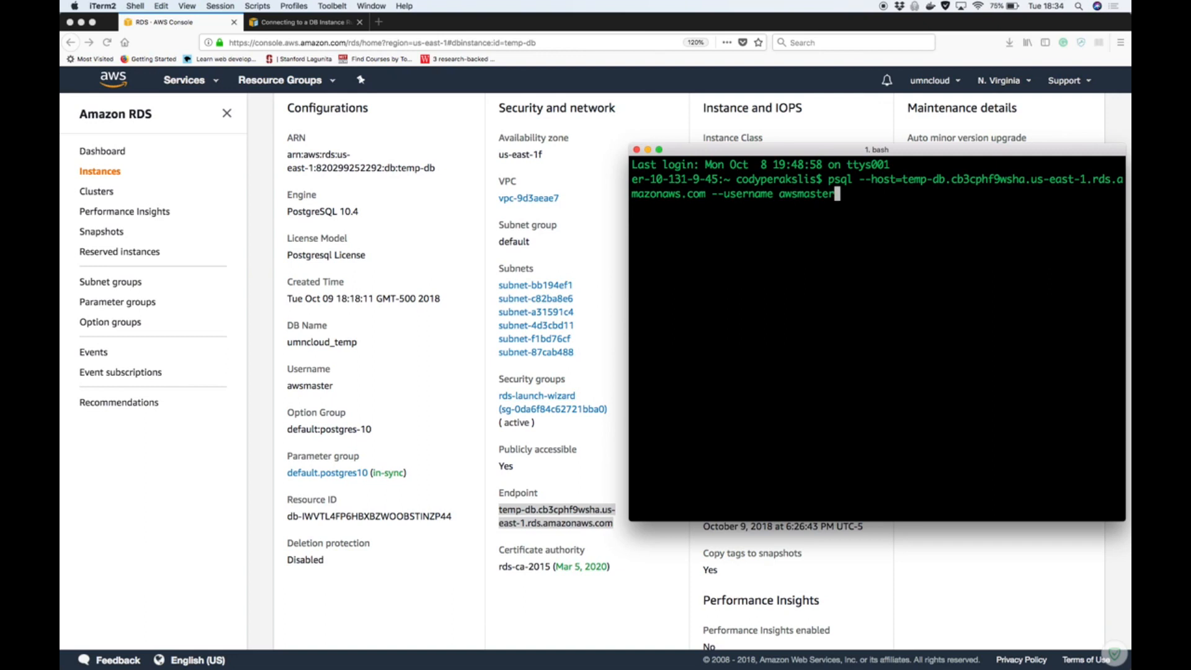
{"action": "key", "text": "BackSpace"}
{"action": "key", "text": "BackSpace"}
{"action": "key", "text": "BackSpace"}
{"action": "key", "text": "BackSpace"}
{"action": "key", "text": "BackSpace"}
{"action": "key", "text": "BackSpace"}
{"action": "key", "text": "BackSpace"}
{"action": "key", "text": "BackSpace"}
{"action": "key", "text": "BackSpace"}
{"action": "key", "text": "BackSpace"}
{"action": "type", "text": "=awsmaster"}
Check the guide's database name option, and copy the DB name umncloud_temp from temp-db's configuration details in the RDS console
{"action": "left_click", "coordinate": [310, 22]}
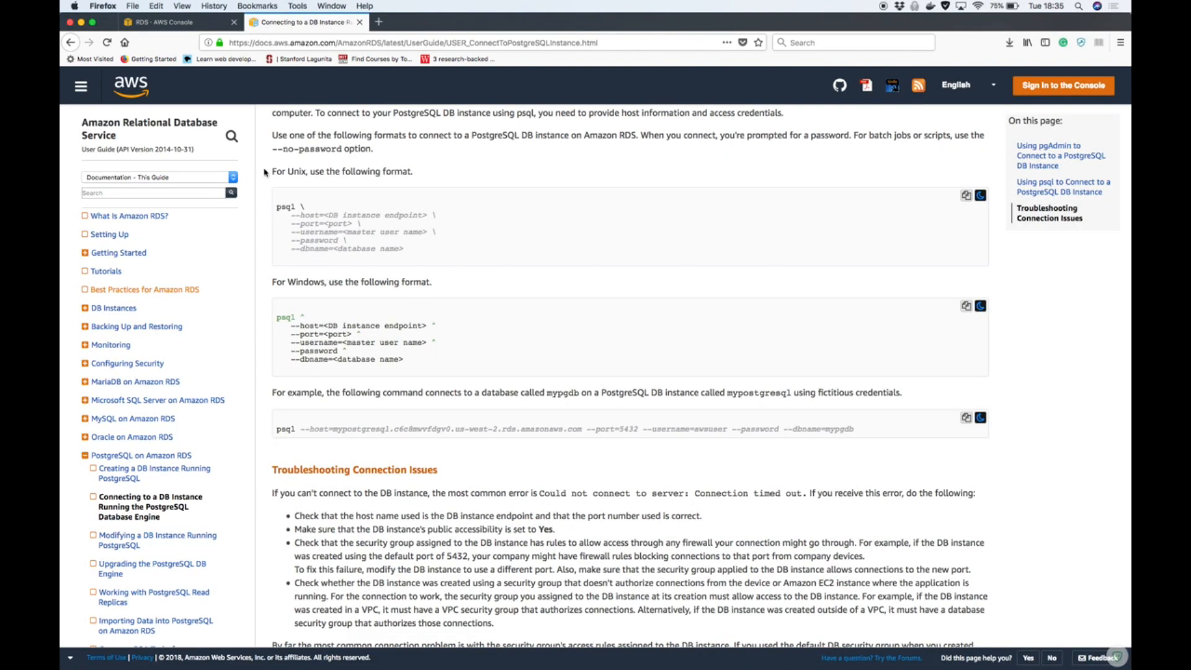
{"action": "left_click", "coordinate": [187, 25]}
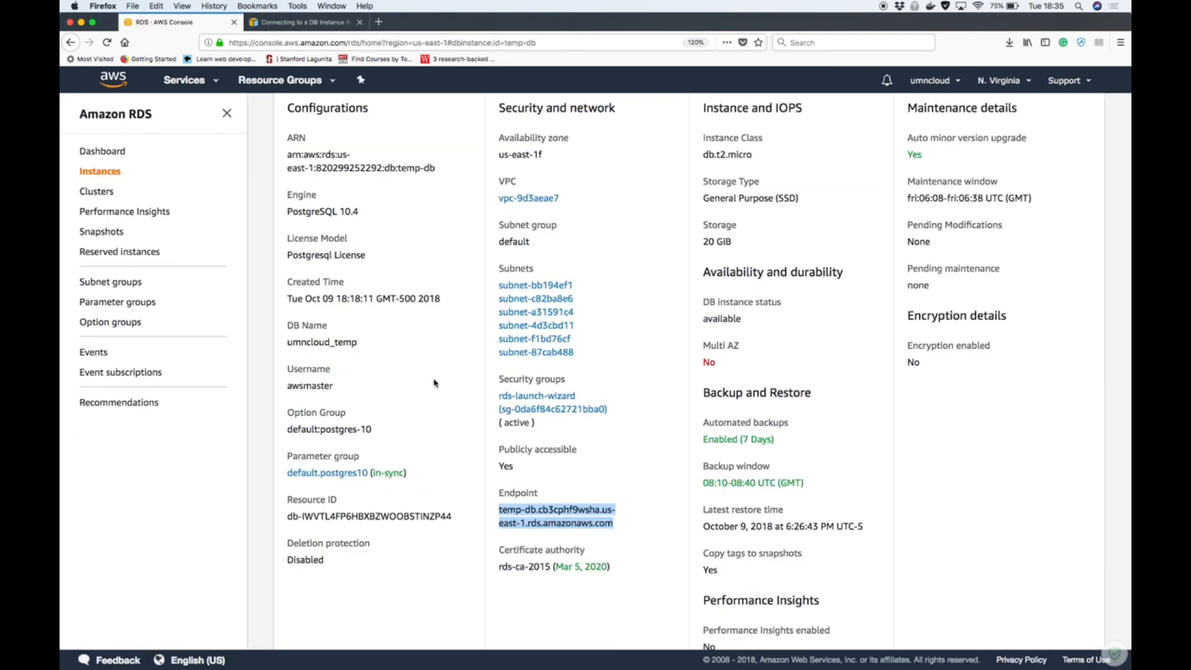
{"action": "left_click_drag", "start_coordinate": [290, 344], "coordinate": [360, 347]}
{"action": "key", "text": "ctrl+Up"}
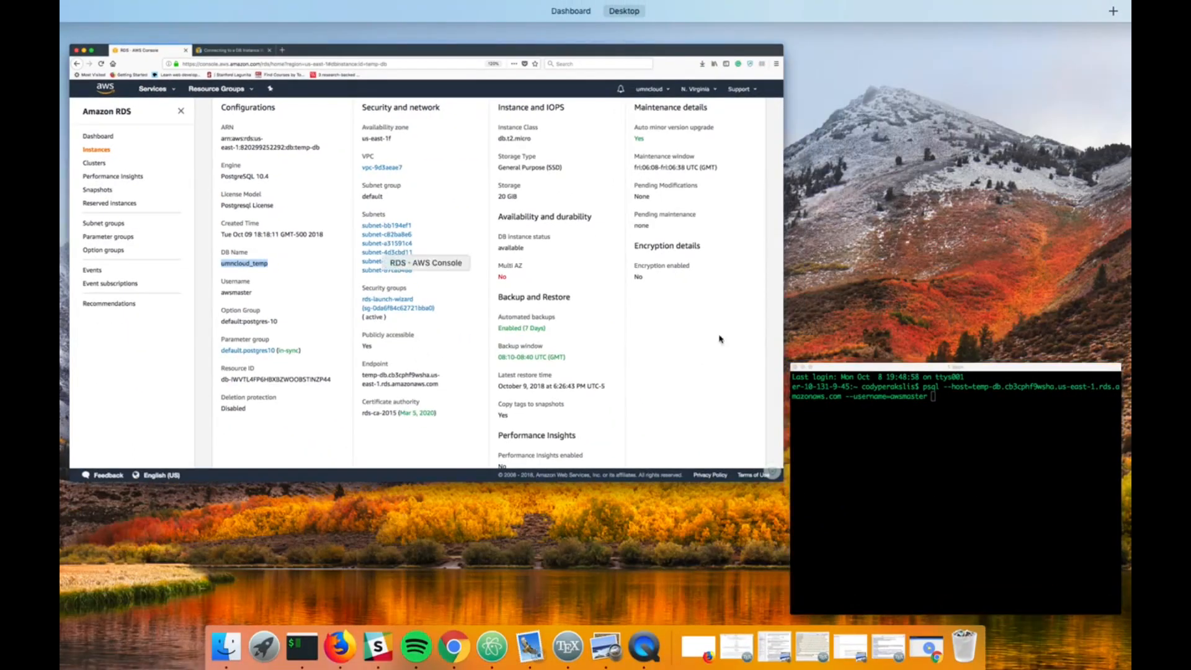
Append --dbname=umncloud_temp to the psql command in iTerm2, and connect by entering the master user's password
{"action": "left_click", "coordinate": [901, 384]}
{"action": "type", "text": "--"}
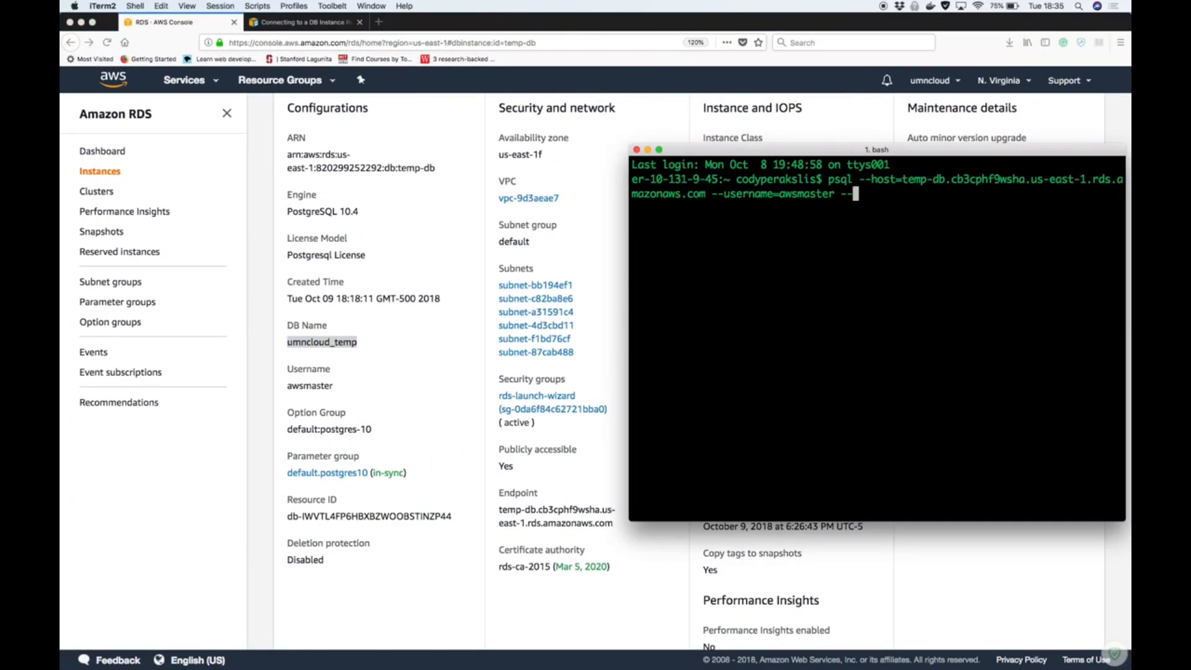
{"action": "type", "text": "dbname="}
{"action": "key", "text": "super+v"}
{"action": "key", "text": "Return"}
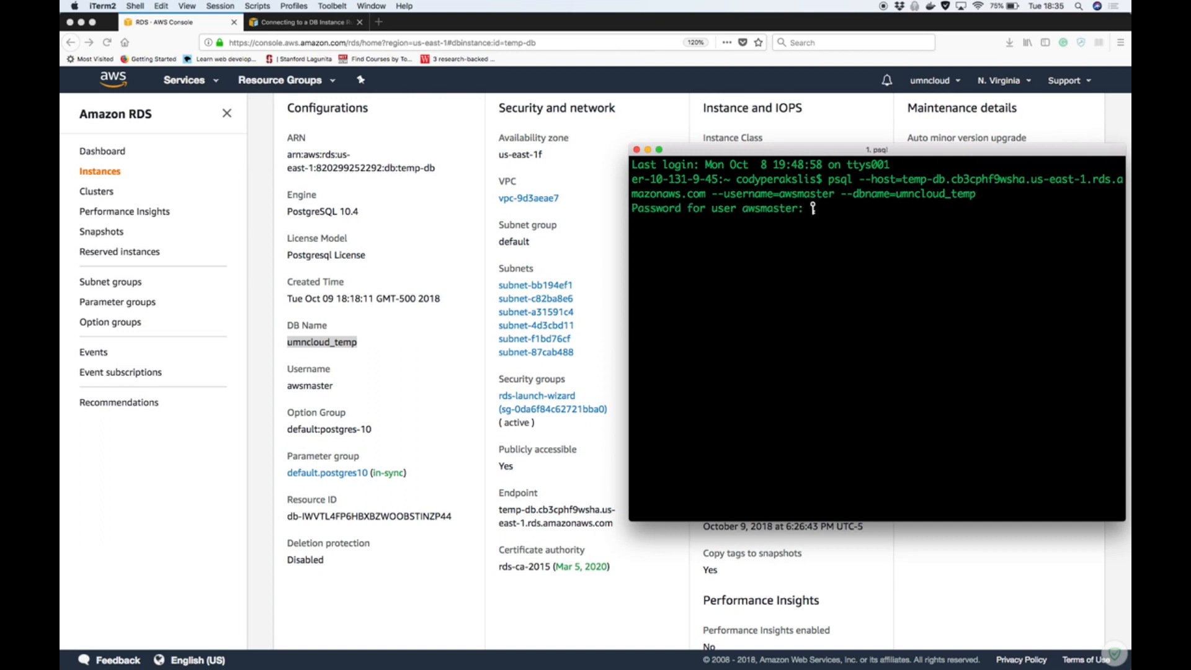
{"action": "key", "text": "Return"}
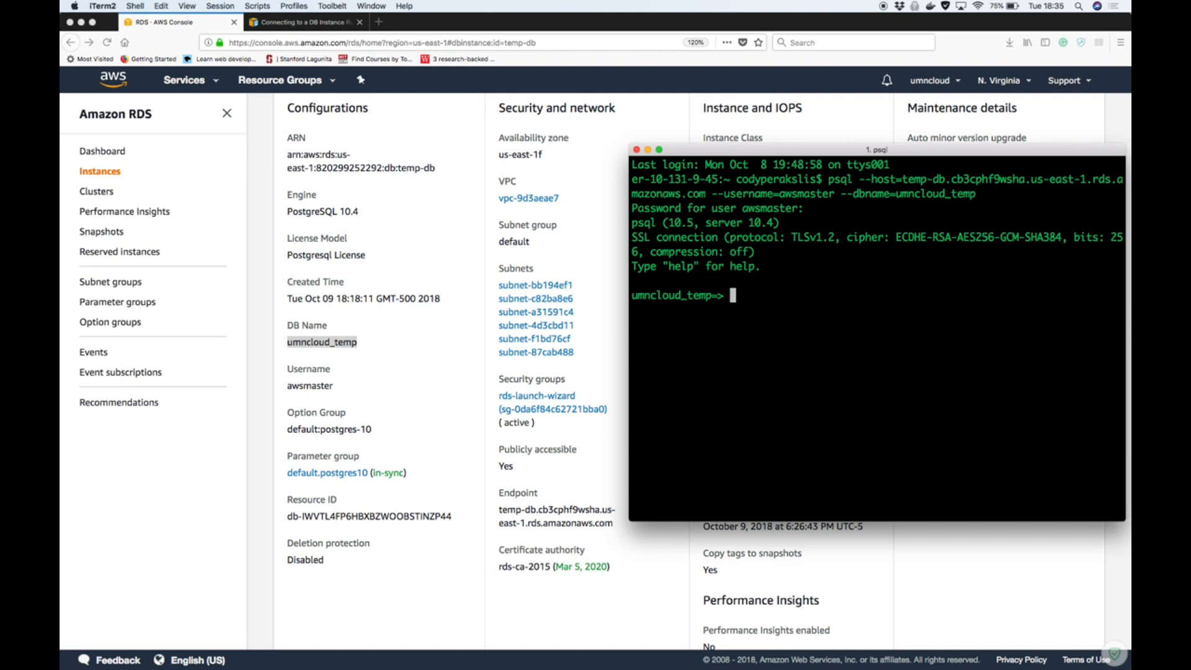
Widen the terminal window towards the left, and list the database's tables with \dt
{"action": "left_click_drag", "start_coordinate": [628, 254], "coordinate": [365, 256]}
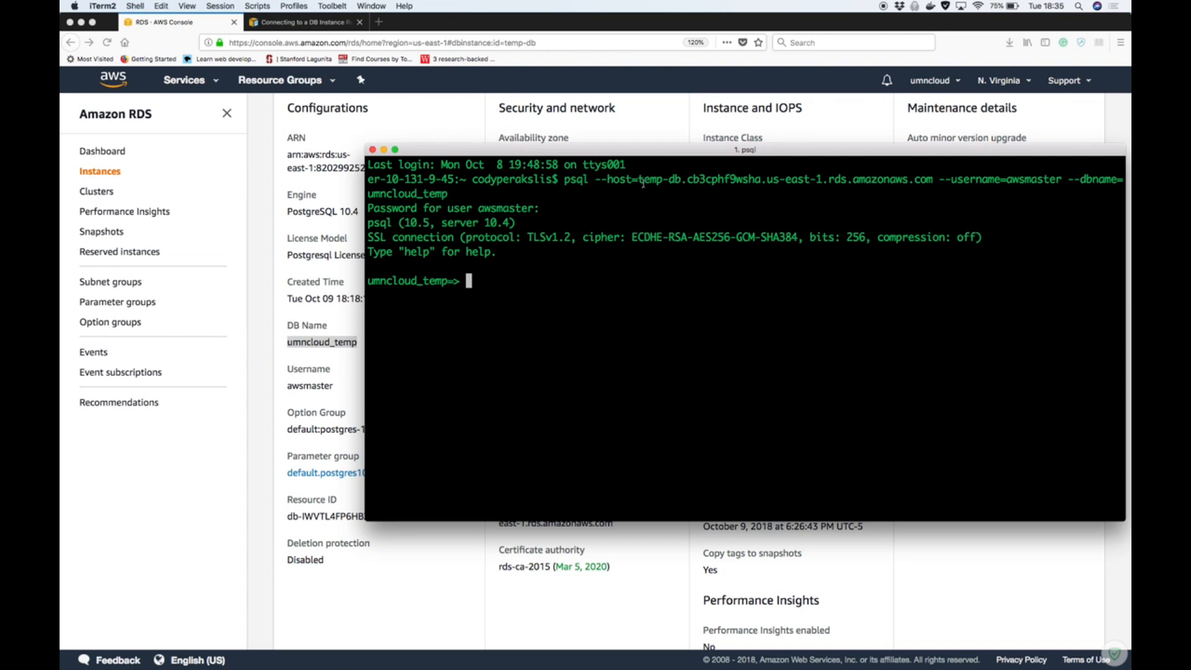
{"action": "type", "text": "\\dt"}
{"action": "key", "text": "Return"}
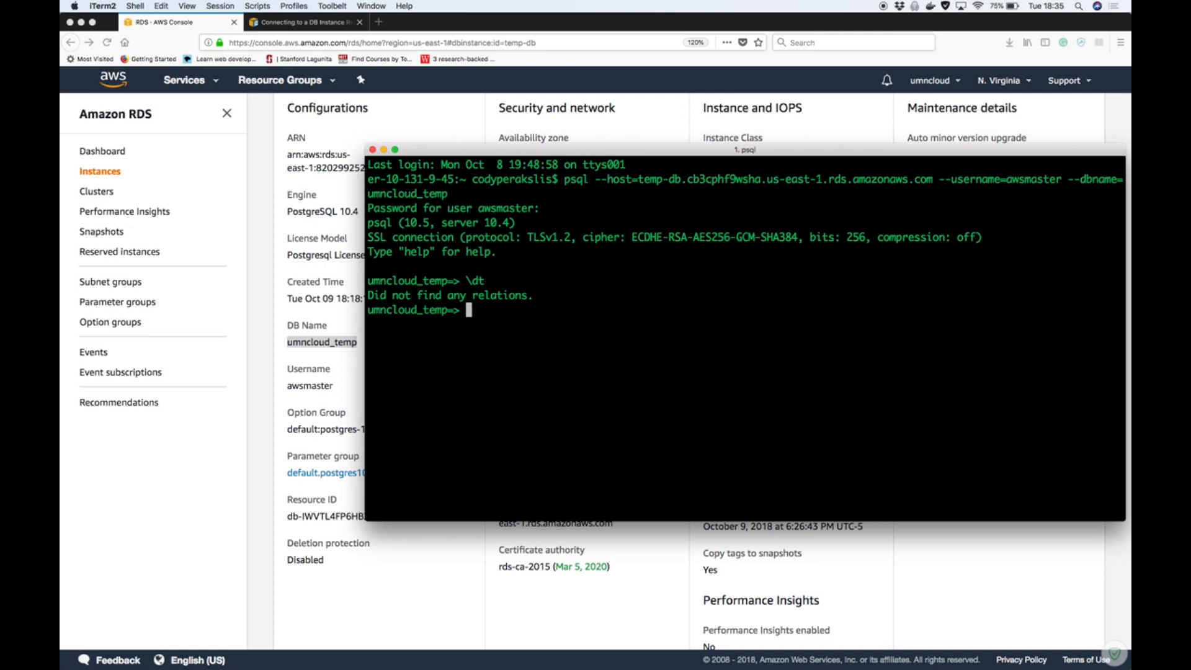
Begin a statement with "create" in psql, and look up "sql create table" in a new Firefox tab, showing the W3Schools page
{"action": "type", "text": "create"}
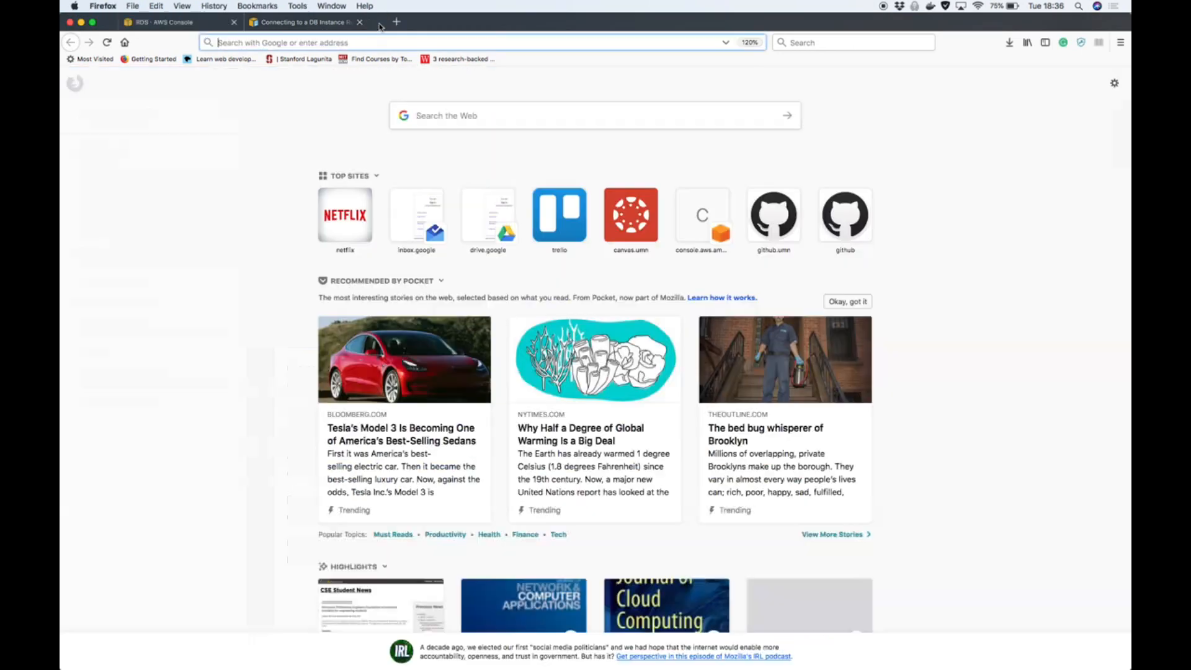
{"action": "left_click", "coordinate": [379, 22]}
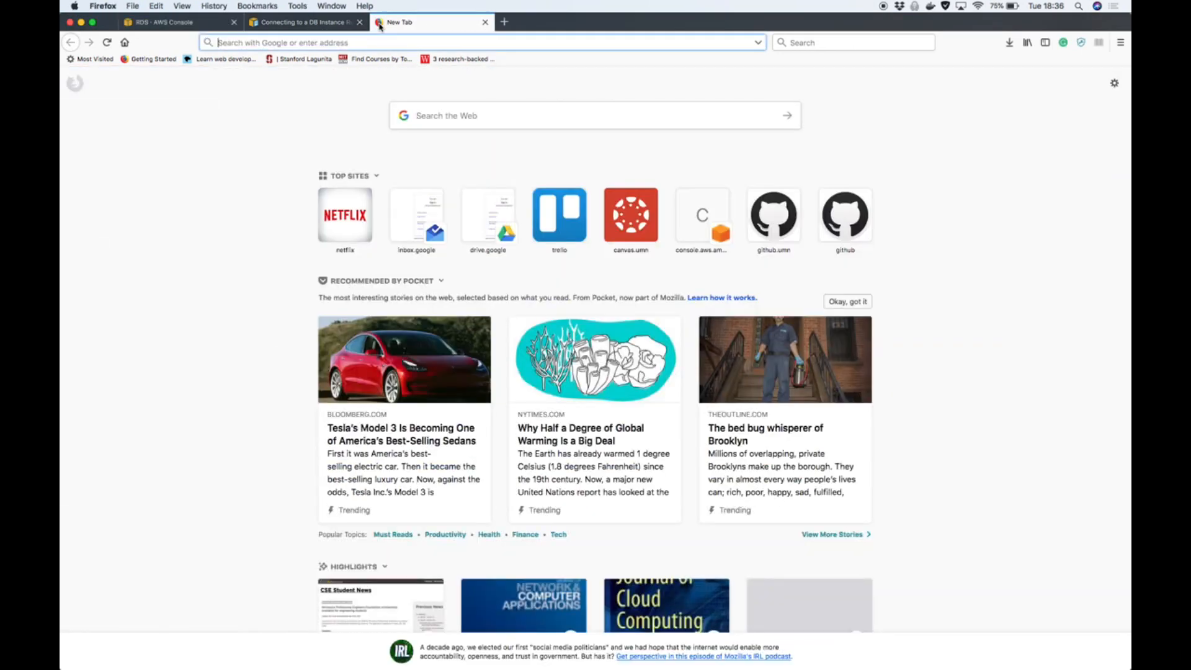
{"action": "type", "text": "sql creat"}
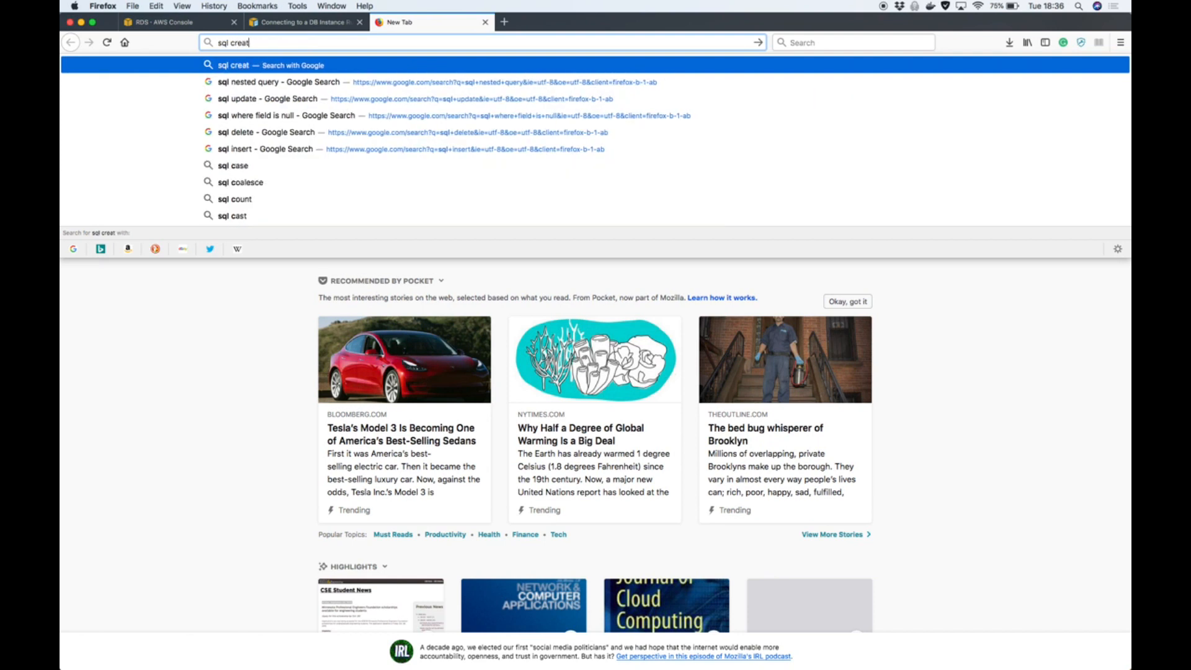
{"action": "type", "text": "e table"}
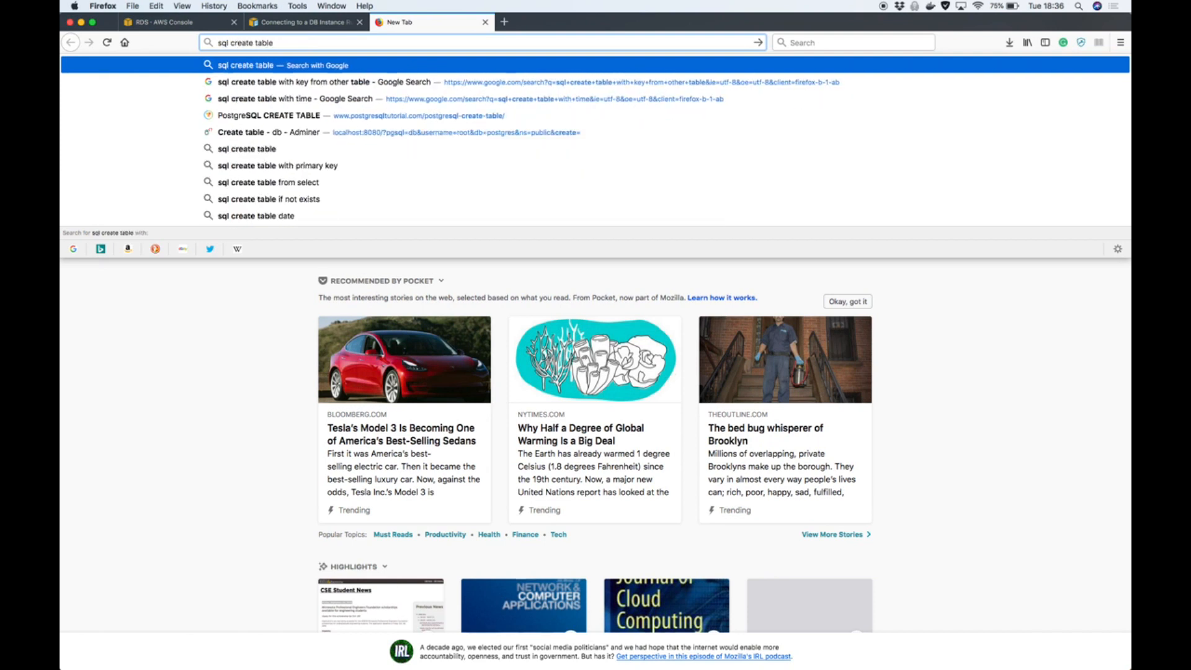
{"action": "key", "text": "Return"}
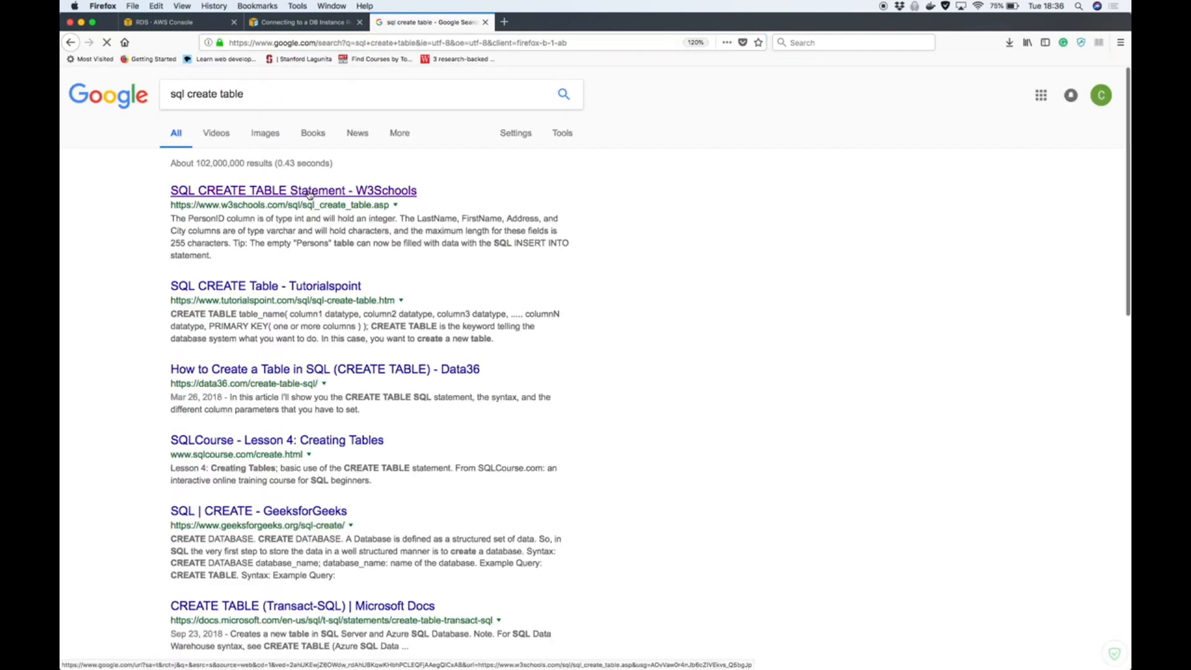
{"action": "left_click", "coordinate": [304, 192]}
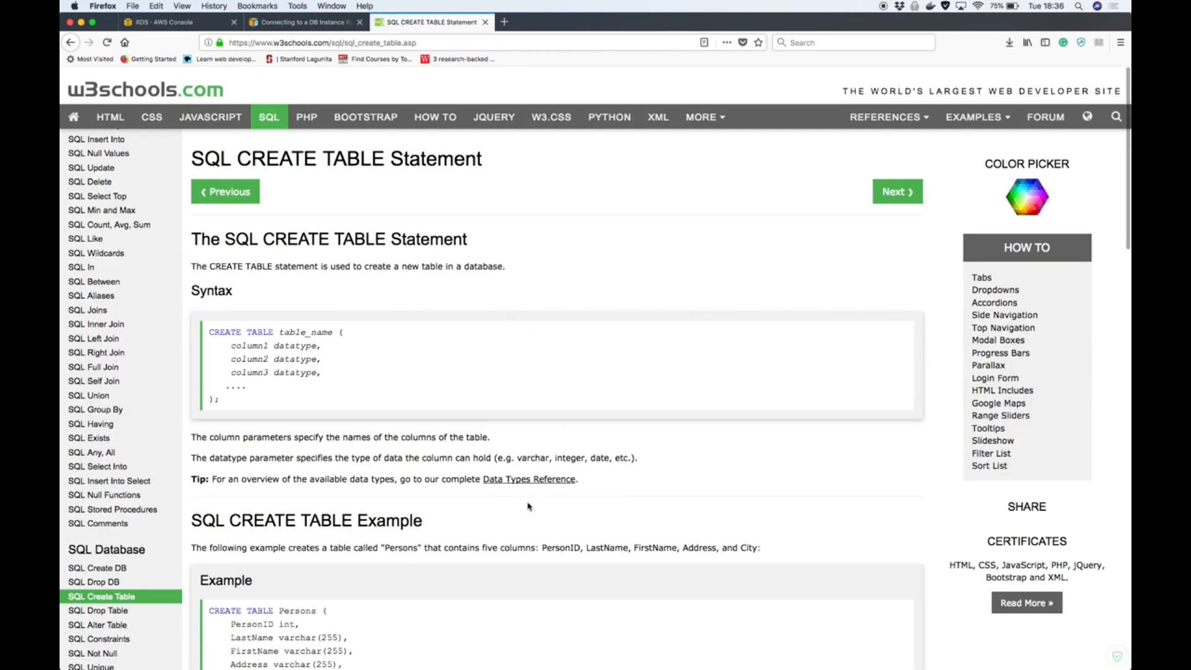
Continue the psql statement in iTerm2 as "create table users (id int,", following the W3Schools example
{"action": "key", "text": "ctrl+Up"}
{"action": "left_click", "coordinate": [829, 521]}
{"action": "type", "text": "table"}
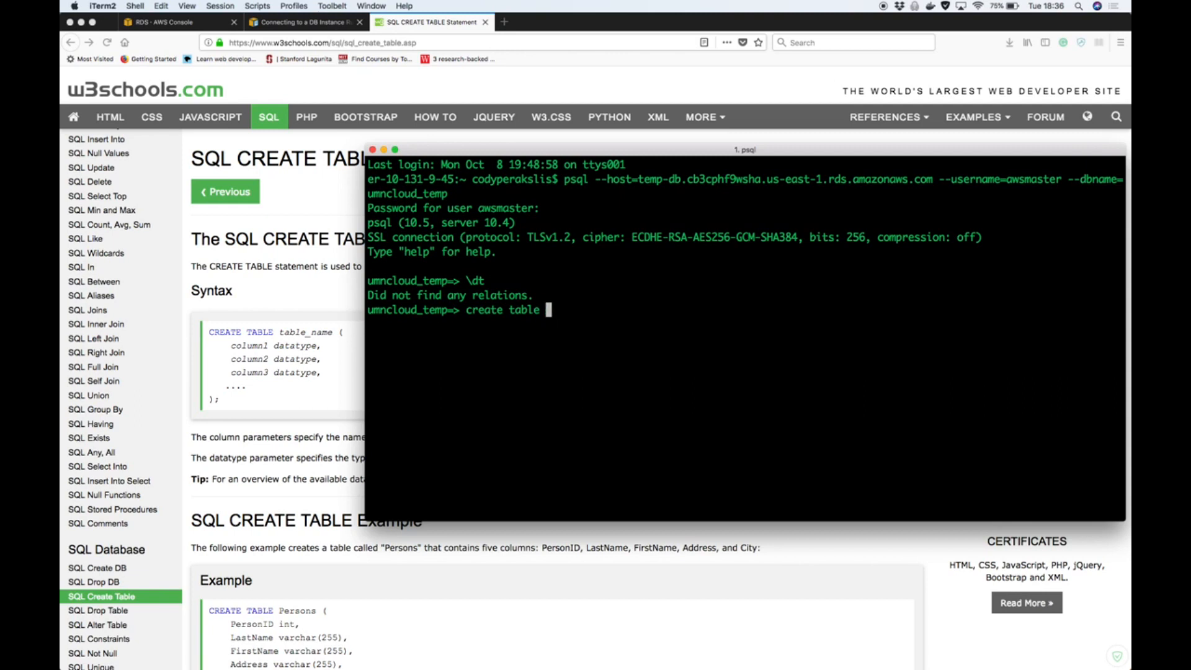
{"action": "type", "text": "users ("}
{"action": "type", "text": "id"}
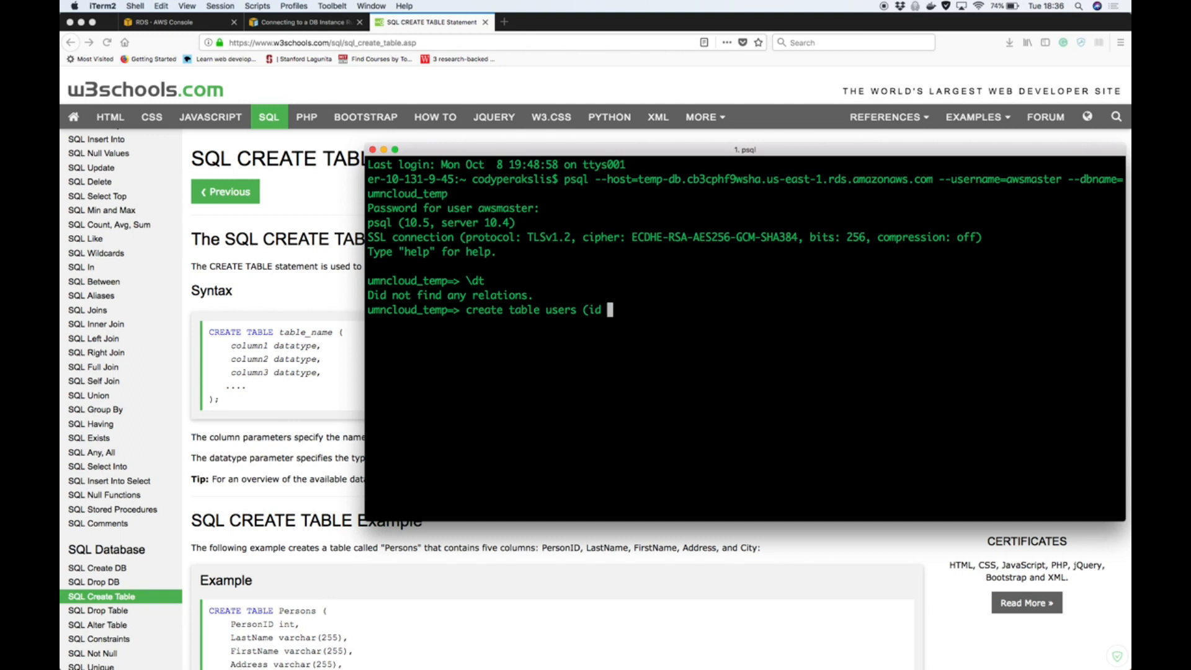
{"action": "scroll", "coordinate": [366, 560], "scroll_direction": "down", "scroll_amount": 2}
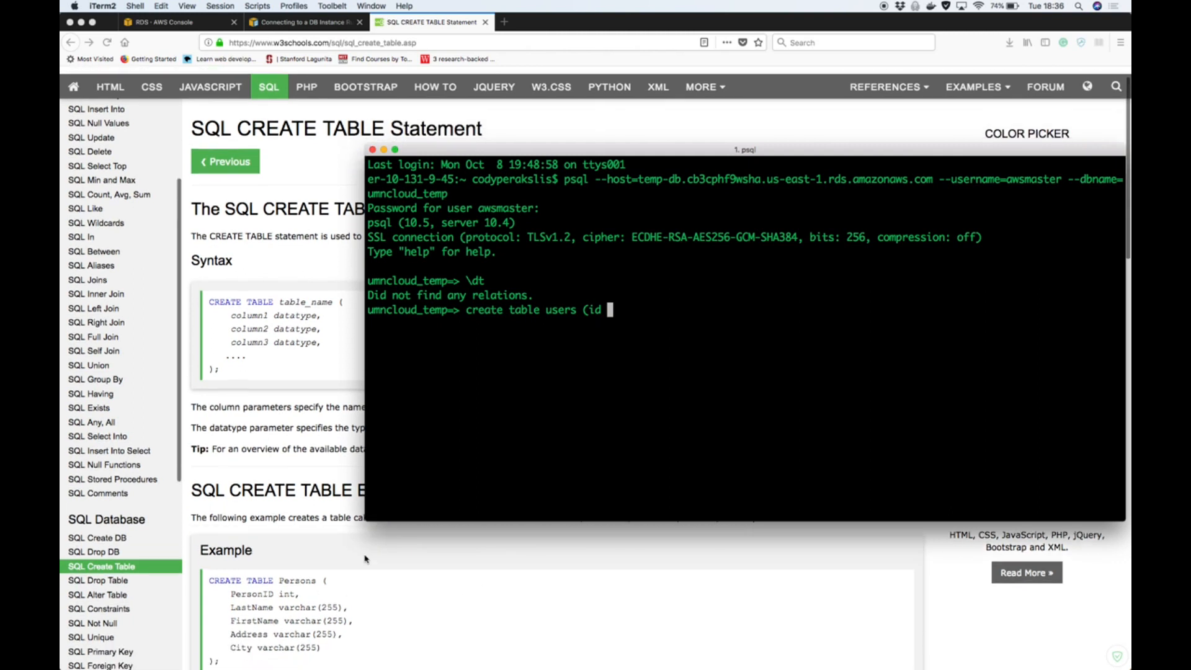
{"action": "type", "text": "int, "}
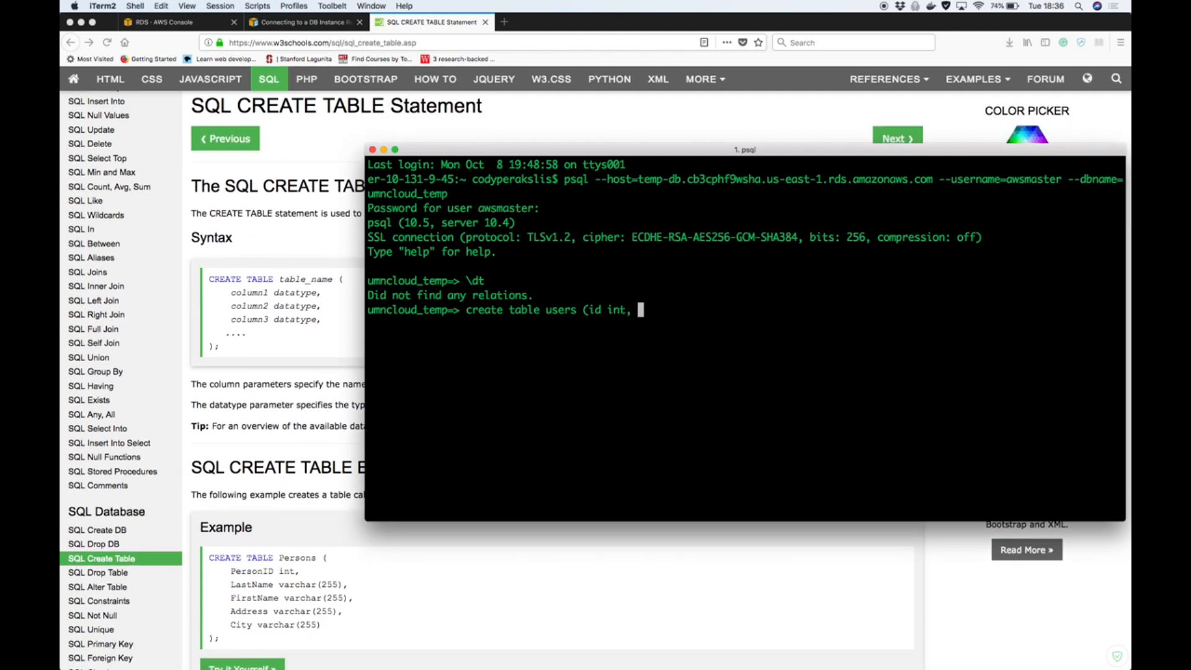
{"action": "type", "text": "name va"}
Create the users table with a second column, name varchar(20), and list the database's tables with \dt
{"action": "key", "text": "BackSpace"}
{"action": "key", "text": "BackSpace"}
{"action": "type", "text": "varchar(20)"}
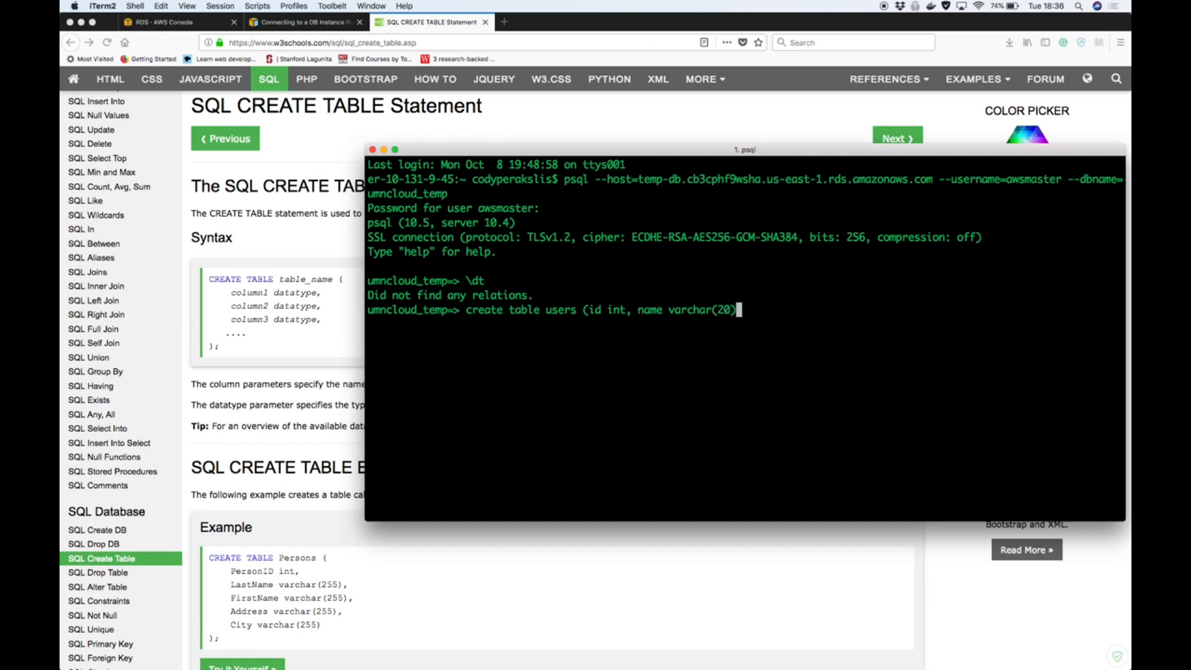
{"action": "type", "text": ");"}
{"action": "key", "text": "Return"}
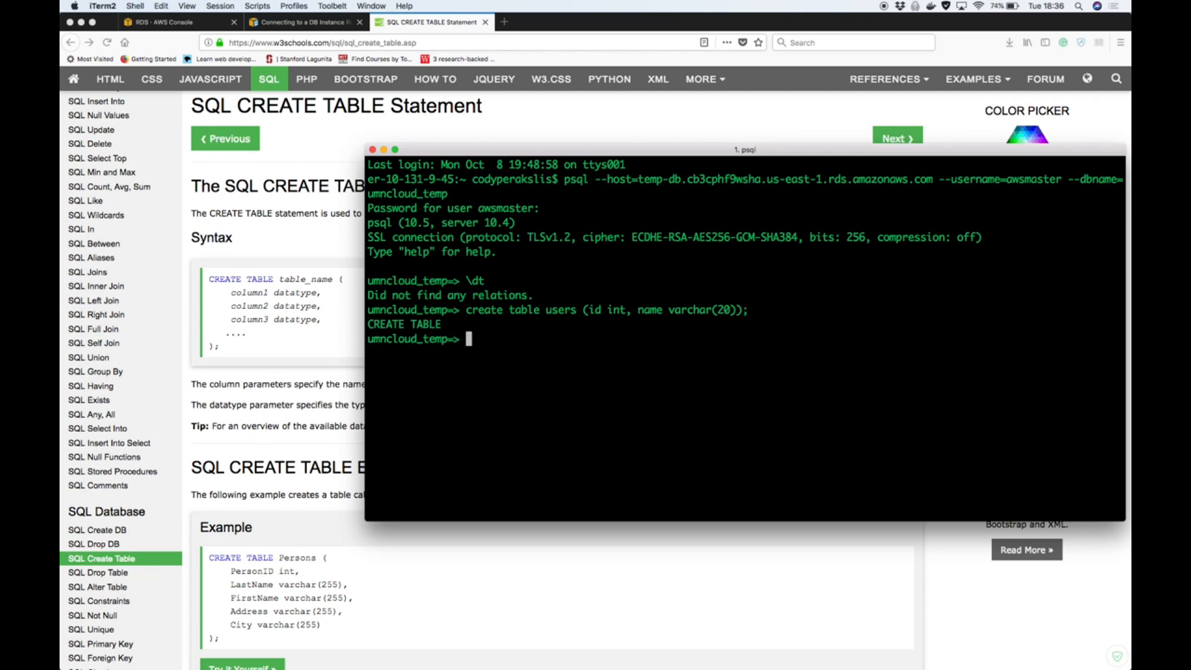
{"action": "type", "text": "\\dt"}
{"action": "key", "text": "Return"}
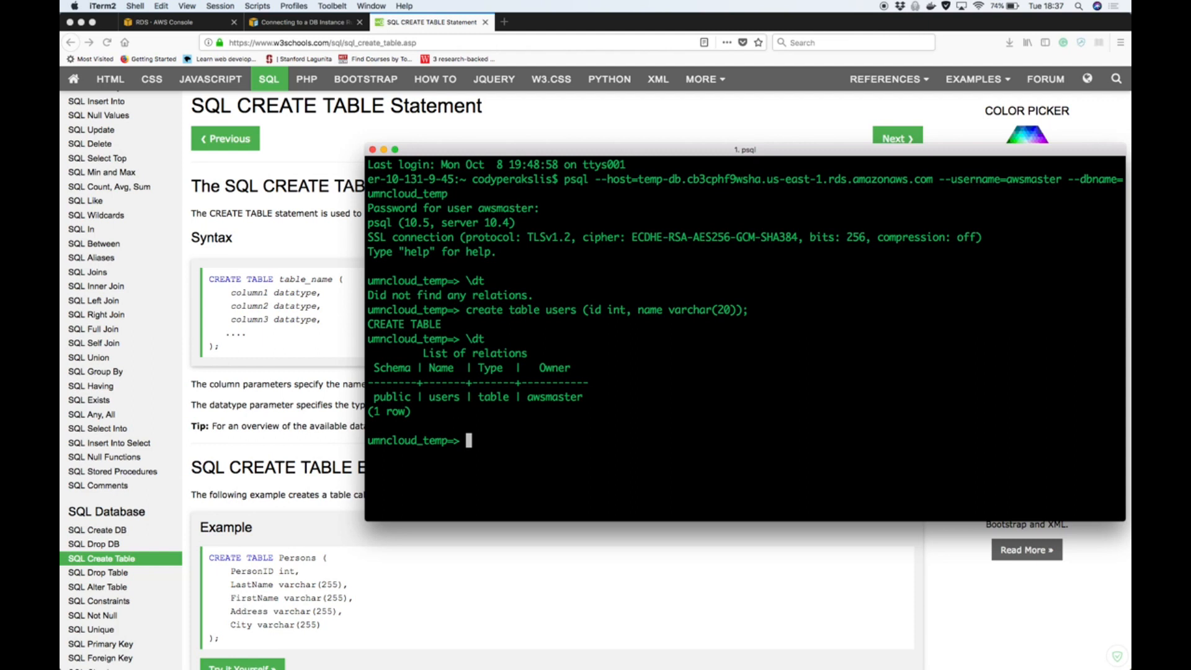
{"action": "type", "text": "insert (1, \"bob\""}
{"action": "key", "text": "BackSpace"}
{"action": "type", "text": ") in"}
{"action": "key", "text": "BackSpace"}
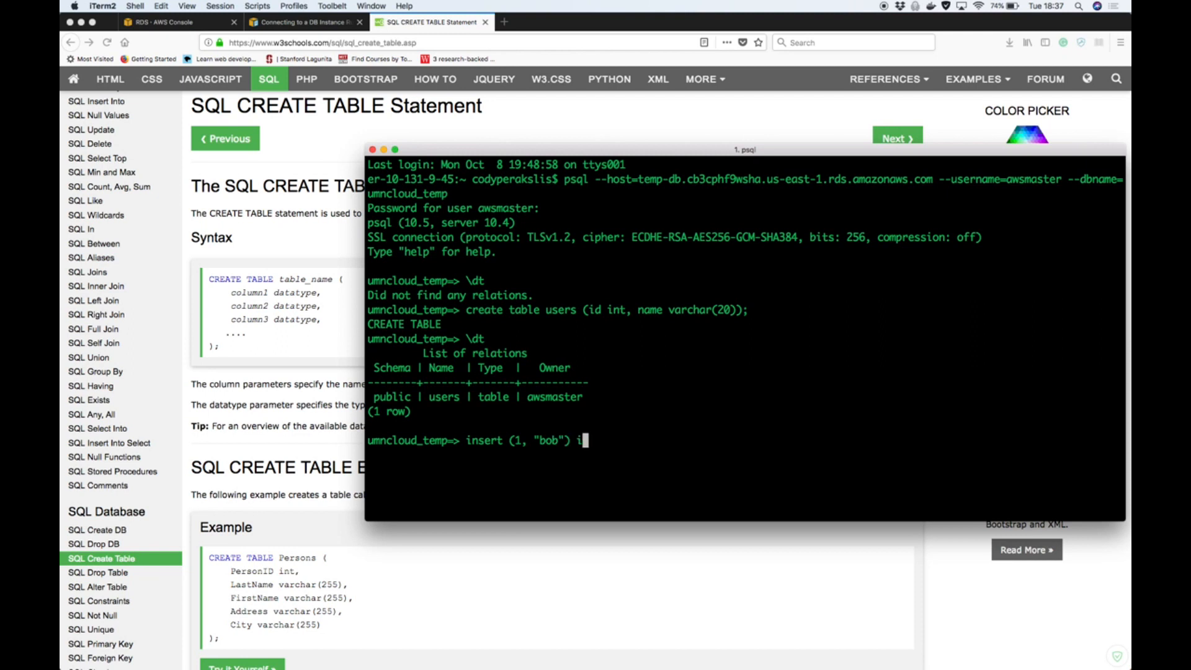
{"action": "key", "text": "BackSpace"}
{"action": "key", "text": "BackSpace"}
{"action": "key", "text": "BackSpace"}
{"action": "key", "text": "BackSpace"}
{"action": "key", "text": "BackSpace"}
{"action": "key", "text": "BackSpace"}
{"action": "key", "text": "BackSpace"}
{"action": "key", "text": "BackSpace"}
{"action": "key", "text": "BackSpace"}
{"action": "key", "text": "BackSpace"}
{"action": "key", "text": "BackSpace"}
{"action": "key", "text": "BackSpace"}
Try to insert id 1 and a double-quoted sample name using "insert into users (id, name)" without the values keyword
{"action": "type", "text": "into users "}
{"action": "type", "text": "(1,"}
{"action": "key", "text": "BackSpace"}
{"action": "key", "text": "BackSpace"}
{"action": "type", "text": "id, name) "}
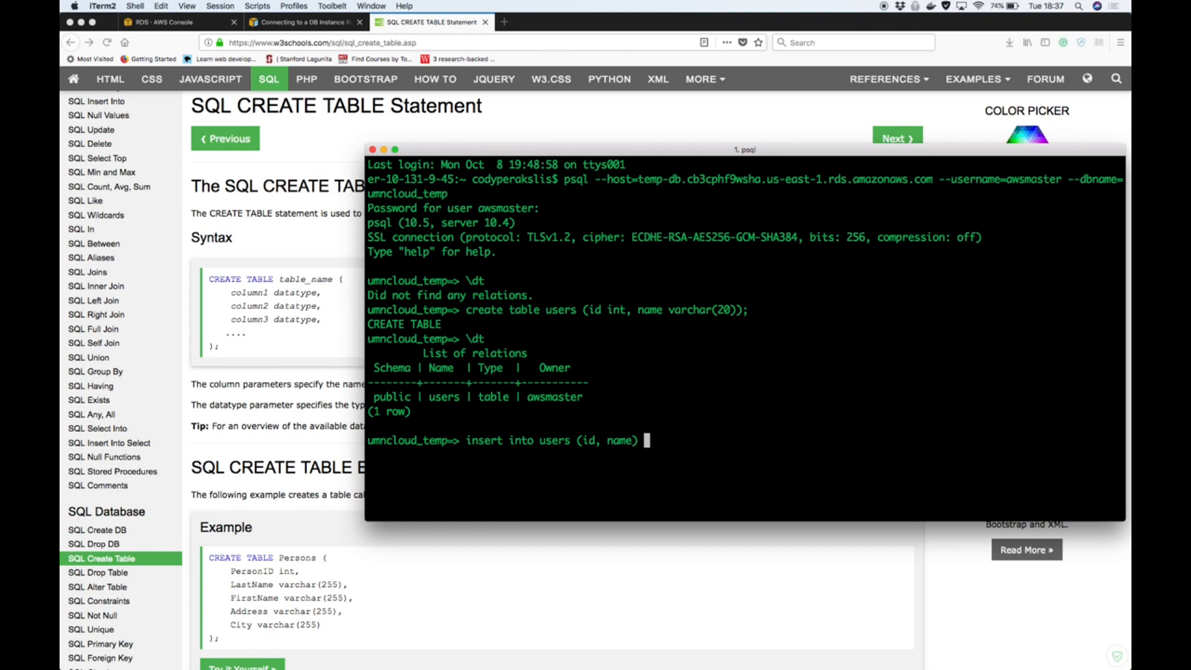
{"action": "type", "text": "(1, \"bb"}
{"action": "key", "text": "BackSpace"}
{"action": "type", "text": "ob\");"}
{"action": "key", "text": "Return"}
Look up "sql insert into" in Firefox, and show the W3Schools page on the INSERT INTO statement
{"action": "left_click", "coordinate": [340, 541]}
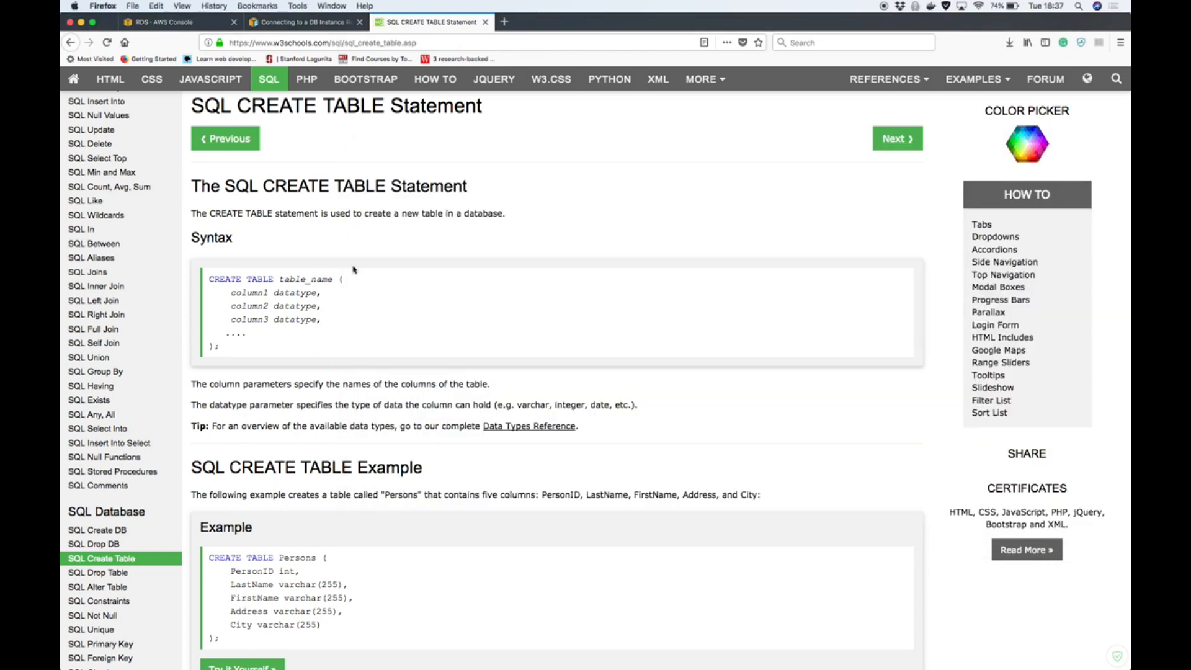
{"action": "key", "text": "super+l"}
{"action": "type", "text": "sql insert into"}
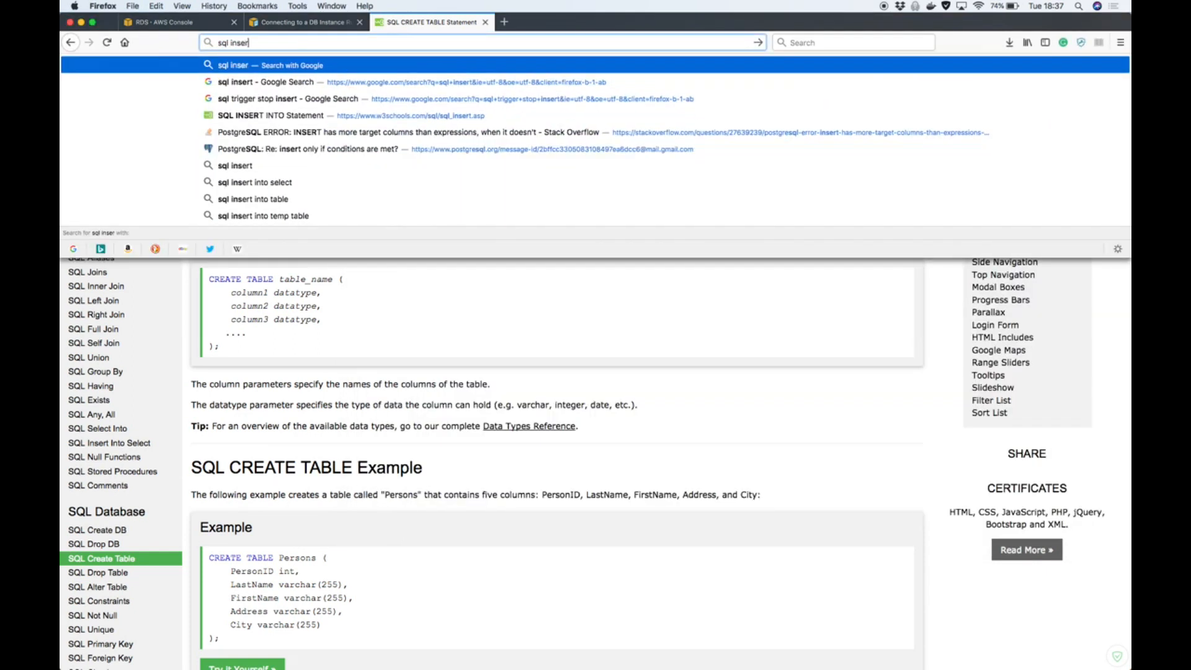
{"action": "key", "text": "Return"}
{"action": "left_click", "coordinate": [299, 253]}
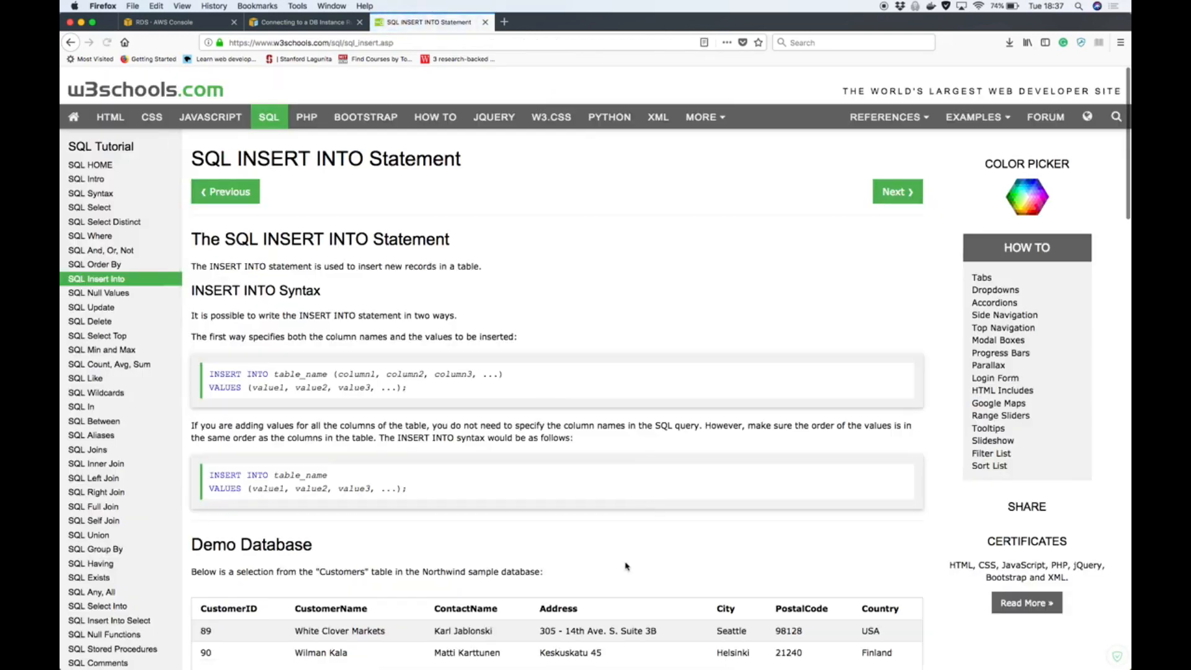
Try to insert id 1 and a double-quoted sample name in iTerm2 using "insert into users values"
{"action": "key", "text": "ctrl+Up"}
{"action": "left_click", "coordinate": [864, 548]}
{"action": "type", "text": "insert int"}
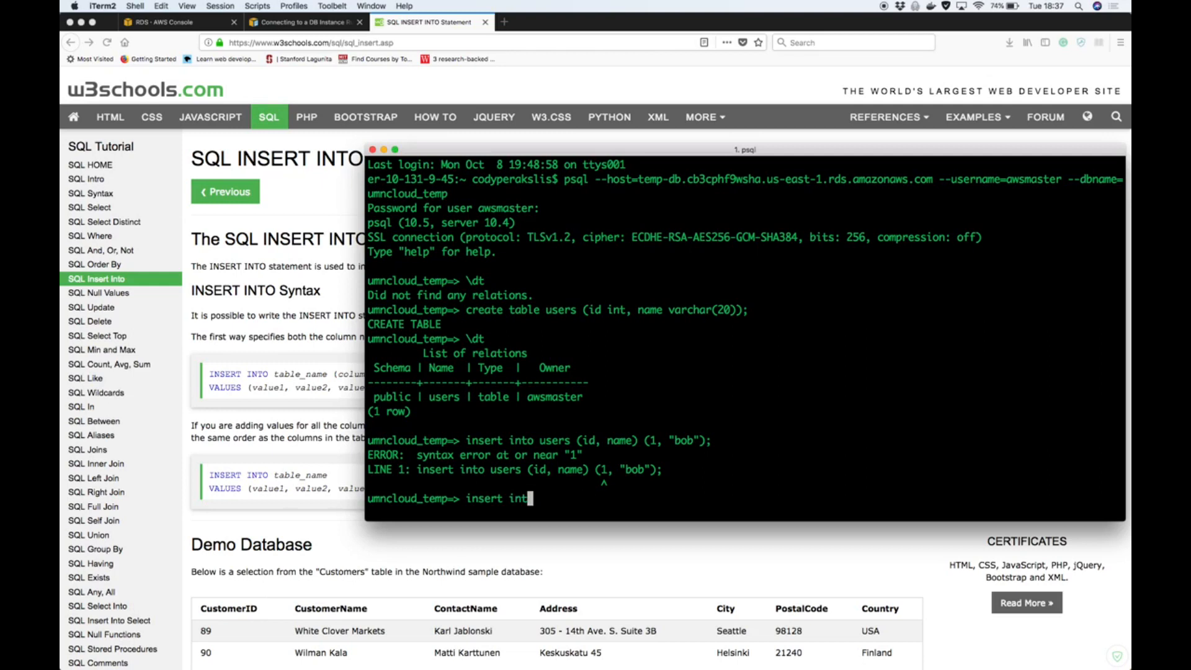
{"action": "key", "text": "BackSpace"}
{"action": "key", "text": "BackSpace"}
{"action": "type", "text": "nto users values (1, \"bob\");"}
{"action": "key", "text": "Return"}
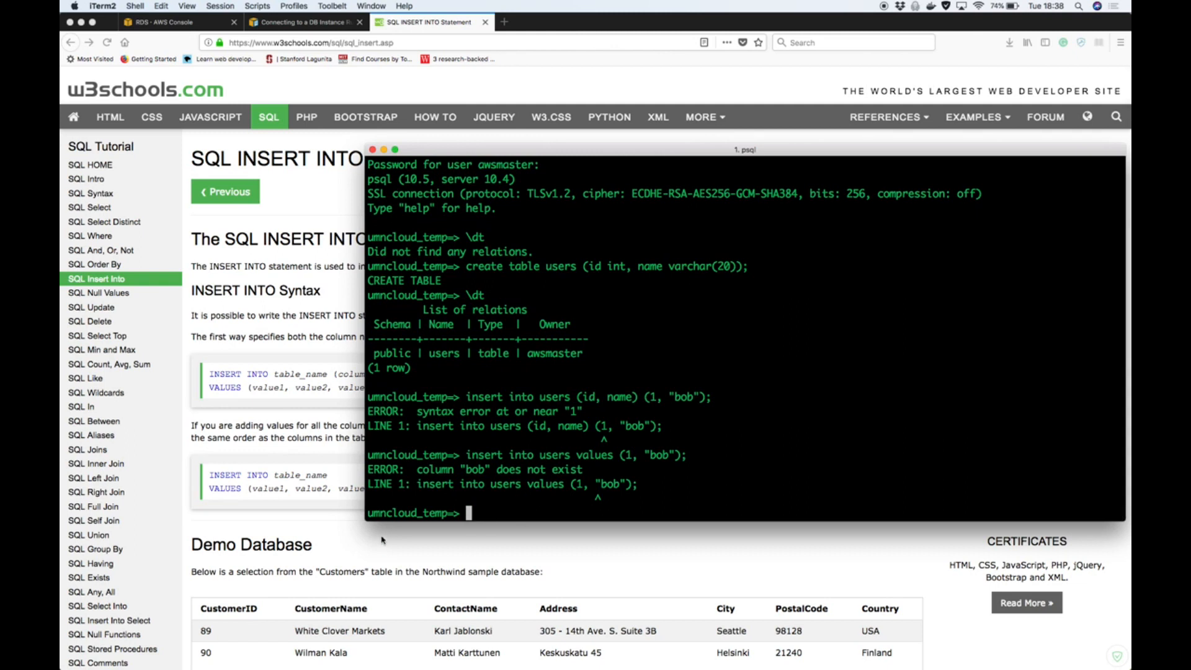
Insert id 1 and a single-quoted sample name with "insert into users(id, name) values"
{"action": "scroll", "coordinate": [320, 552], "scroll_direction": "down", "scroll_amount": 2}
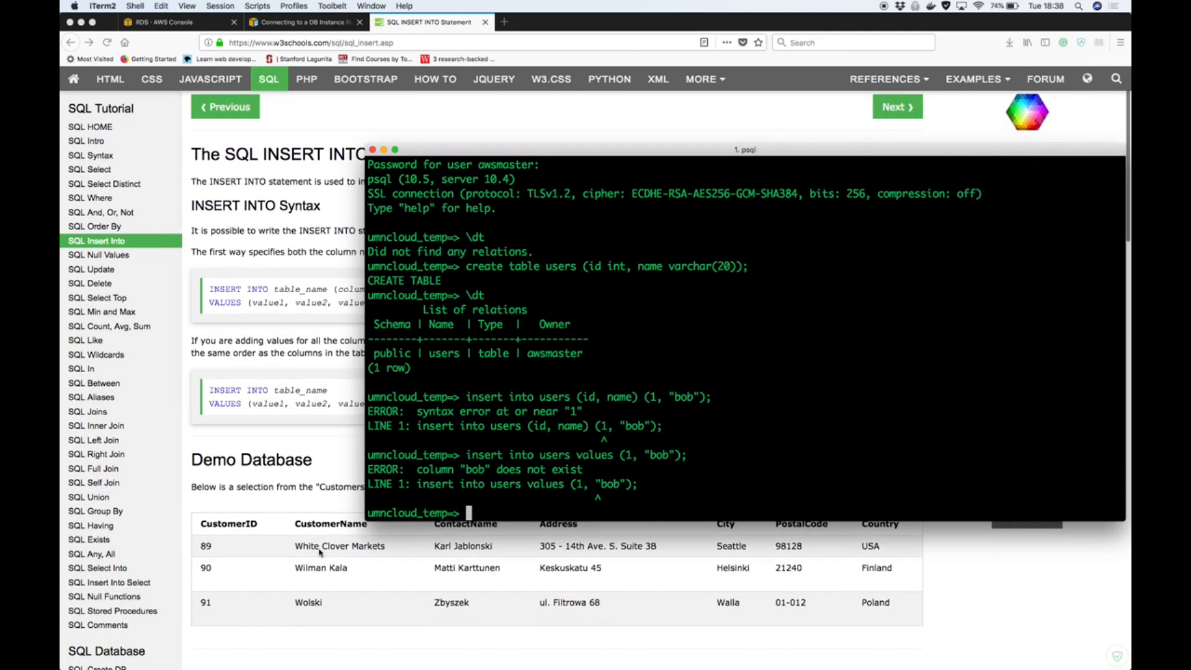
{"action": "scroll", "coordinate": [319, 552], "scroll_direction": "up", "scroll_amount": 2}
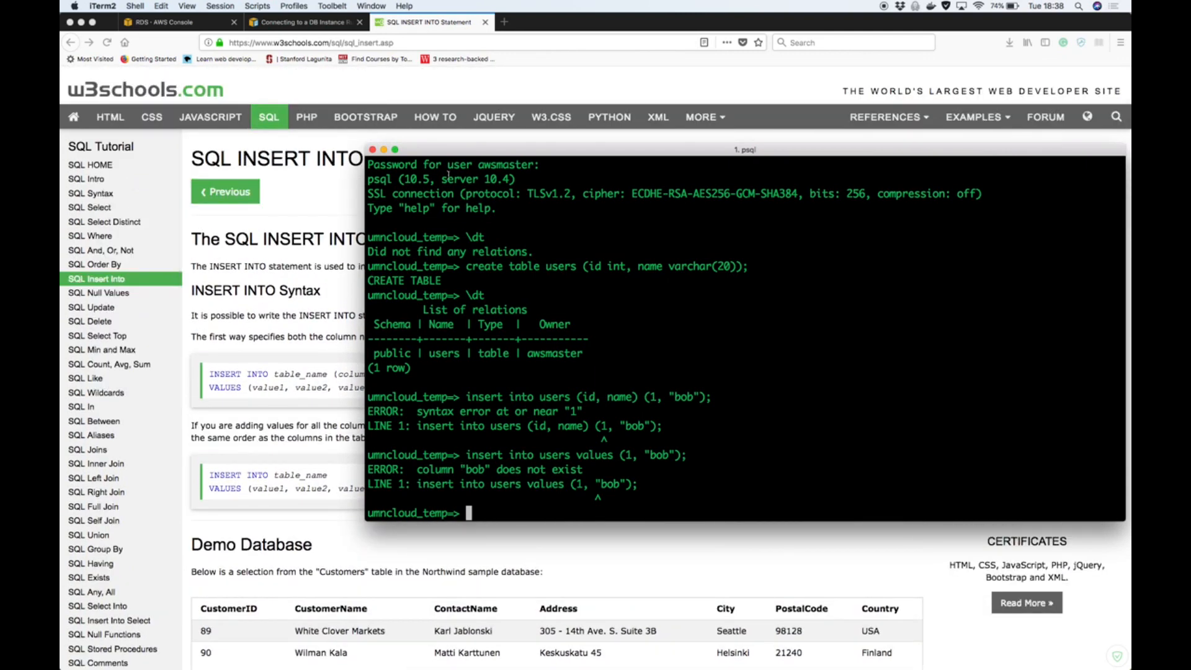
{"action": "type", "text": "insert into users("}
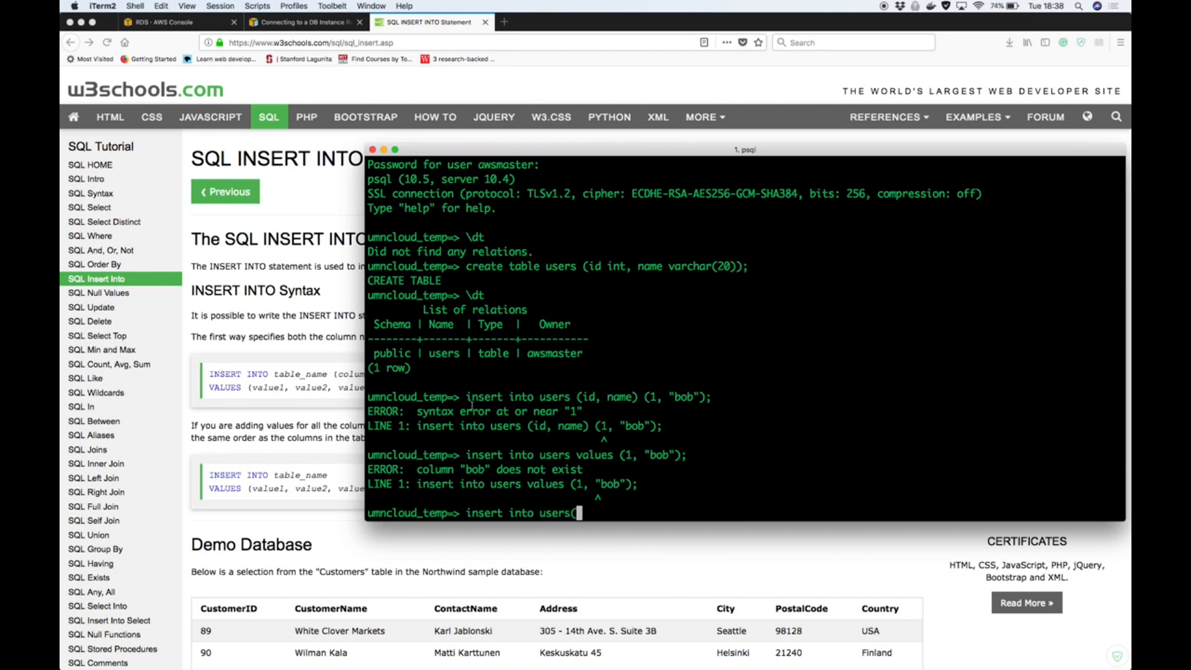
{"action": "type", "text": "id, name) values (1, \""}
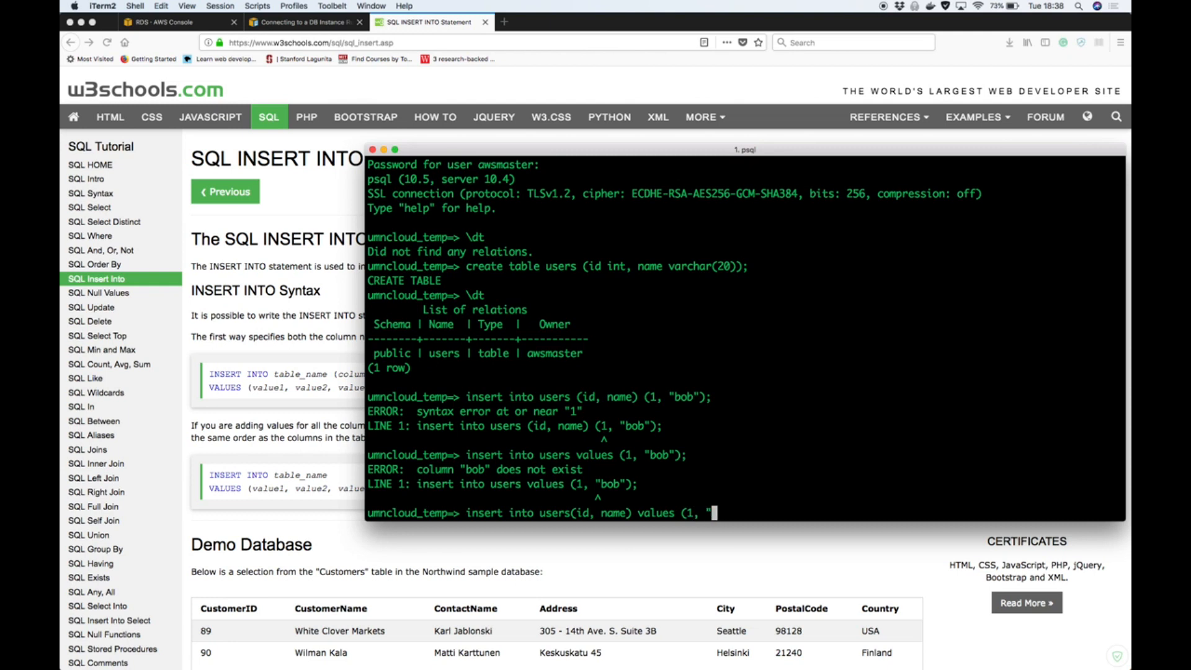
{"action": "key", "text": "BackSpace"}
{"action": "type", "text": "'bob');"}
{"action": "key", "text": "Return"}
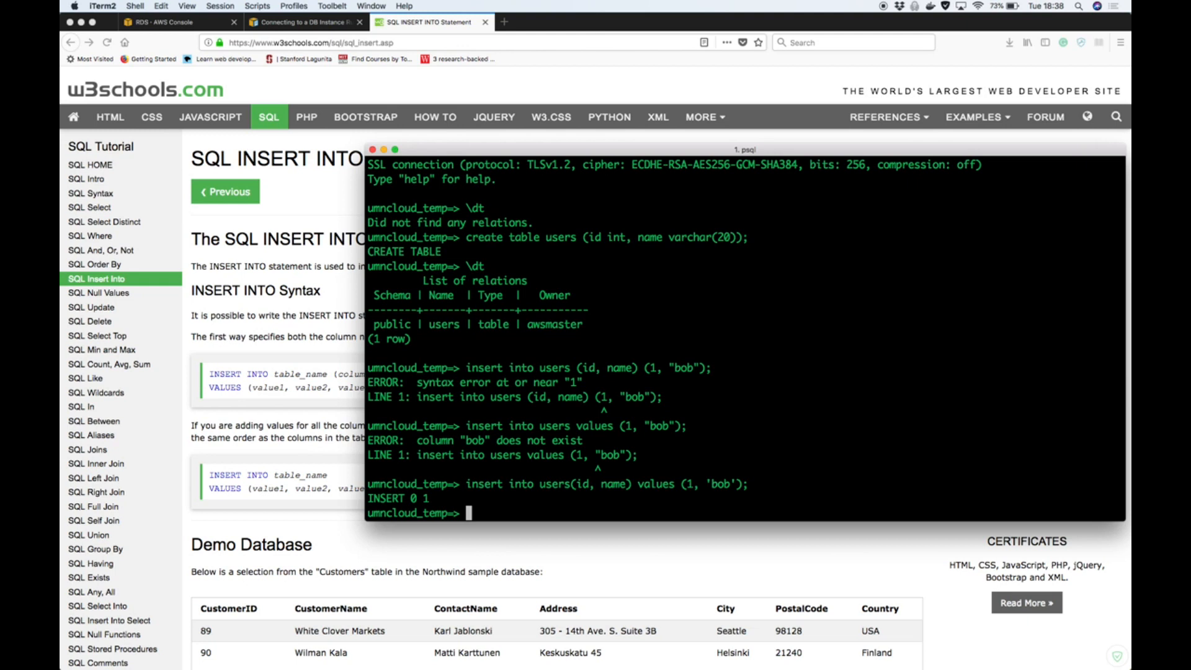
Query all rows of the users table with "select * from users;"
{"action": "type", "text": "select * from users;"}
{"action": "key", "text": "Return"}
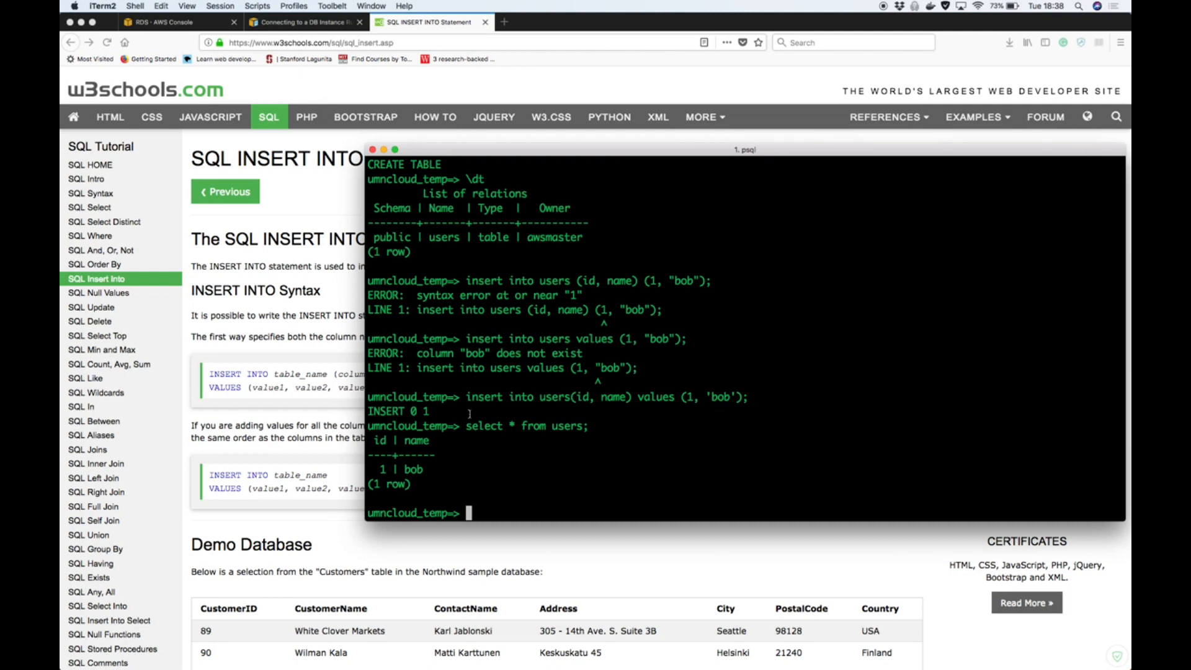
Widen the psql terminal window, enlarge its text and reposition it with the session's connection command in view
{"action": "scroll", "coordinate": [499, 427], "scroll_direction": "up", "scroll_amount": 2}
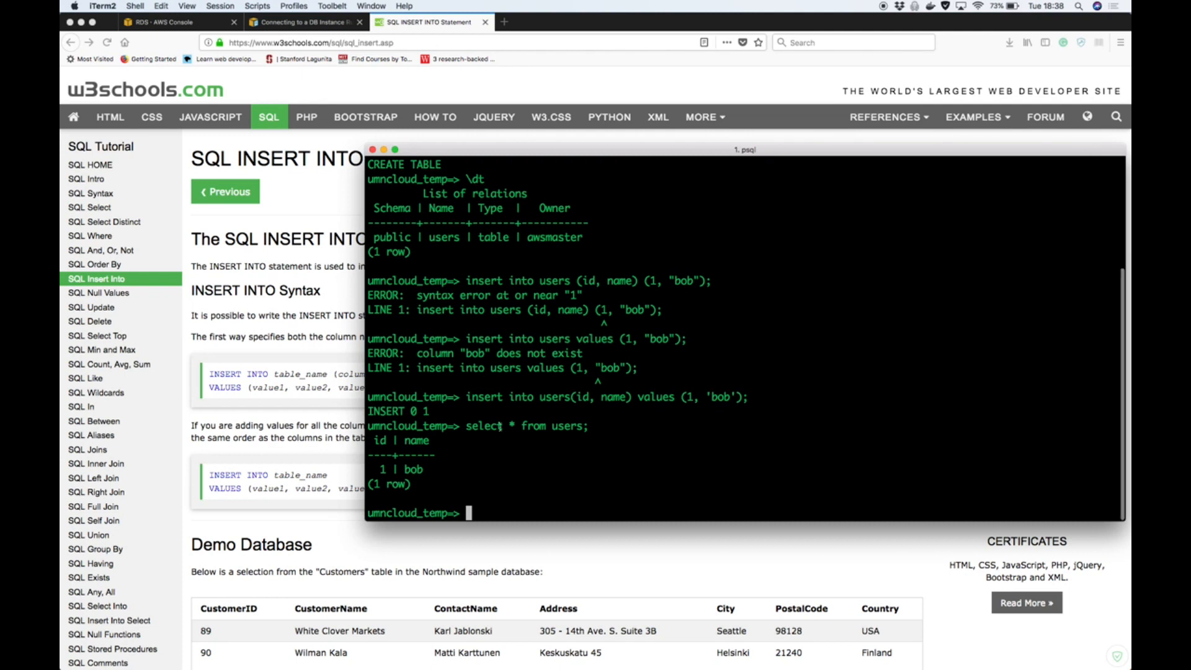
{"action": "scroll", "coordinate": [499, 426], "scroll_direction": "up", "scroll_amount": 8}
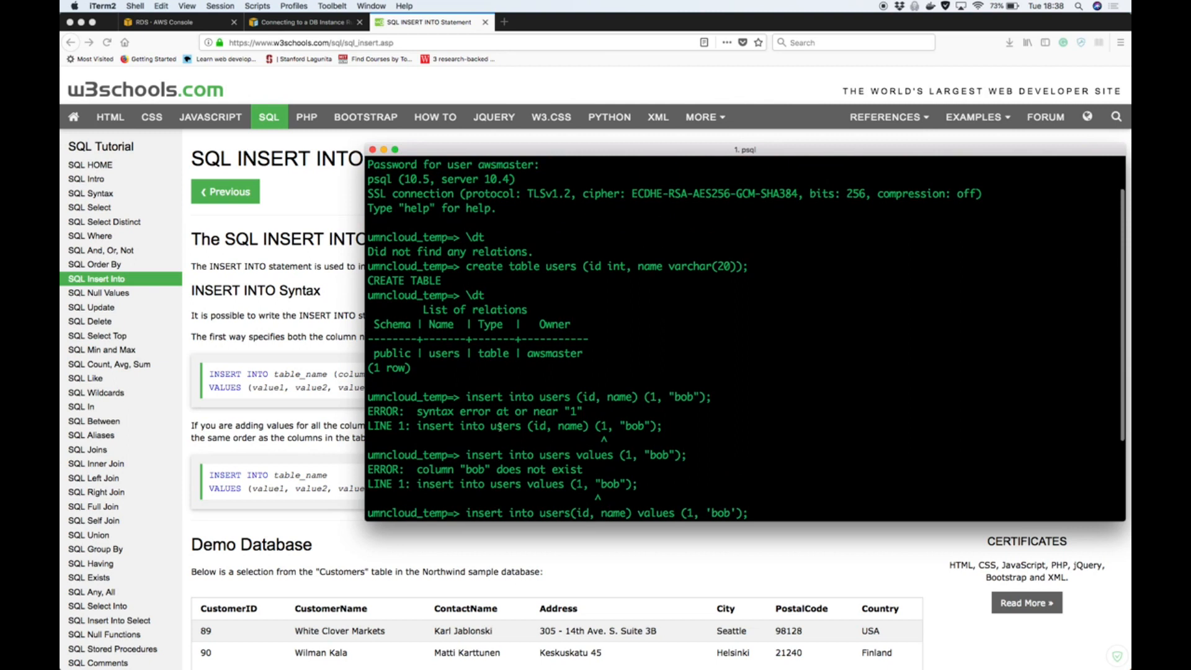
{"action": "scroll", "coordinate": [500, 426], "scroll_direction": "up", "scroll_amount": 1}
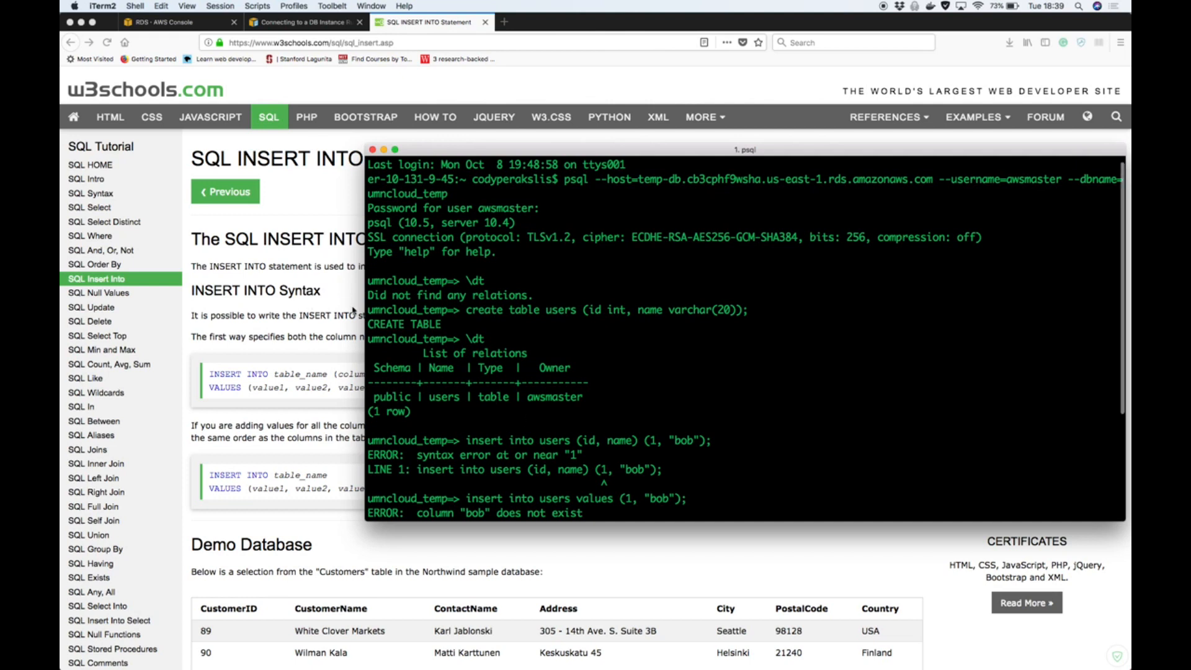
{"action": "left_click_drag", "start_coordinate": [366, 307], "coordinate": [103, 303]}
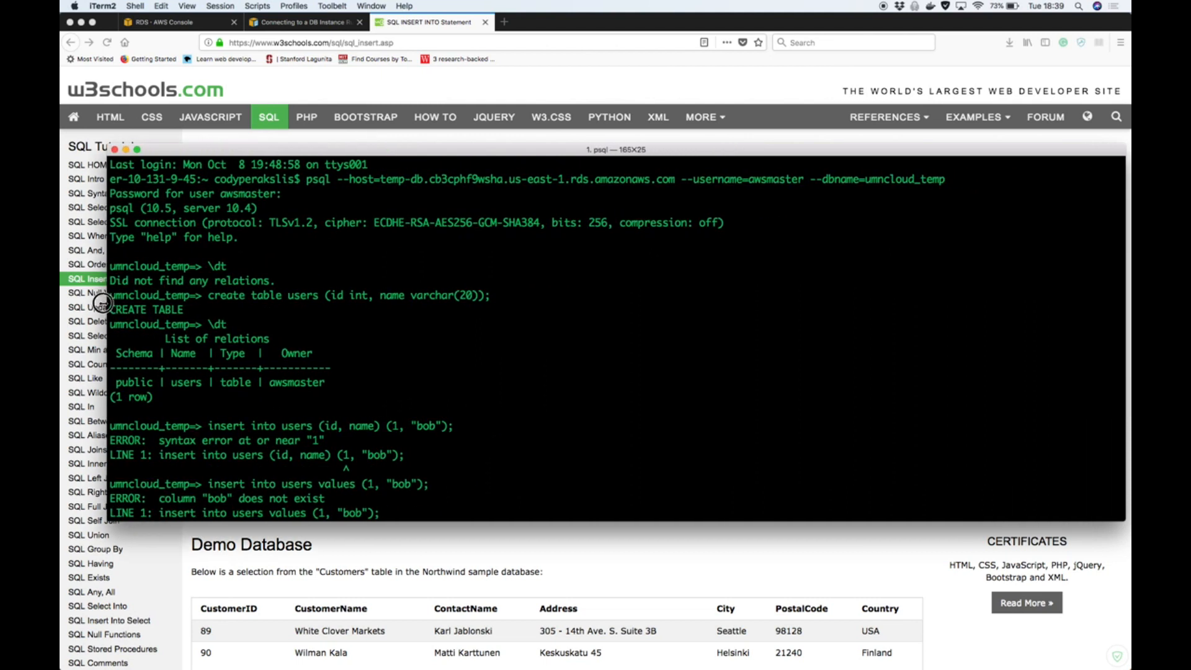
{"action": "key", "text": "super+equal"}
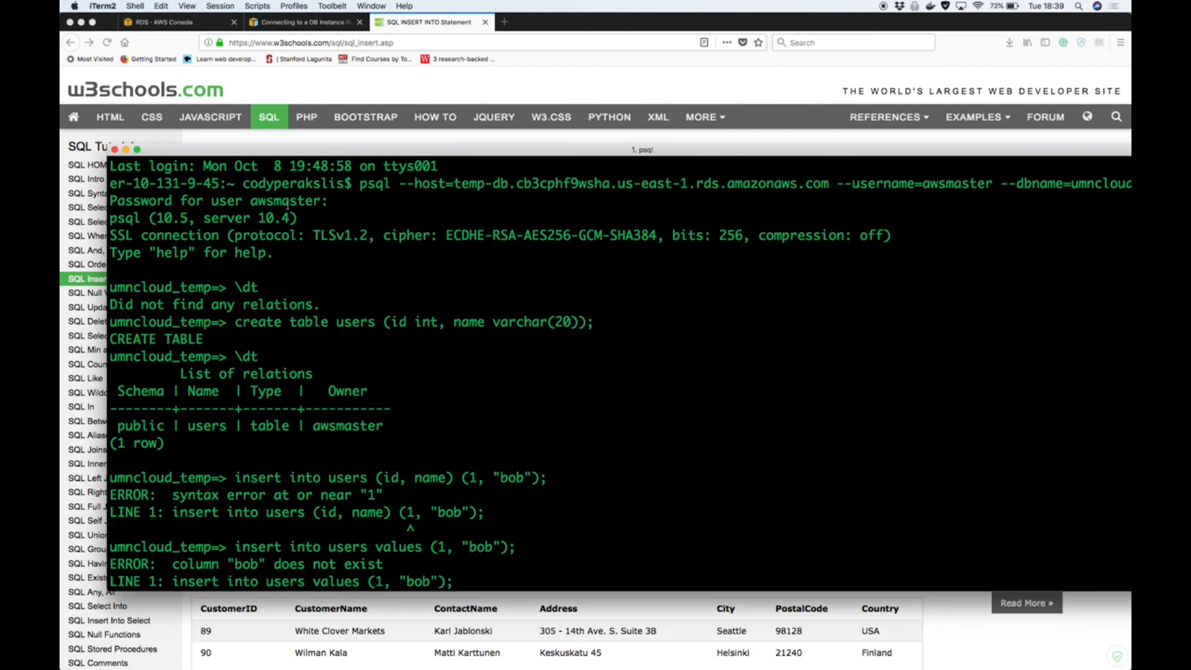
{"action": "left_click_drag", "start_coordinate": [673, 148], "coordinate": [627, 135]}
{"action": "left_click_drag", "start_coordinate": [1129, 240], "coordinate": [1081, 242]}
{"action": "left_click_drag", "start_coordinate": [959, 137], "coordinate": [983, 129]}
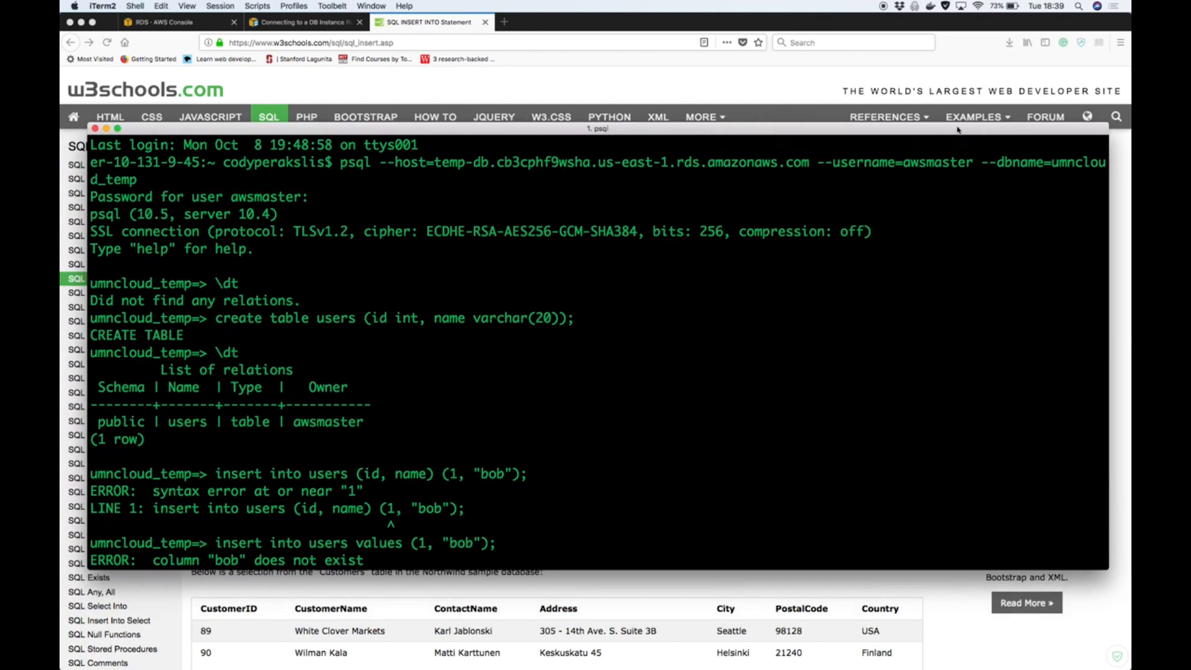
Copy the full psql connection command, from psql through --dbname=umncloud_temp
{"action": "left_click_drag", "start_coordinate": [341, 180], "coordinate": [340, 162]}
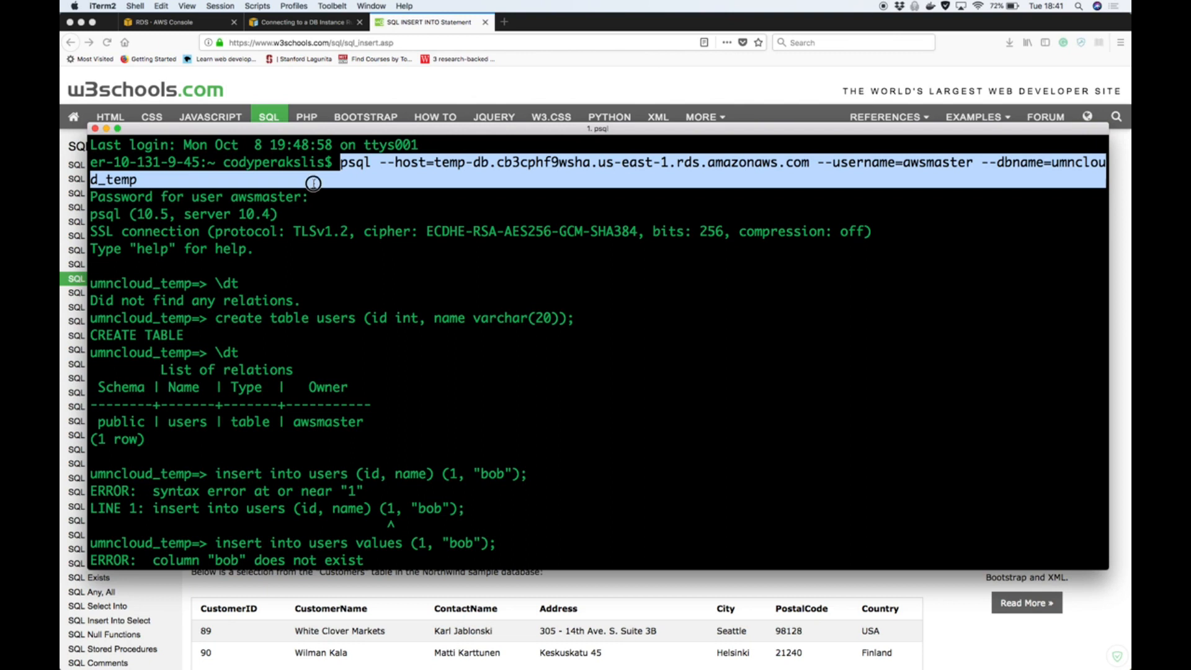
{"action": "left_click", "coordinate": [314, 183]}
{"action": "left_click_drag", "start_coordinate": [340, 161], "coordinate": [139, 179]}
{"action": "key", "text": "super+c"}
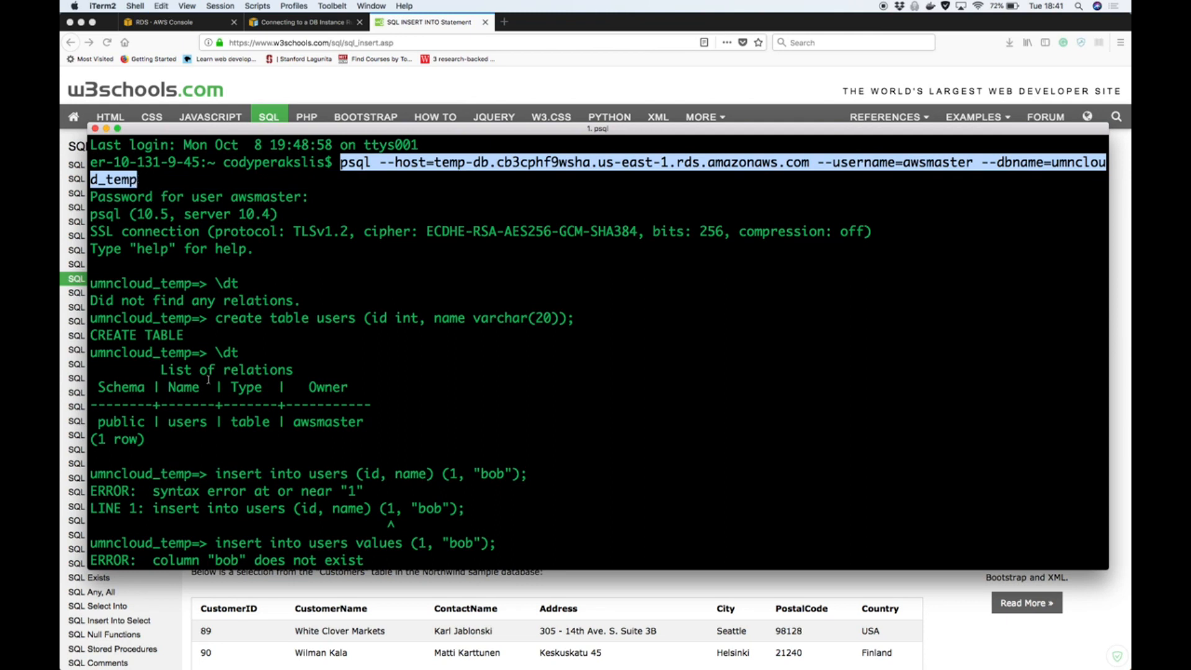
Open a second iTerm2 window with the default profile and place it over the psql session
{"action": "mouse_move", "coordinate": [539, 653]}
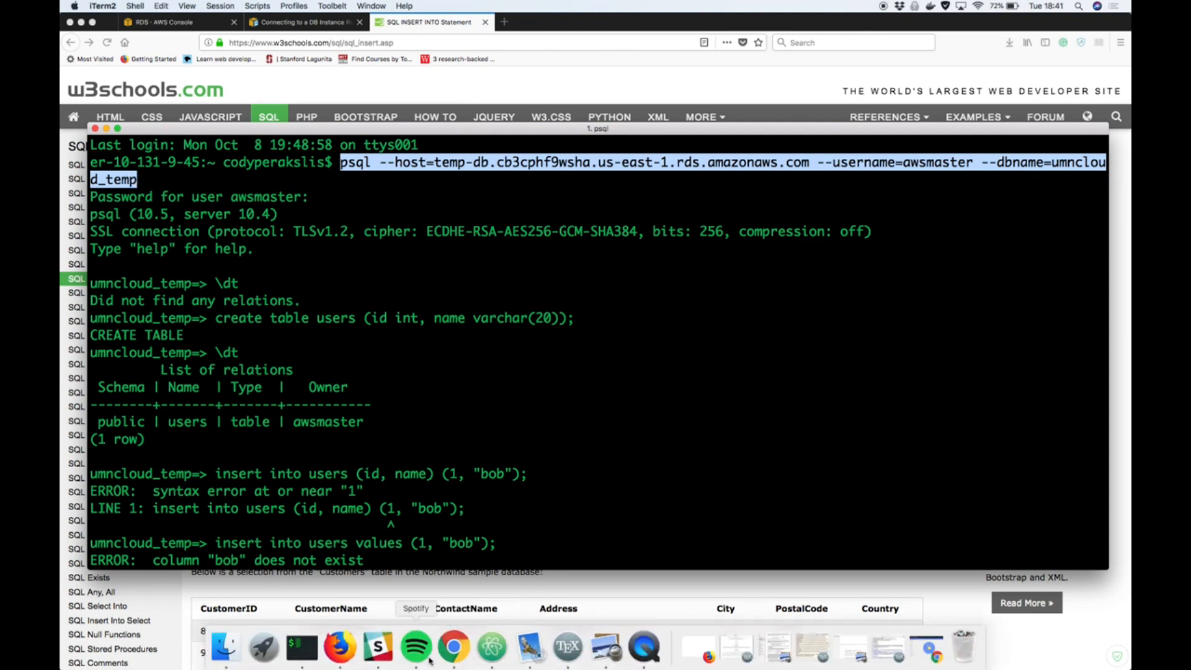
{"action": "right_click", "coordinate": [313, 654]}
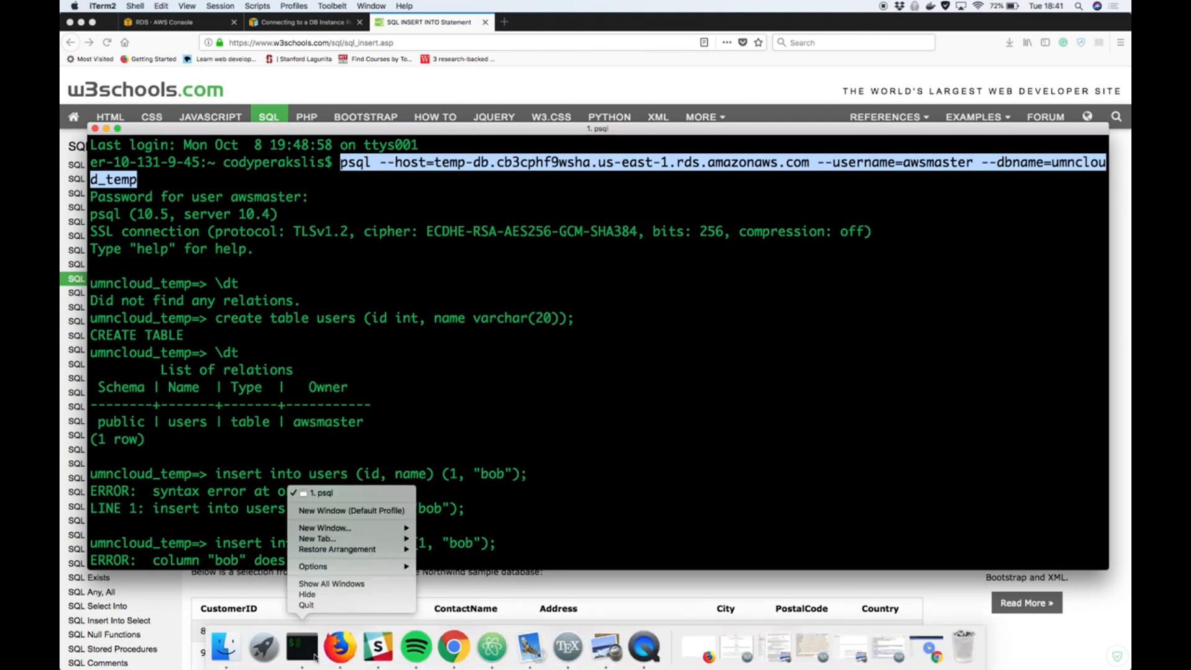
{"action": "left_click", "coordinate": [347, 510]}
{"action": "left_click_drag", "start_coordinate": [276, 50], "coordinate": [607, 343]}
Change to the ~/.code directory and list its contents
{"action": "type", "text": "cd ~/"}
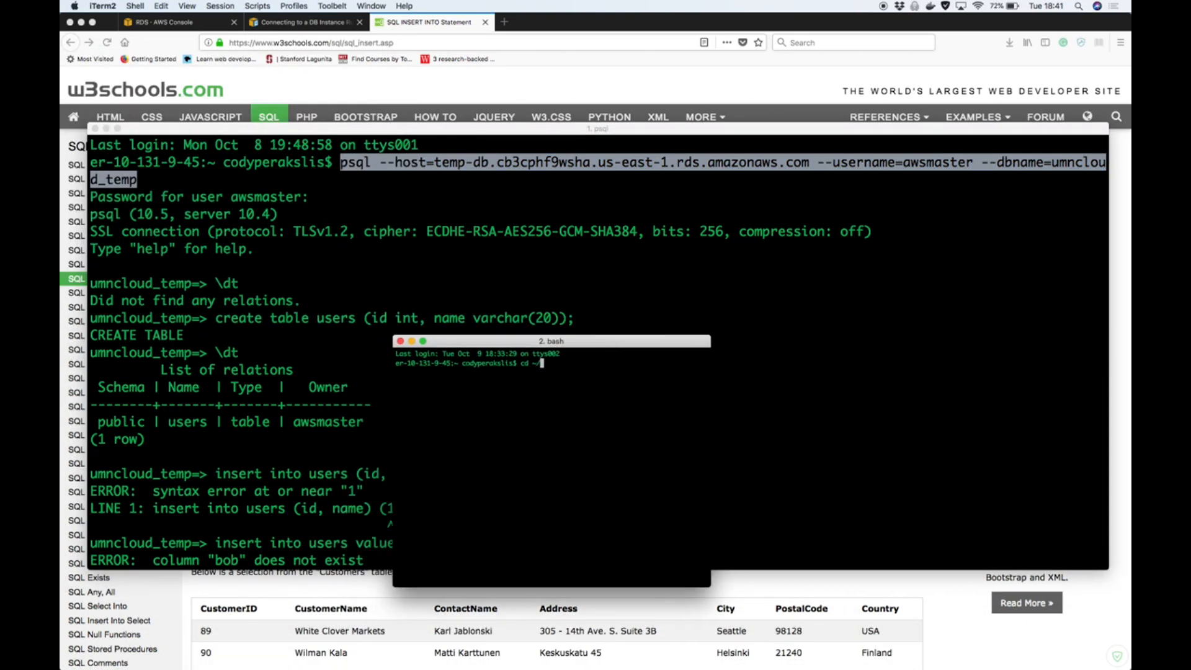
{"action": "type", "text": ".c"}
{"action": "key", "text": "Tab"}
{"action": "type", "text": "ode"}
{"action": "key", "text": "Return"}
{"action": "type", "text": "ls"}
{"action": "key", "text": "Return"}
Change into hugo-tests and its umncloud subfolder, listing the contents of each
{"action": "type", "text": "cd h"}
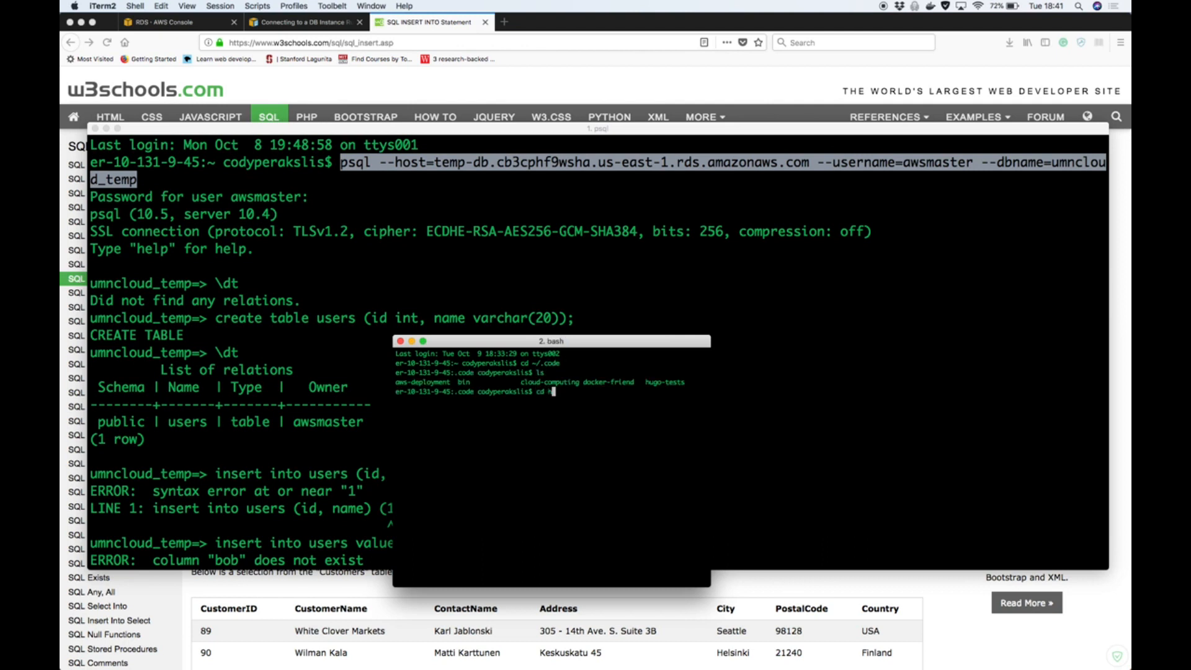
{"action": "key", "text": "Tab"}
{"action": "key", "text": "Return"}
{"action": "type", "text": "ls"}
{"action": "key", "text": "Return"}
{"action": "type", "text": "cd um"}
{"action": "key", "text": "Tab"}
{"action": "key", "text": "Return"}
{"action": "type", "text": "ls"}
{"action": "key", "text": "Return"}
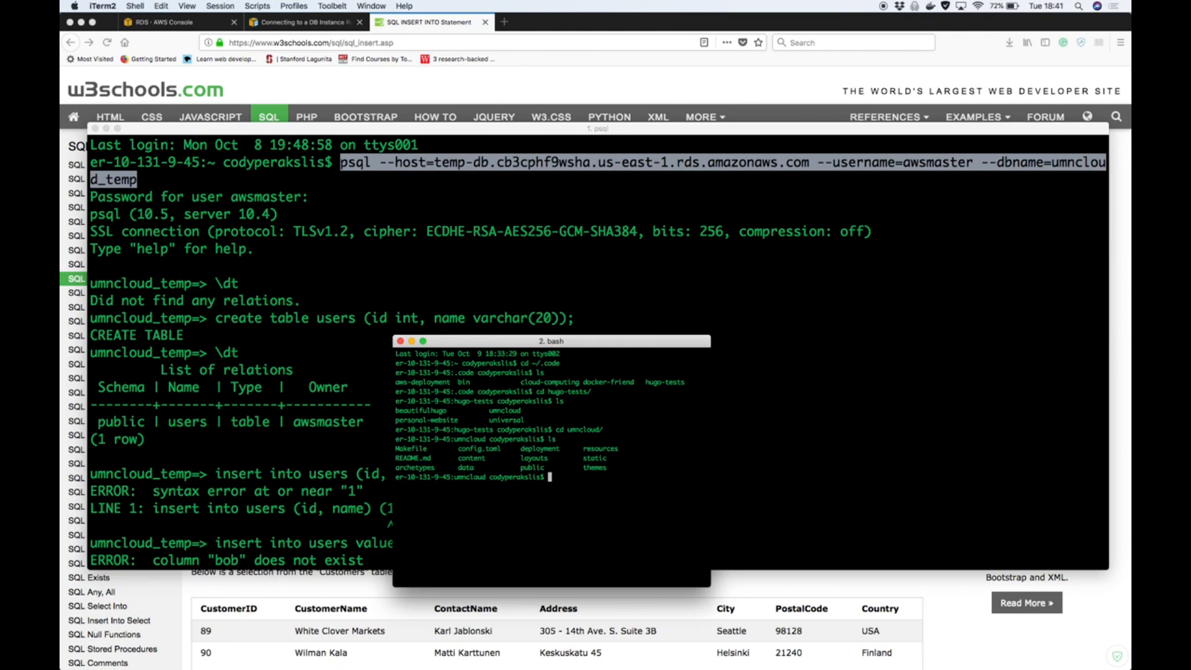
Change into the content folder and its blog subfolder, listing the contents of each
{"action": "type", "text": "cd co"}
{"action": "key", "text": "Tab"}
{"action": "type", "text": "t"}
{"action": "key", "text": "Tab"}
{"action": "key", "text": "Return"}
{"action": "type", "text": "ls"}
{"action": "key", "text": "Return"}
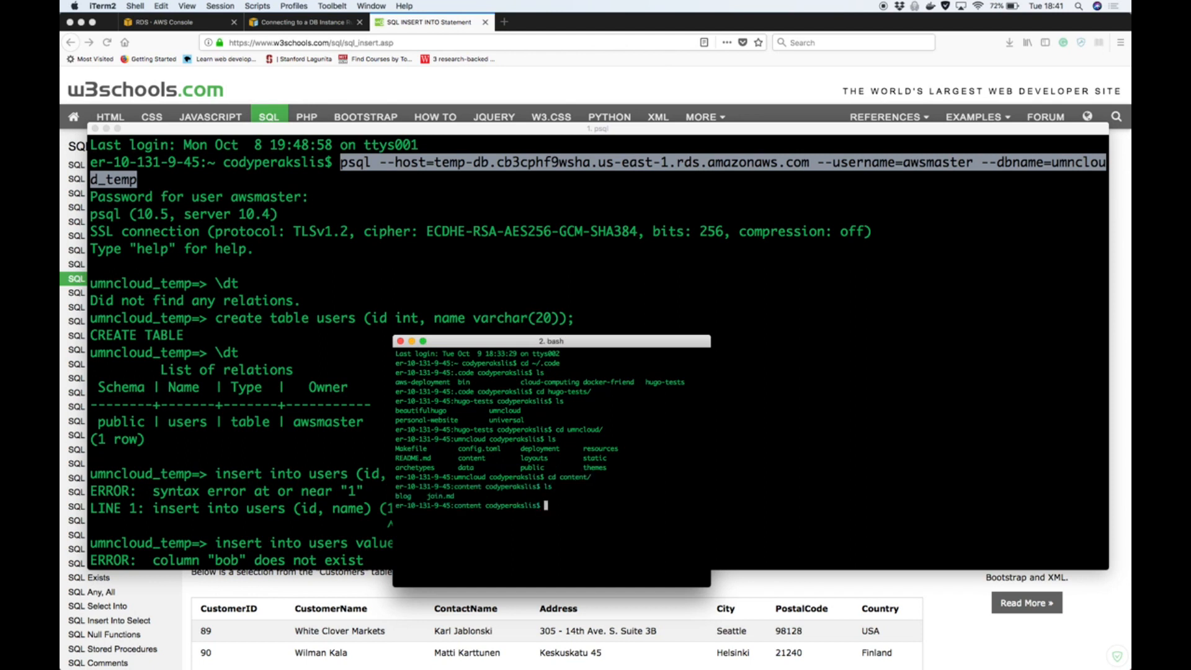
{"action": "type", "text": "cd blog"}
{"action": "key", "text": "Return"}
{"action": "type", "text": "ls"}
{"action": "key", "text": "Return"}
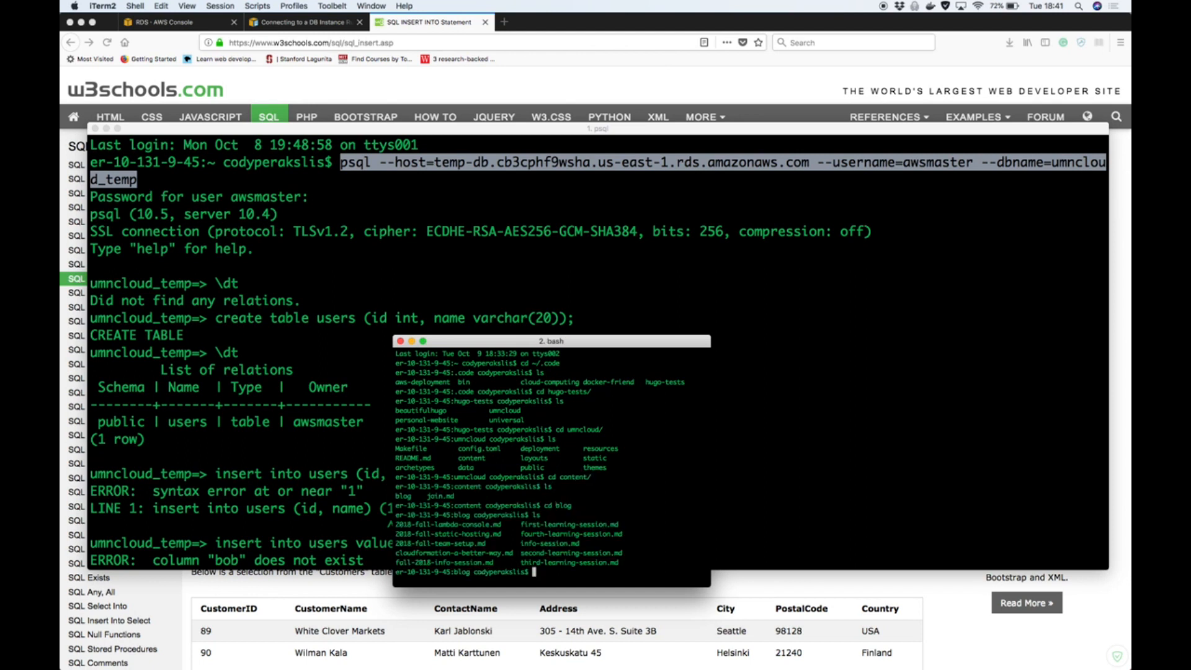
Copy 2018-fall-team-setup.md to a new file named 2018-fall-databases.md
{"action": "type", "text": "cp 2"}
{"action": "key", "text": "Tab"}
{"action": "type", "text": "t"}
{"action": "key", "text": "Tab"}
{"action": "type", "text": "2018-fall"}
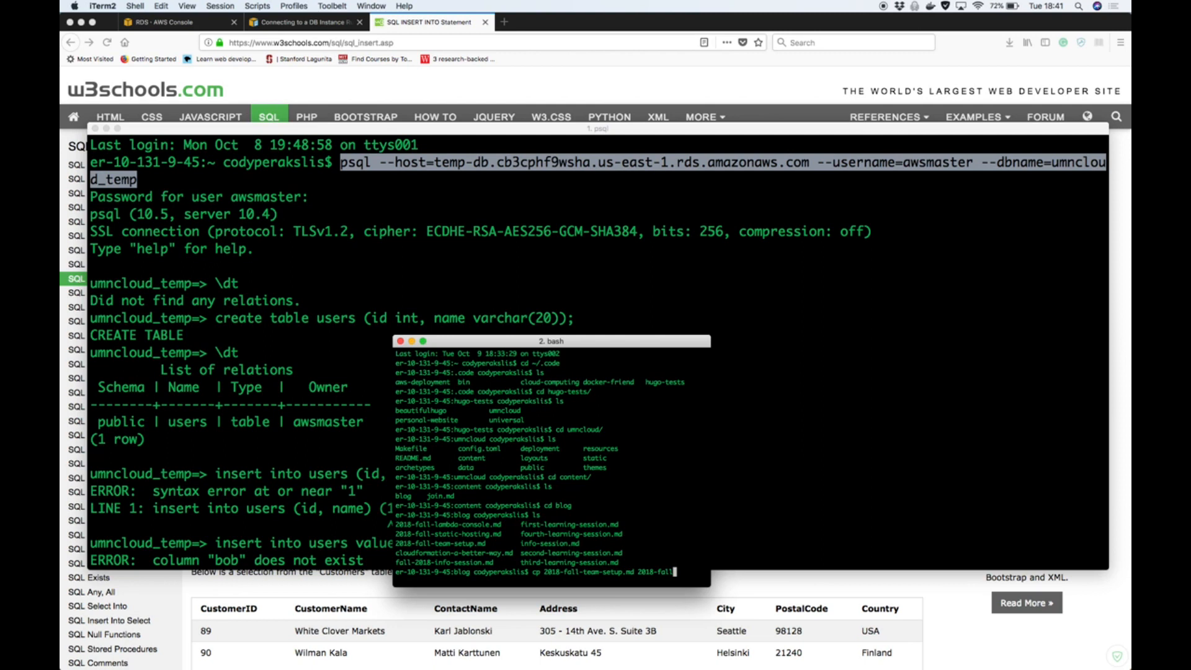
{"action": "type", "text": "-"}
{"action": "type", "text": "databse"}
{"action": "key", "text": "BackSpace"}
{"action": "key", "text": "BackSpace"}
{"action": "type", "text": "ases.md"}
{"action": "key", "text": "Return"}
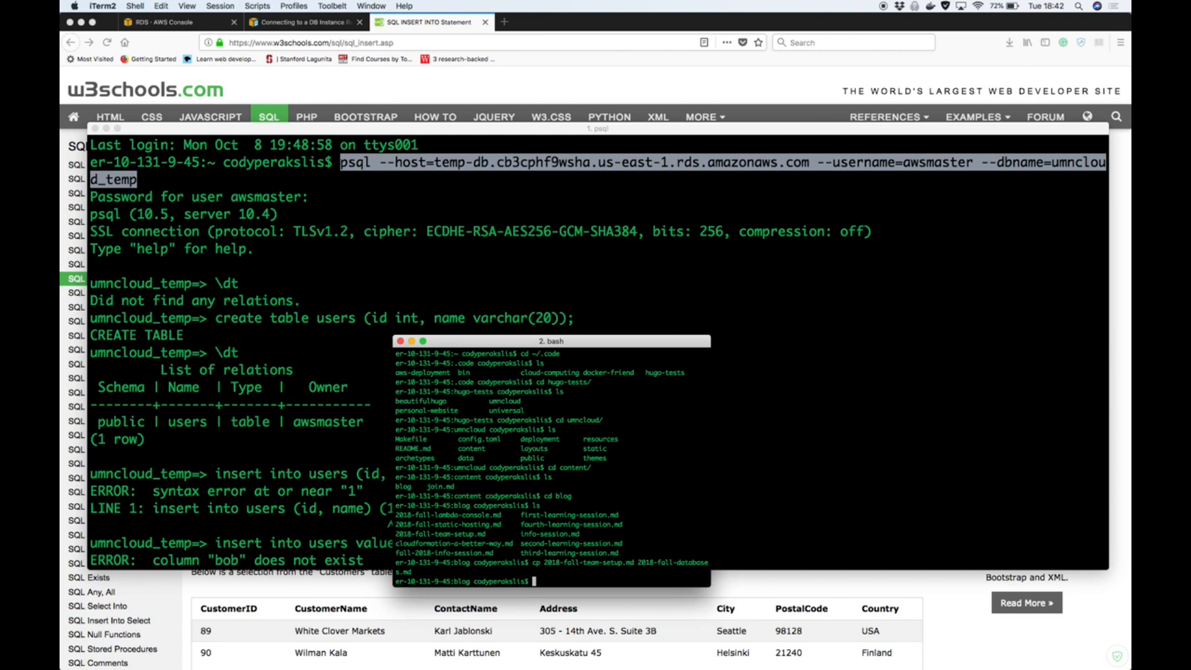
{"action": "type", "text": "emacs 201"}
{"action": "key", "text": "Tab"}
{"action": "type", "text": "da"}
{"action": "key", "text": "Tab"}
{"action": "key", "text": "Return"}
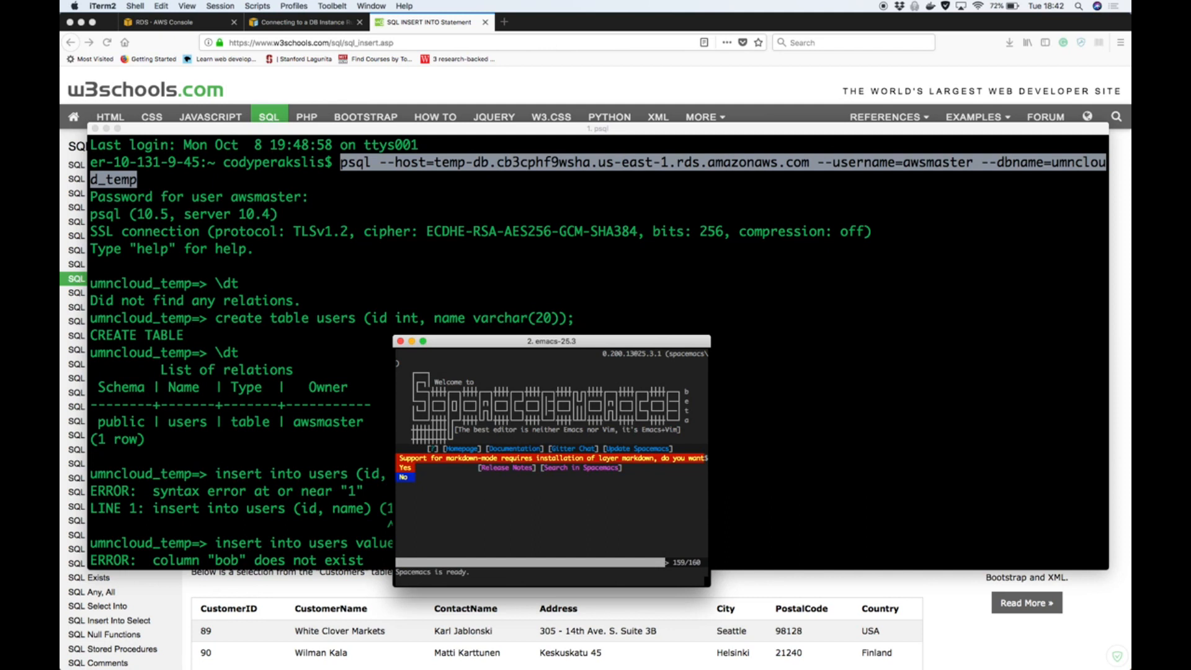
{"action": "key", "text": "Return"}
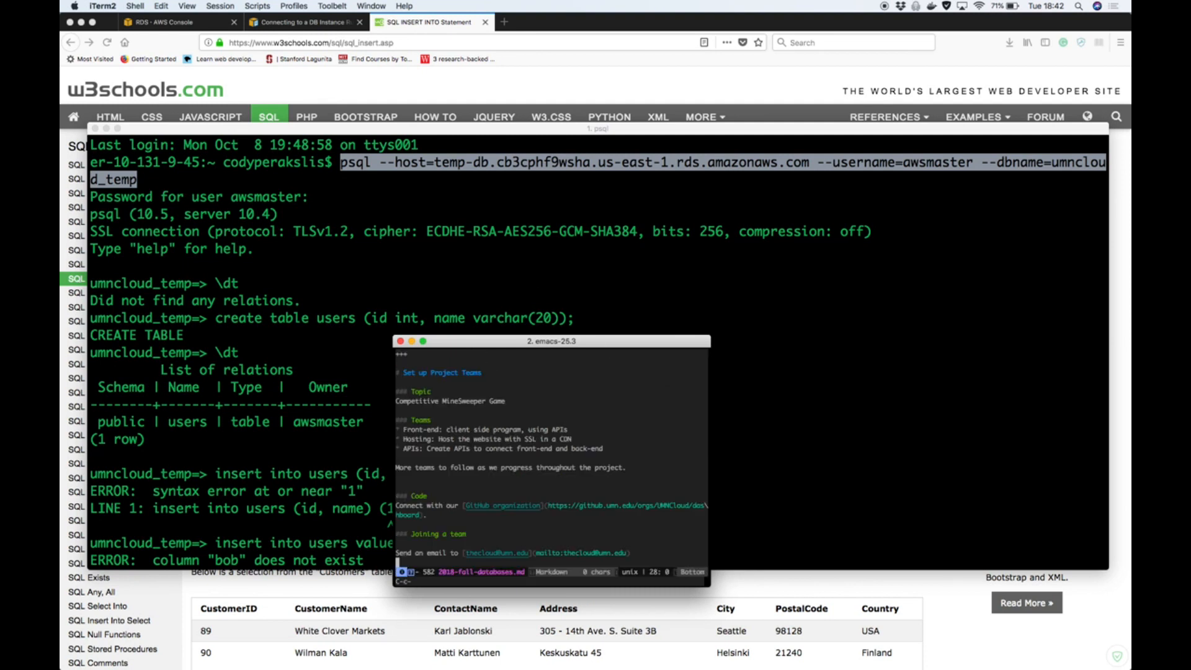
{"action": "key", "text": "ctrl+c"}
{"action": "key", "text": "ctrl+x"}
{"action": "key", "text": "ctrl+c"}
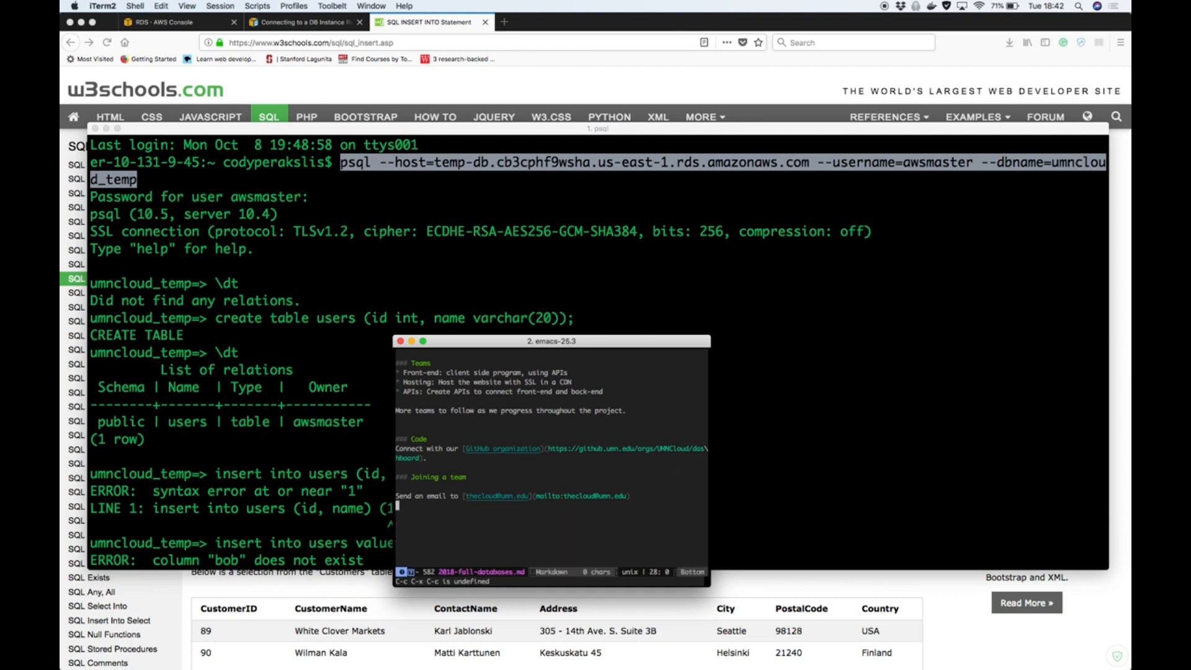
{"action": "key", "text": "ctrl+x"}
{"action": "key", "text": "ctrl+c"}
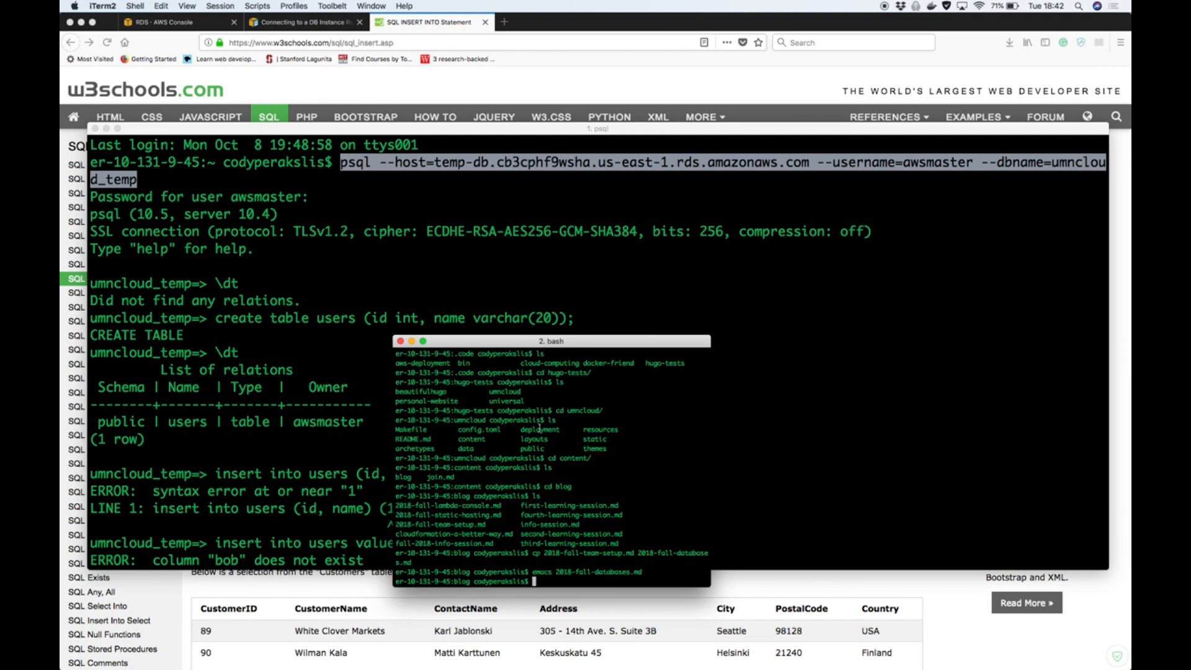
Open 2018-fall-databases.md in the nano editor
{"action": "type", "text": "nano 2"}
{"action": "key", "text": "Tab"}
{"action": "type", "text": "d"}
{"action": "key", "text": "Tab"}
{"action": "key", "text": "Return"}
Set the date in the post's front matter to 2018-10-09
{"action": "key", "text": "Down"}
{"action": "key", "text": "Down"}
{"action": "key", "text": "Right"}
{"action": "key", "text": "Right"}
{"action": "key", "text": "Right"}
{"action": "key", "text": "Right"}
{"action": "key", "text": "Right"}
{"action": "key", "text": "Right"}
{"action": "key", "text": "Right"}
{"action": "key", "text": "Right"}
{"action": "key", "text": "Right"}
{"action": "key", "text": "Right"}
Change the title in the post's front matter to "Databases"
{"action": "key", "text": "Right"}
{"action": "key", "text": "Right"}
{"action": "key", "text": "Right"}
{"action": "key", "text": "Right"}
{"action": "key", "text": "Right"}
{"action": "key", "text": "Right"}
{"action": "key", "text": "Right"}
{"action": "key", "text": "Right"}
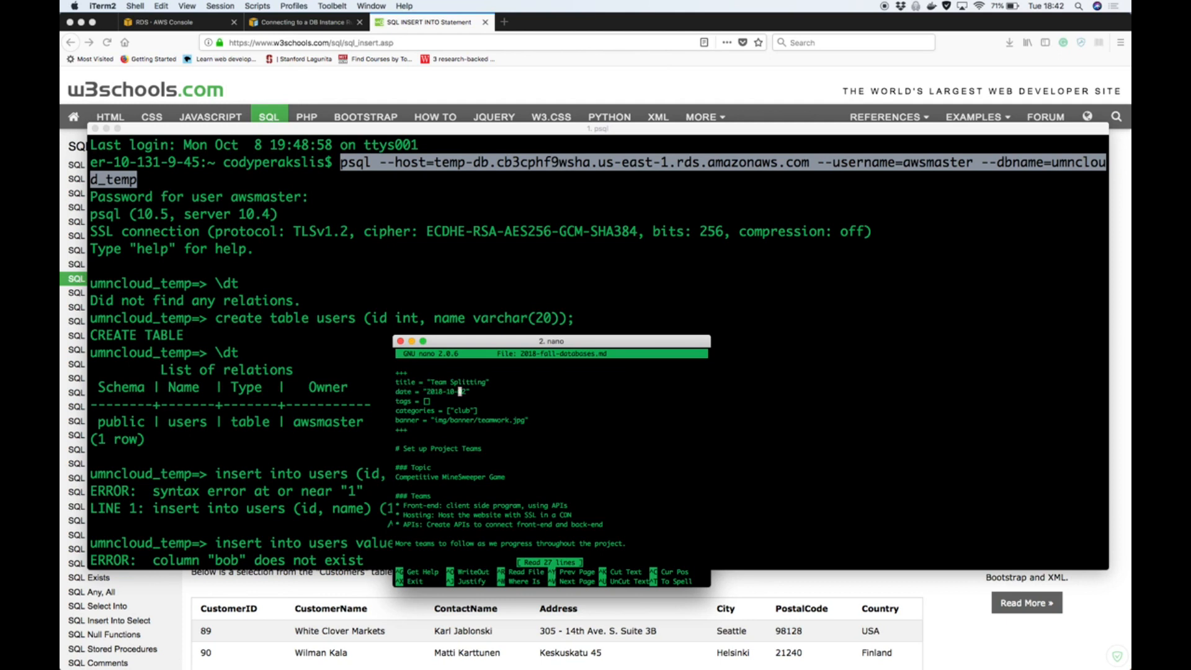
{"action": "key", "text": "BackSpace"}
{"action": "type", "text": "9"}
{"action": "key", "text": "Up"}
{"action": "key", "text": "Right"}
{"action": "key", "text": "Right"}
{"action": "key", "text": "Right"}
{"action": "key", "text": "Right"}
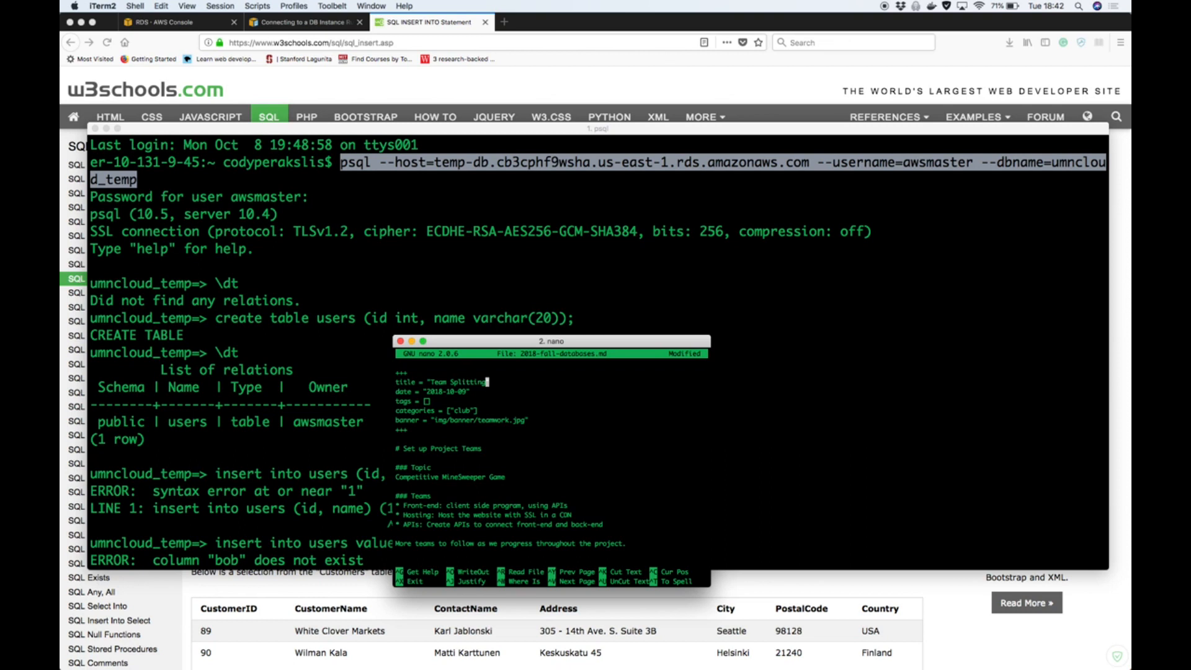
{"action": "key", "text": "BackSpace"}
{"action": "key", "text": "BackSpace"}
{"action": "key", "text": "BackSpace"}
{"action": "key", "text": "BackSpace"}
{"action": "key", "text": "BackSpace"}
{"action": "key", "text": "BackSpace"}
{"action": "key", "text": "BackSpace"}
{"action": "key", "text": "BackSpace"}
{"action": "key", "text": "BackSpace"}
{"action": "key", "text": "BackSpace"}
{"action": "key", "text": "BackSpace"}
{"action": "key", "text": "BackSpace"}
{"action": "key", "text": "BackSpace"}
{"action": "type", "text": "Databases"}
Add blank lines between the Topic heading and the Competitive MineSweeper Game line
{"action": "key", "text": "Down"}
{"action": "key", "text": "Down"}
{"action": "key", "text": "Down"}
{"action": "key", "text": "Down"}
{"action": "key", "text": "Down"}
{"action": "key", "text": "Down"}
{"action": "key", "text": "Down"}
{"action": "key", "text": "Down"}
{"action": "key", "text": "Down"}
{"action": "key", "text": "Return"}
{"action": "key", "text": "Return"}
{"action": "key", "text": "Up"}
{"action": "key", "text": "Return"}
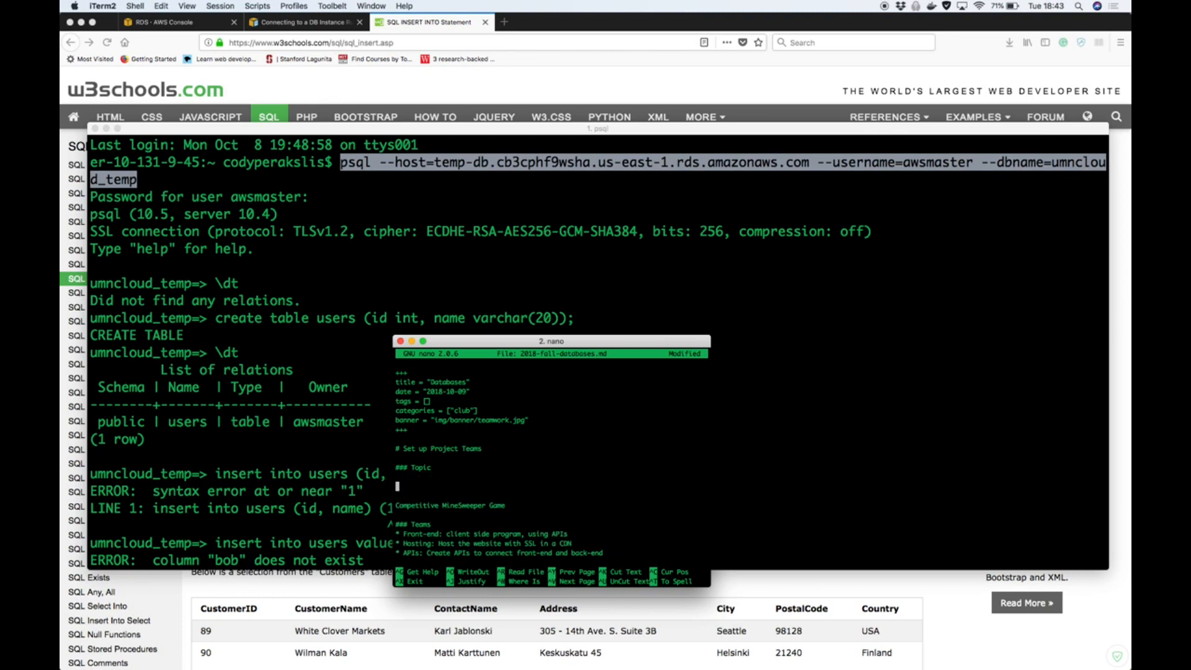
Paste the copied psql command under the Topic heading and delete everything after its host address
{"action": "key", "text": "super+v"}
{"action": "key", "text": "BackSpace"}
{"action": "key", "text": "BackSpace"}
{"action": "key", "text": "BackSpace"}
{"action": "key", "text": "BackSpace"}
{"action": "key", "text": "BackSpace"}
{"action": "key", "text": "BackSpace"}
{"action": "key", "text": "BackSpace"}
{"action": "key", "text": "BackSpace"}
{"action": "key", "text": "BackSpace"}
{"action": "key", "text": "BackSpace"}
{"action": "key", "text": "BackSpace"}
{"action": "key", "text": "BackSpace"}
{"action": "key", "text": "BackSpace"}
{"action": "key", "text": "BackSpace"}
{"action": "key", "text": "BackSpace"}
{"action": "key", "text": "BackSpace"}
{"action": "key", "text": "BackSpace"}
{"action": "key", "text": "BackSpace"}
{"action": "key", "text": "BackSpace"}
{"action": "key", "text": "BackSpace"}
{"action": "key", "text": "BackSpace"}
{"action": "key", "text": "BackSpace"}
{"action": "key", "text": "BackSpace"}
{"action": "key", "text": "BackSpace"}
{"action": "key", "text": "BackSpace"}
{"action": "key", "text": "BackSpace"}
{"action": "key", "text": "BackSpace"}
{"action": "key", "text": "BackSpace"}
{"action": "key", "text": "BackSpace"}
{"action": "key", "text": "BackSpace"}
{"action": "key", "text": "BackSpace"}
{"action": "key", "text": "BackSpace"}
{"action": "key", "text": "BackSpace"}
{"action": "key", "text": "BackSpace"}
{"action": "key", "text": "BackSpace"}
{"action": "key", "text": "BackSpace"}
{"action": "key", "text": "BackSpace"}
{"action": "key", "text": "BackSpace"}
{"action": "key", "text": "BackSpace"}
{"action": "key", "text": "BackSpace"}
{"action": "key", "text": "BackSpace"}
{"action": "key", "text": "BackSpace"}
{"action": "key", "text": "BackSpace"}
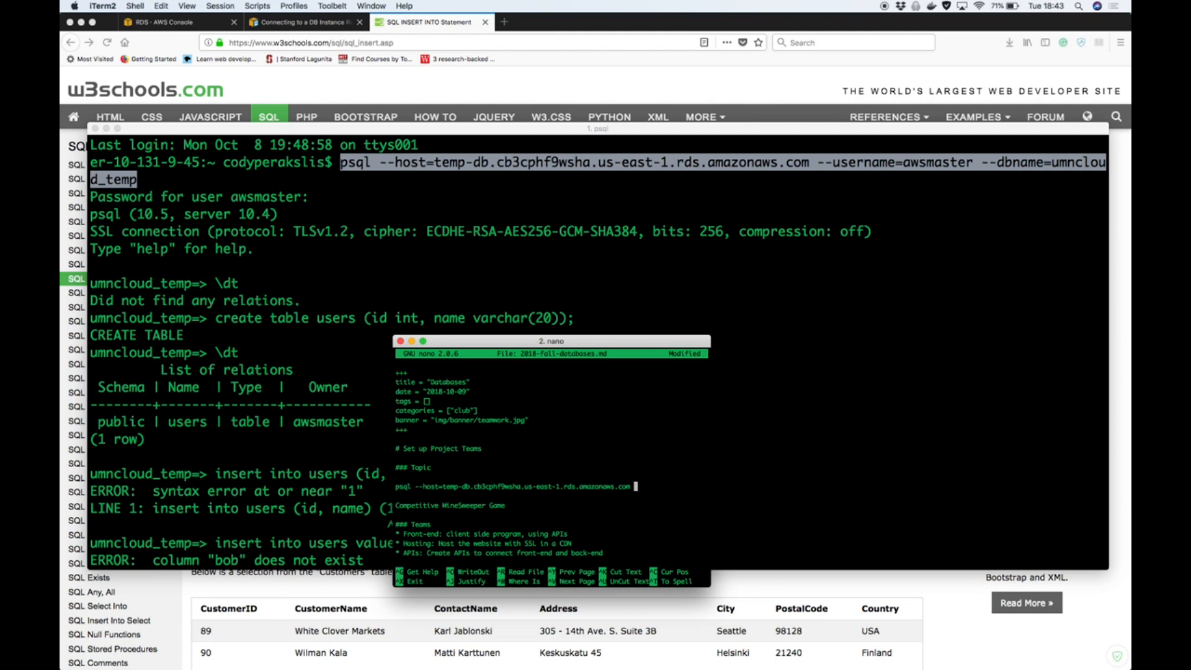
Copy "--username=awsmaster --dbname=umncloud_temp" from the psql session and append it to the host line in nano
{"action": "left_click", "coordinate": [469, 205]}
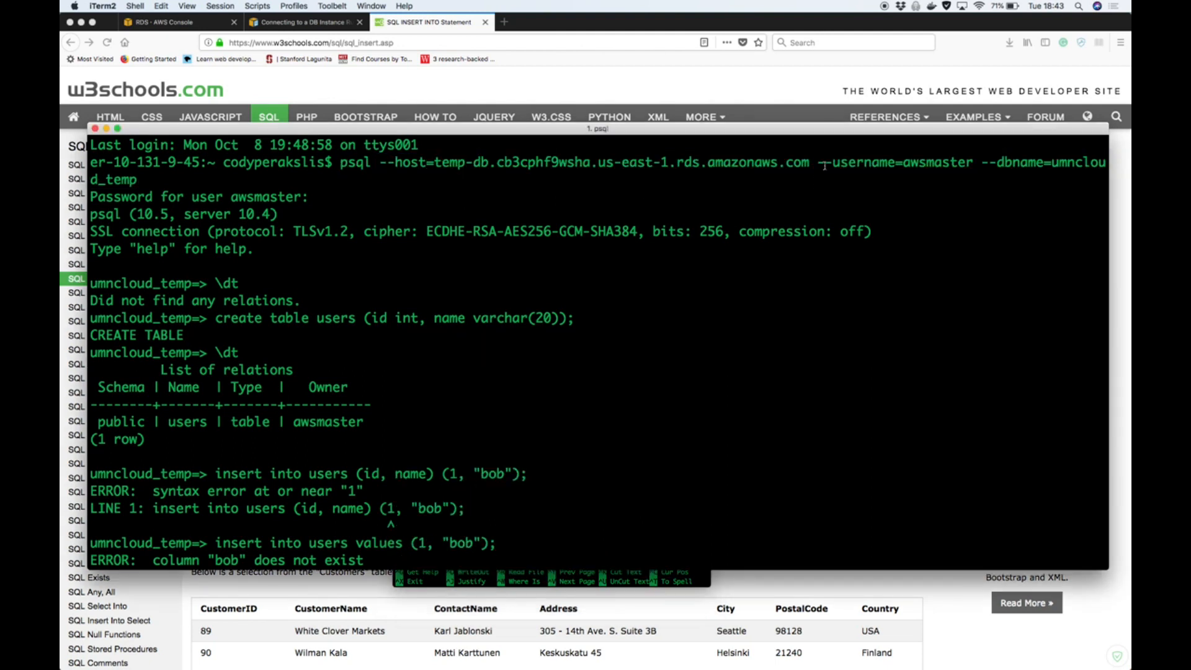
{"action": "left_click_drag", "start_coordinate": [819, 164], "coordinate": [139, 180]}
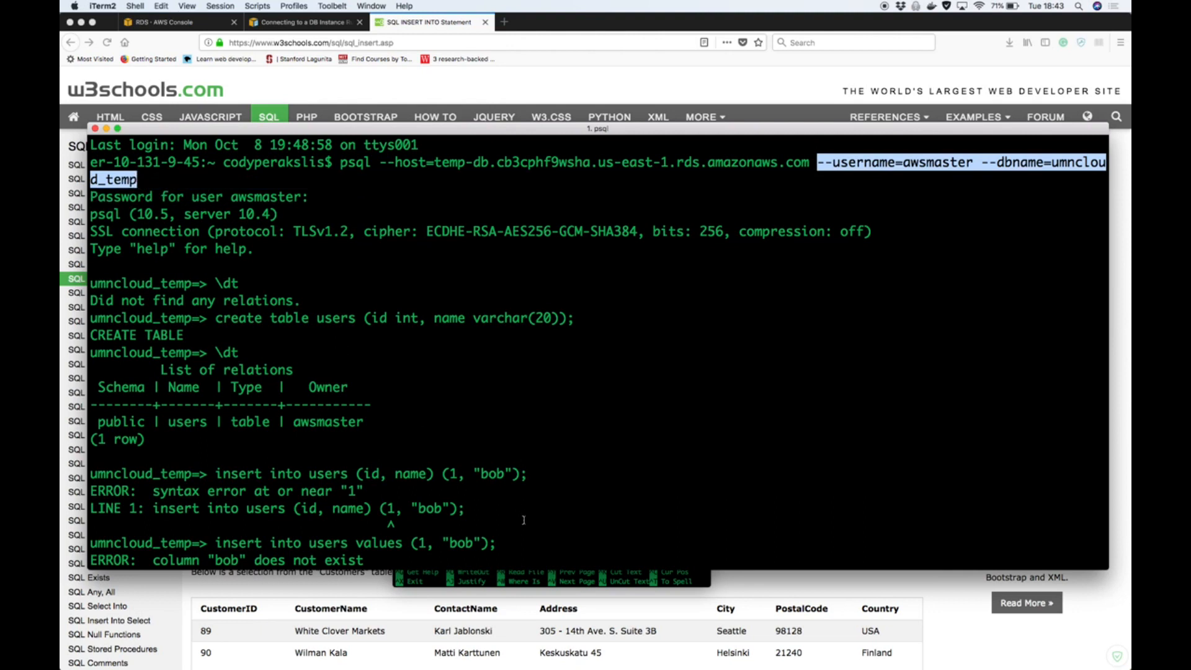
{"action": "left_click", "coordinate": [545, 583]}
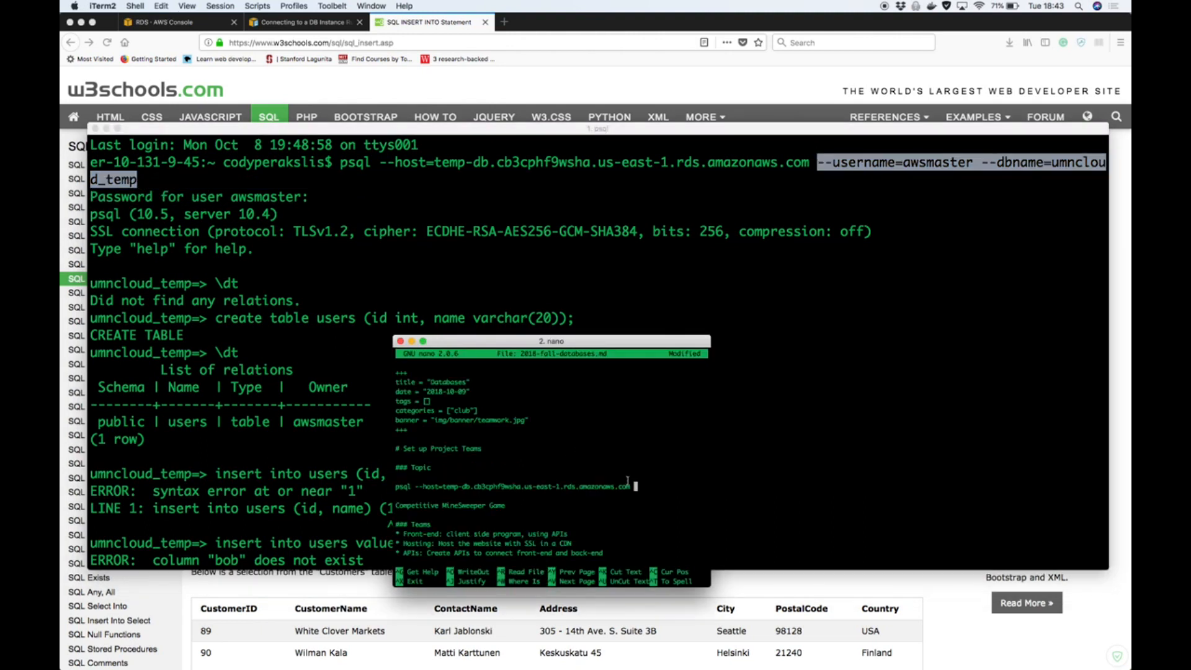
{"action": "key", "text": "super+v"}
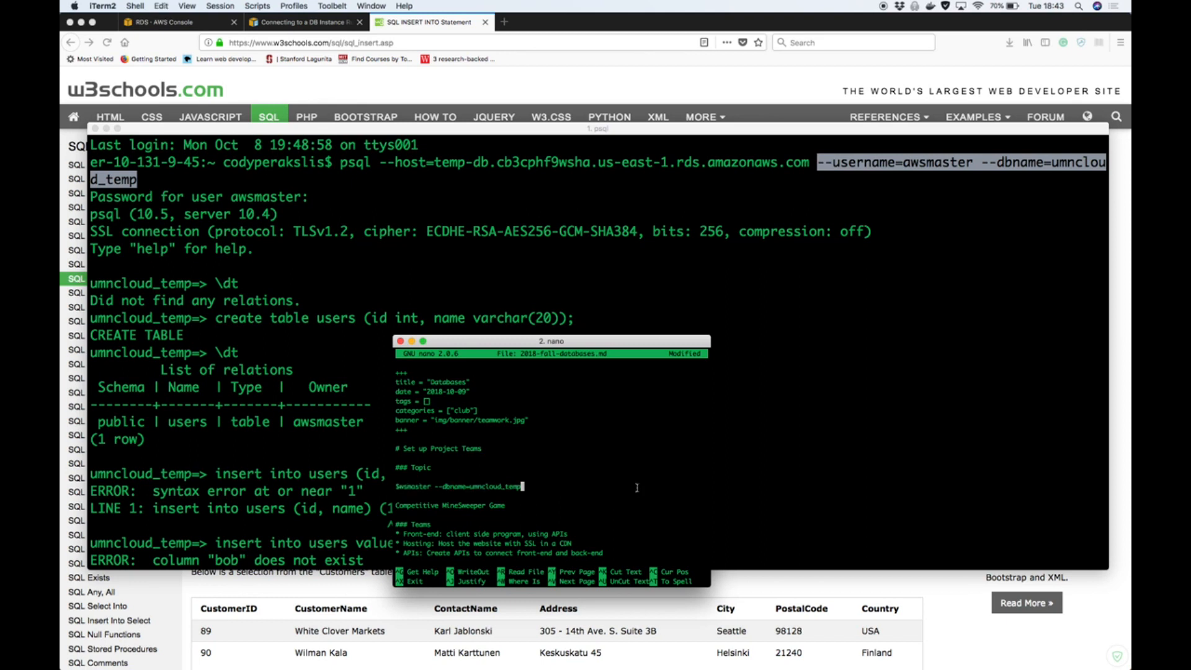
Save the post as 2018-fall-databases.md, exit nano, and go up two directories to the umncloud folder
{"action": "key", "text": "ctrl+x"}
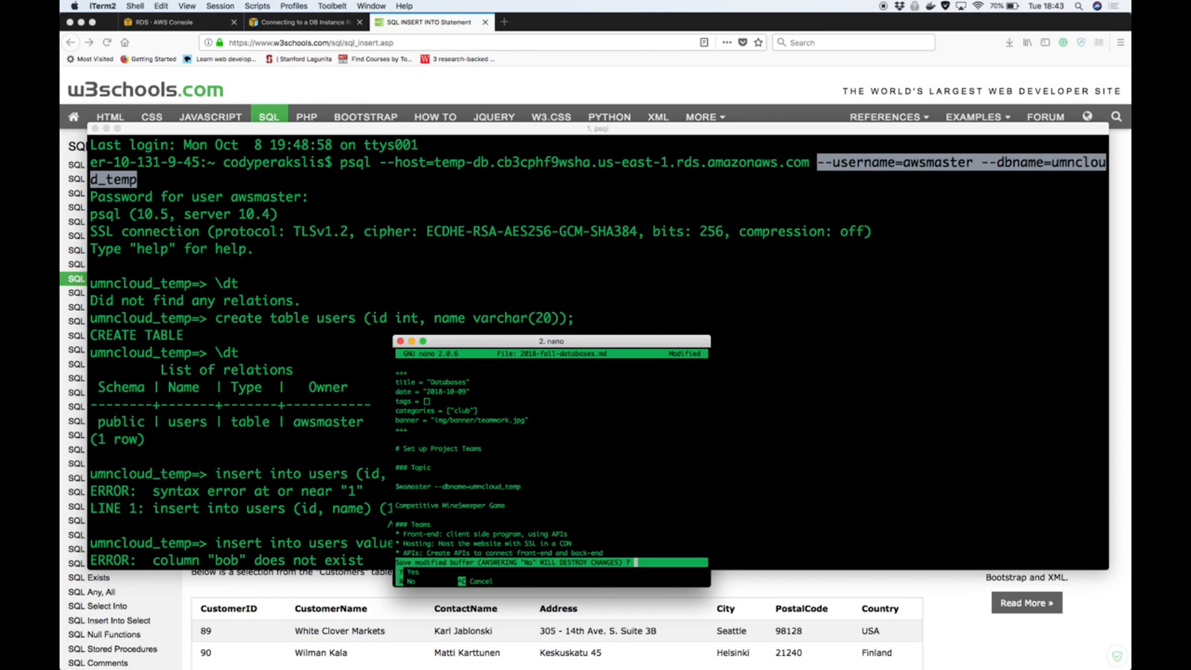
{"action": "key", "text": "y"}
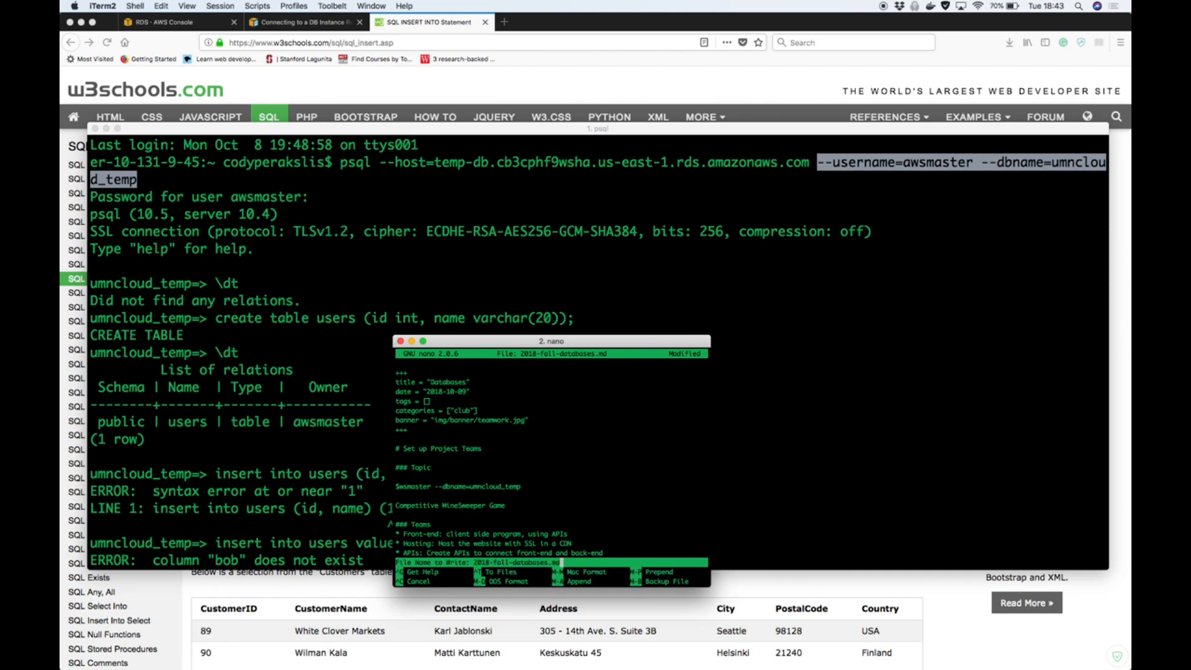
{"action": "key", "text": "Return"}
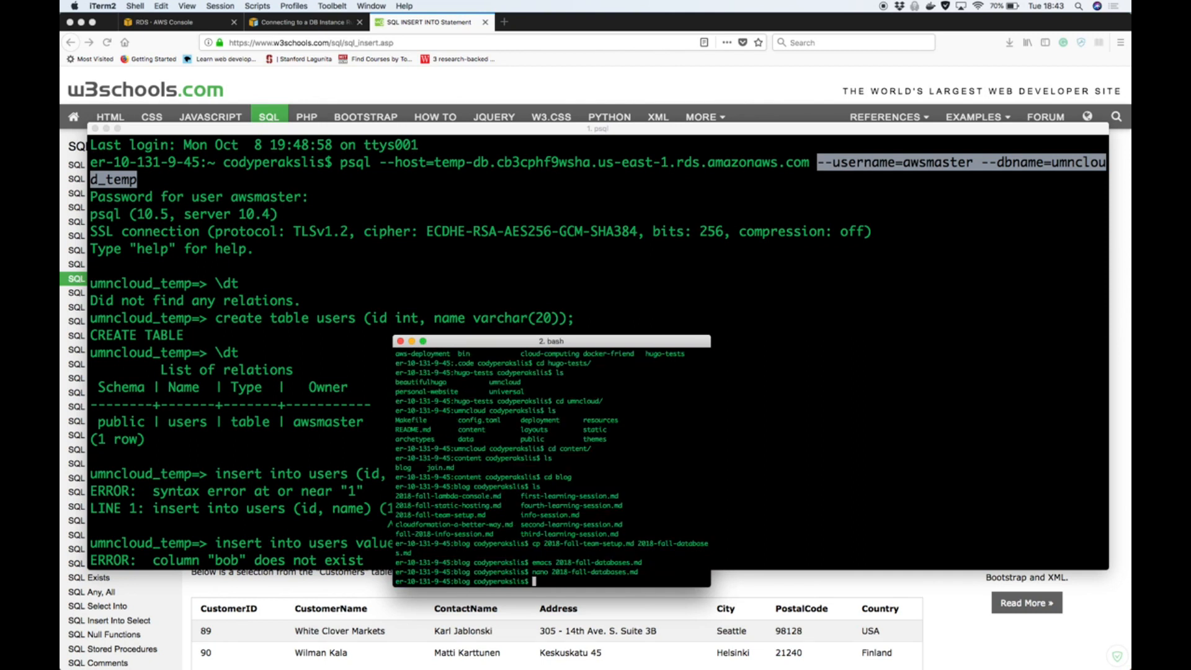
{"action": "type", "text": "cd .."}
{"action": "key", "text": "Return"}
{"action": "type", "text": "cd .."}
{"action": "key", "text": "Return"}
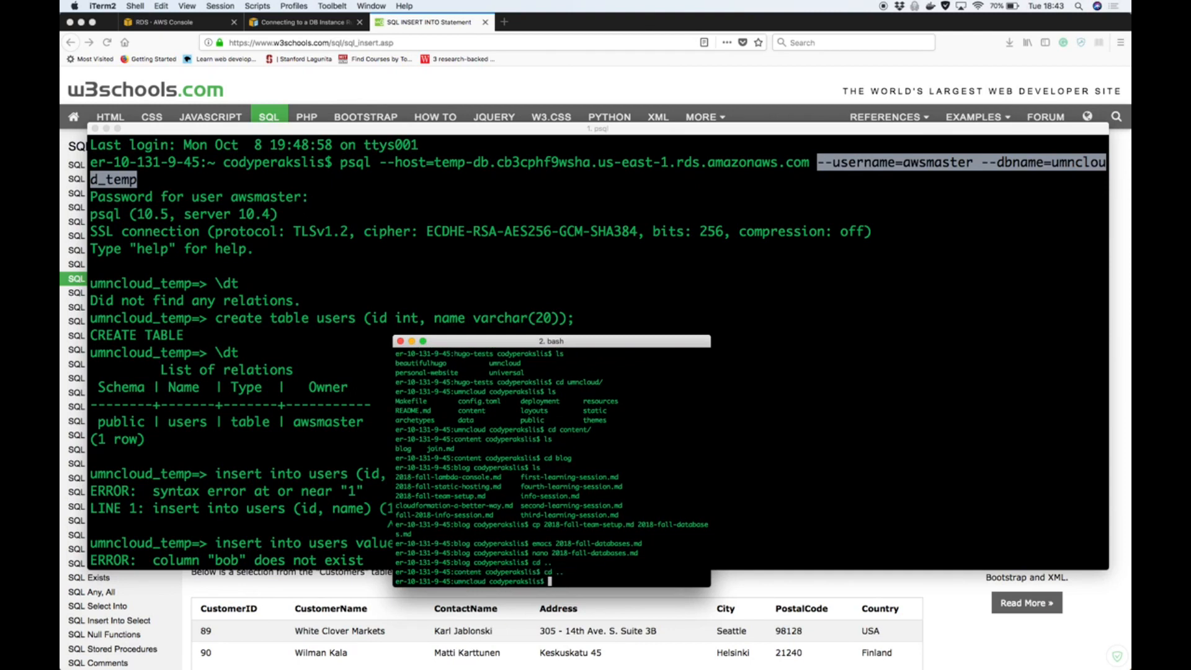
Run "make upload" to publish the site, and exit that shell session
{"action": "type", "text": "make"}
{"action": "key", "text": "BackSpace"}
{"action": "key", "text": "BackSpace"}
{"action": "key", "text": "BackSpace"}
{"action": "key", "text": "BackSpace"}
{"action": "type", "text": "c"}
{"action": "key", "text": "BackSpace"}
{"action": "type", "text": "make upload"}
{"action": "key", "text": "Return"}
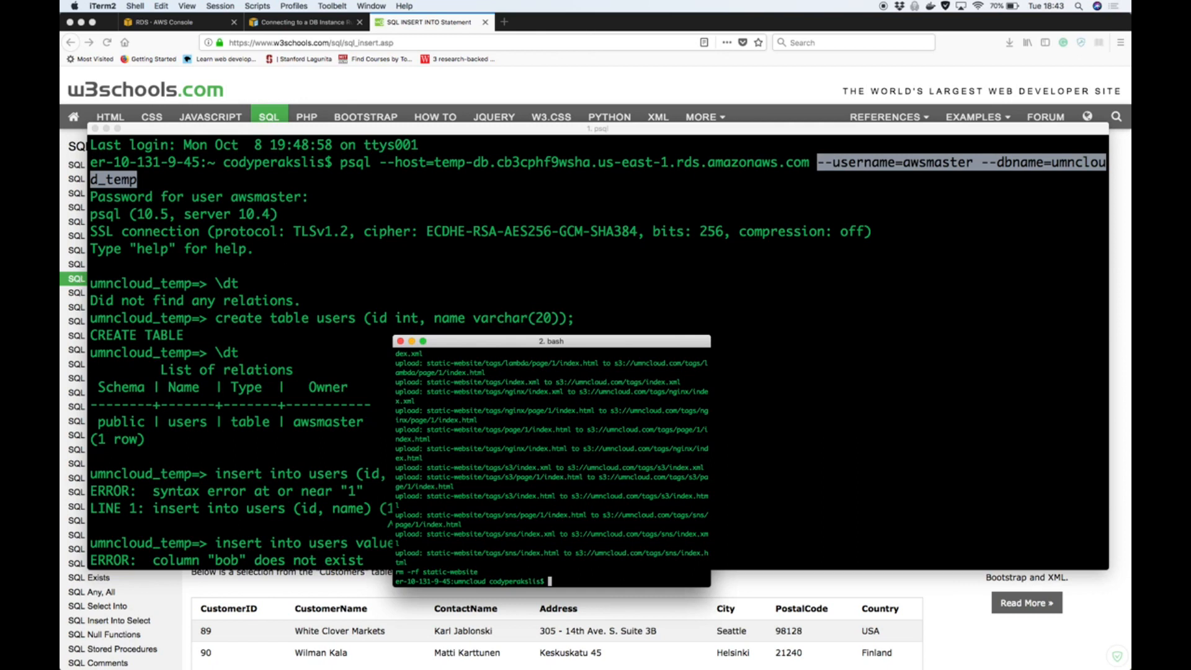
{"action": "type", "text": "etit"}
{"action": "key", "text": "Return"}
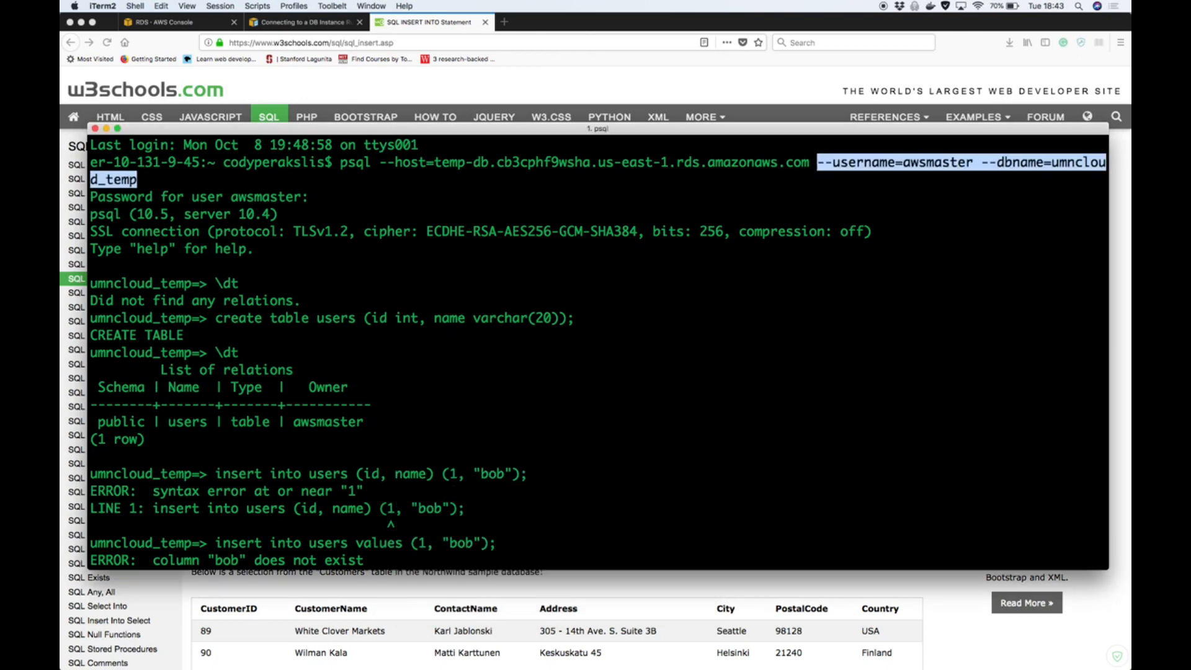
Switch to Firefox and load umncloud.com in a new tab
{"action": "left_click", "coordinate": [504, 22]}
{"action": "type", "text": "umnc"}
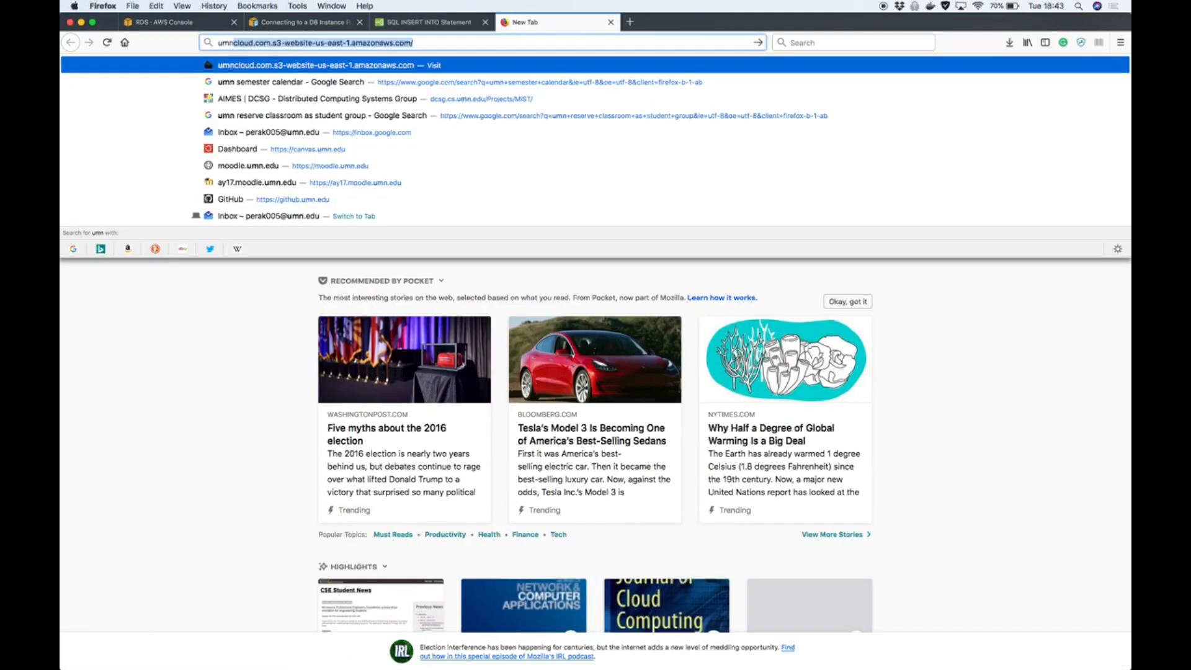
{"action": "type", "text": "loud.com"}
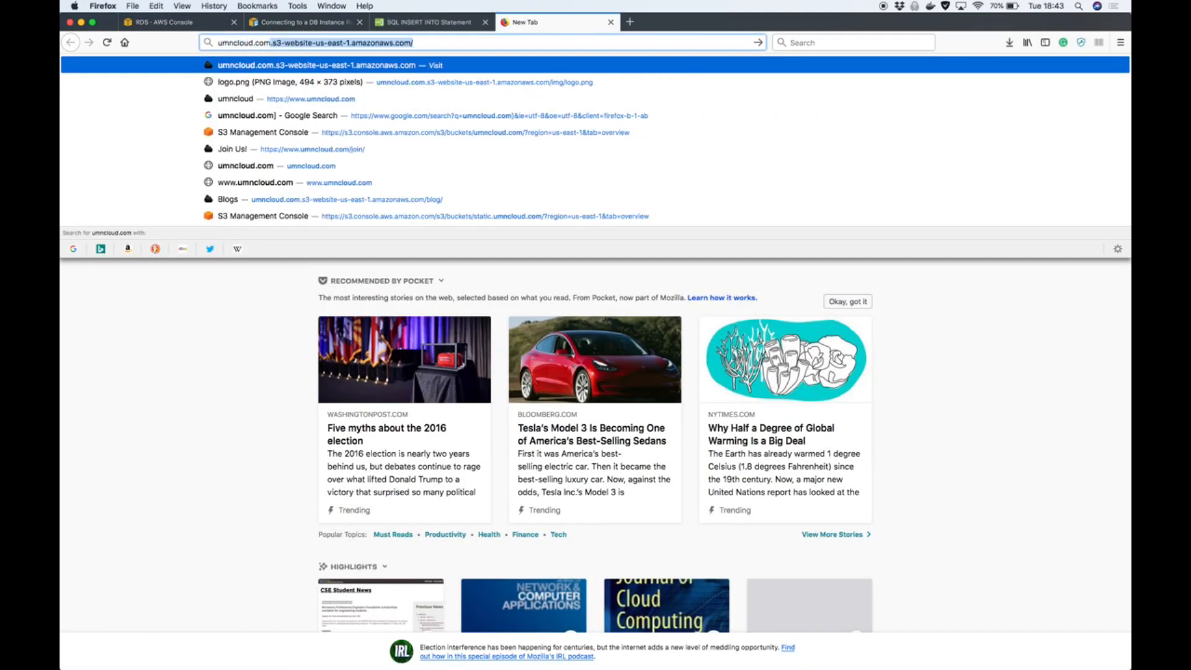
{"action": "key", "text": "BackSpace"}
{"action": "key", "text": "Return"}
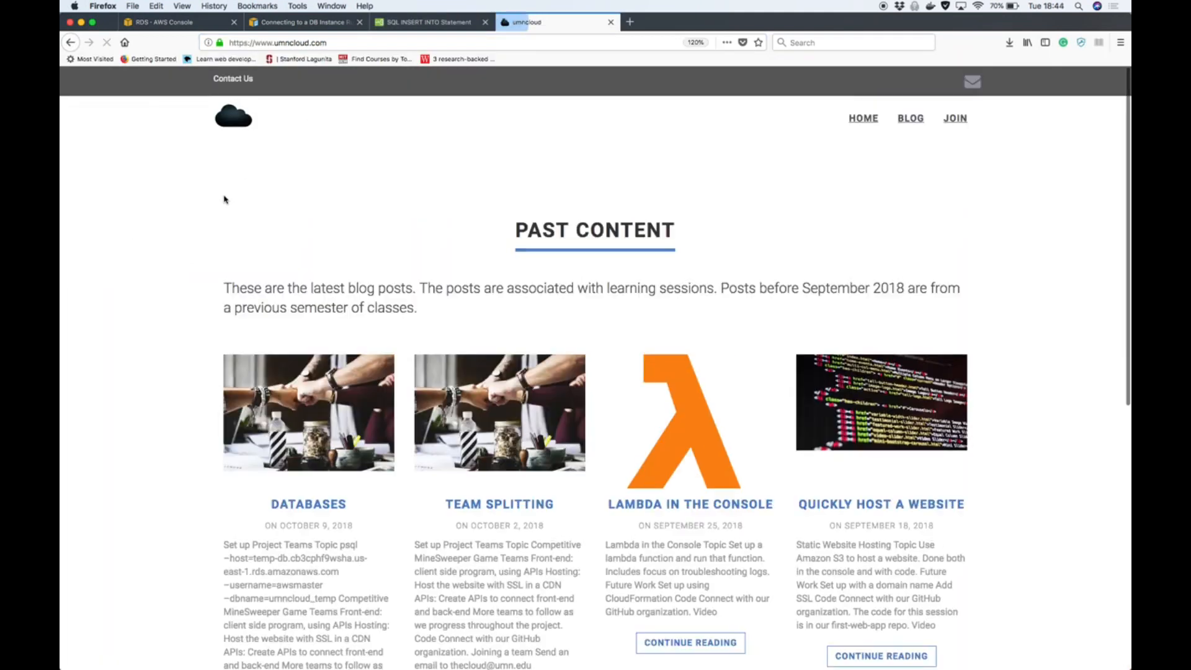
Open the Databases post and examine the psql connection command under its Topic heading
{"action": "scroll", "coordinate": [212, 319], "scroll_direction": "down", "scroll_amount": 6}
{"action": "scroll", "coordinate": [211, 318], "scroll_direction": "down", "scroll_amount": 2}
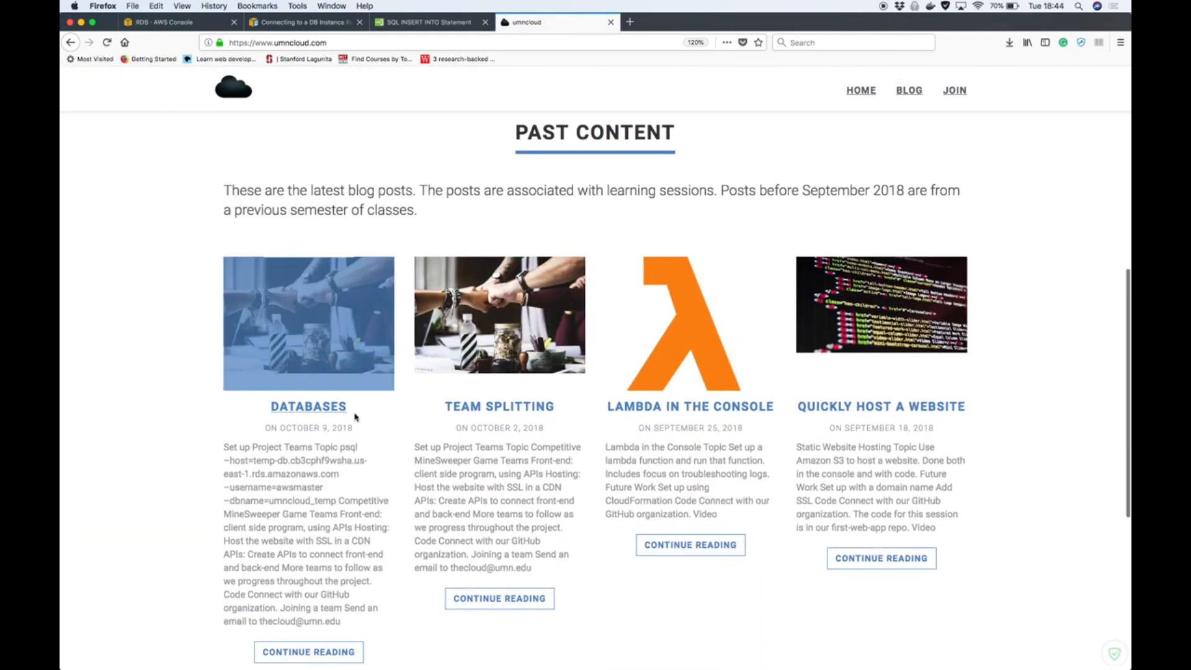
{"action": "left_click", "coordinate": [325, 410]}
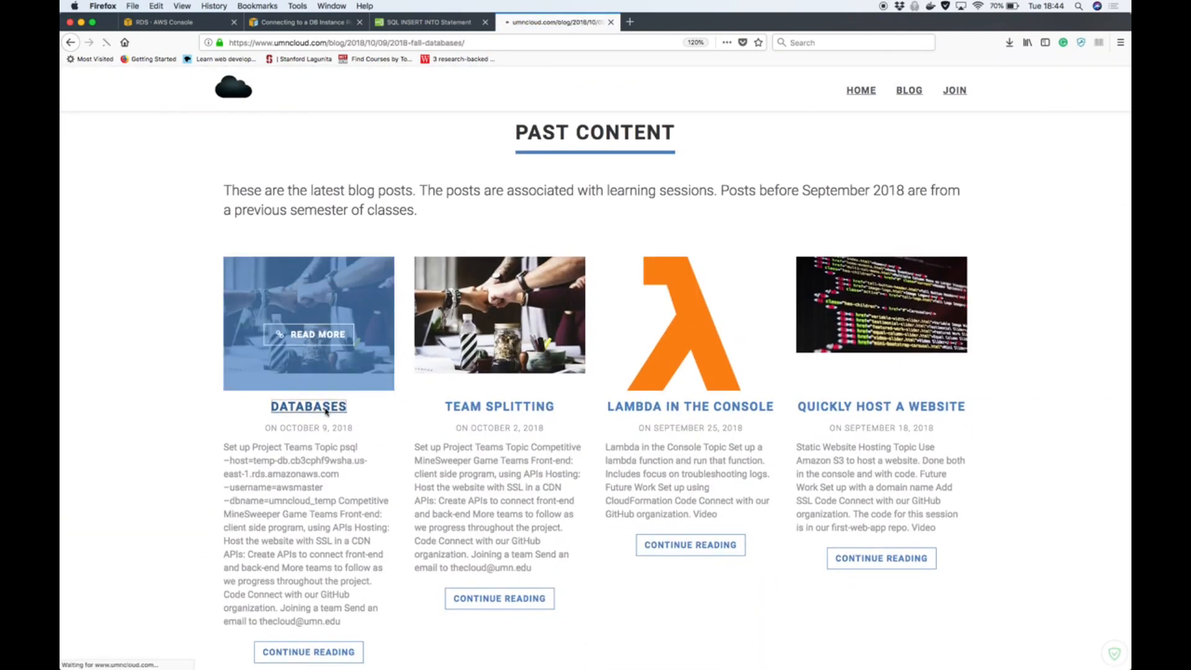
{"action": "left_click_drag", "start_coordinate": [212, 319], "coordinate": [593, 321]}
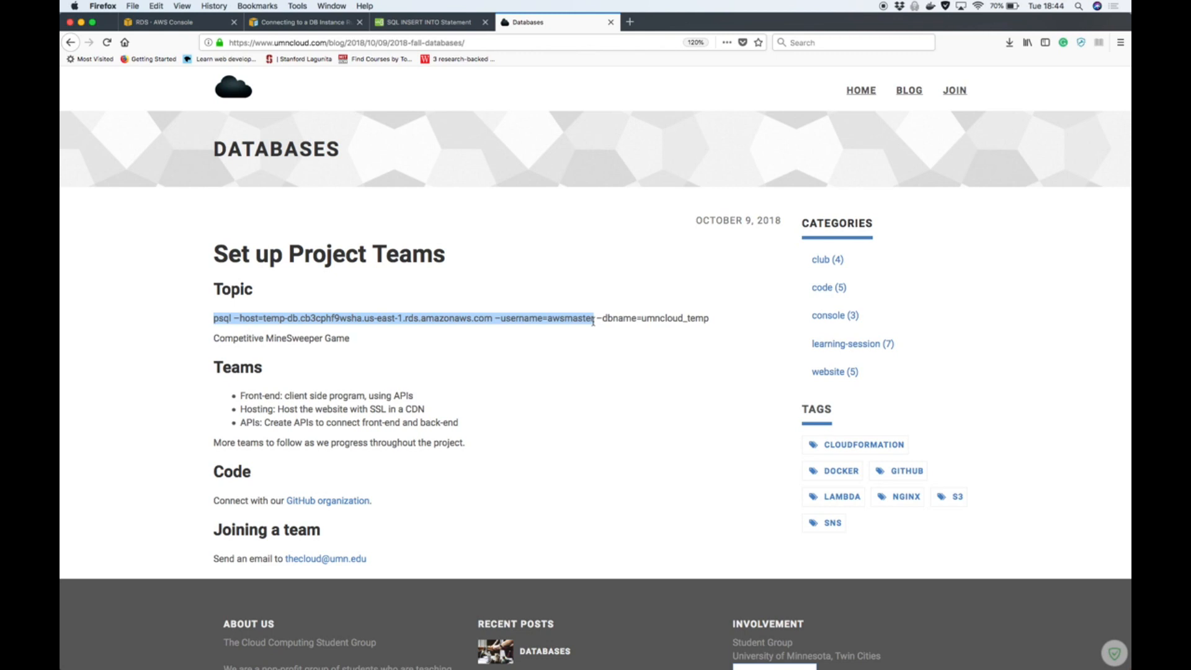
{"action": "left_click", "coordinate": [620, 387]}
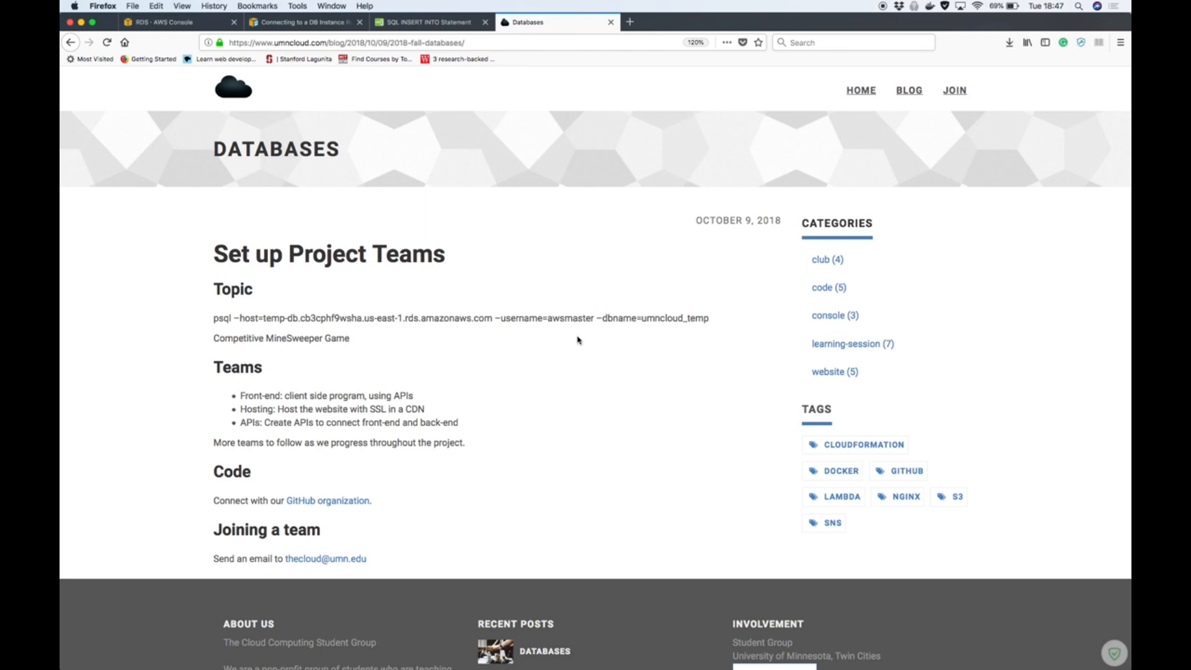
Switch to the psql terminal session and leave it with \quit
{"action": "key", "text": "ctrl+Up"}
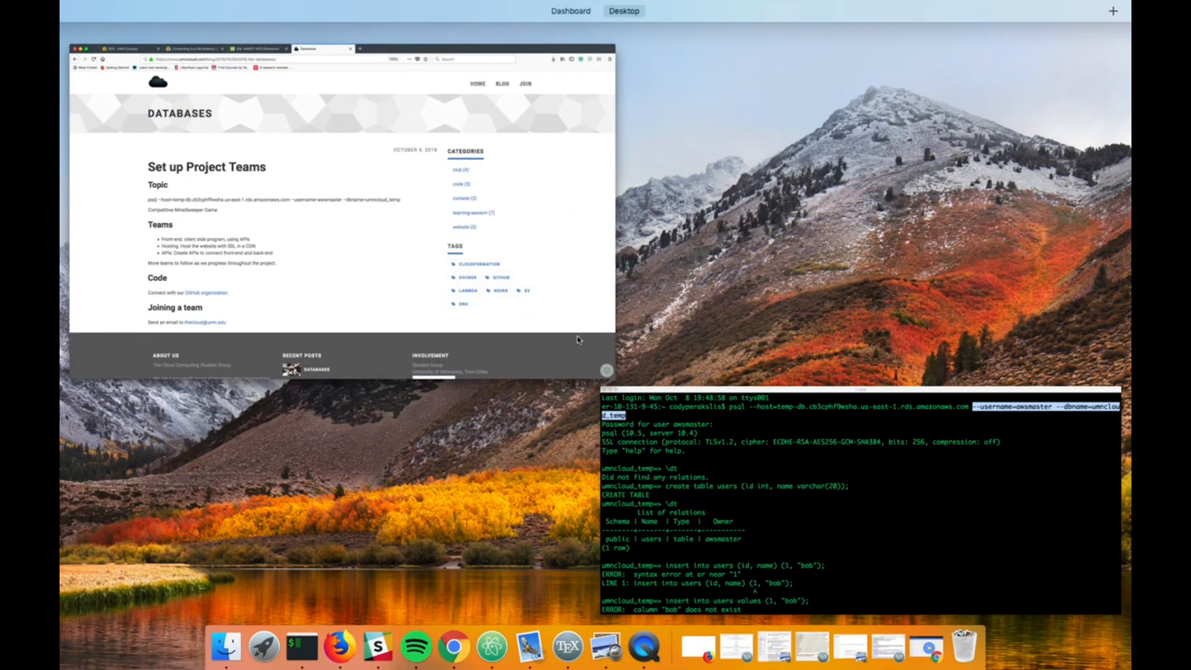
{"action": "left_click", "coordinate": [668, 492]}
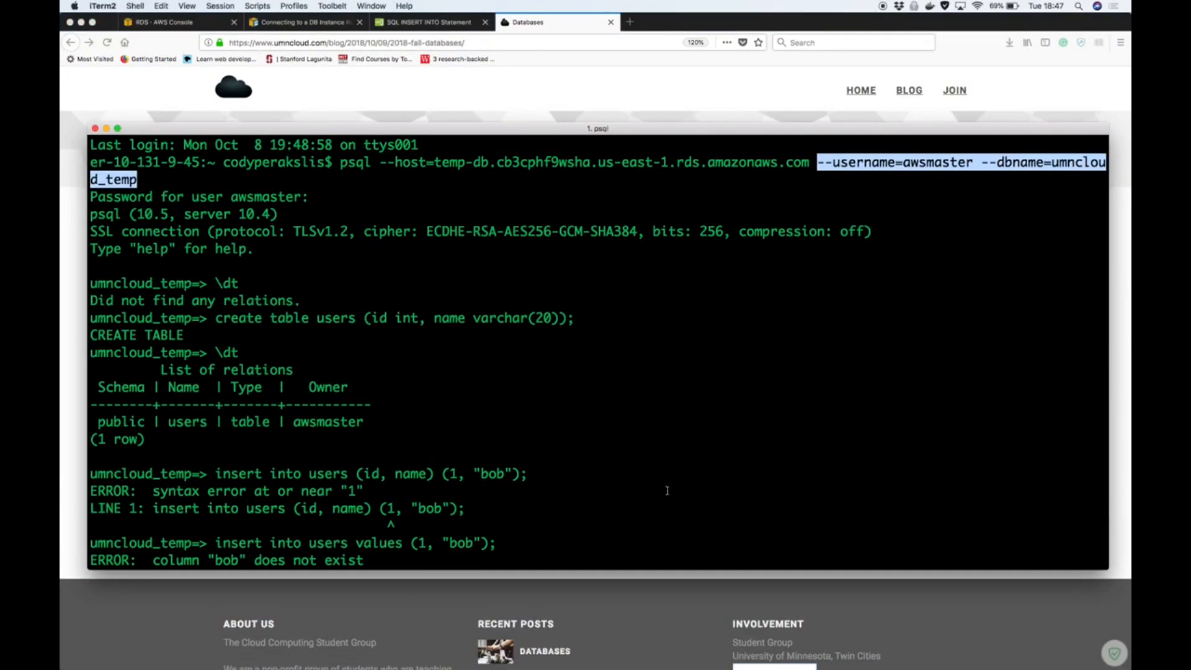
{"action": "scroll", "coordinate": [668, 491], "scroll_direction": "down", "scroll_amount": 4}
{"action": "type", "text": "quit"}
{"action": "key", "text": "Return"}
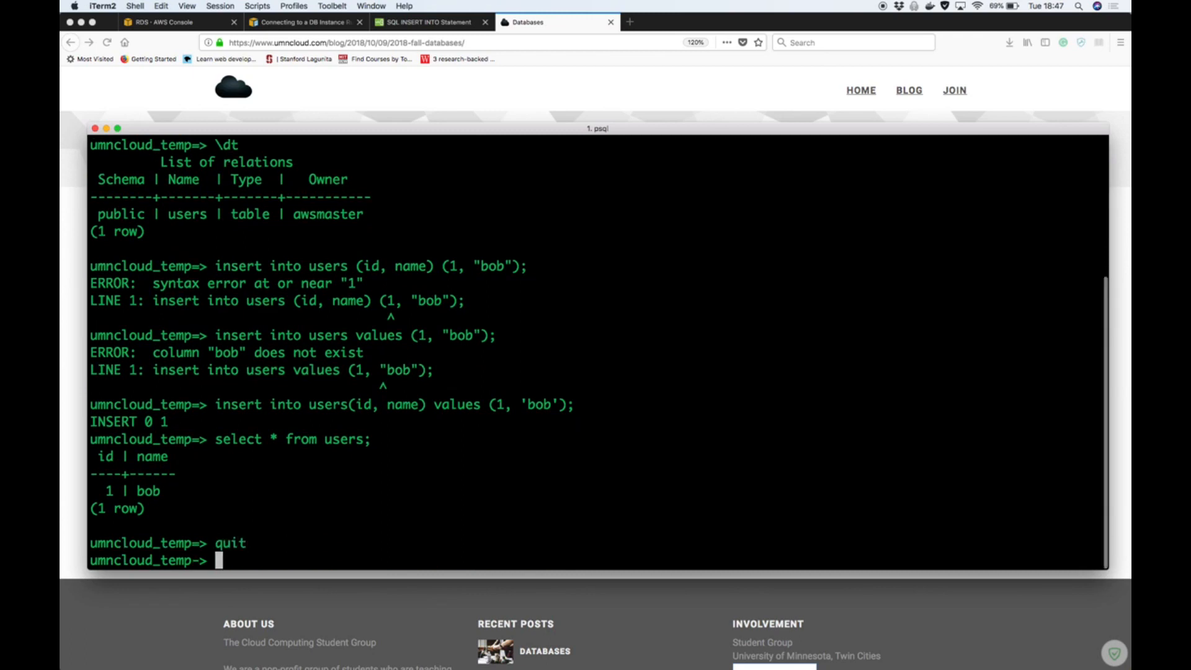
{"action": "type", "text": ";"}
{"action": "key", "text": "Return"}
{"action": "type", "text": "\\quit"}
{"action": "key", "text": "Return"}
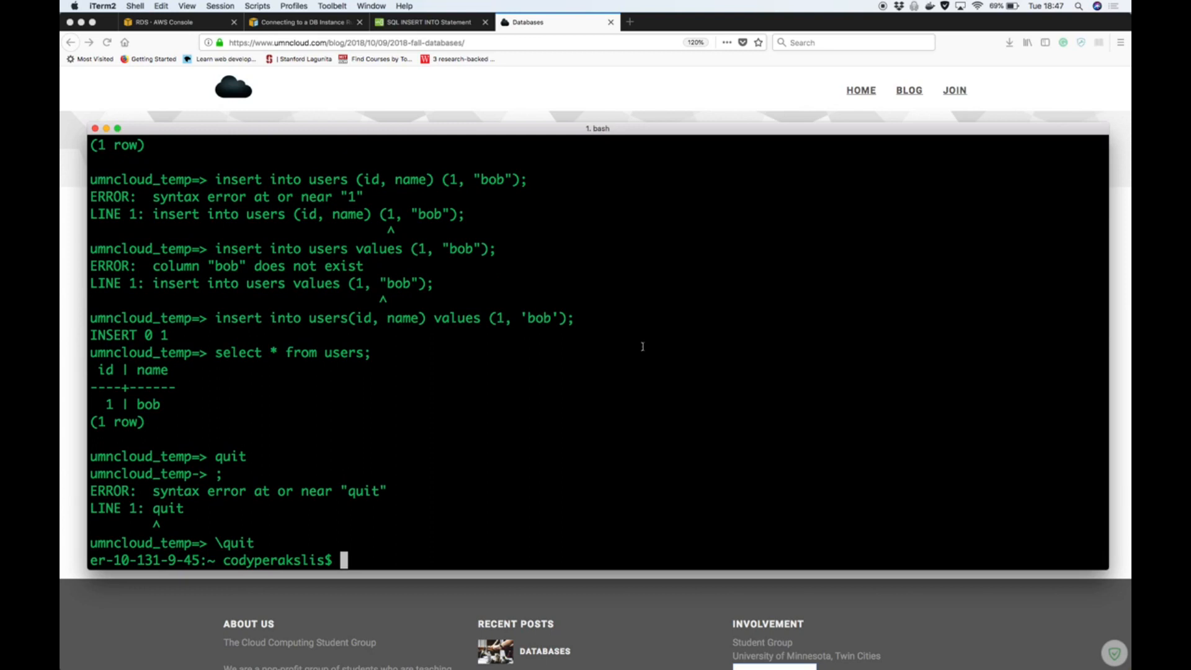
Switch to Firefox and compare the temp-db instance details in the RDS console with the psql command in the Databases post
{"action": "key", "text": "ctrl+Up"}
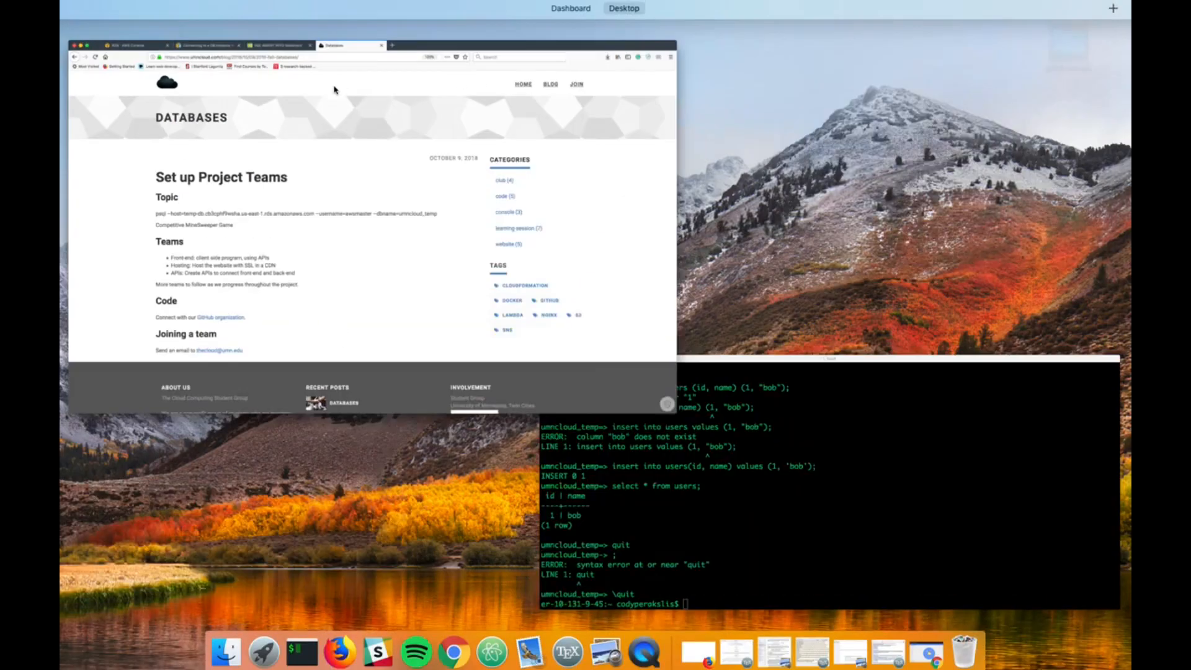
{"action": "left_click", "coordinate": [398, 164]}
{"action": "left_click", "coordinate": [175, 24]}
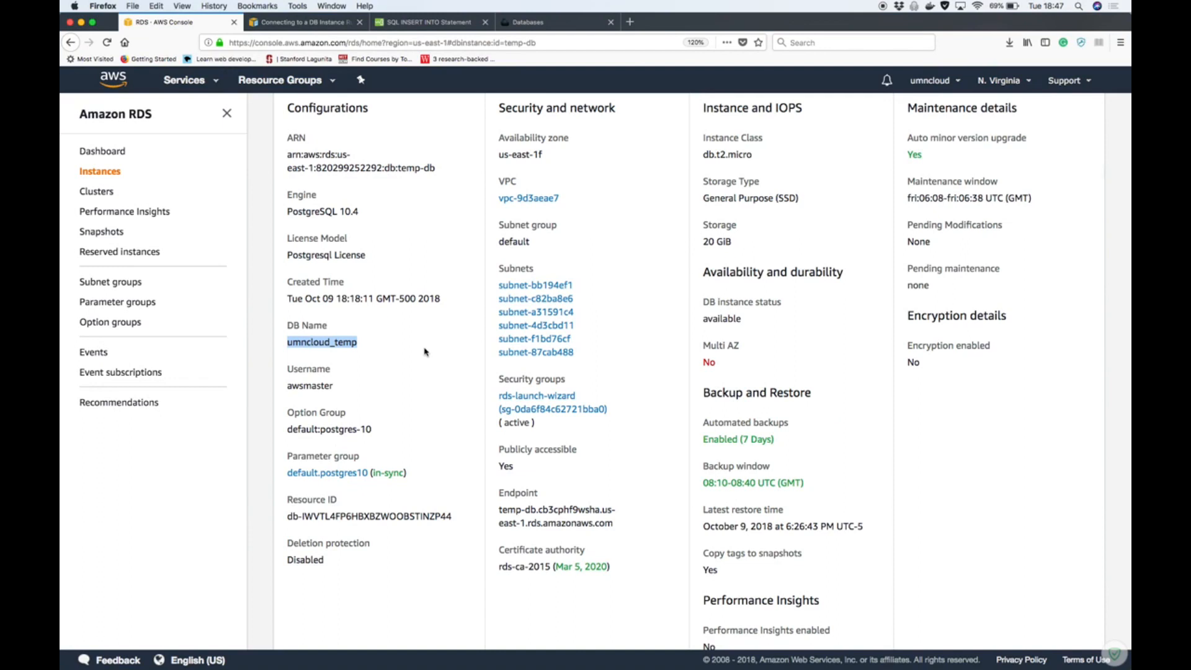
{"action": "scroll", "coordinate": [424, 352], "scroll_direction": "up", "scroll_amount": 3}
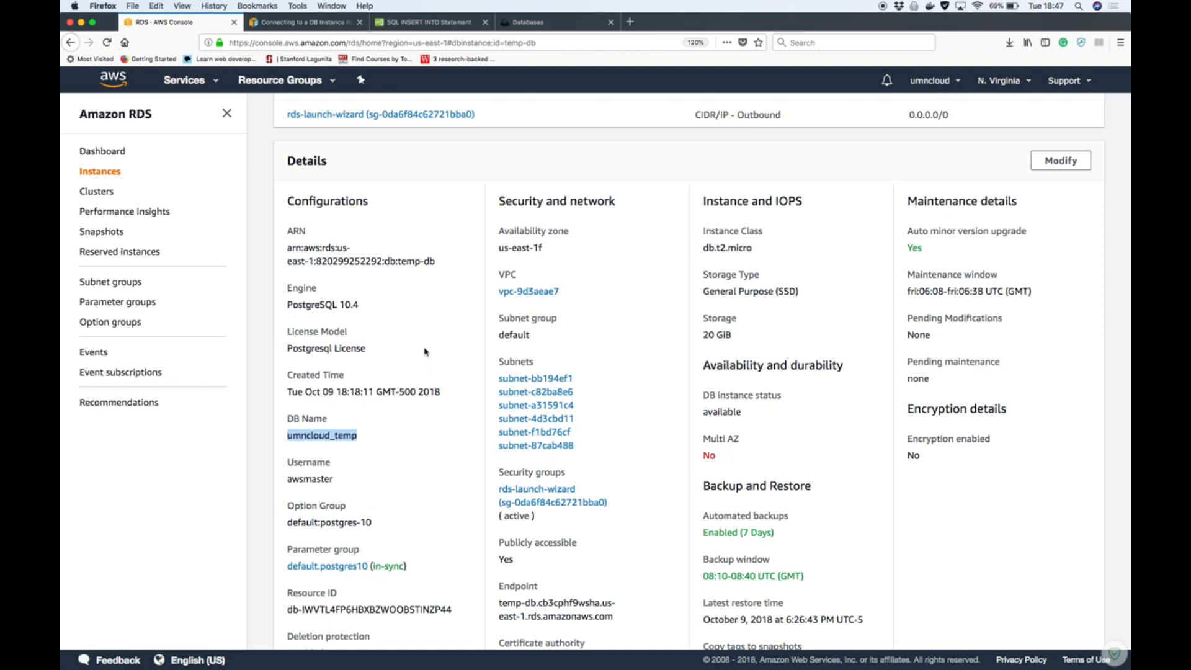
{"action": "scroll", "coordinate": [425, 352], "scroll_direction": "up", "scroll_amount": 5}
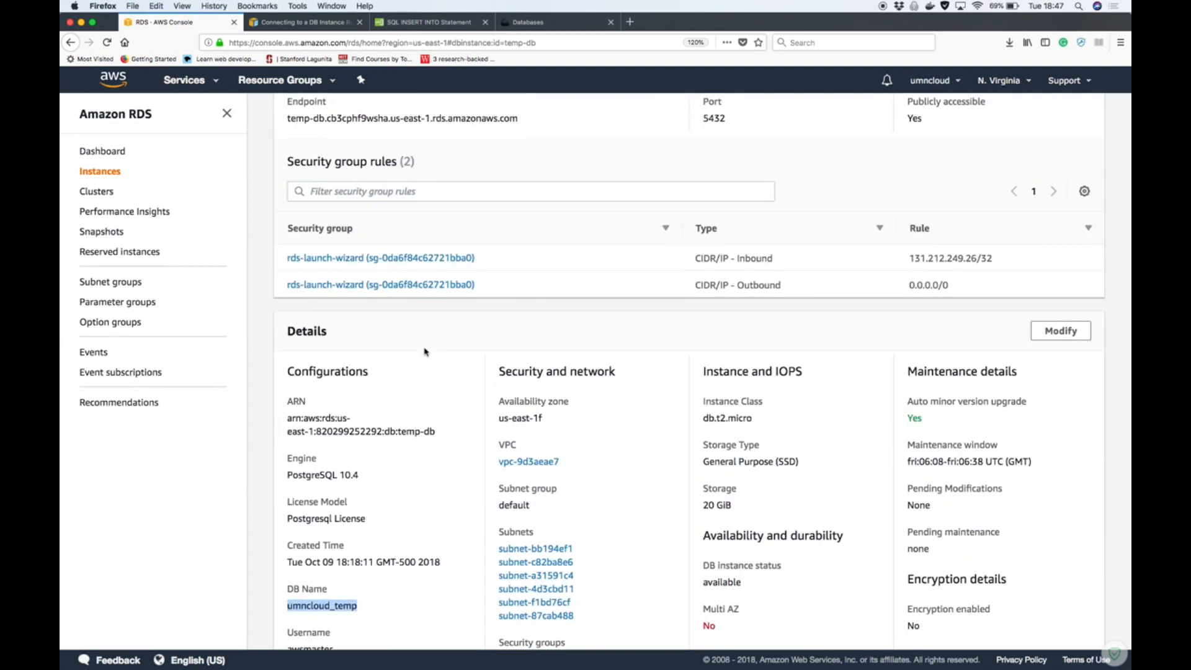
{"action": "left_click", "coordinate": [534, 23]}
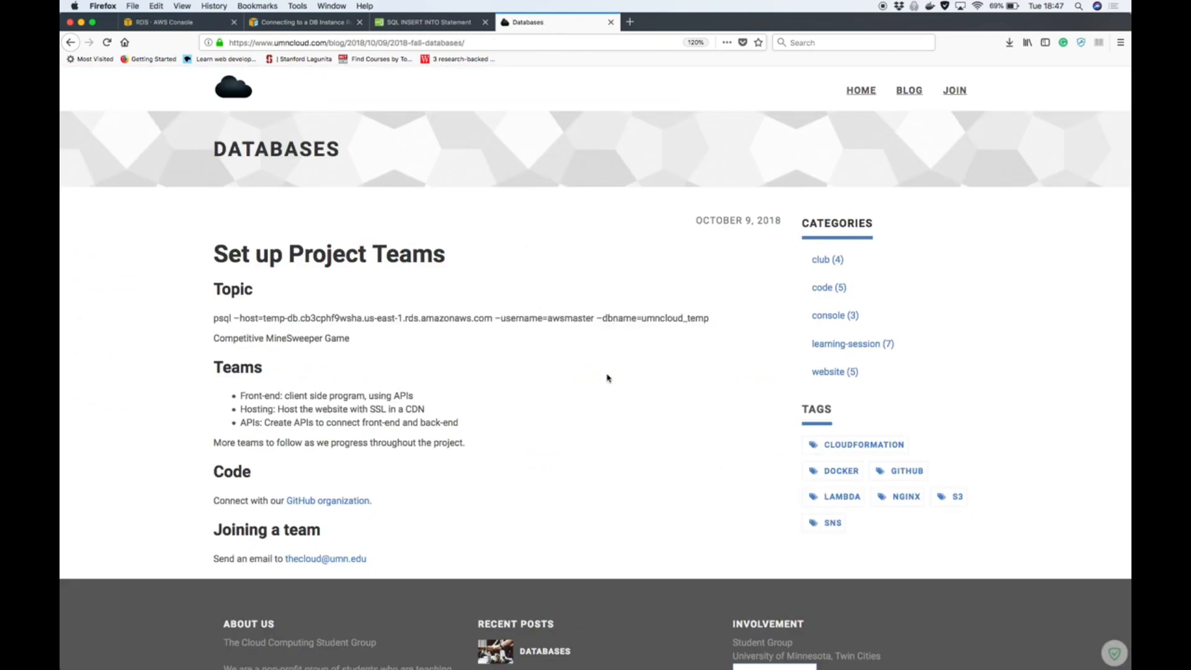
{"action": "left_click", "coordinate": [235, 317]}
{"action": "left_click_drag", "start_coordinate": [234, 318], "coordinate": [240, 318]}
Open the temp-db instance's rds-launch-wizard security group and review its inbound and outbound rules
{"action": "left_click", "coordinate": [174, 21]}
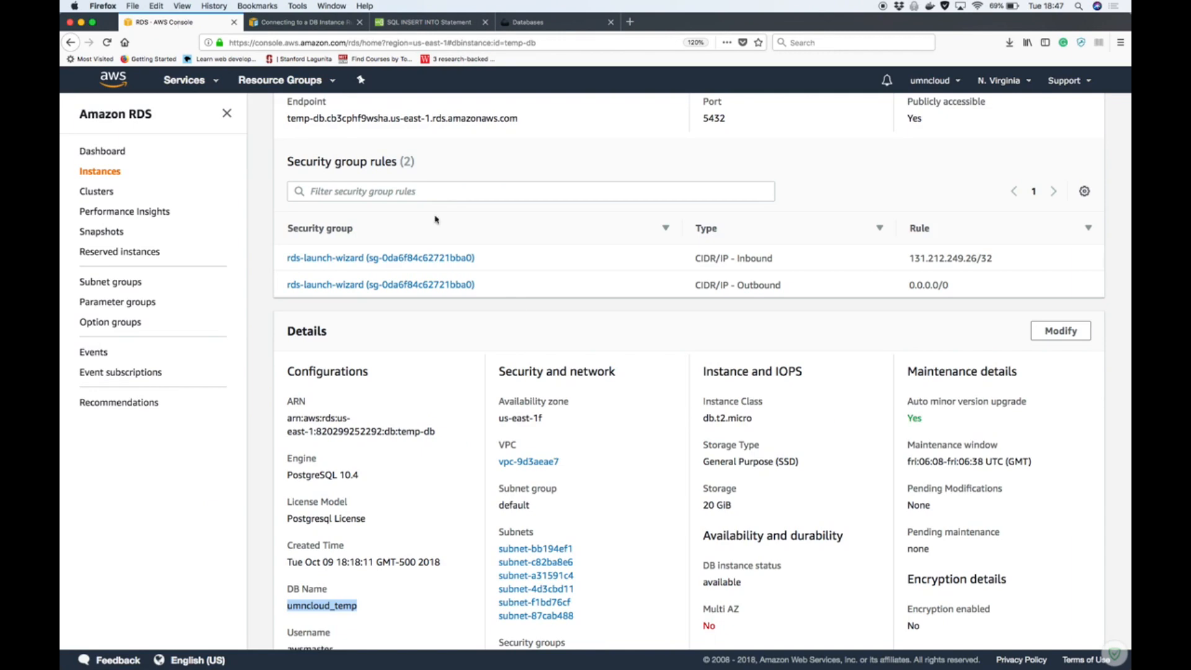
{"action": "scroll", "coordinate": [462, 327], "scroll_direction": "down", "scroll_amount": 5}
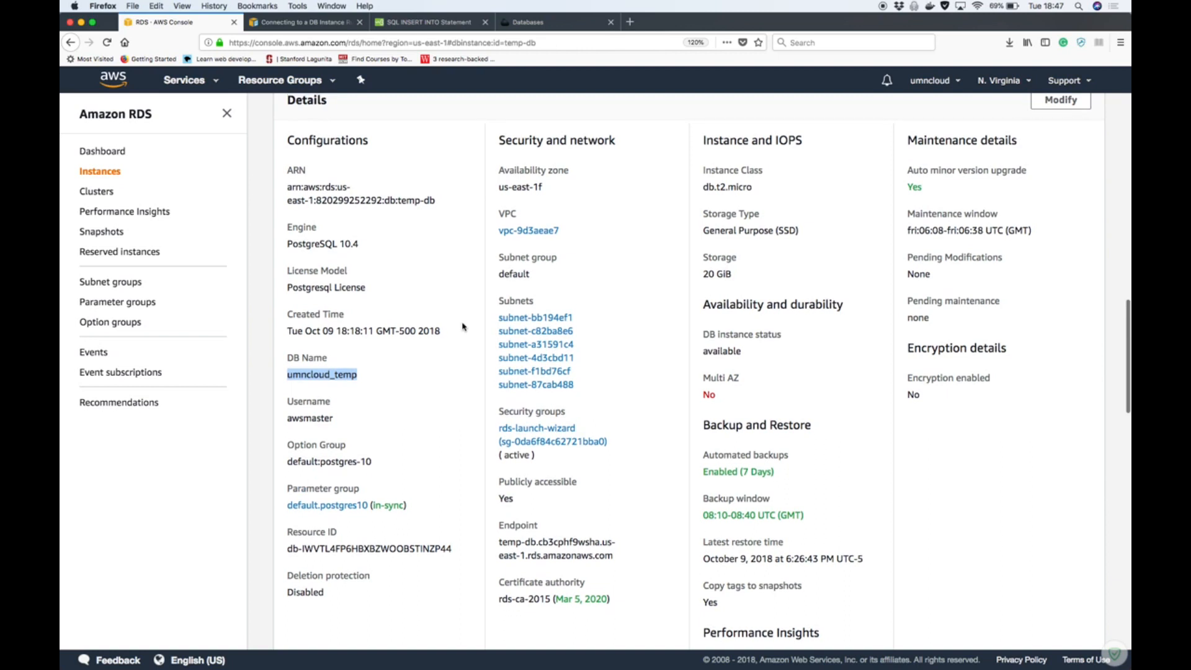
{"action": "scroll", "coordinate": [462, 326], "scroll_direction": "up", "scroll_amount": 1}
{"action": "scroll", "coordinate": [462, 326], "scroll_direction": "up", "scroll_amount": 3}
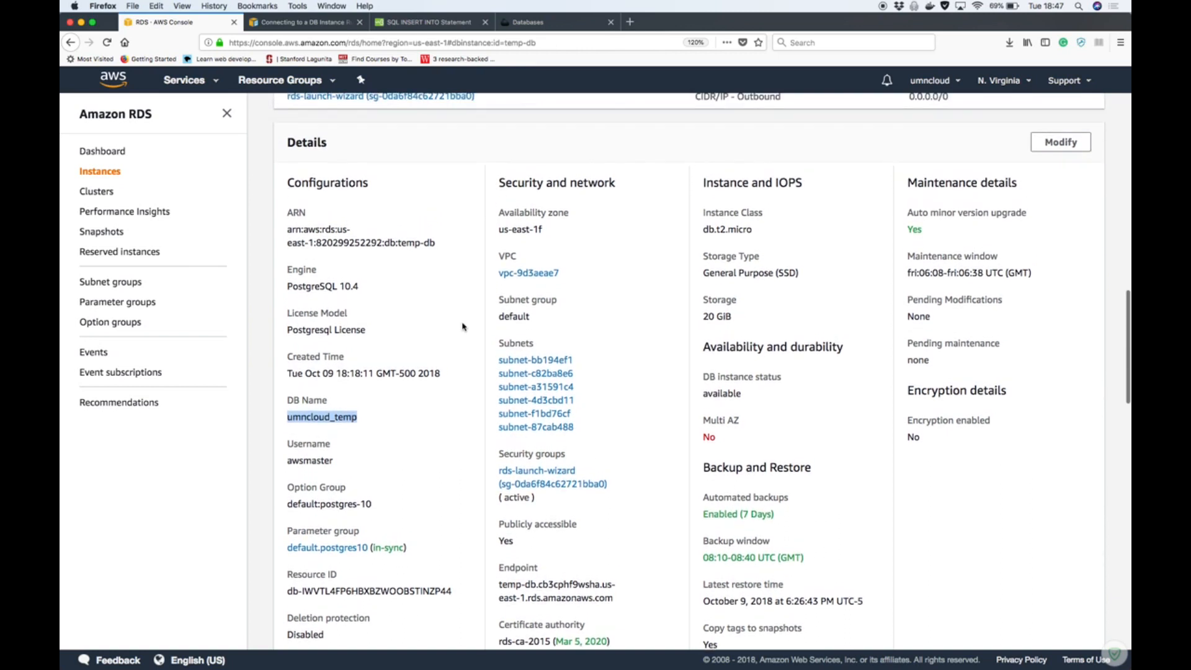
{"action": "left_click", "coordinate": [563, 478]}
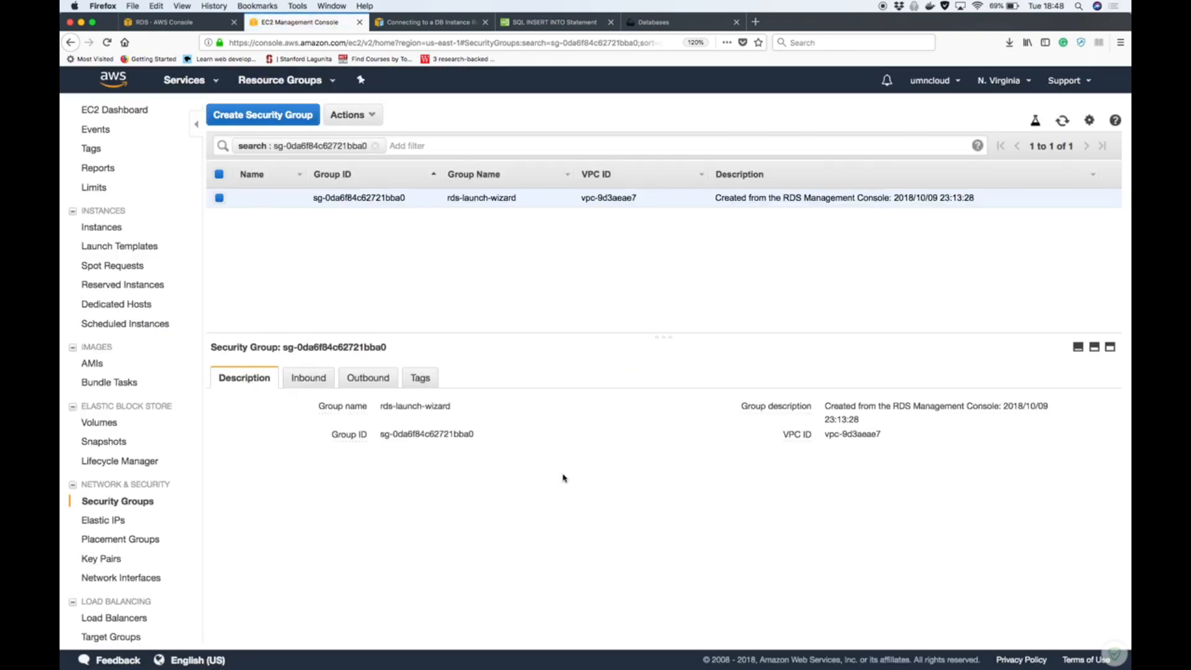
{"action": "left_click", "coordinate": [304, 382]}
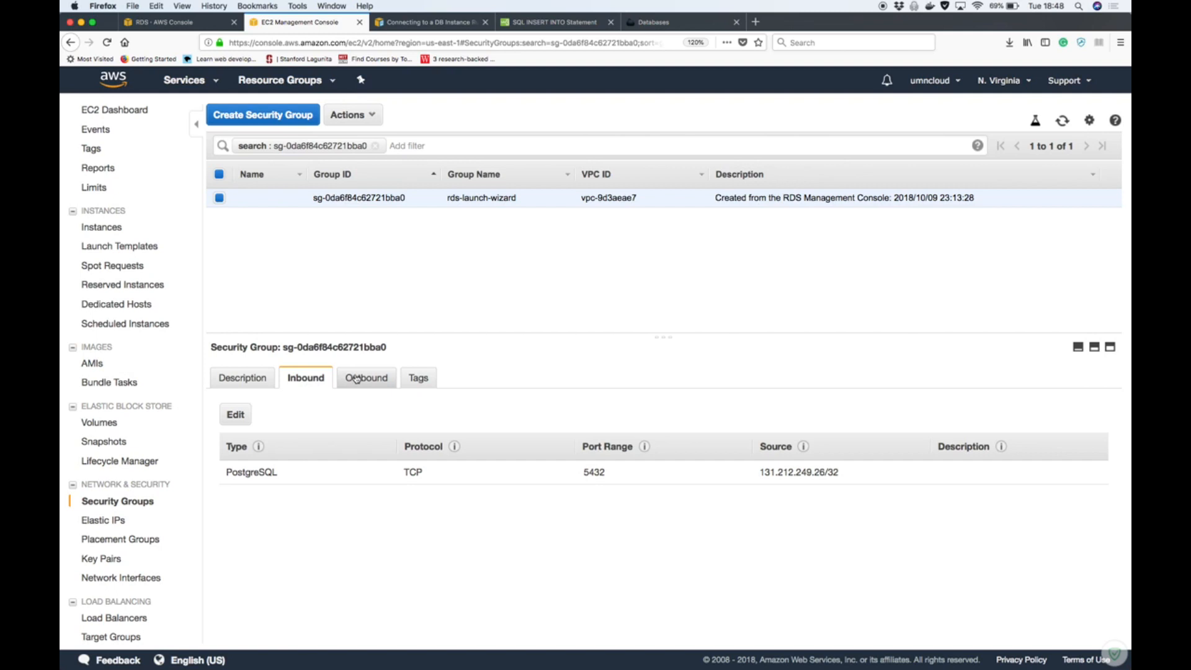
{"action": "left_click", "coordinate": [361, 379]}
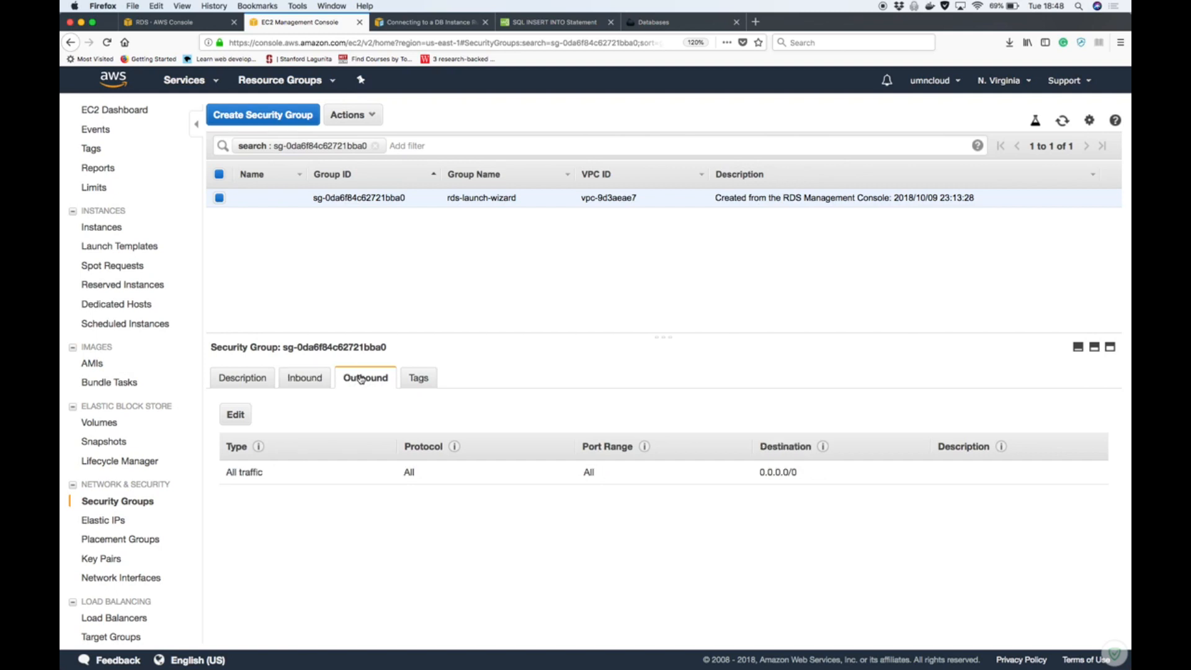
Set the source of the security group's PostgreSQL inbound rule to 0.0.0.0/0 and save the rules
{"action": "left_click", "coordinate": [313, 380]}
{"action": "left_click", "coordinate": [232, 420]}
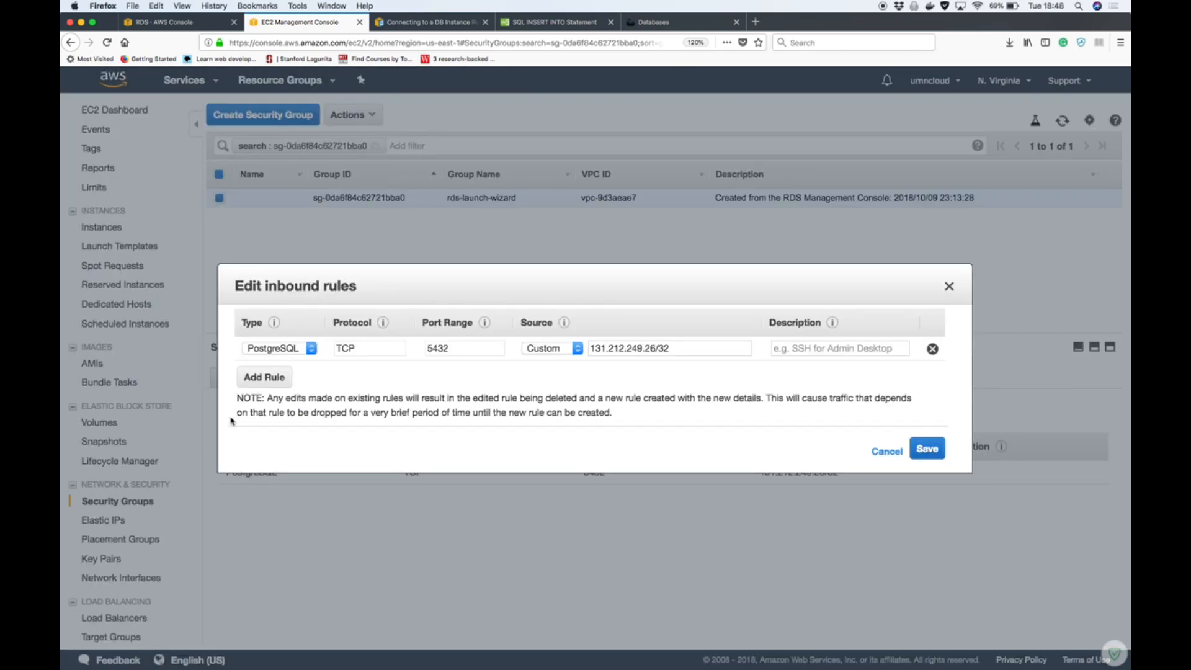
{"action": "left_click_drag", "start_coordinate": [684, 348], "coordinate": [568, 348]}
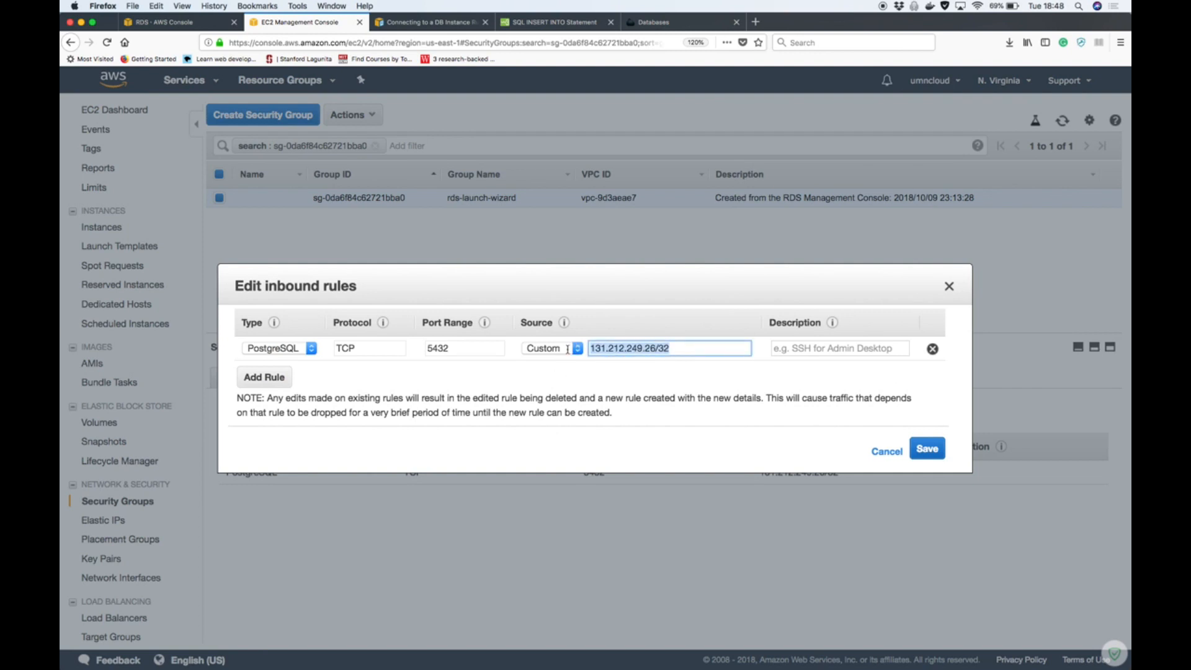
{"action": "type", "text": "0.0.0."}
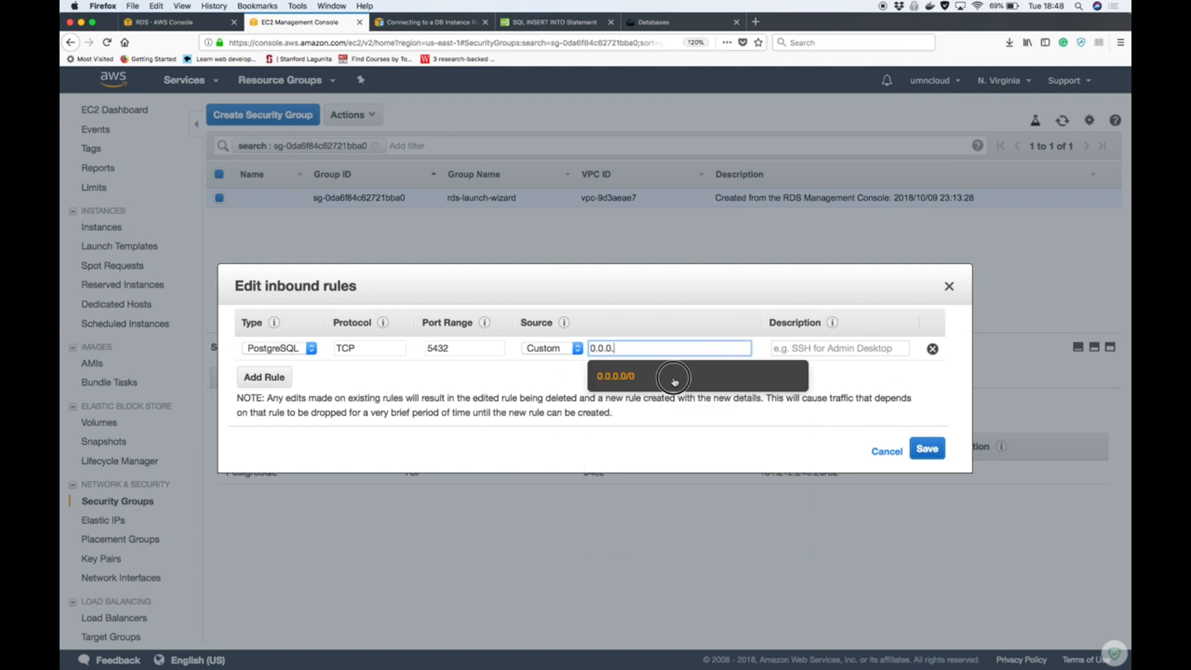
{"action": "left_click", "coordinate": [674, 381]}
{"action": "left_click", "coordinate": [925, 456]}
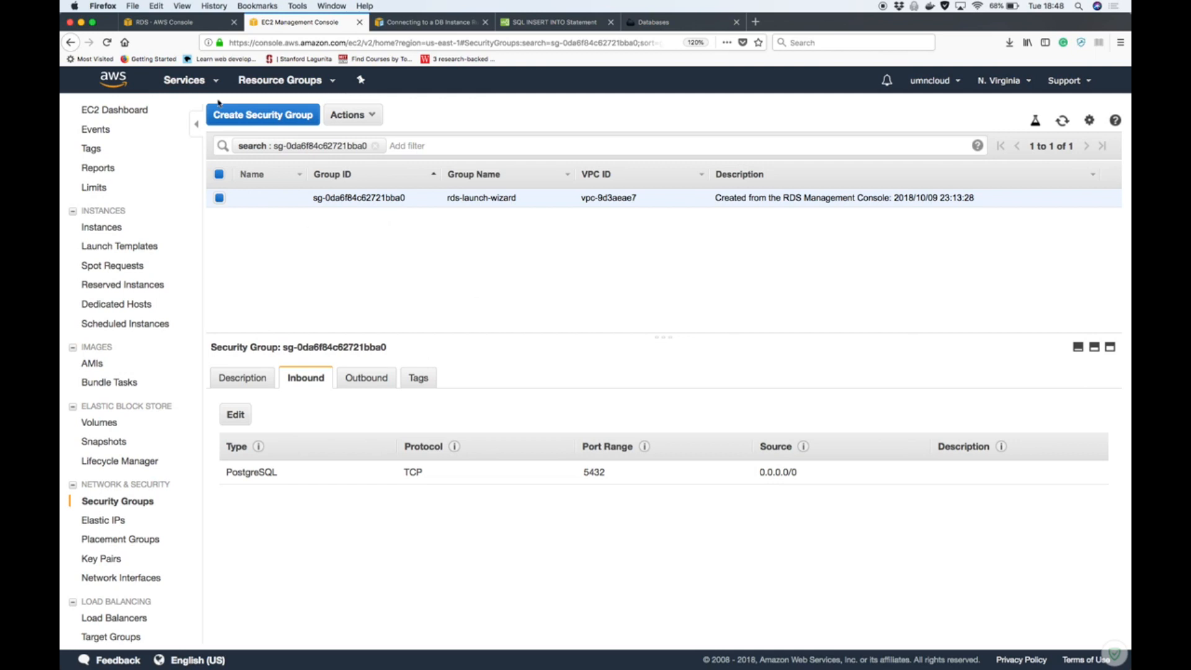
Switch to the terminal, rerun the previous psql command to connect to umncloud_temp as awsmaster, and enter the database password
{"action": "left_click", "coordinate": [161, 24]}
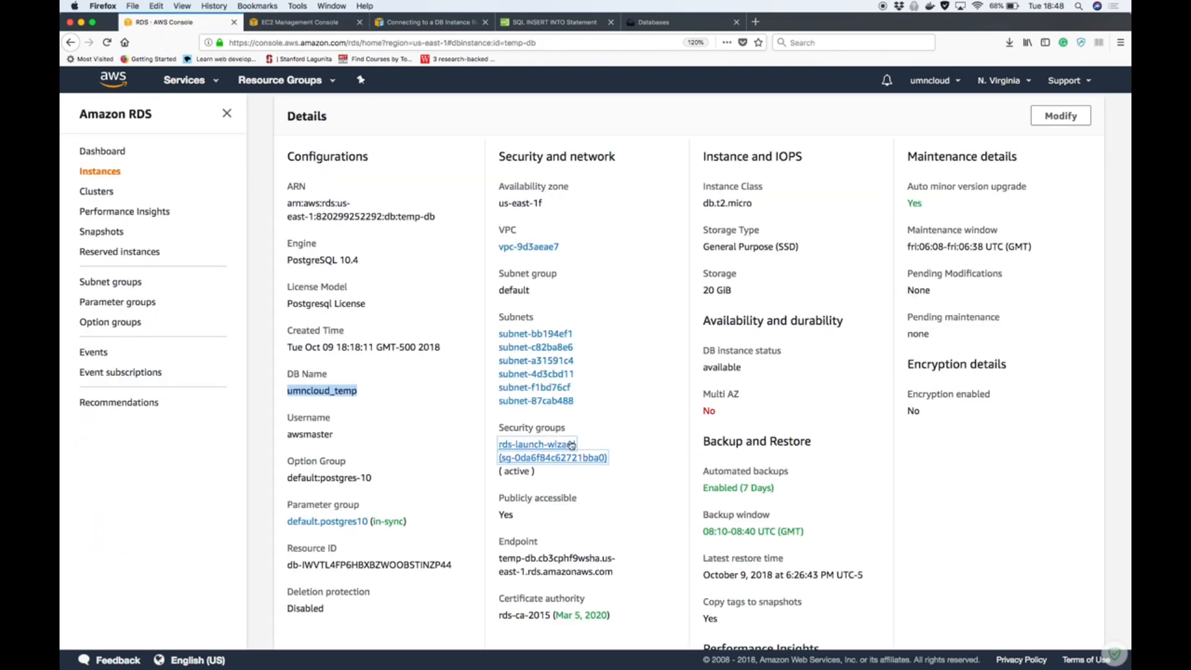
{"action": "key", "text": "ctrl+Up"}
{"action": "left_click", "coordinate": [682, 523]}
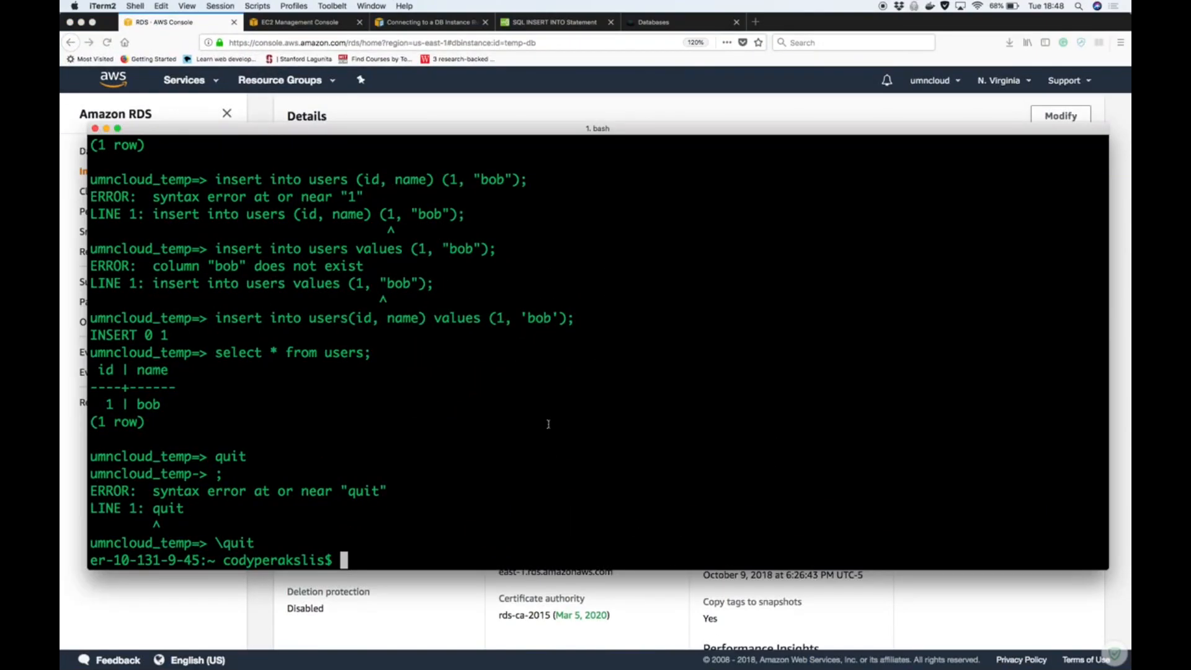
{"action": "key", "text": "Up"}
{"action": "key", "text": "Return"}
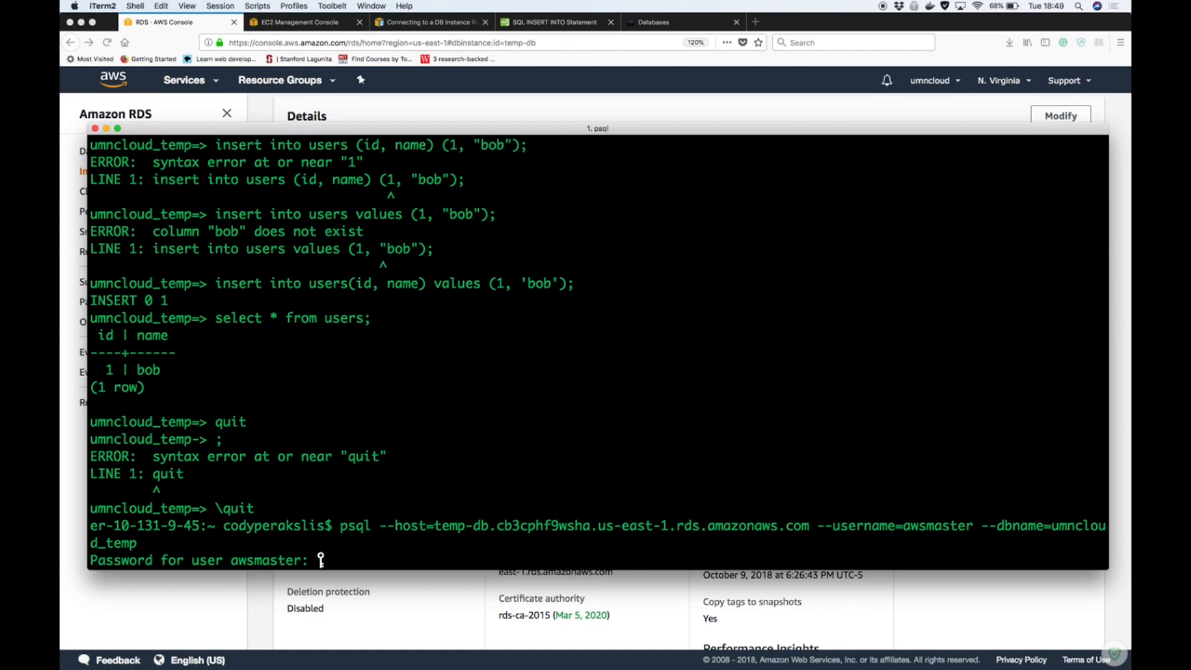
{"action": "key", "text": "Return"}
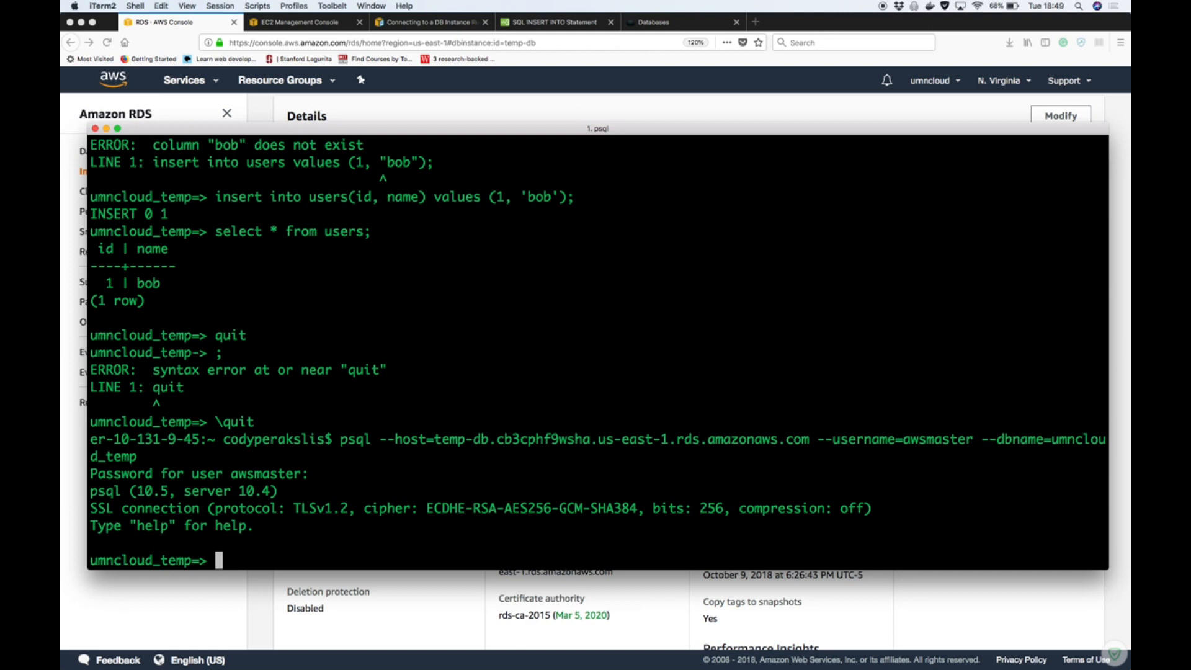
List the database's tables with \dt and try the query select * users;
{"action": "type", "text": "\\dt"}
{"action": "key", "text": "Return"}
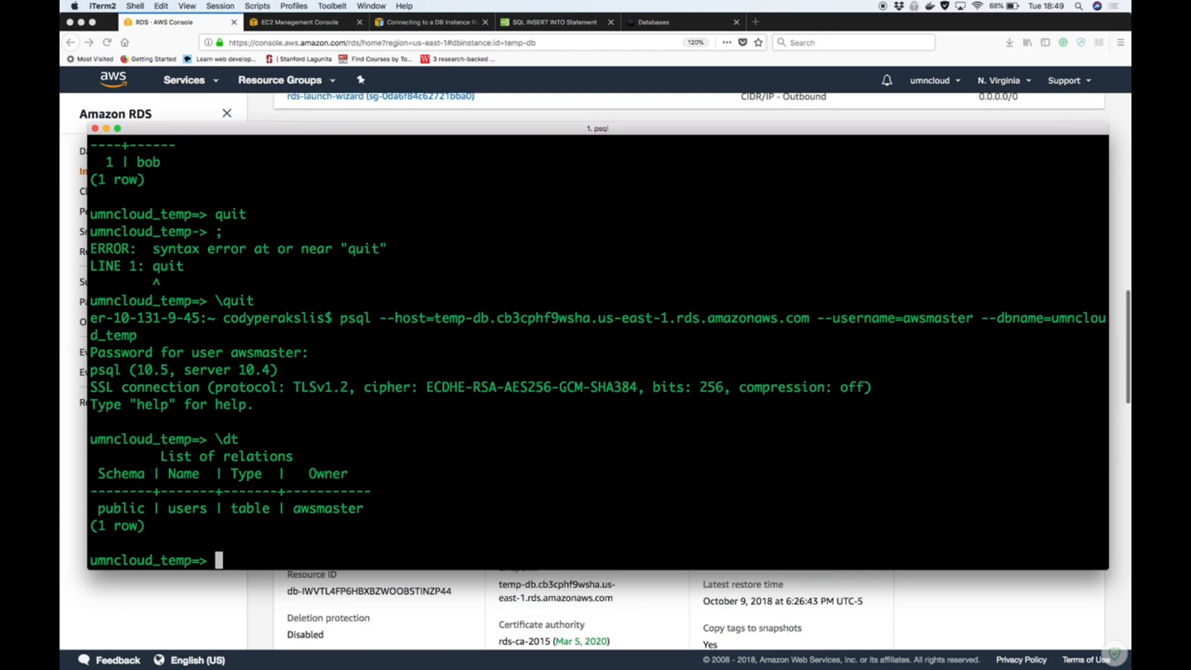
{"action": "type", "text": "select *"}
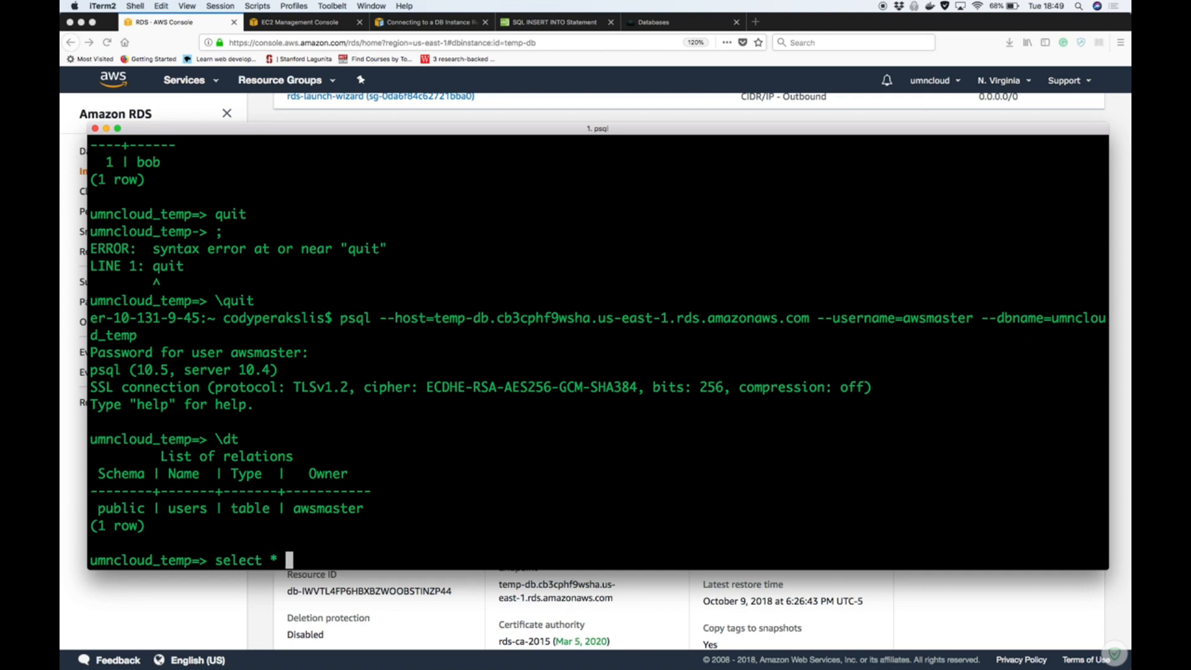
{"action": "type", "text": " users;"}
{"action": "key", "text": "Return"}
Query all rows of the users table with select * from users; and run the same query a second time
{"action": "type", "text": "s"}
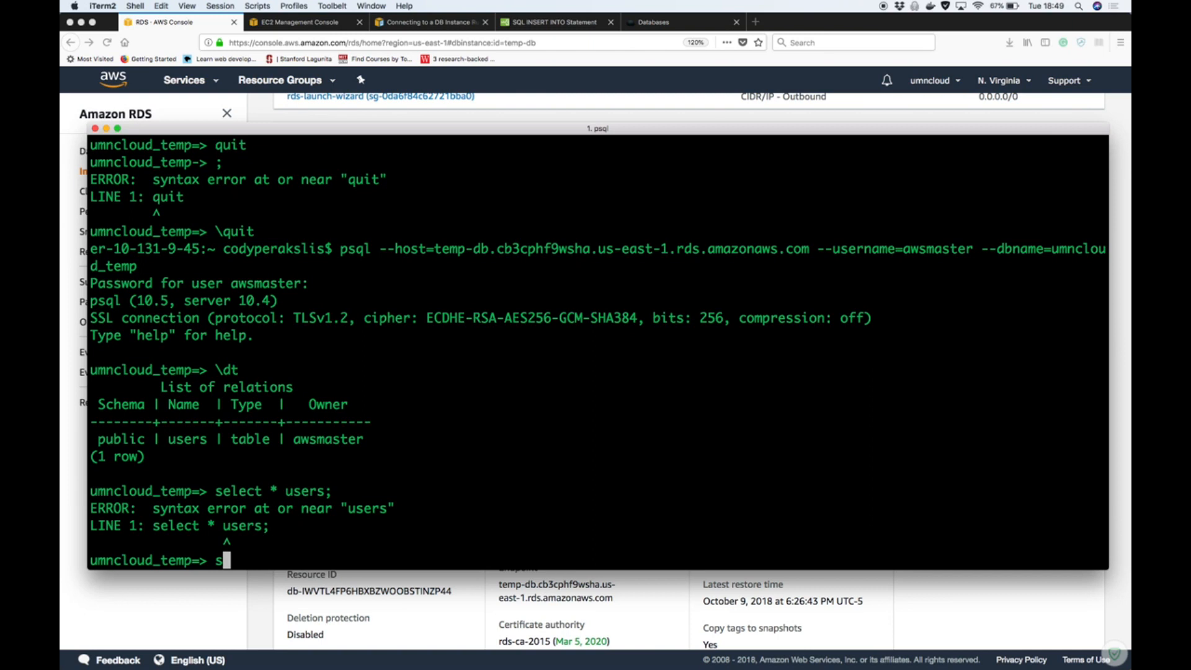
{"action": "type", "text": "elect *"}
{"action": "type", "text": "from users"}
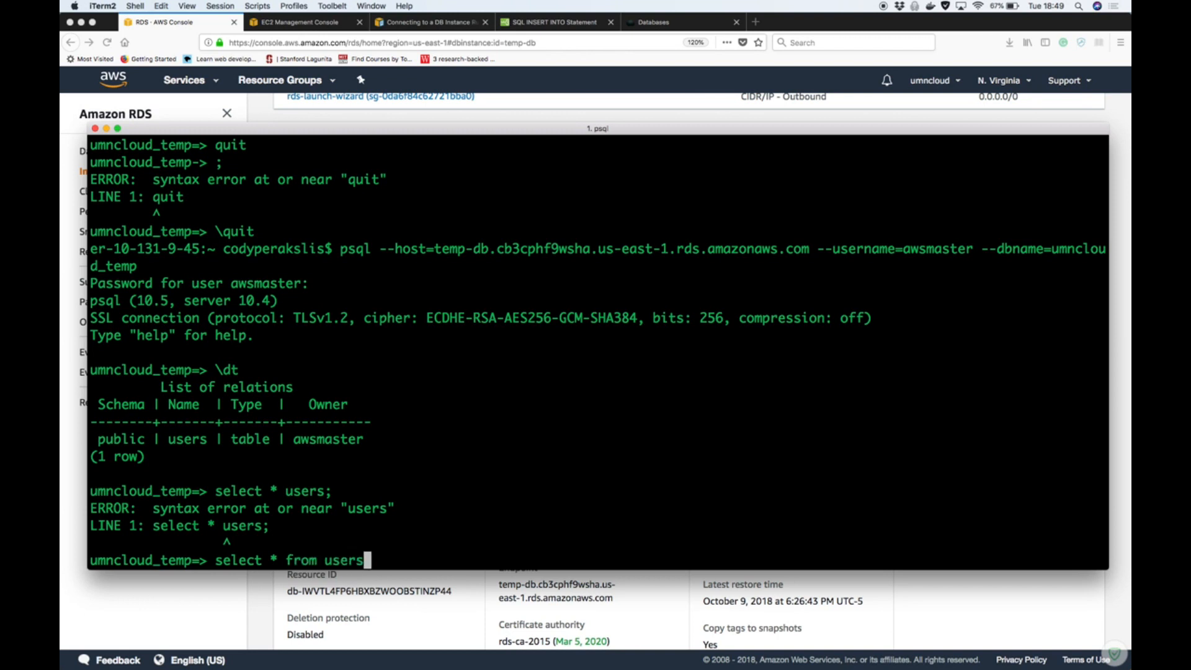
{"action": "type", "text": ";"}
{"action": "key", "text": "Return"}
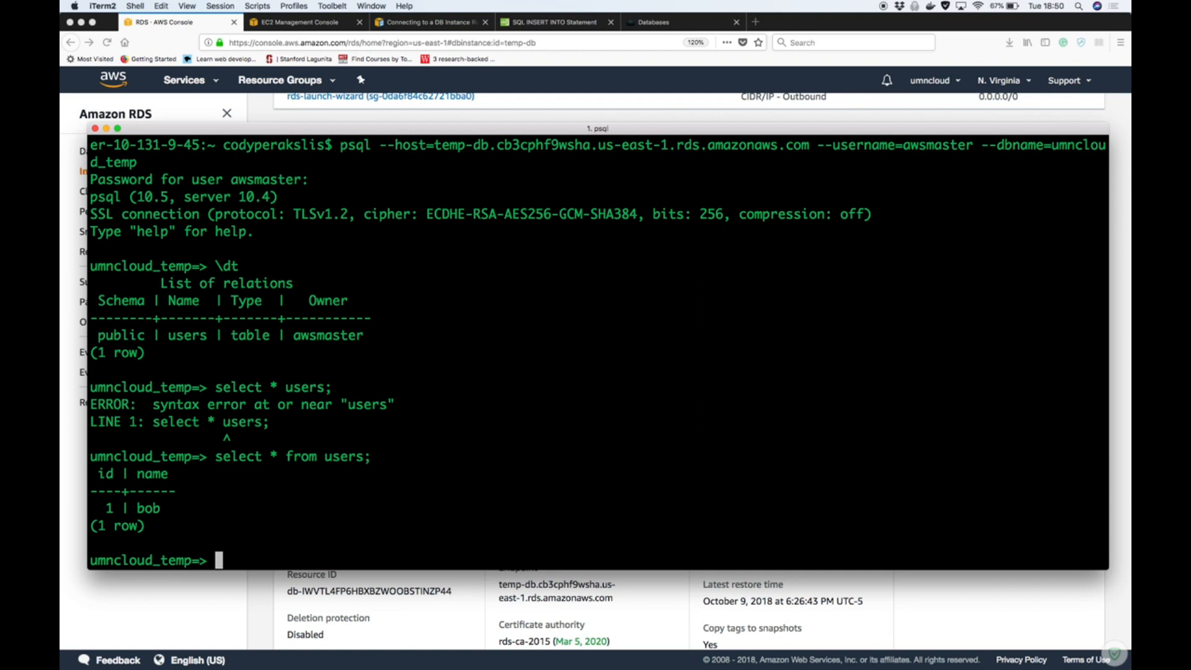
{"action": "key", "text": "Up"}
{"action": "key", "text": "Return"}
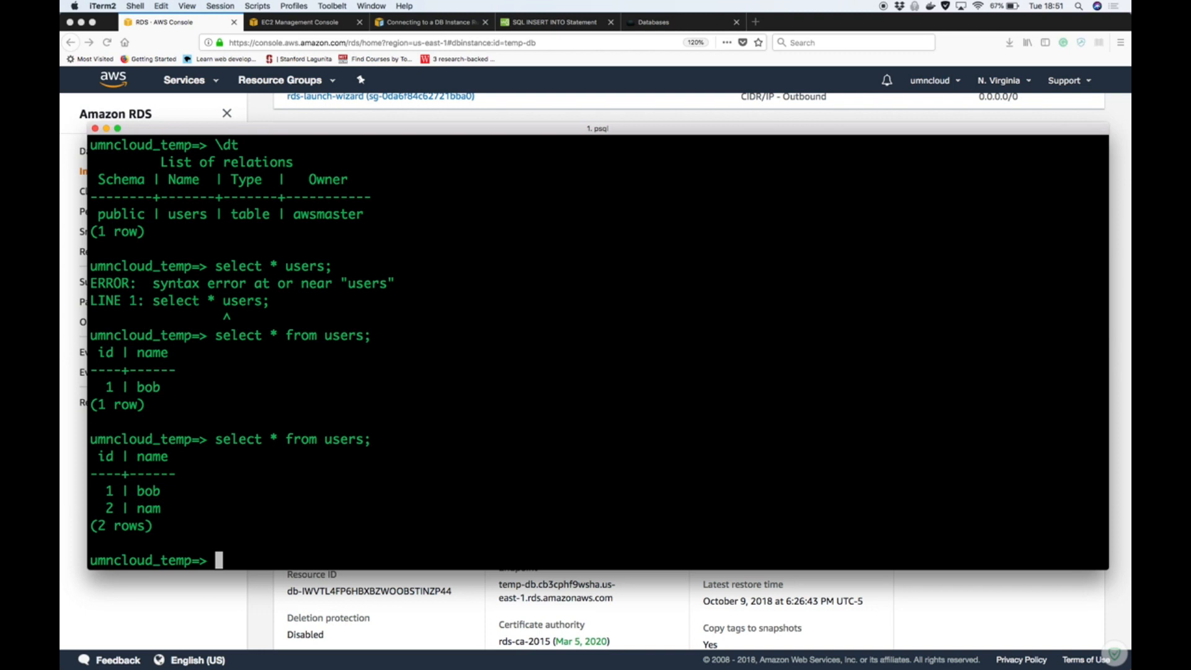
Leave the psql session with \quit
{"action": "type", "text": "\\quit"}
{"action": "key", "text": "Return"}
{"action": "type", "text": "exit"}
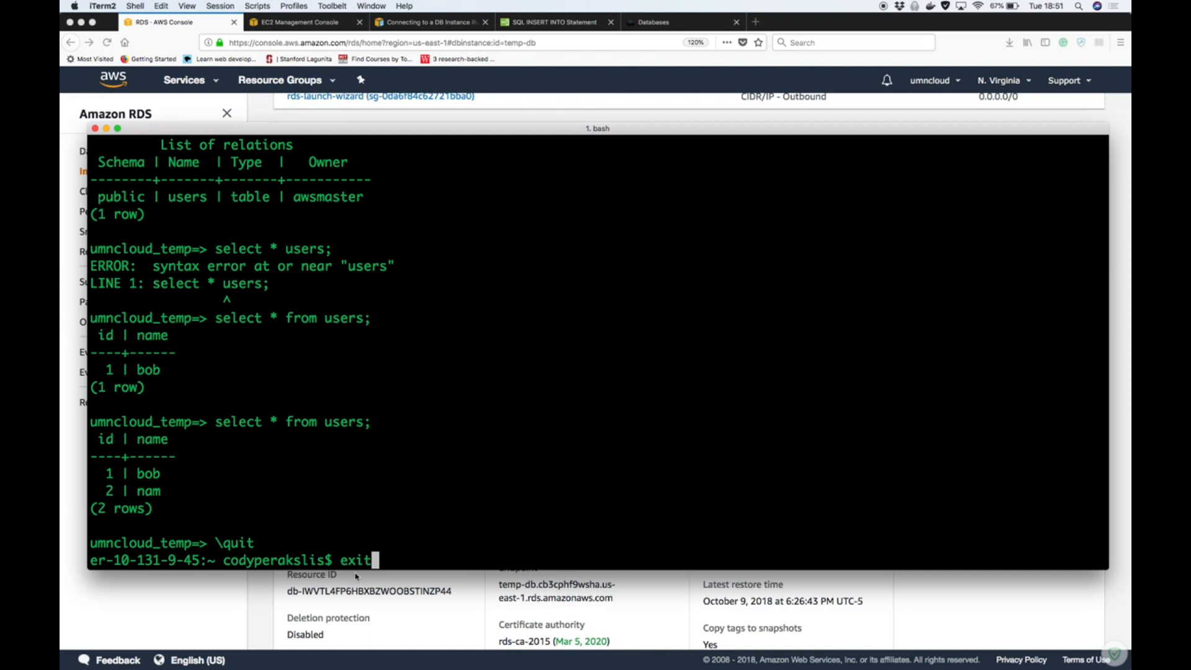
{"action": "key", "text": "Return"}
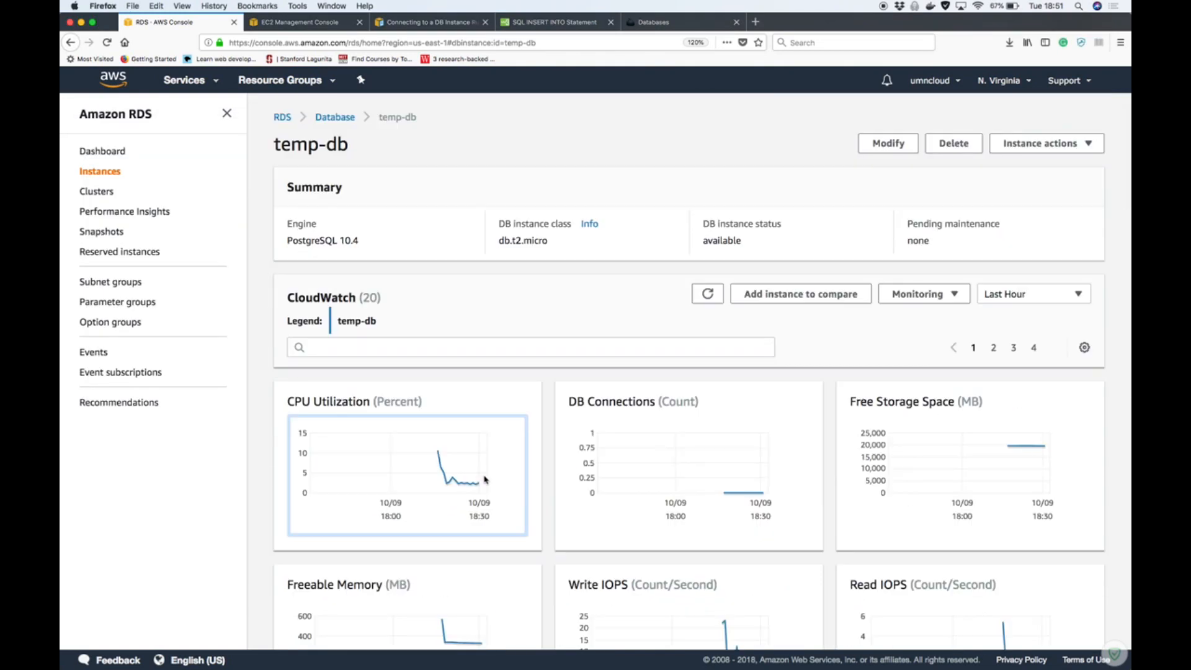
{"action": "key", "text": "ctrl+Up"}
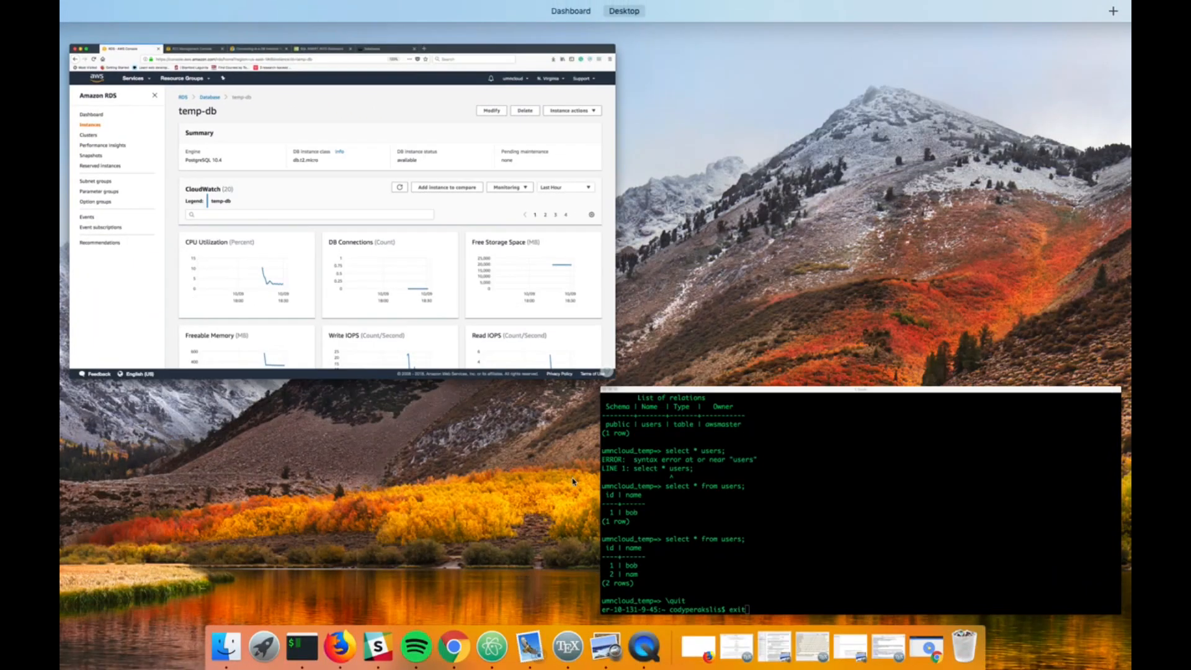
{"action": "left_click", "coordinate": [658, 533]}
{"action": "key", "text": "BackSpace"}
{"action": "key", "text": "BackSpace"}
{"action": "key", "text": "BackSpace"}
{"action": "key", "text": "BackSpace"}
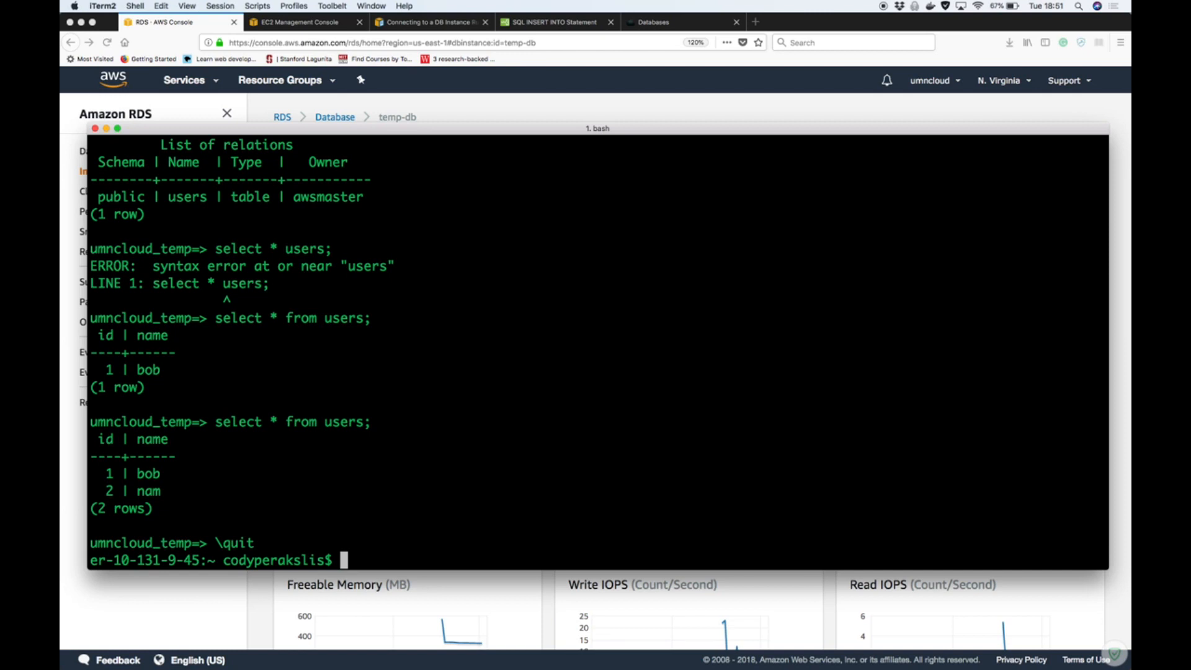
Reconnect to umncloud_temp with the previous psql command and the database password, and run select * from users;
{"action": "key", "text": "Up"}
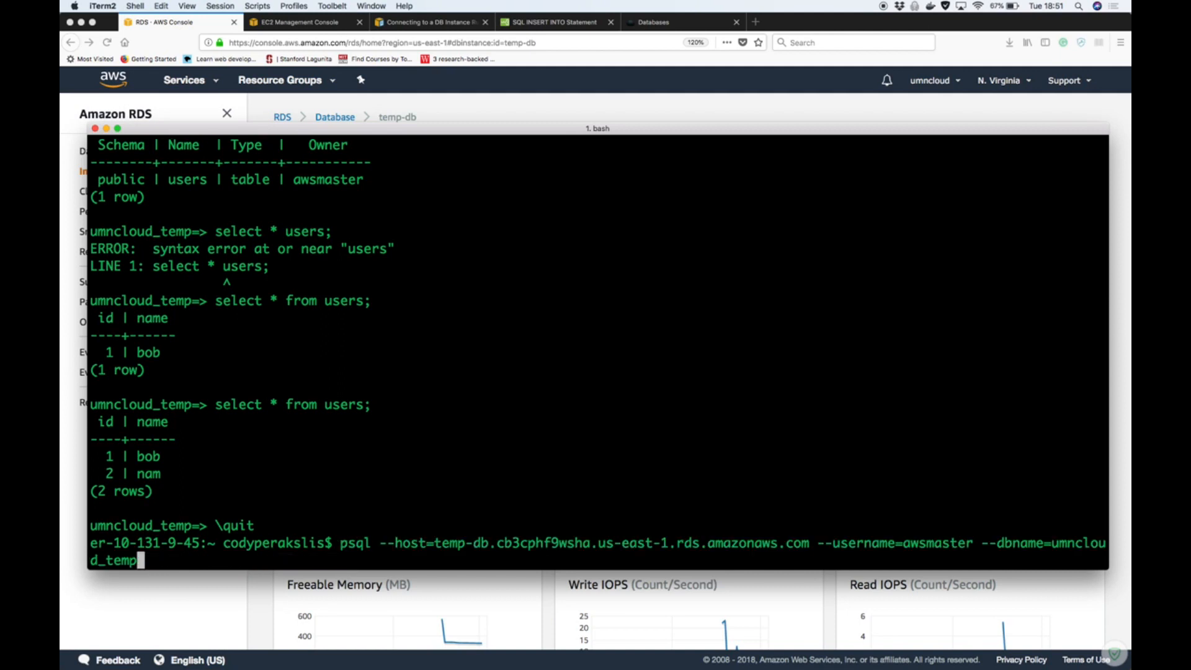
{"action": "key", "text": "Return"}
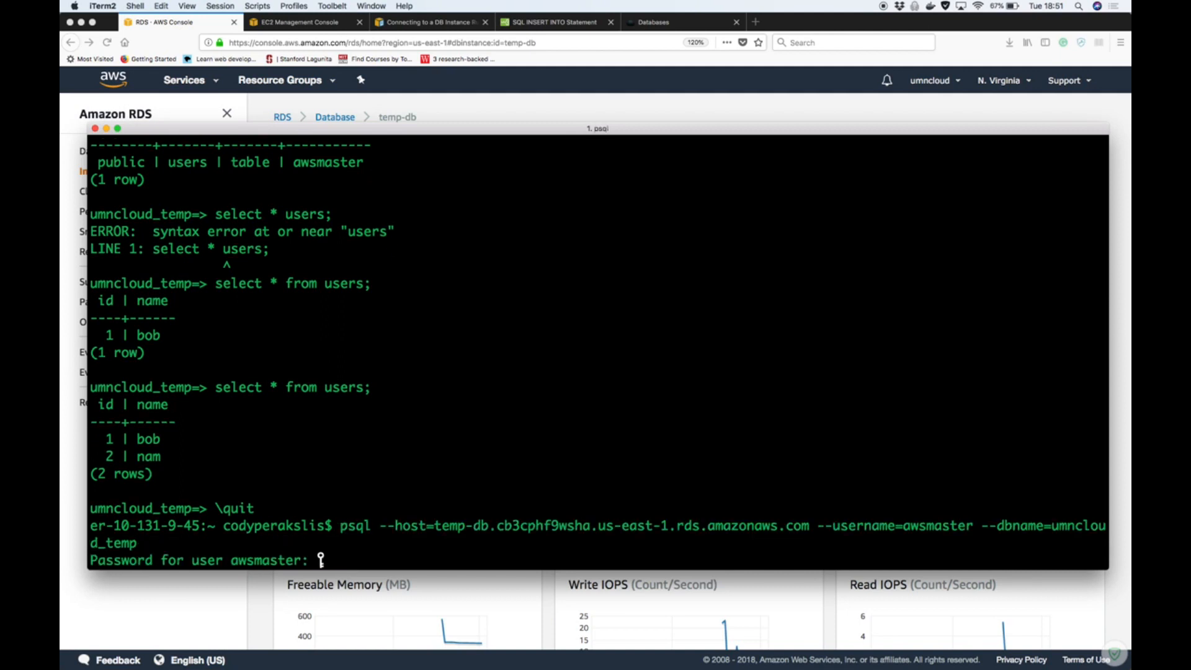
{"action": "key", "text": "Return"}
{"action": "type", "text": "sel"}
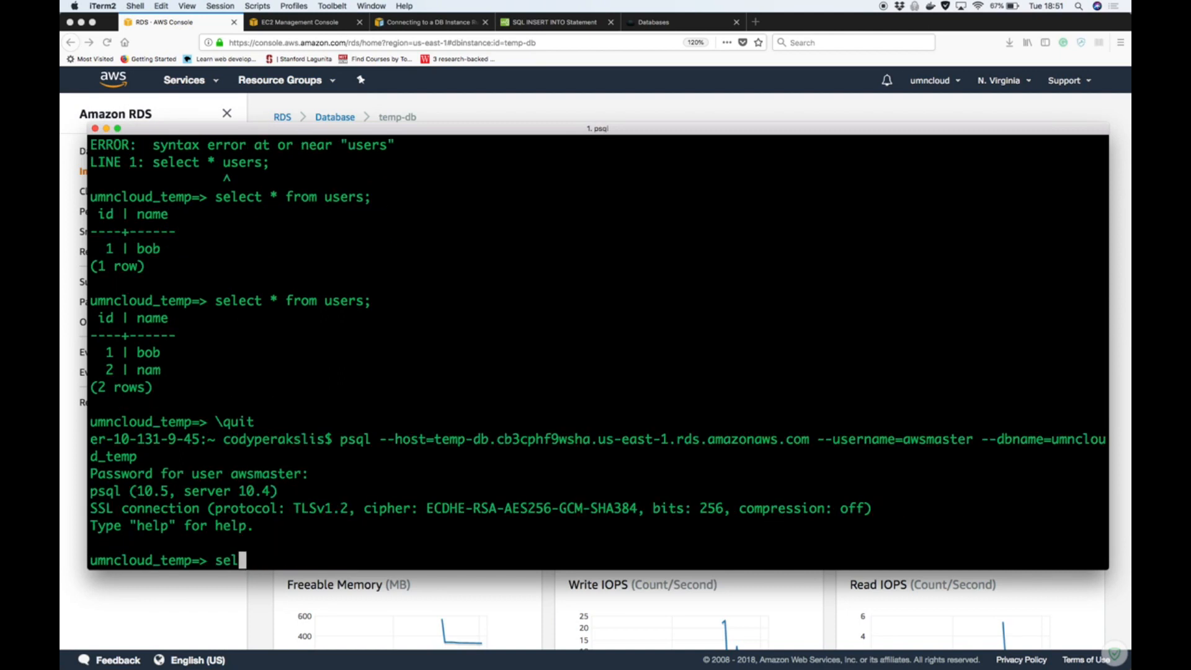
{"action": "type", "text": "ect * from users;"}
{"action": "key", "text": "Return"}
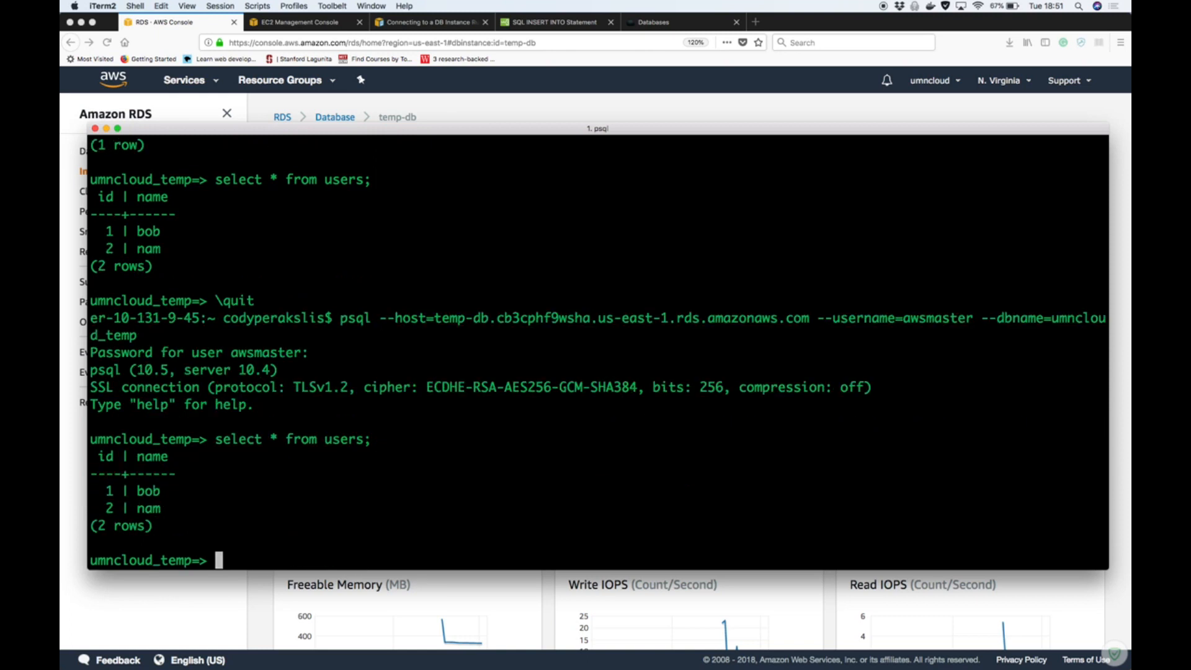
End the psql session with \quit and switch to the RDS console in Firefox
{"action": "type", "text": "\\quit"}
{"action": "key", "text": "Return"}
{"action": "left_click", "coordinate": [212, 597]}
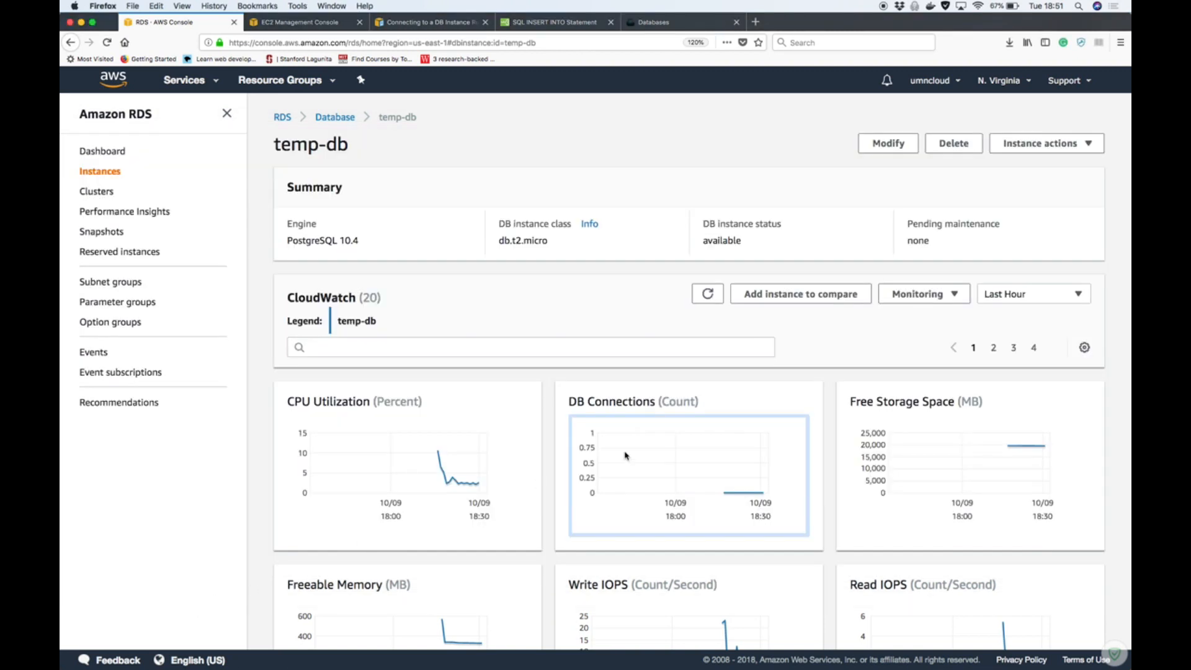
Delete the temp-db instance without a final snapshot, acknowledging the loss of automated backups and confirming with the phrase "delete me"
{"action": "left_click", "coordinate": [959, 143]}
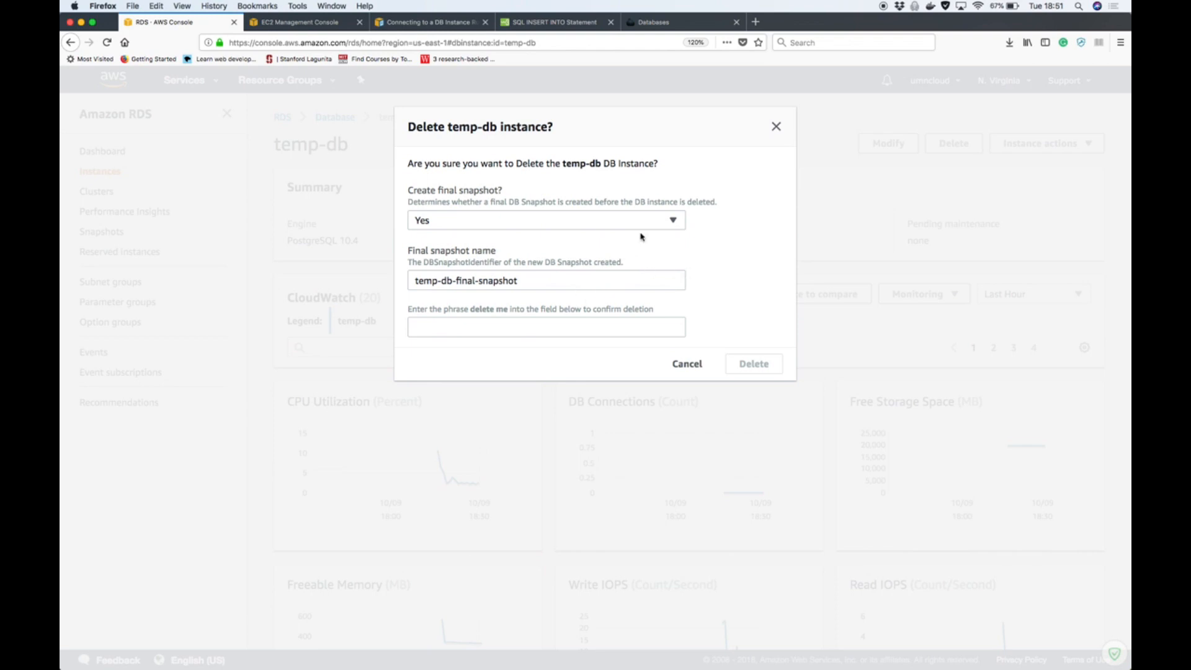
{"action": "left_click", "coordinate": [667, 225]}
{"action": "left_click", "coordinate": [555, 260]}
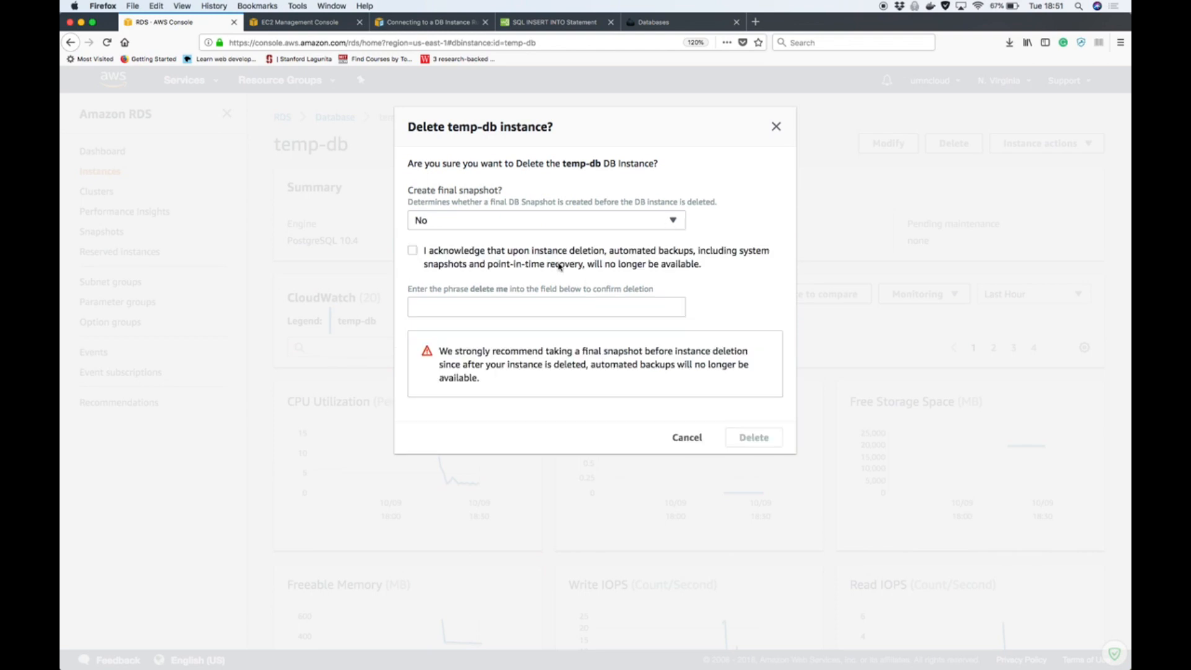
{"action": "left_click", "coordinate": [417, 252]}
{"action": "left_click", "coordinate": [554, 312]}
{"action": "type", "text": "delete me"}
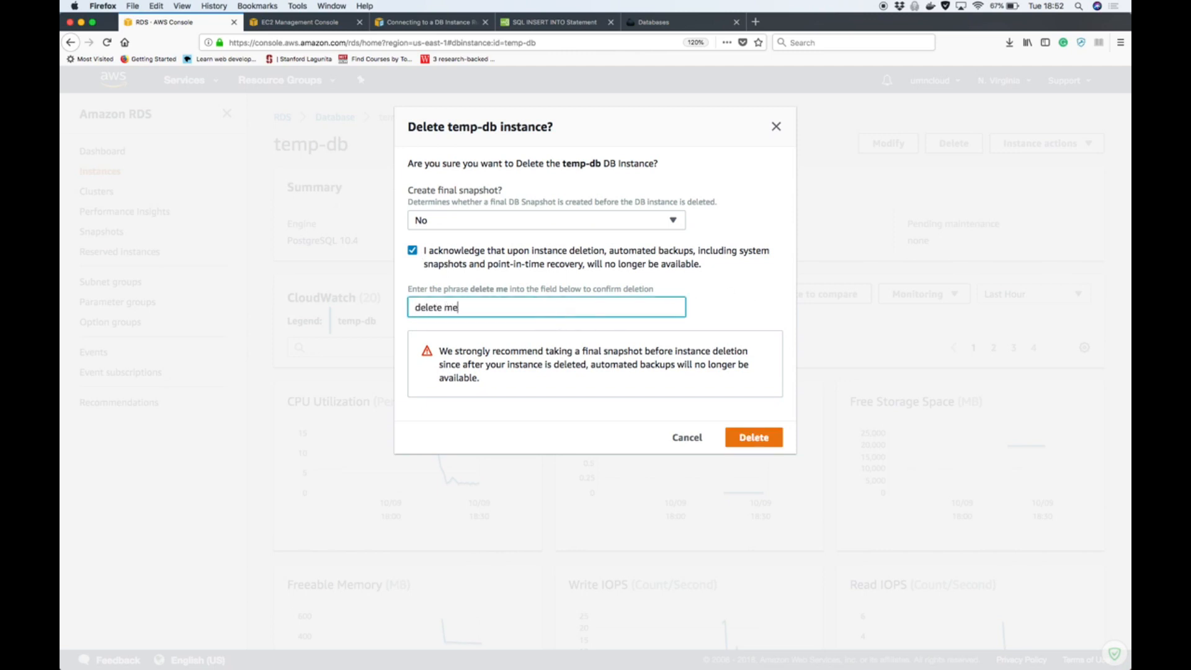
{"action": "left_click", "coordinate": [754, 438]}
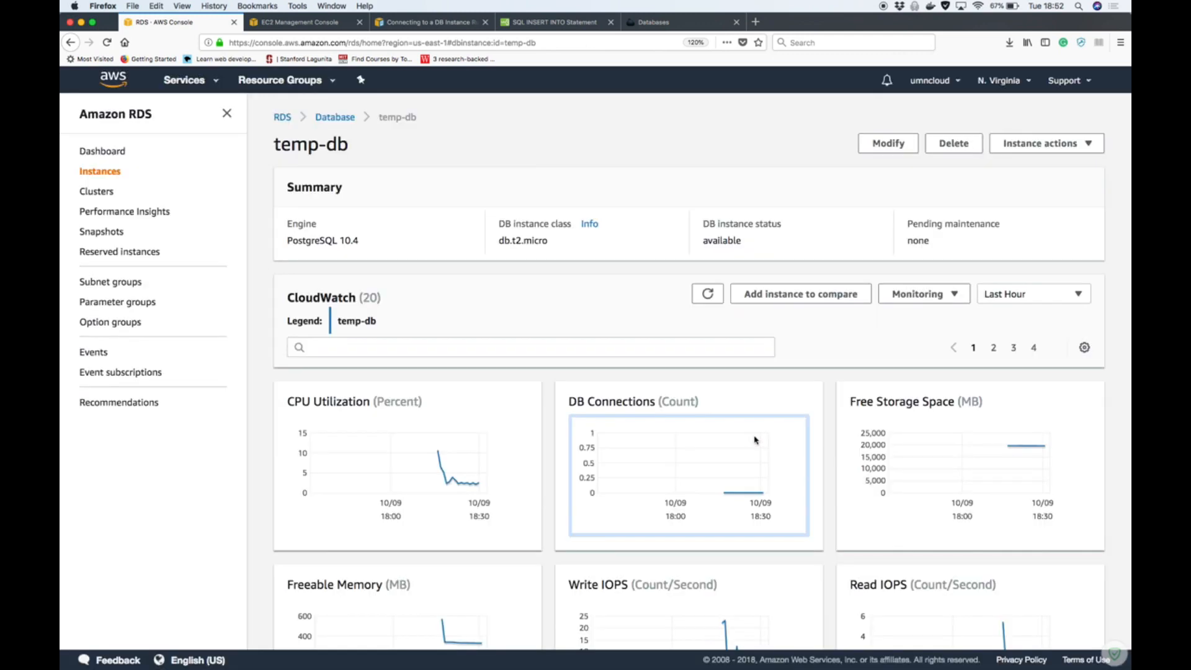
Select temp-db's automated snapshot in the RDS snapshots list and examine which actions are available for it
{"action": "scroll", "coordinate": [287, 270], "scroll_direction": "down", "scroll_amount": 15}
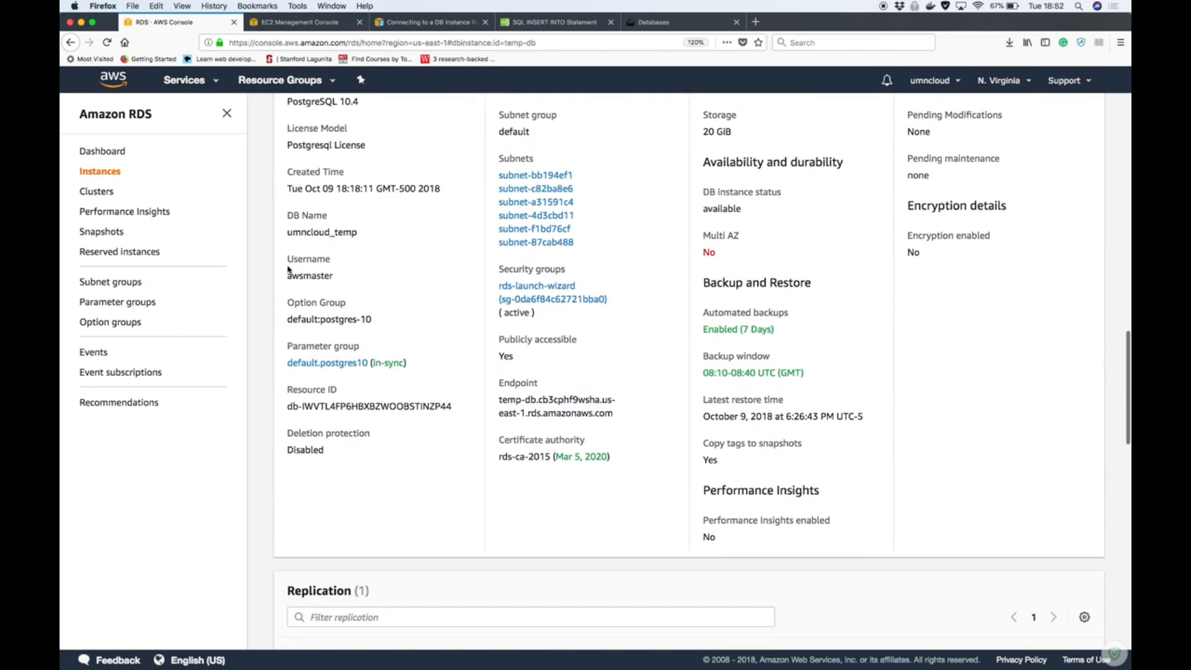
{"action": "left_click", "coordinate": [118, 231]}
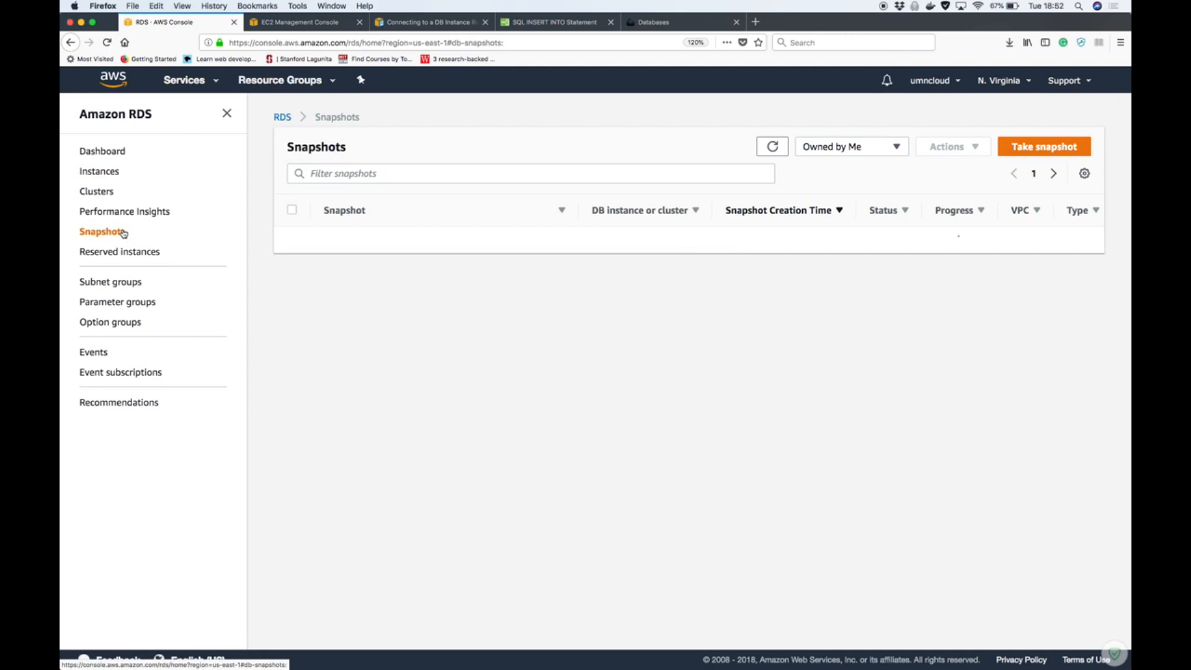
{"action": "left_click", "coordinate": [294, 244]}
{"action": "left_click", "coordinate": [973, 152]}
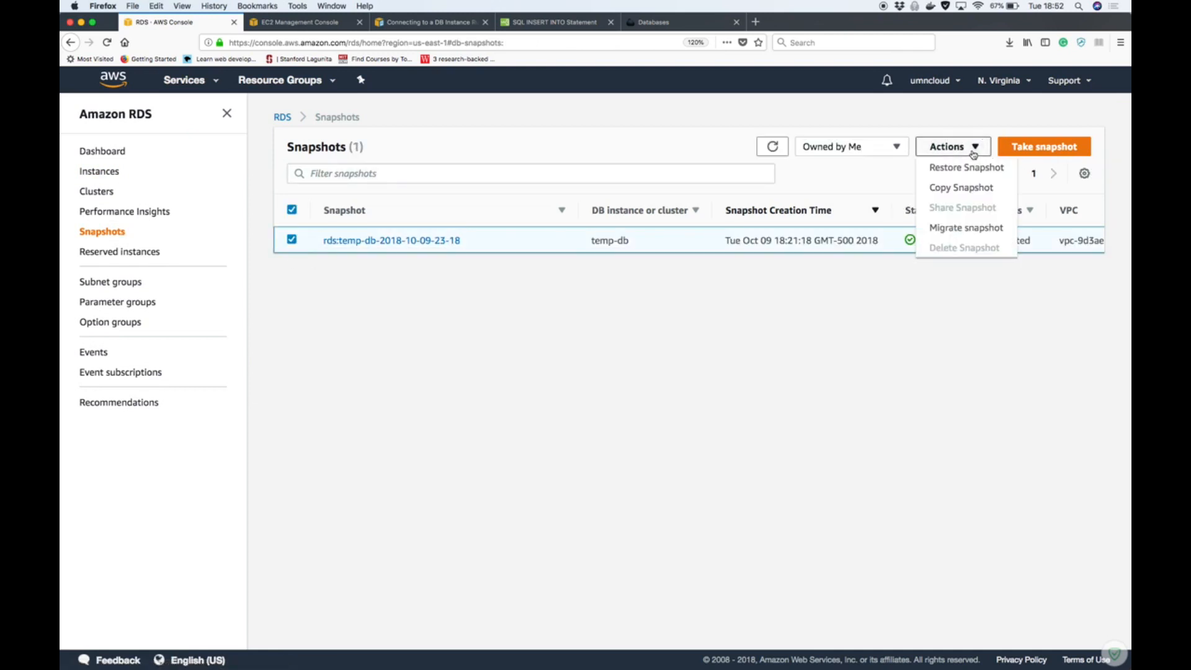
{"action": "left_click", "coordinate": [961, 277]}
Open the DB instances list from the RDS dashboard, refresh it to check temp-db's status, and narrow the Firefox window
{"action": "left_click", "coordinate": [116, 150]}
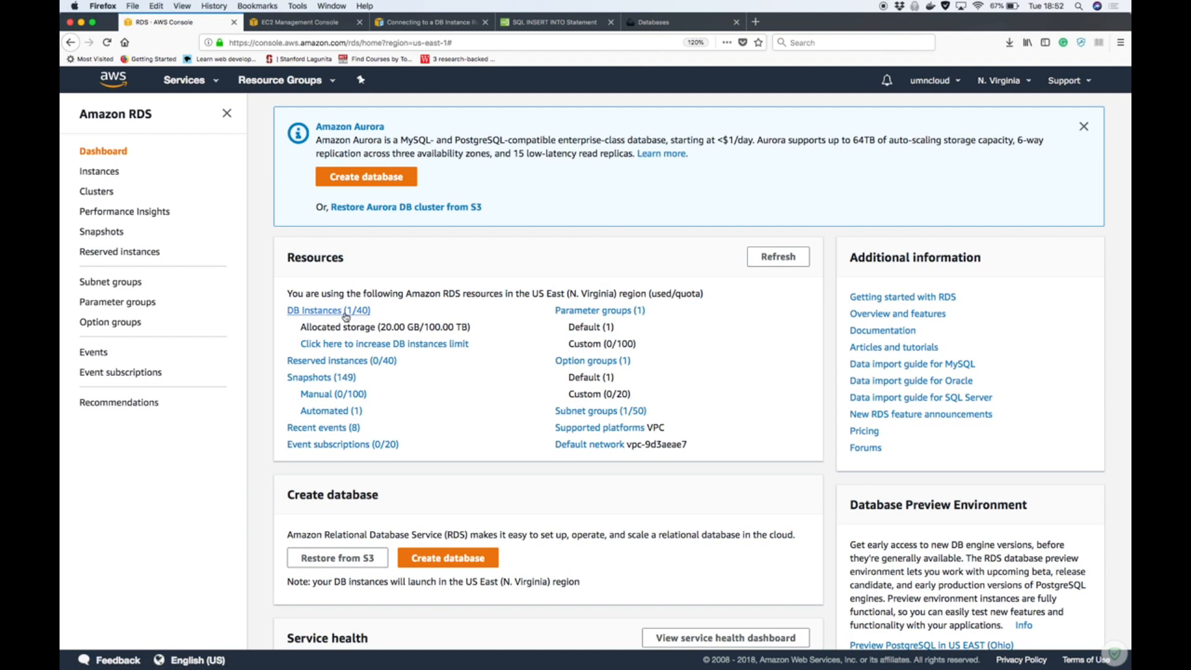
{"action": "left_click", "coordinate": [345, 311]}
{"action": "left_click", "coordinate": [733, 143]}
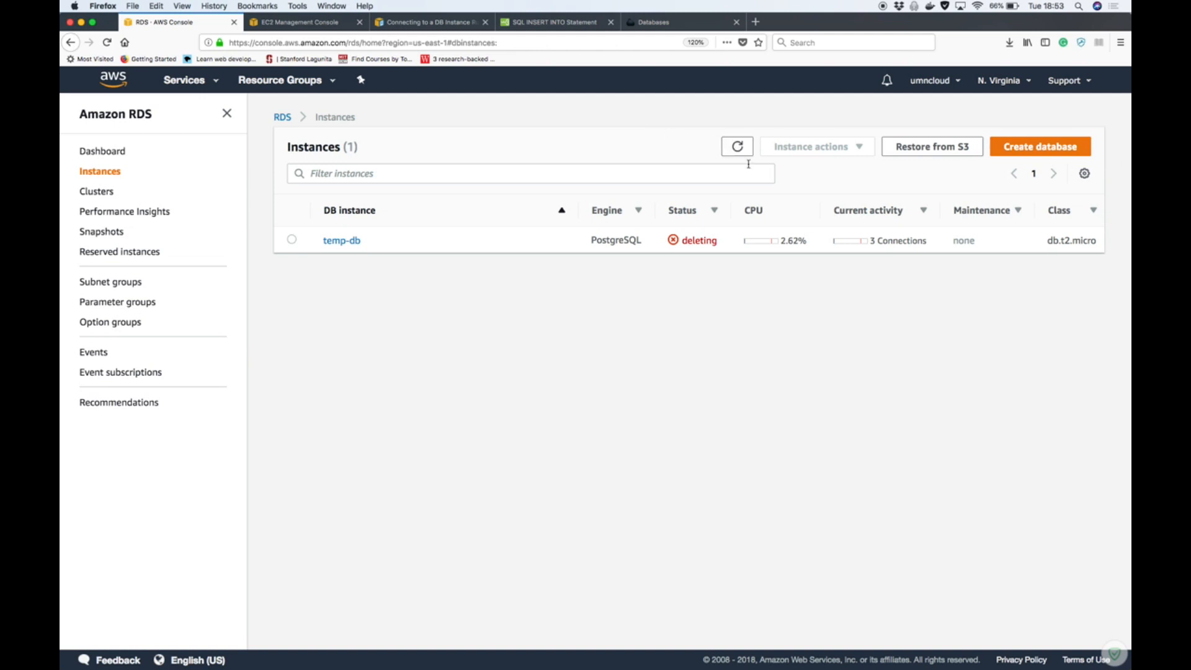
{"action": "left_click", "coordinate": [748, 152]}
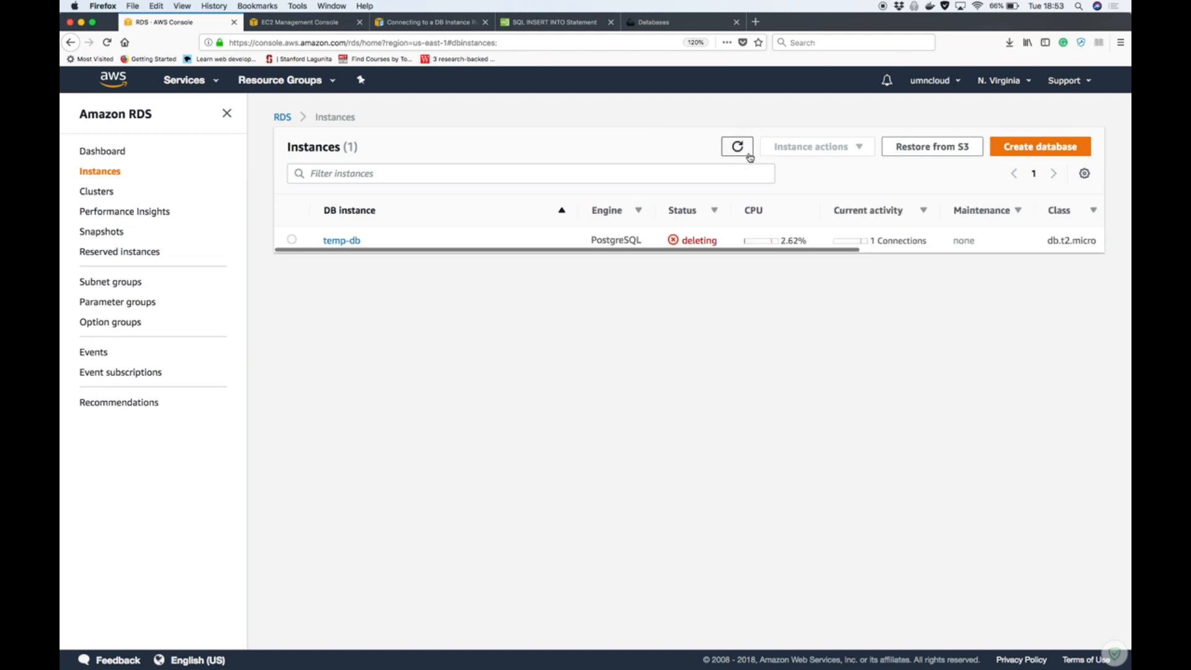
{"action": "left_click_drag", "start_coordinate": [1129, 174], "coordinate": [1009, 175]}
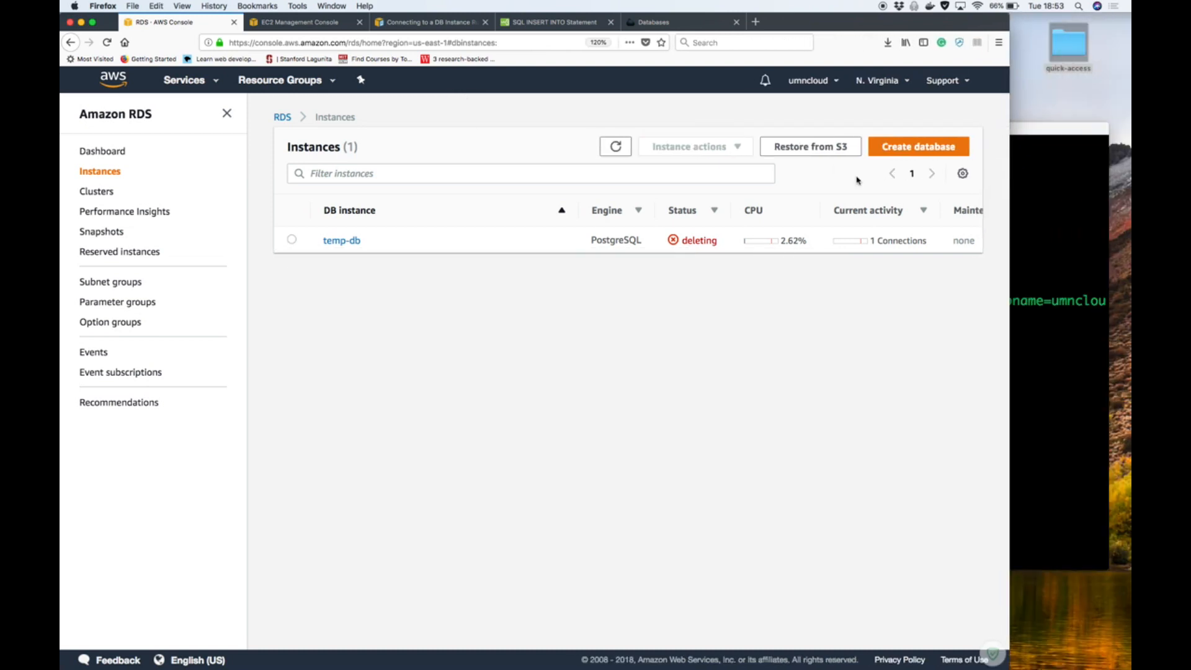